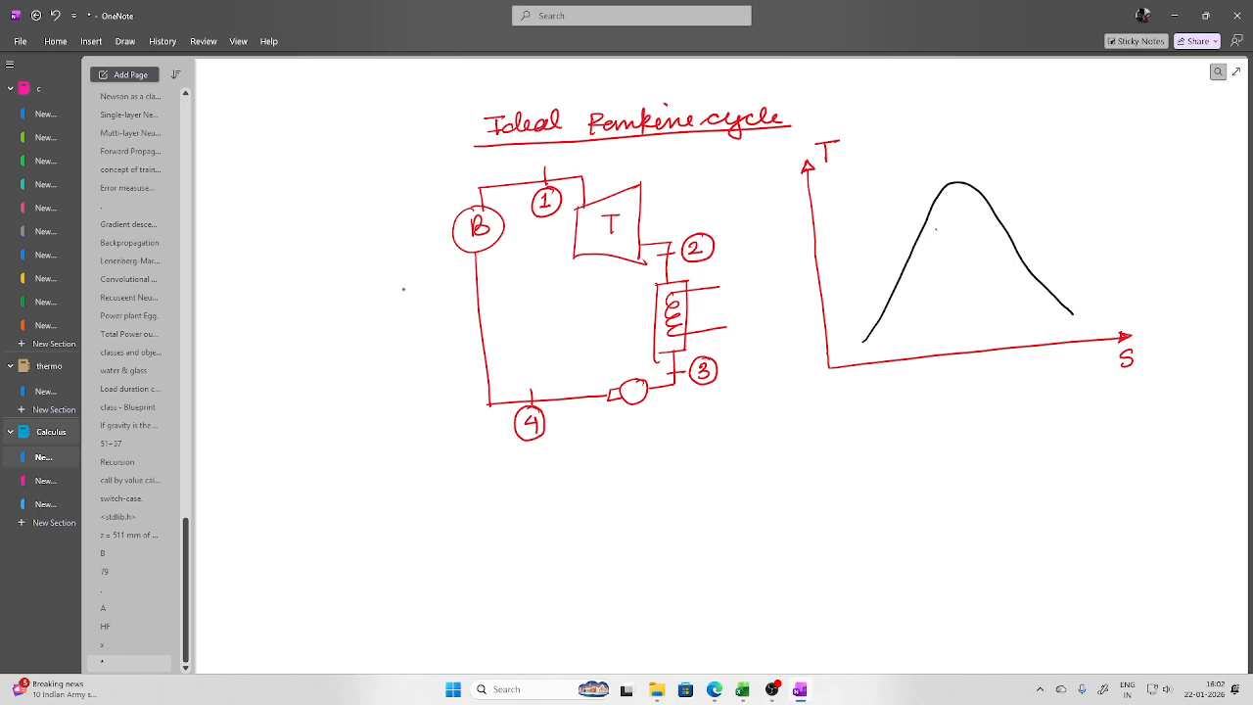
Draw an arrow to the boiler, then the boiler and condenser pressure lines across the T-s dome
{"action": "mouse_move", "coordinate": [398, 292]}
{"action": "left_mouse_down"}
{"action": "mouse_move", "coordinate": [447, 248]}
{"action": "mouse_move", "coordinate": [443, 259]}
{"action": "left_mouse_up"}
{"action": "mouse_move", "coordinate": [886, 261]}
{"action": "left_mouse_down"}
{"action": "mouse_move", "coordinate": [925, 226]}
{"action": "mouse_move", "coordinate": [999, 217]}
{"action": "left_mouse_up"}
{"action": "left_click_drag", "start_coordinate": [1040, 151], "coordinate": [1001, 217]}
{"action": "left_click_drag", "start_coordinate": [893, 299], "coordinate": [1038, 282]}
{"action": "left_click_drag", "start_coordinate": [1101, 170], "coordinate": [1044, 282]}
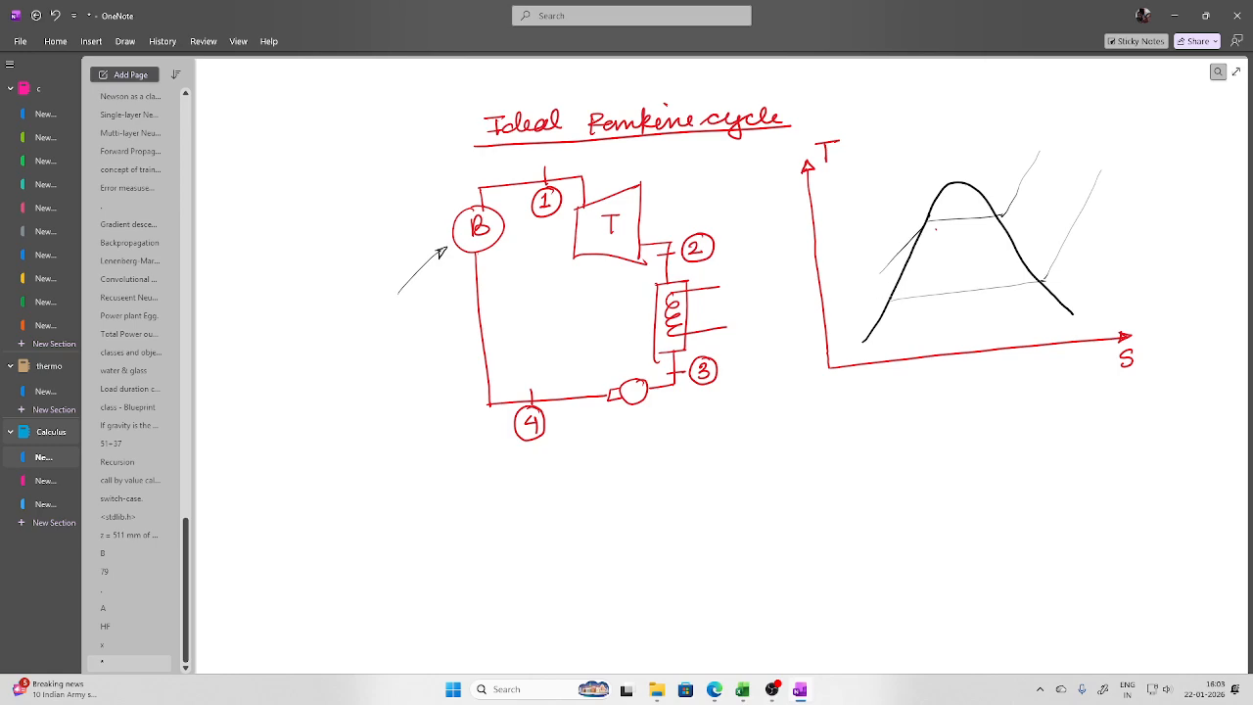
{"action": "left_click_drag", "start_coordinate": [861, 324], "coordinate": [885, 310]}
Mark and label state points 1 and 3, and draw the condensation line from 2 to 3
{"action": "left_click_drag", "start_coordinate": [1027, 175], "coordinate": [1009, 167]}
{"action": "left_click", "coordinate": [1027, 162]}
{"action": "mouse_move", "coordinate": [1001, 168]}
{"action": "left_mouse_down"}
{"action": "mouse_move", "coordinate": [1014, 167]}
{"action": "mouse_move", "coordinate": [1019, 311]}
{"action": "mouse_move", "coordinate": [1029, 311]}
{"action": "left_mouse_up"}
{"action": "left_click_drag", "start_coordinate": [895, 300], "coordinate": [891, 303]}
{"action": "mouse_move", "coordinate": [961, 284]}
{"action": "left_mouse_down"}
{"action": "mouse_move", "coordinate": [959, 295]}
{"action": "mouse_move", "coordinate": [1024, 280]}
{"action": "left_mouse_up"}
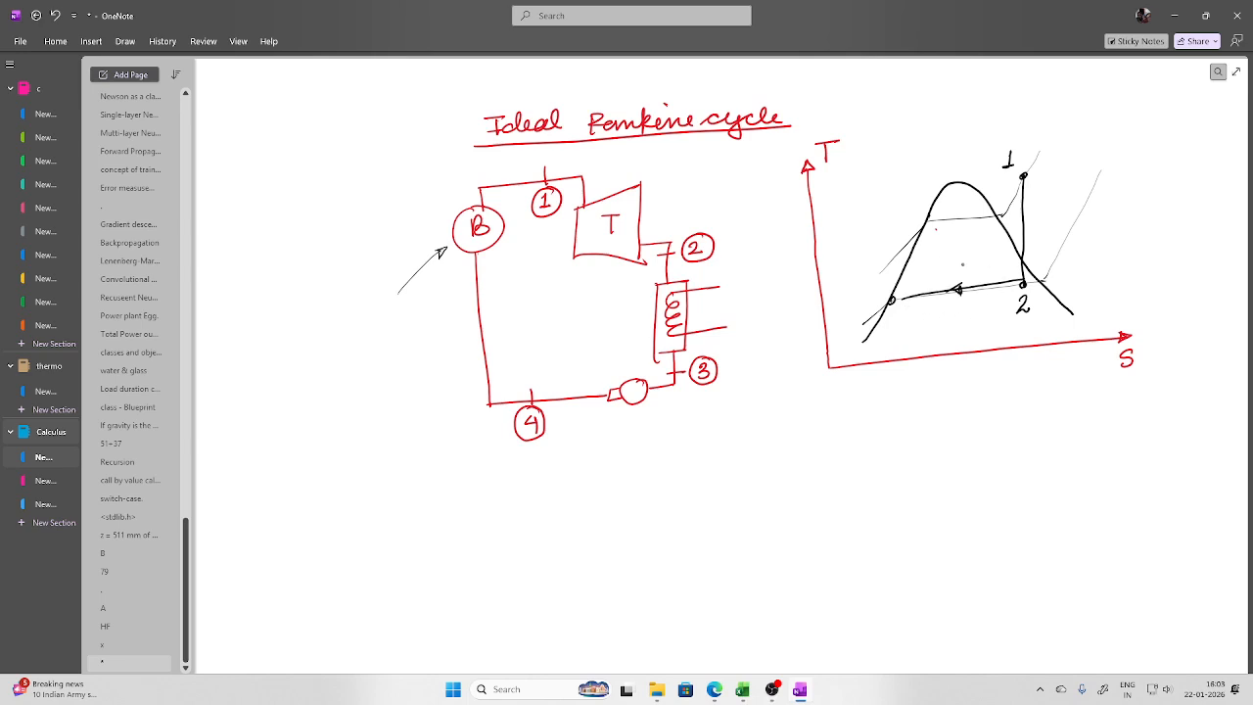
{"action": "left_click_drag", "start_coordinate": [890, 310], "coordinate": [889, 329]}
Draw the pumping line to state 4, add process arrows and the heat-addition path, and tick the title
{"action": "left_click_drag", "start_coordinate": [892, 258], "coordinate": [891, 302]}
{"action": "left_click_drag", "start_coordinate": [890, 257], "coordinate": [876, 257]}
{"action": "mouse_move", "coordinate": [872, 247]}
{"action": "left_mouse_down"}
{"action": "mouse_move", "coordinate": [873, 265]}
{"action": "mouse_move", "coordinate": [897, 281]}
{"action": "left_mouse_up"}
{"action": "left_click_drag", "start_coordinate": [952, 210], "coordinate": [952, 223]}
{"action": "mouse_move", "coordinate": [890, 259]}
{"action": "left_mouse_down"}
{"action": "mouse_move", "coordinate": [930, 224]}
{"action": "mouse_move", "coordinate": [999, 215]}
{"action": "mouse_move", "coordinate": [1023, 178]}
{"action": "mouse_move", "coordinate": [946, 220]}
{"action": "left_mouse_up"}
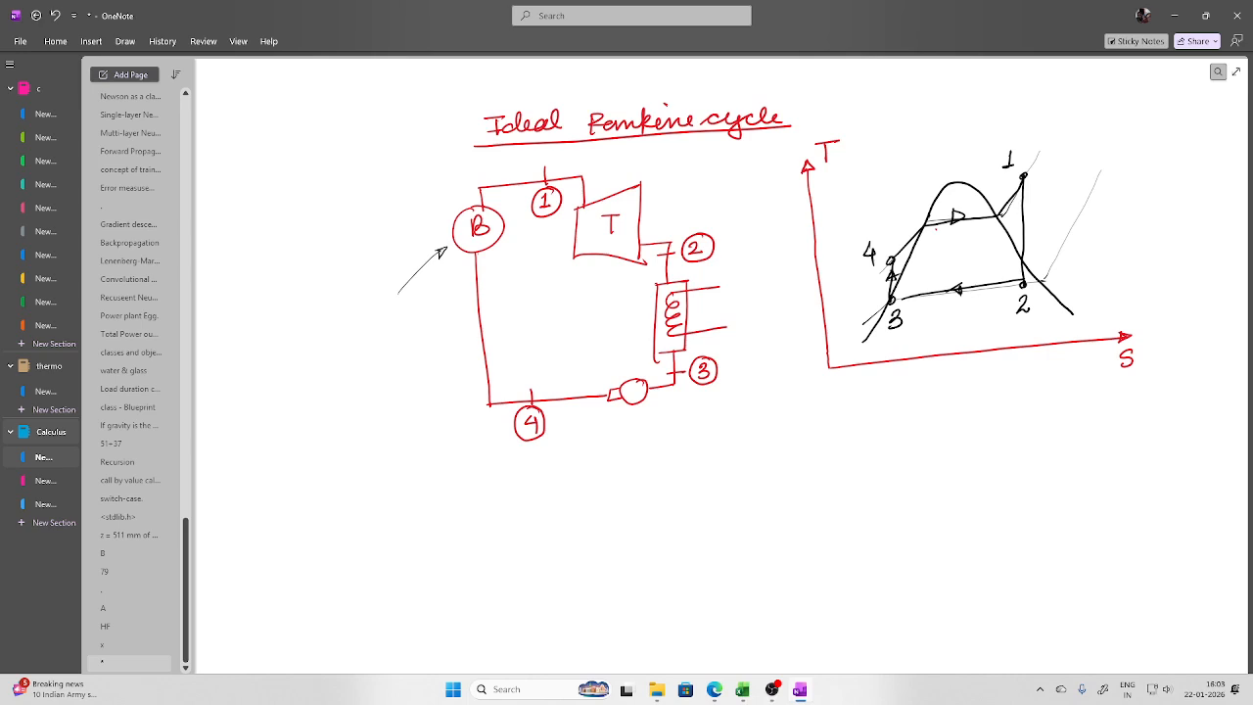
{"action": "left_click_drag", "start_coordinate": [448, 179], "coordinate": [507, 143]}
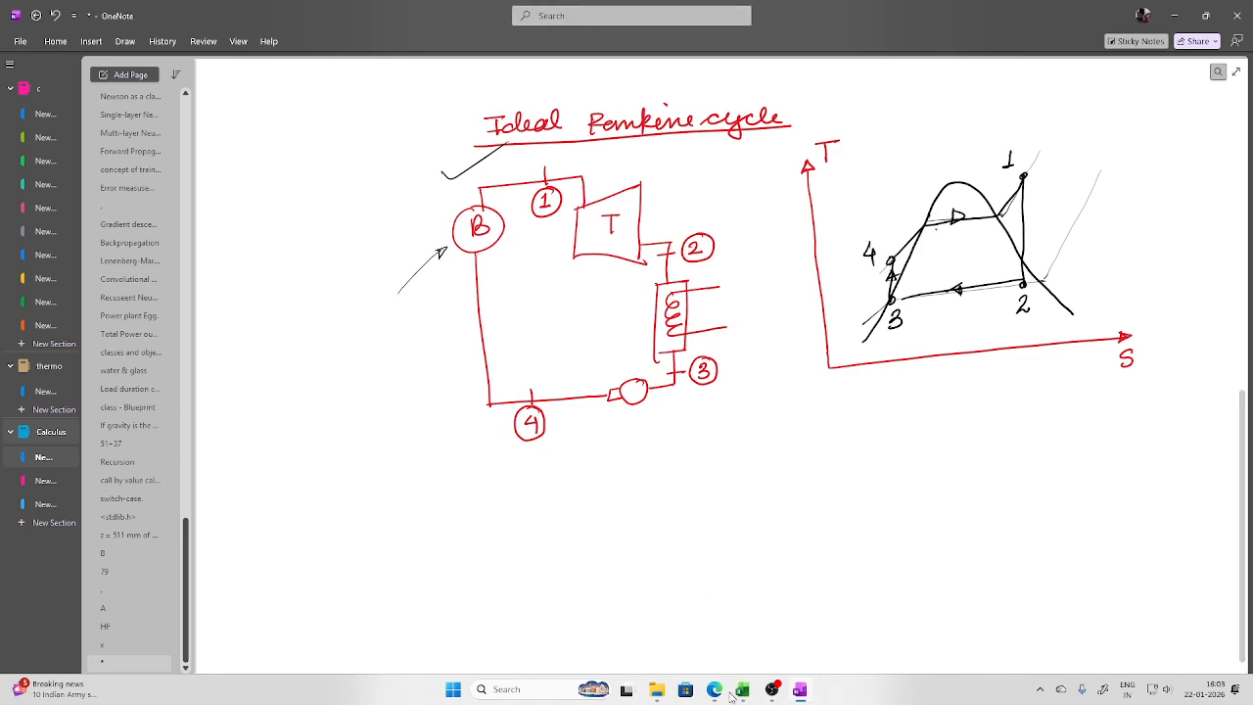
Compare the Excel Ideal Rankine Cycle table against the OneNote sketch, then bring up Windows search
{"action": "mouse_move", "coordinate": [742, 691]}
{"action": "left_click", "coordinate": [814, 626]}
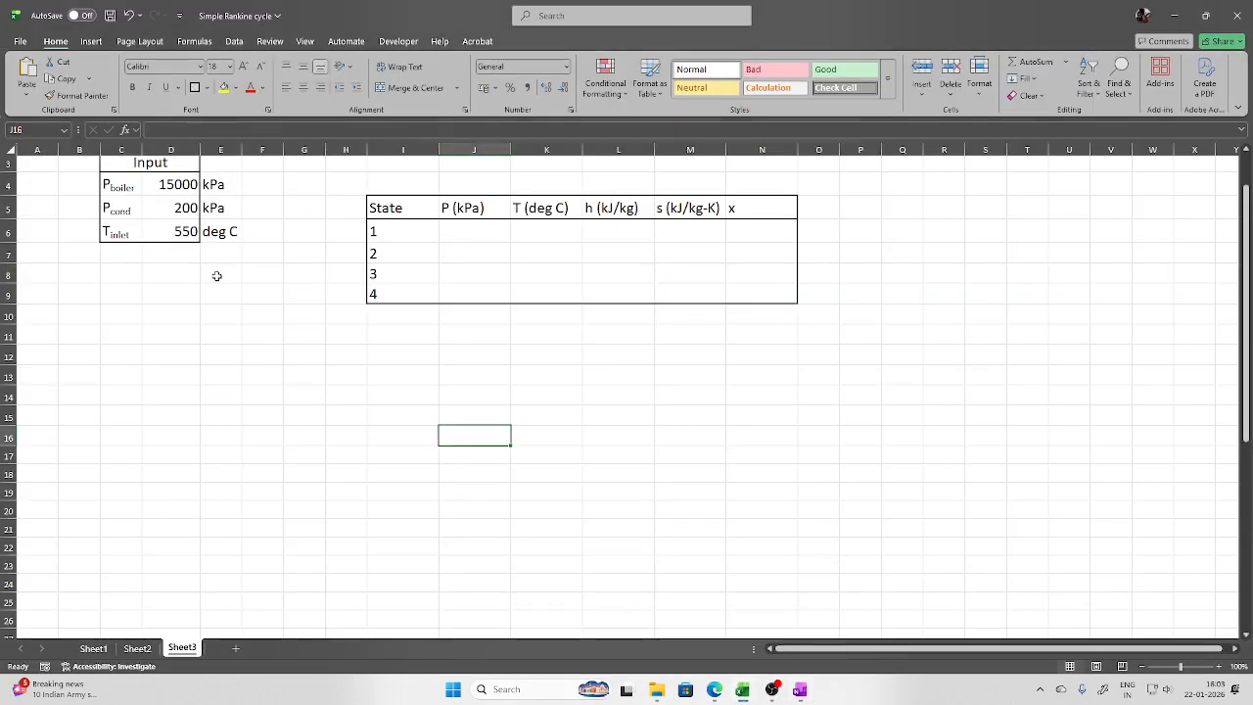
{"action": "scroll", "coordinate": [217, 276], "scroll_direction": "up", "scroll_amount": 1}
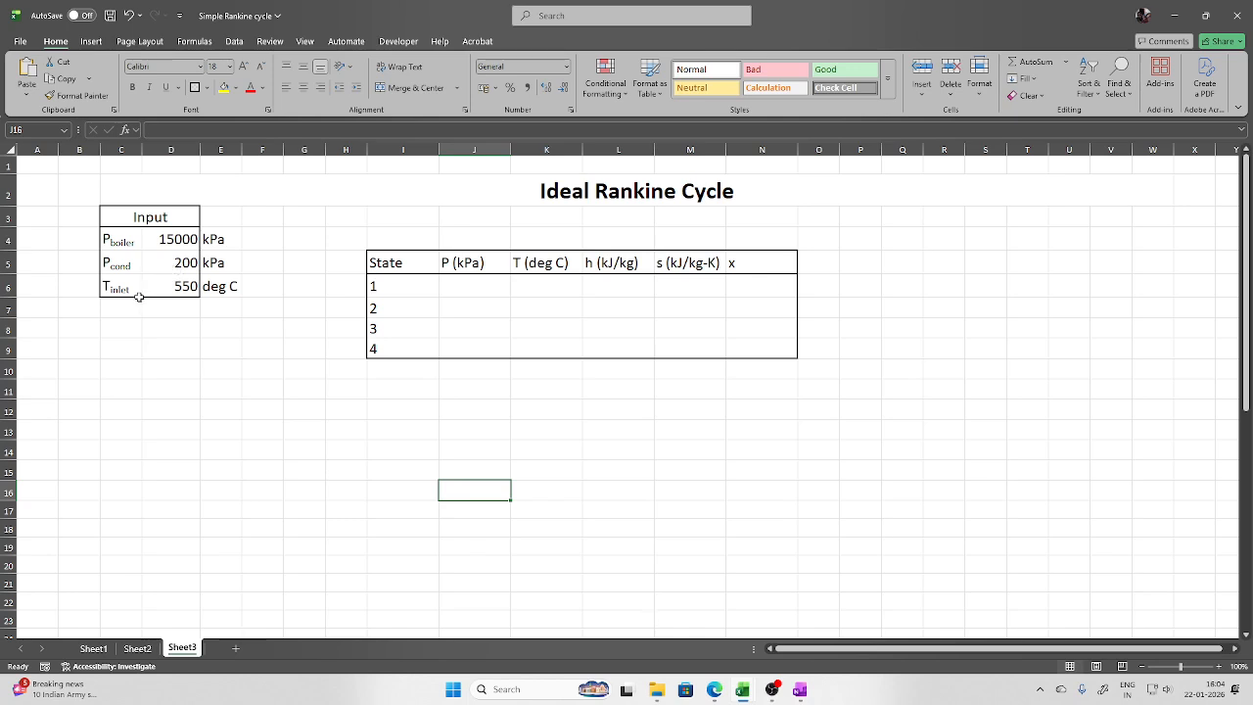
{"action": "left_click", "coordinate": [800, 689]}
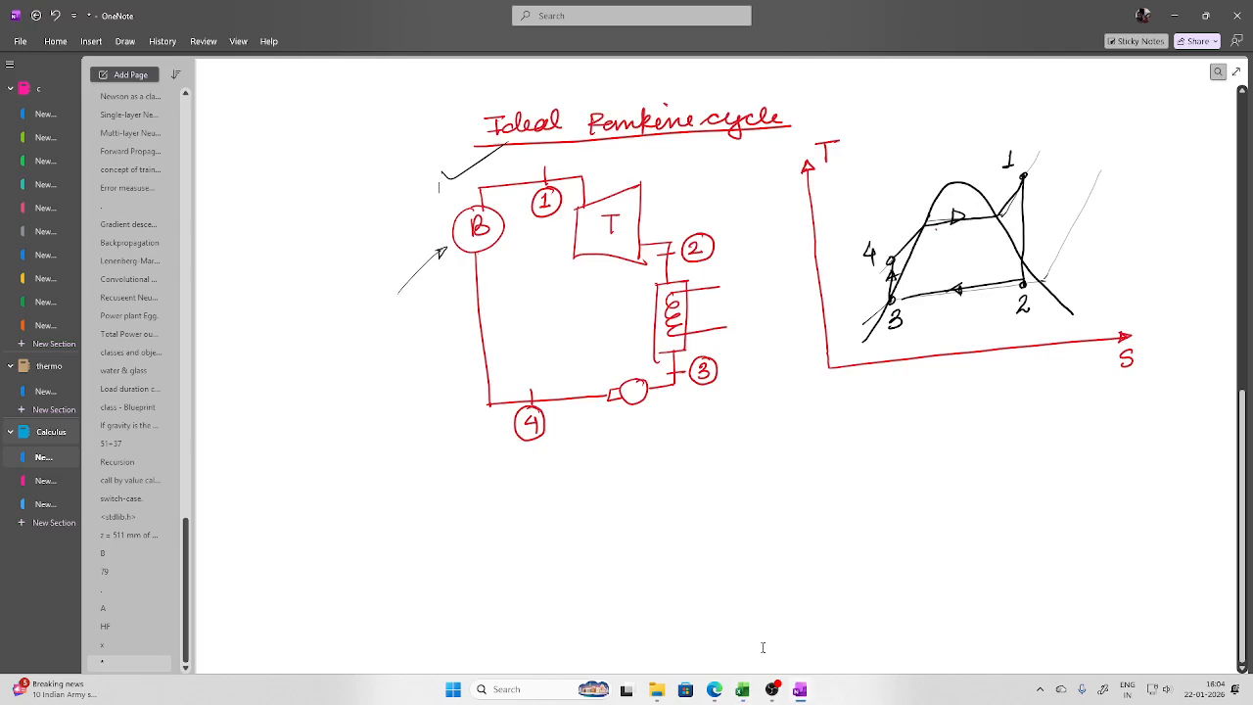
{"action": "mouse_move", "coordinate": [801, 693]}
{"action": "mouse_move", "coordinate": [742, 689]}
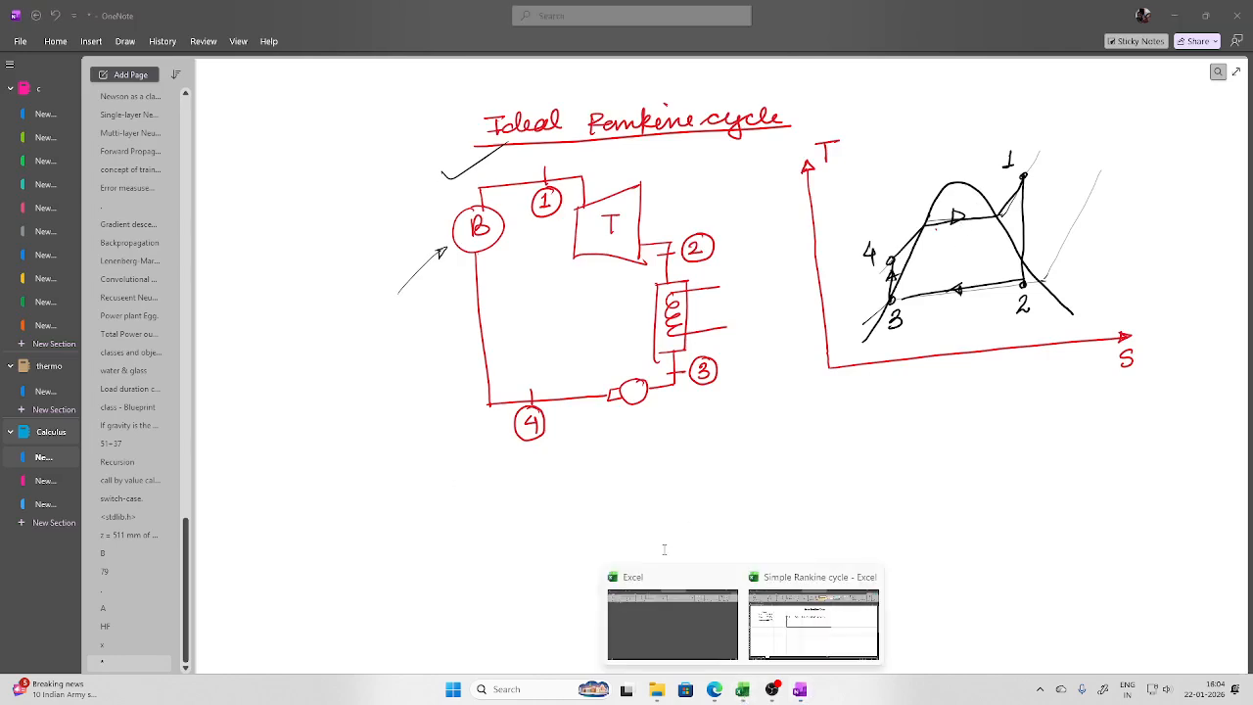
{"action": "left_click", "coordinate": [803, 612]}
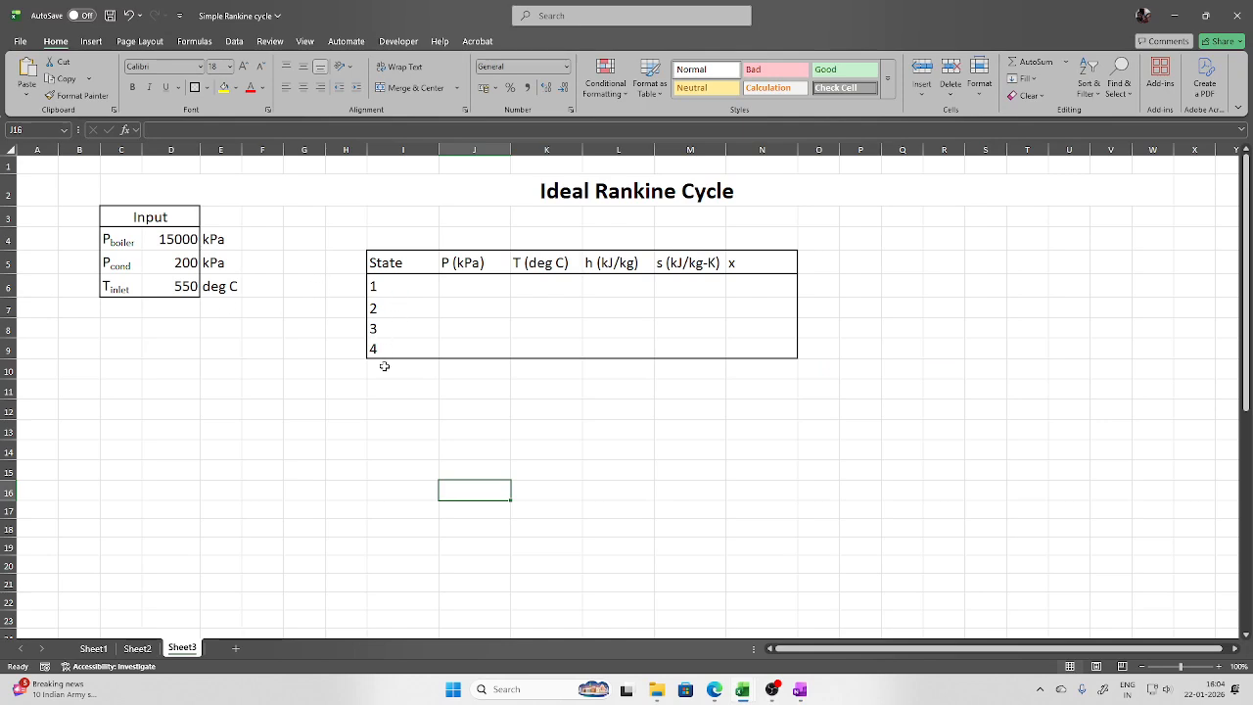
{"action": "left_click", "coordinate": [800, 690]}
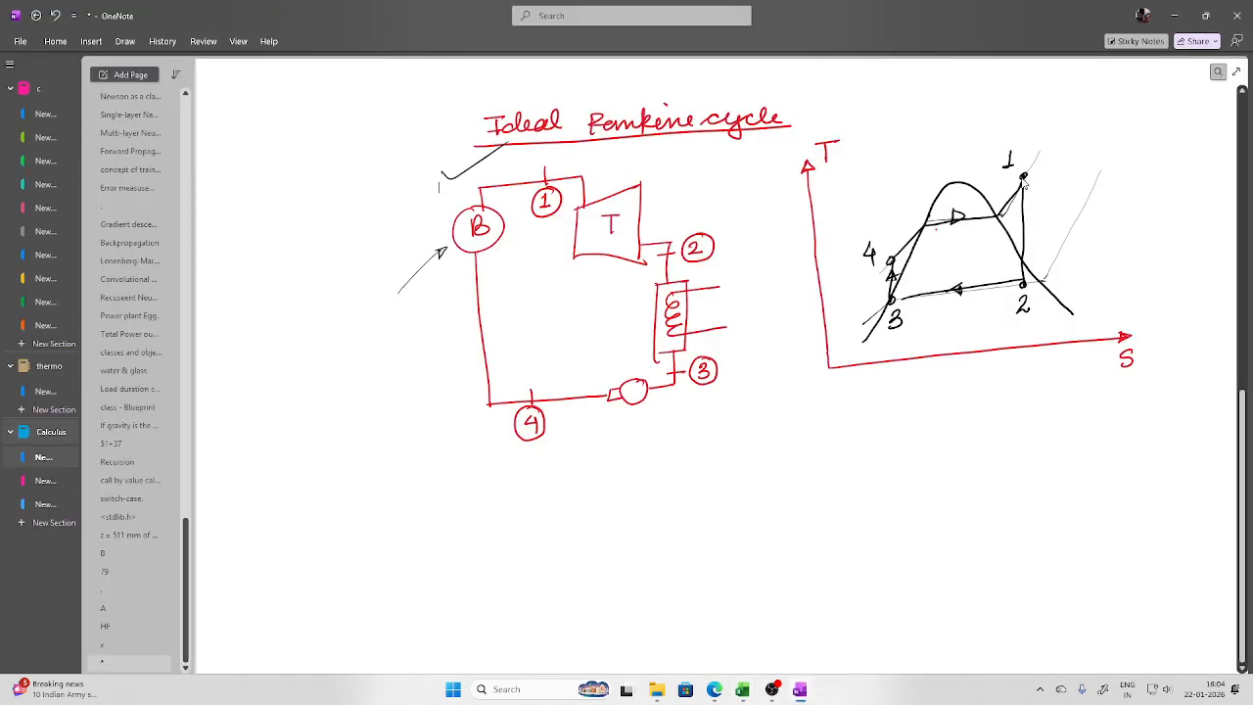
{"action": "left_click", "coordinate": [800, 690]}
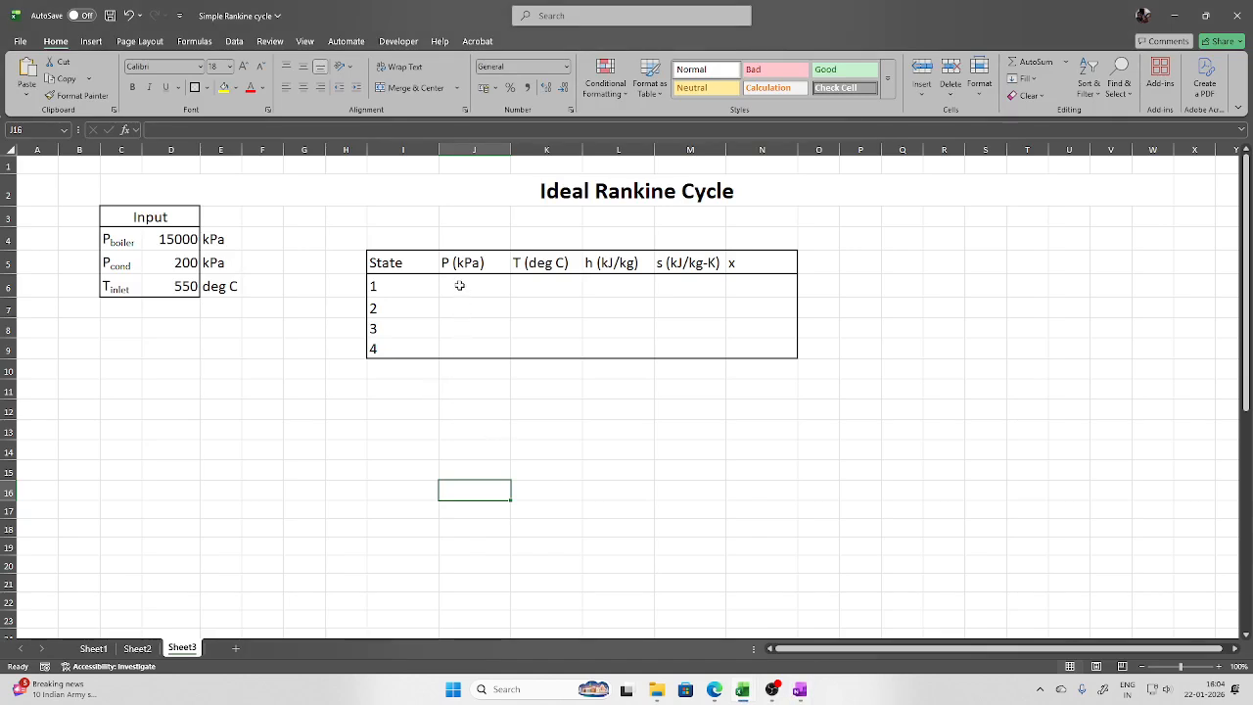
{"action": "left_click", "coordinate": [800, 690]}
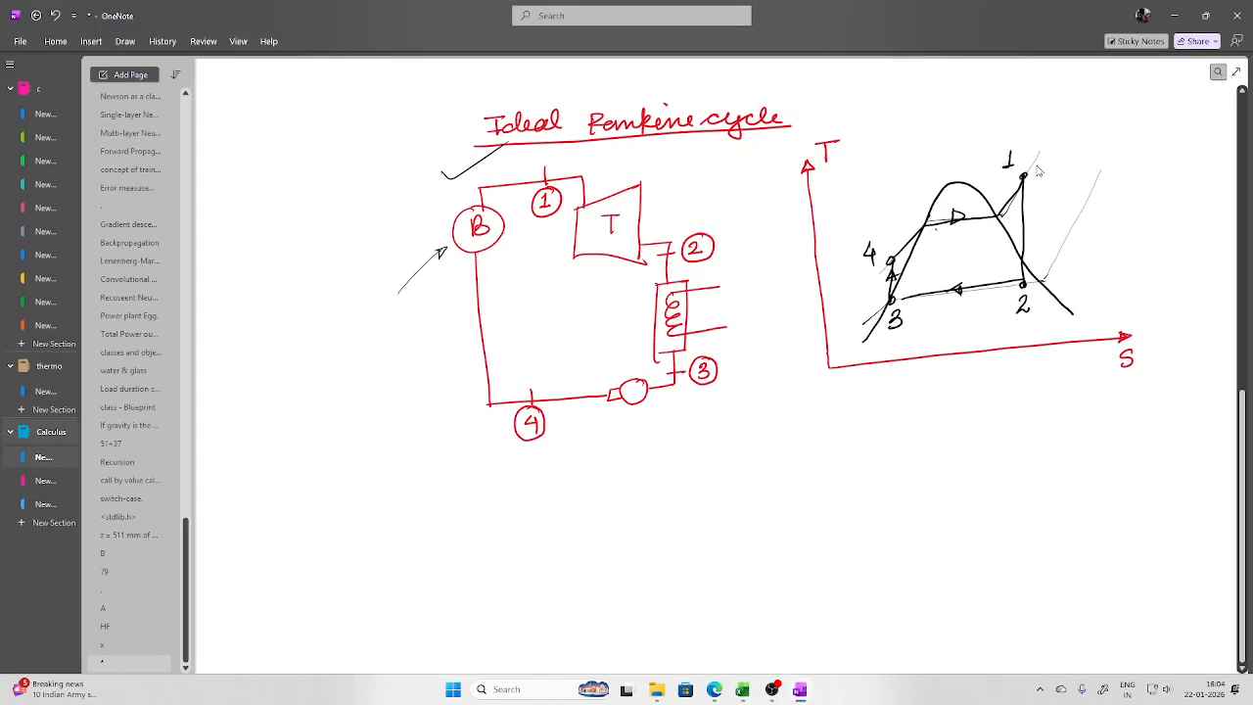
{"action": "left_click", "coordinate": [509, 689]}
Launch Snipping Tool from search and capture the hand-drawn T-s diagram region
{"action": "type", "text": "sn"}
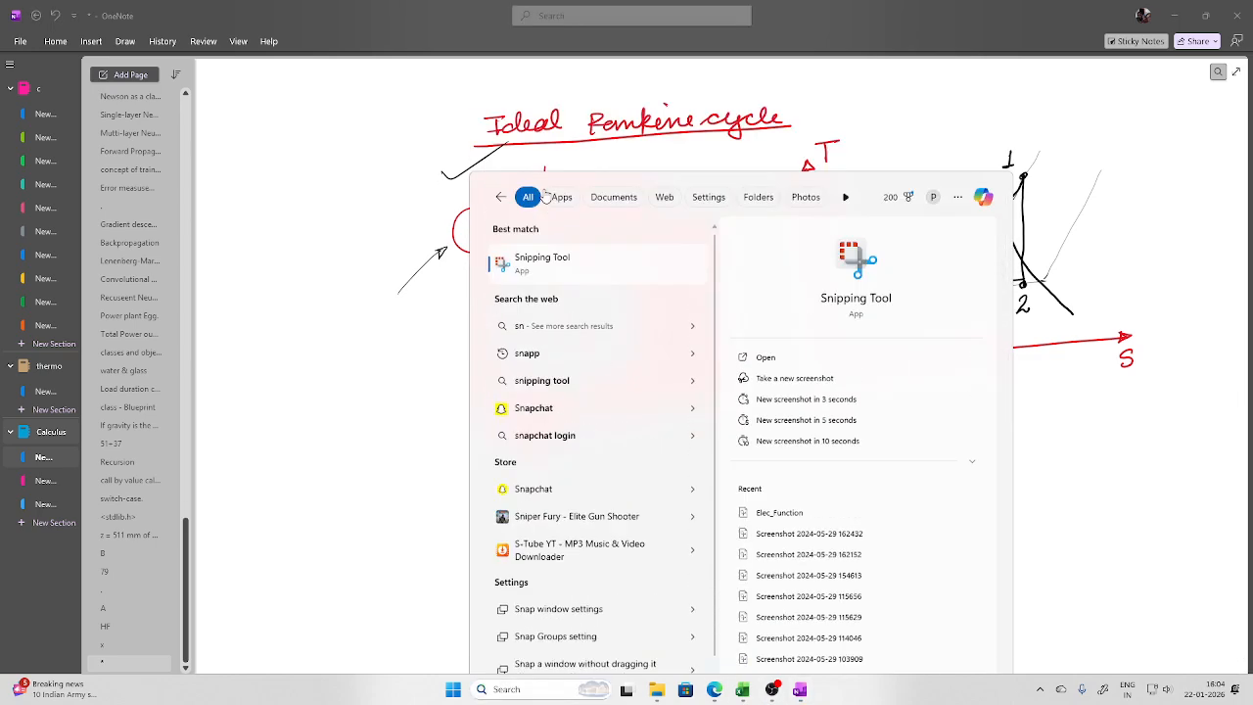
{"action": "left_click", "coordinate": [537, 193]}
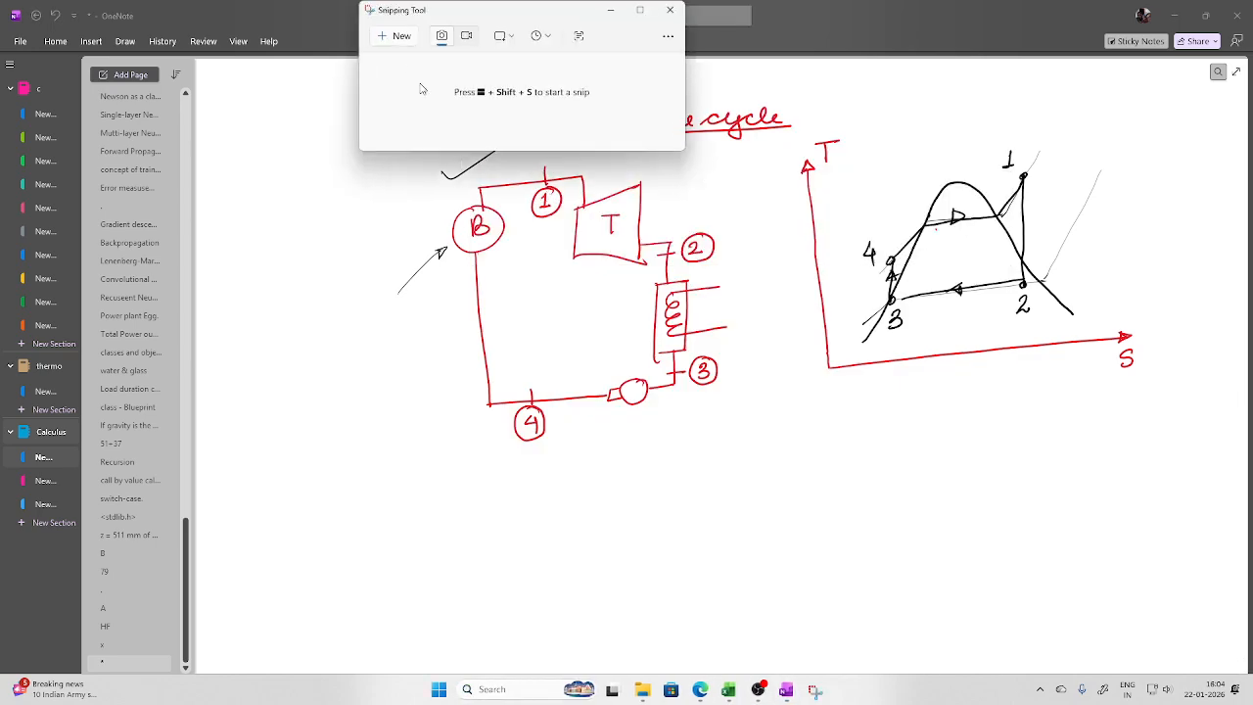
{"action": "left_click", "coordinate": [389, 36]}
{"action": "left_click_drag", "start_coordinate": [794, 118], "coordinate": [1164, 406]}
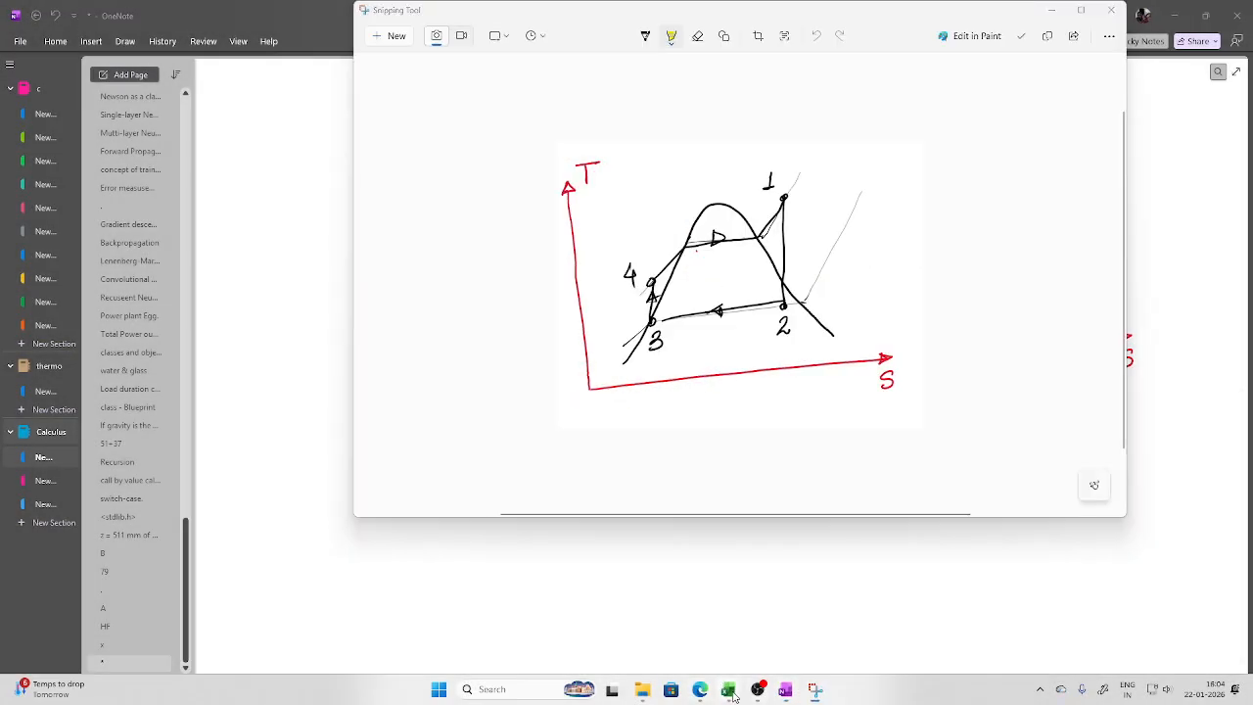
Paste the captured T-s diagram into the Excel sheet beside the state table
{"action": "mouse_move", "coordinate": [727, 689]}
{"action": "left_click", "coordinate": [800, 627]}
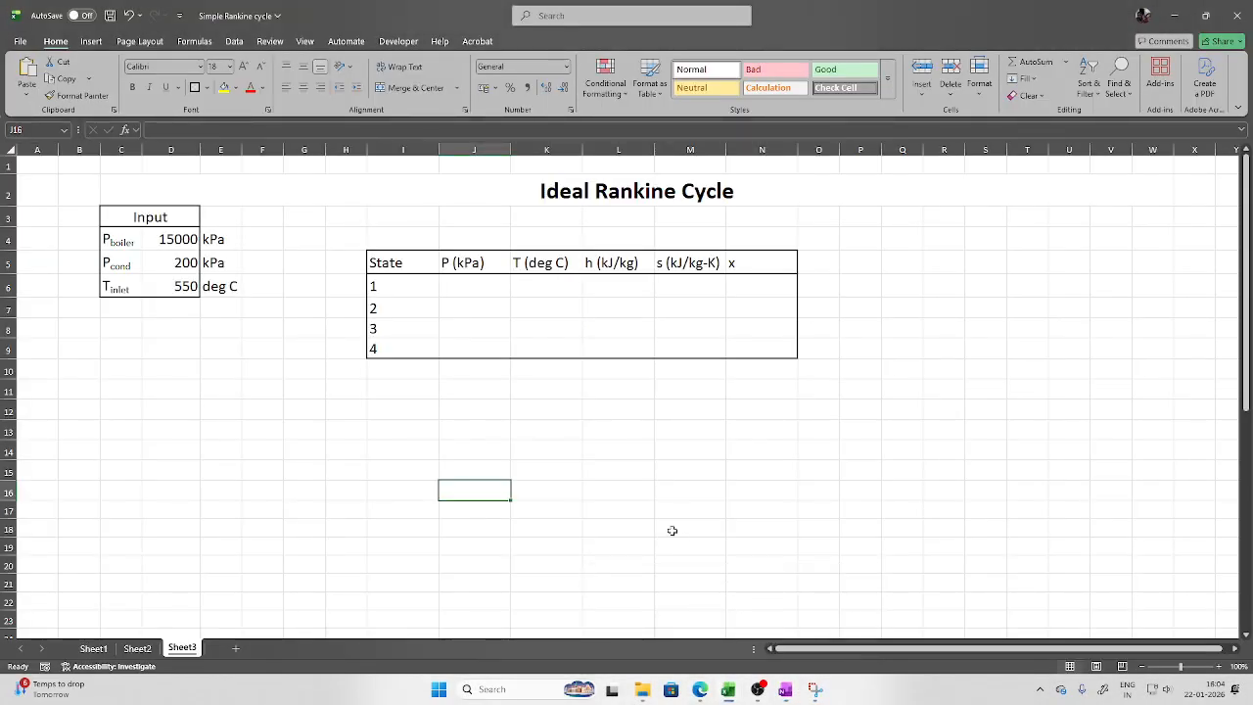
{"action": "key", "text": "ctrl+v"}
{"action": "left_click_drag", "start_coordinate": [765, 512], "coordinate": [1162, 237]}
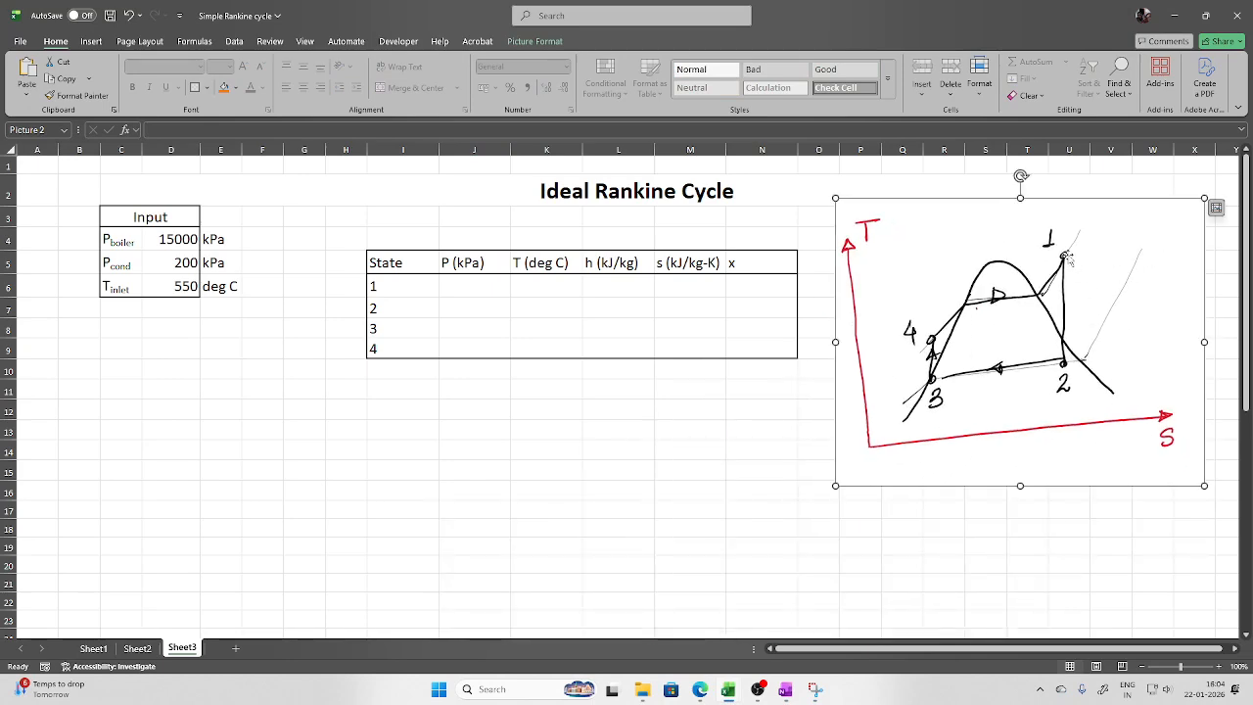
{"action": "left_click", "coordinate": [490, 285]}
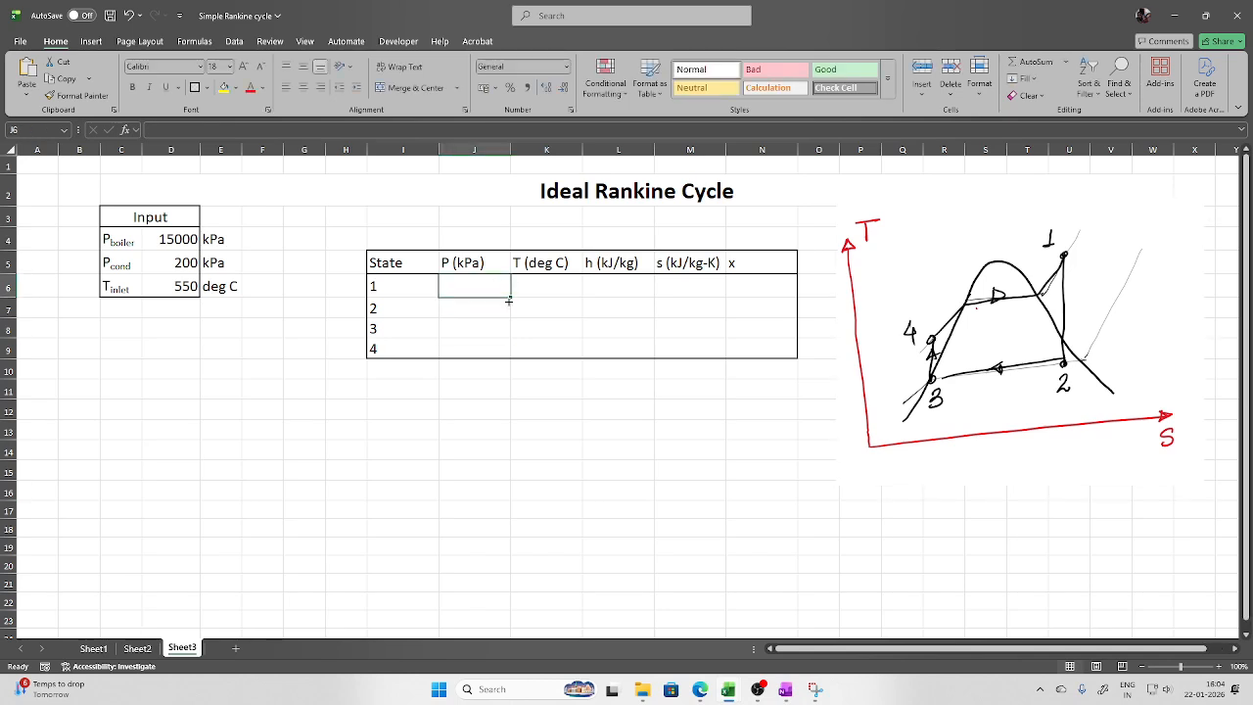
Link state 1 pressure J6 to D4 (15000) and temperature K6 to D6 (550)
{"action": "type", "text": "="}
{"action": "left_click", "coordinate": [180, 232]}
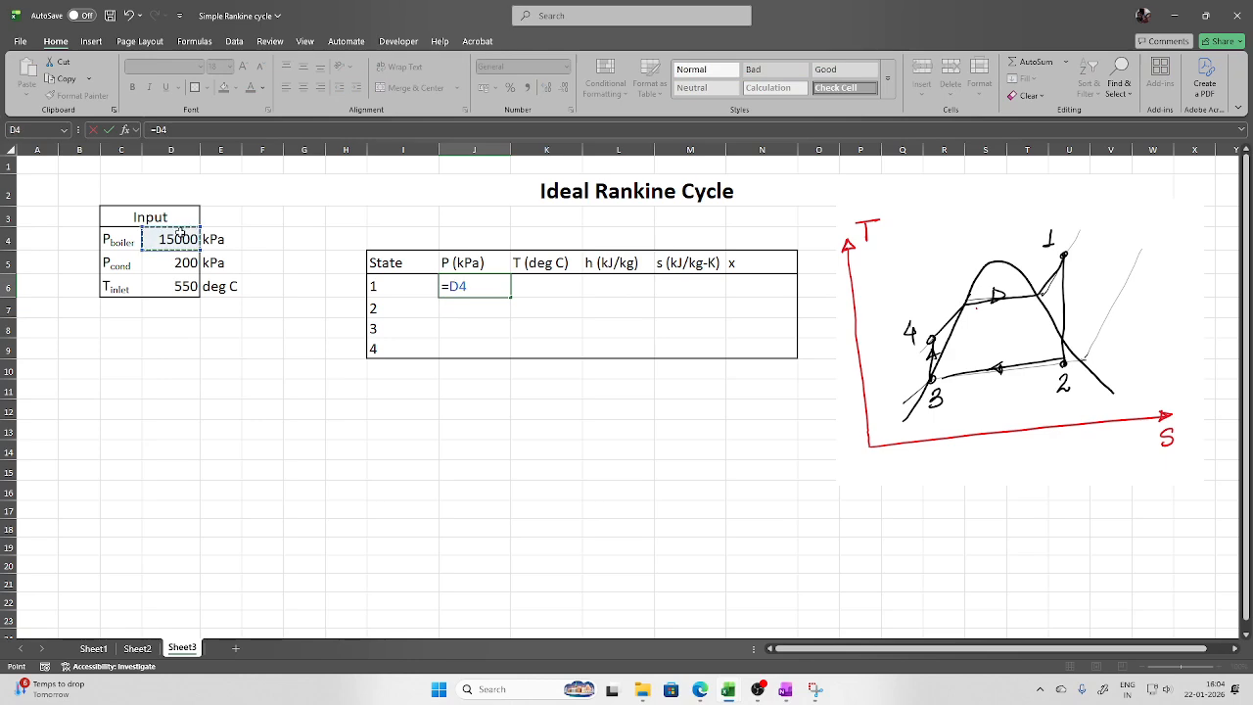
{"action": "key", "text": "Return"}
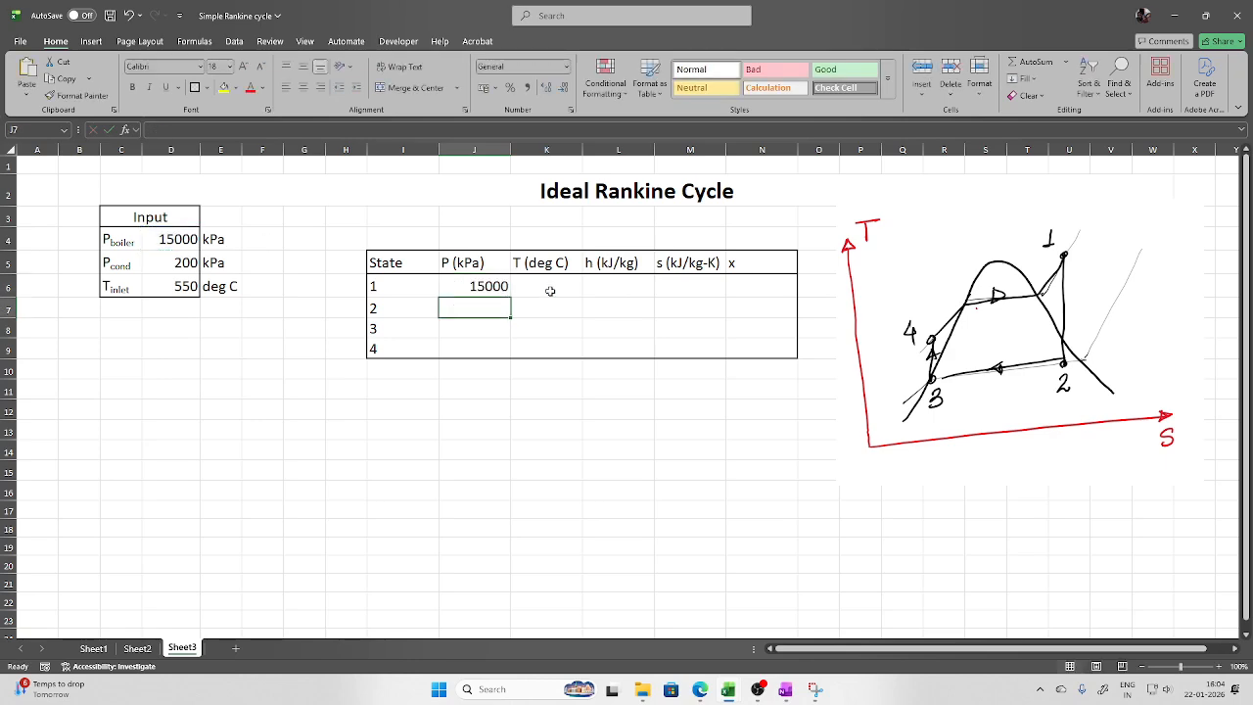
{"action": "left_click", "coordinate": [548, 287]}
{"action": "type", "text": "="}
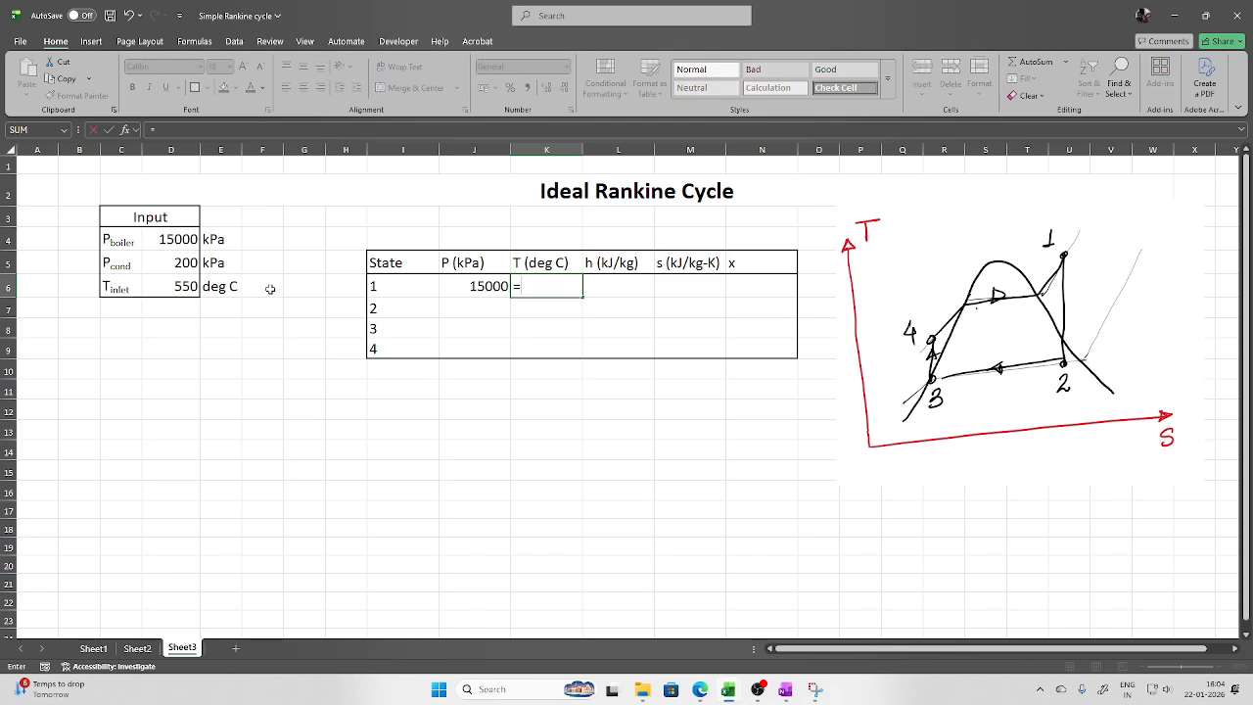
{"action": "left_click", "coordinate": [183, 285]}
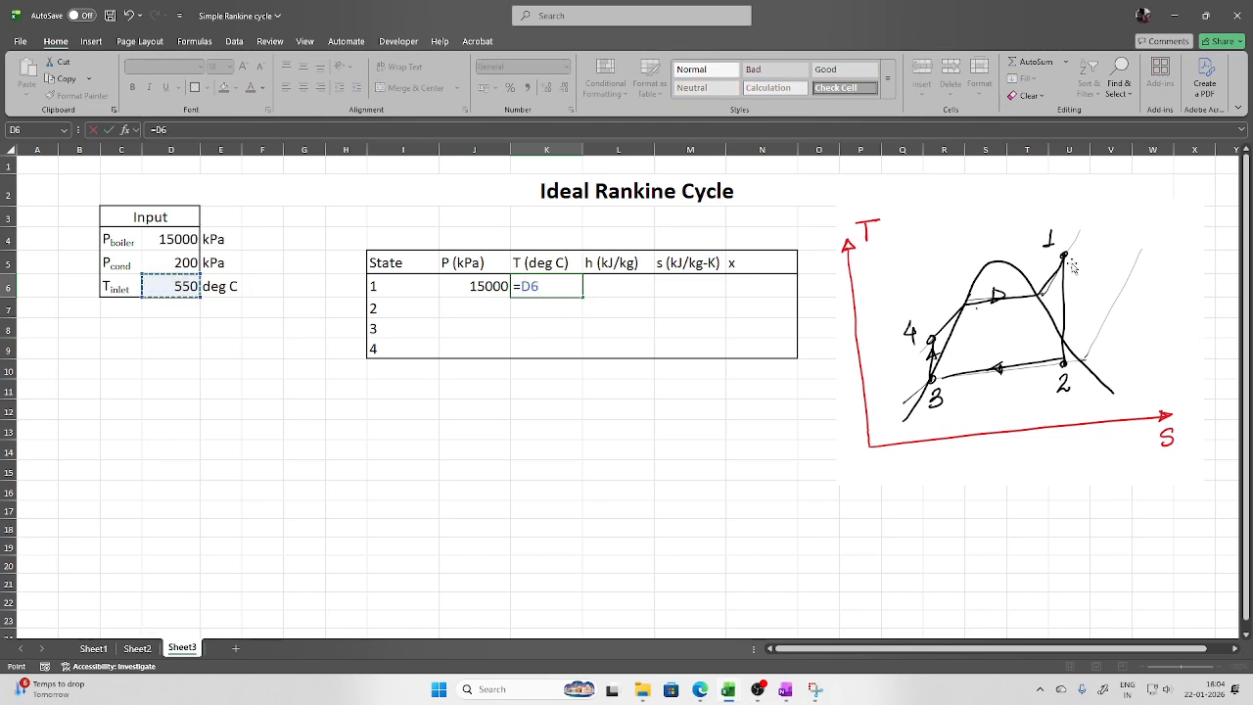
{"action": "key", "text": "Return"}
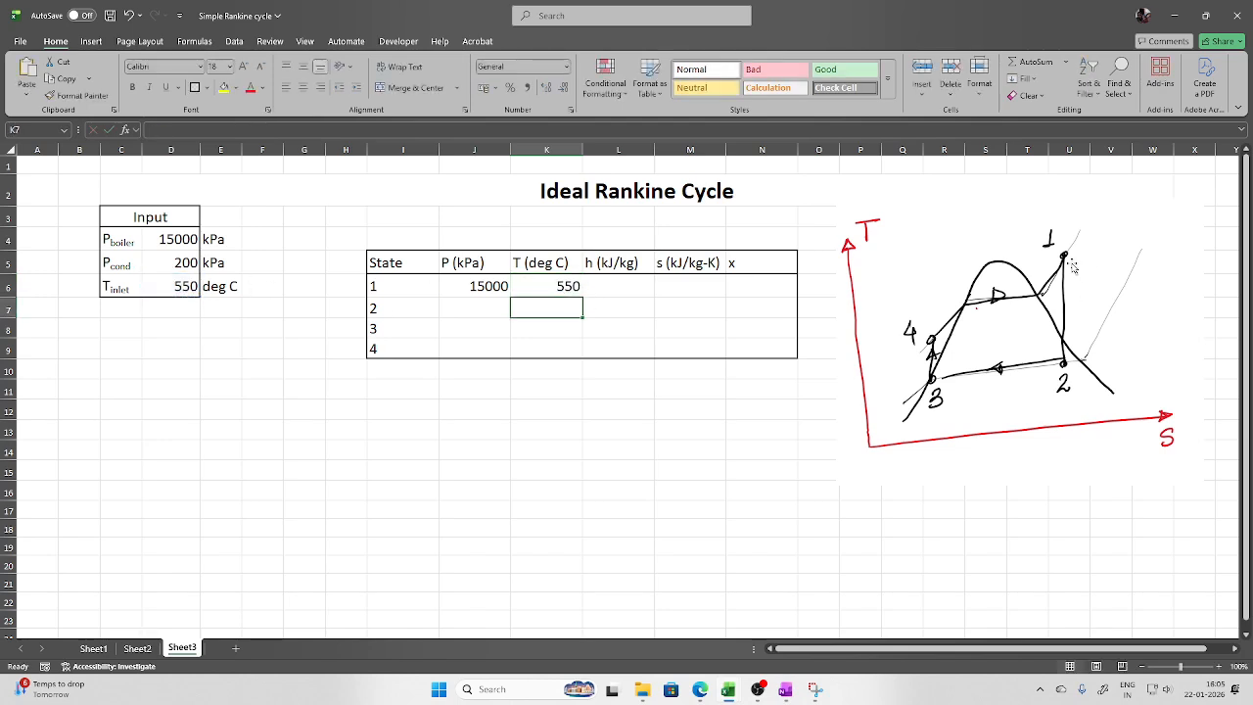
Enter =h_pT_H2O(J6,K6) in L6 for state 1 enthalpy of 3450.474 kJ/kg
{"action": "left_click", "coordinate": [650, 289]}
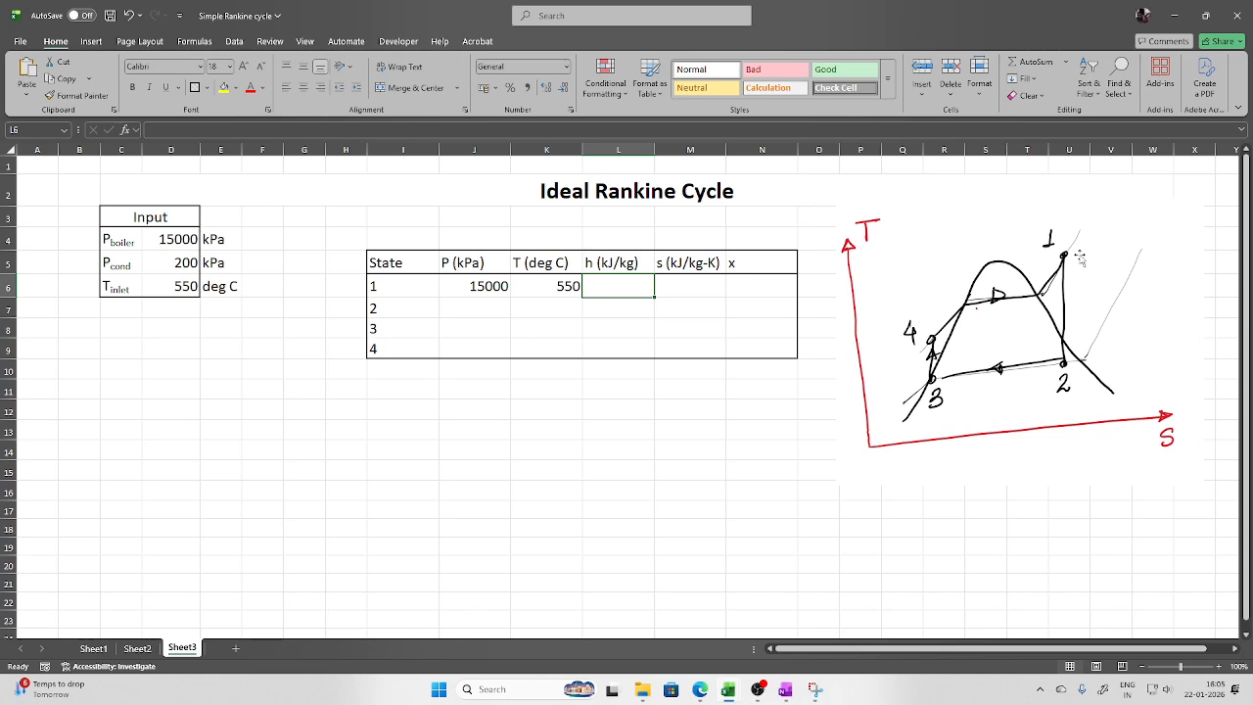
{"action": "type", "text": "=h"}
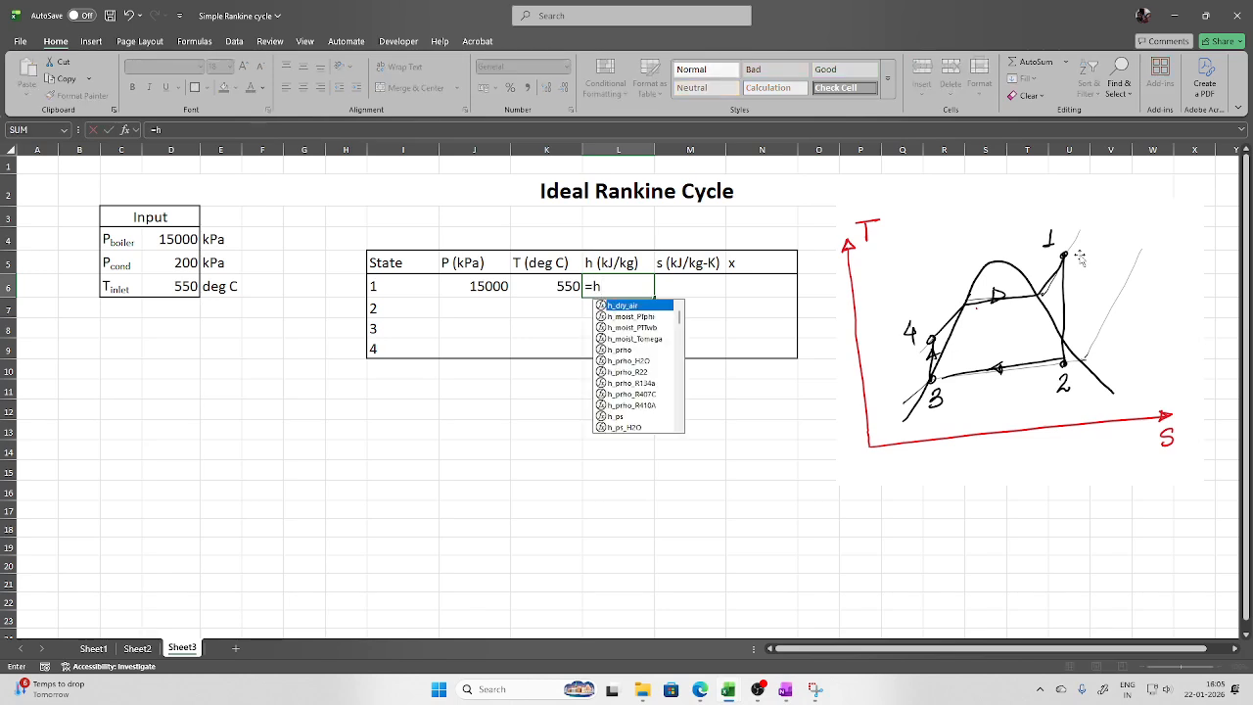
{"action": "type", "text": "_pt"}
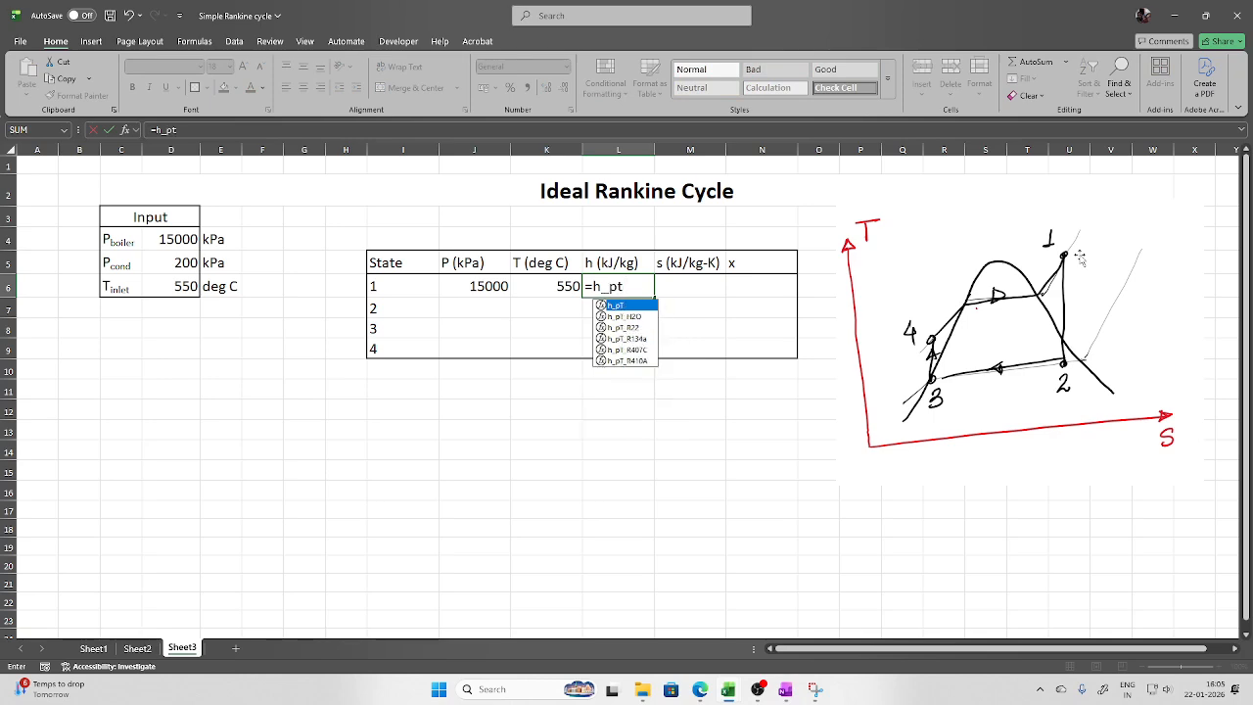
{"action": "double_click", "coordinate": [654, 318]}
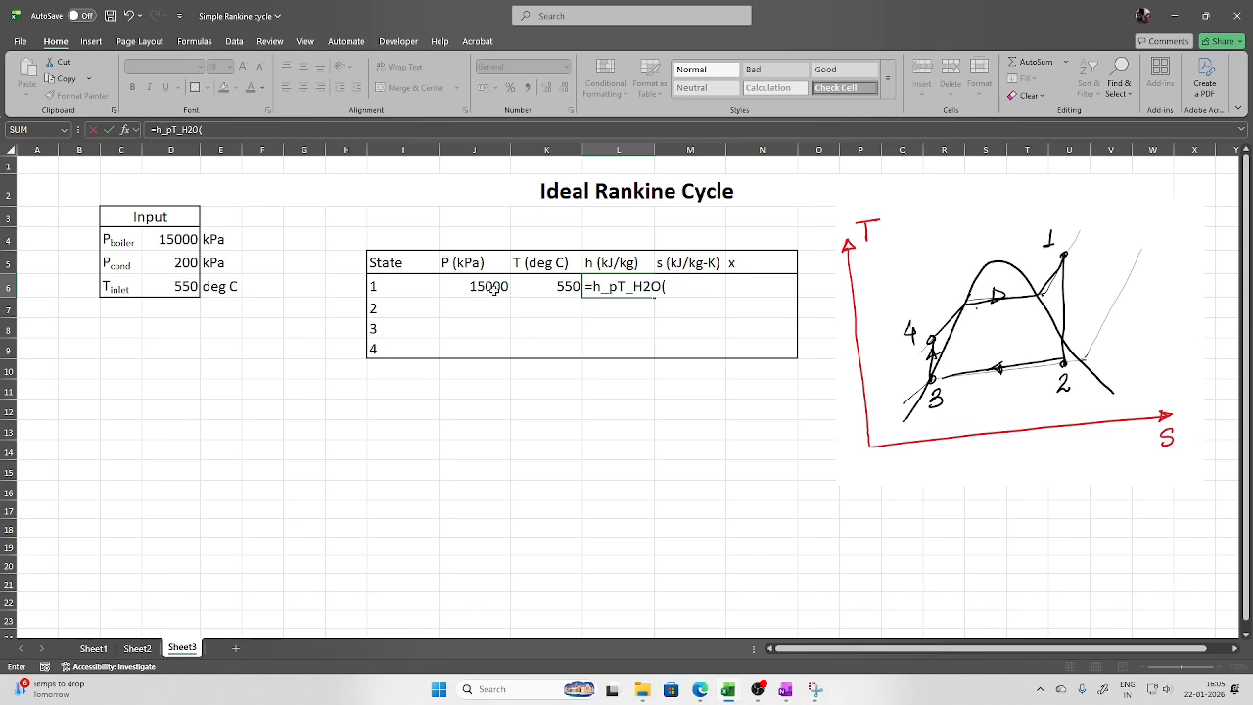
{"action": "left_click", "coordinate": [495, 286]}
{"action": "type", "text": ","}
{"action": "left_click", "coordinate": [551, 286]}
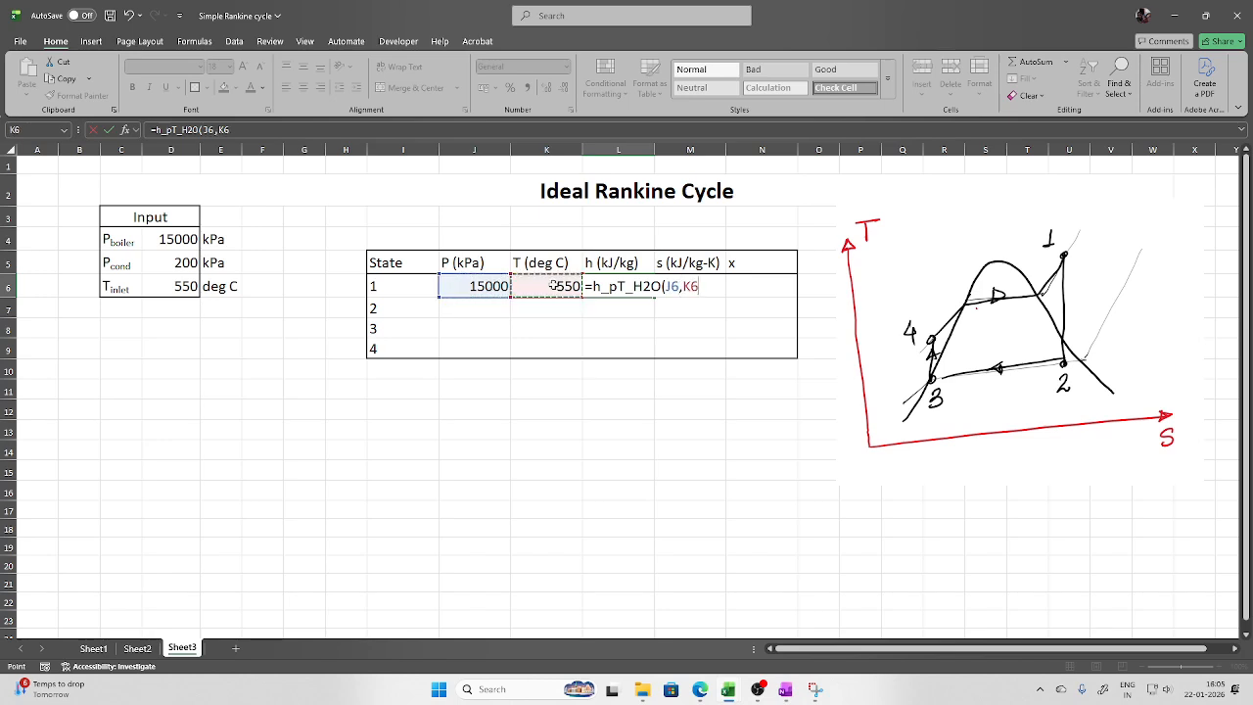
{"action": "type", "text": ")"}
{"action": "key", "text": "Return"}
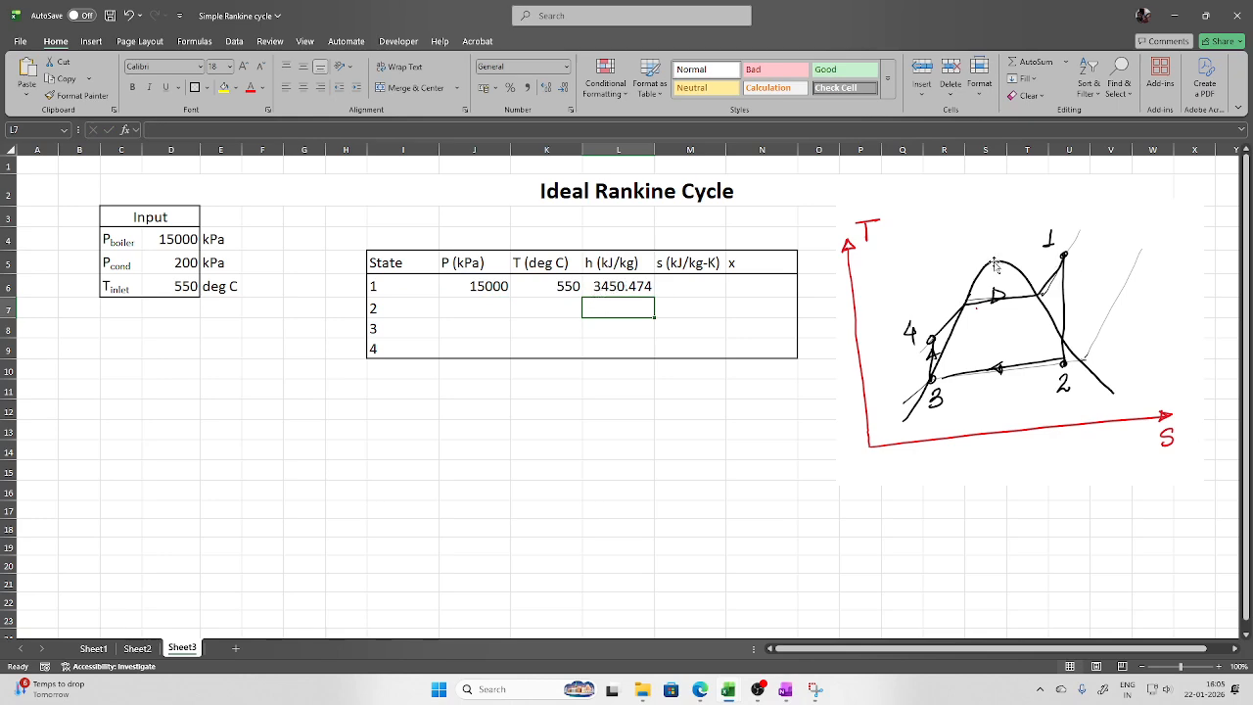
Enter =s_pT_H2O(J6,K6) in M6, giving state 1 entropy 6.523043 kJ/kg-K
{"action": "left_click", "coordinate": [707, 287]}
{"action": "type", "text": "=s"}
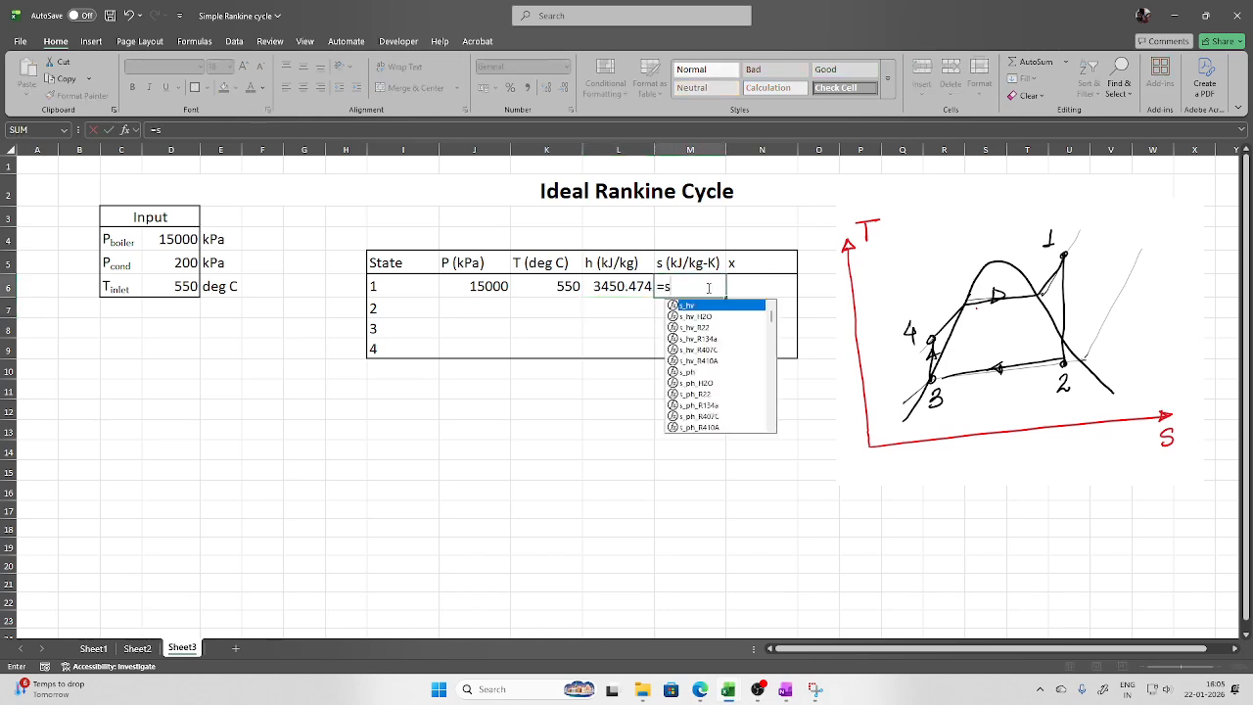
{"action": "type", "text": "_pt"}
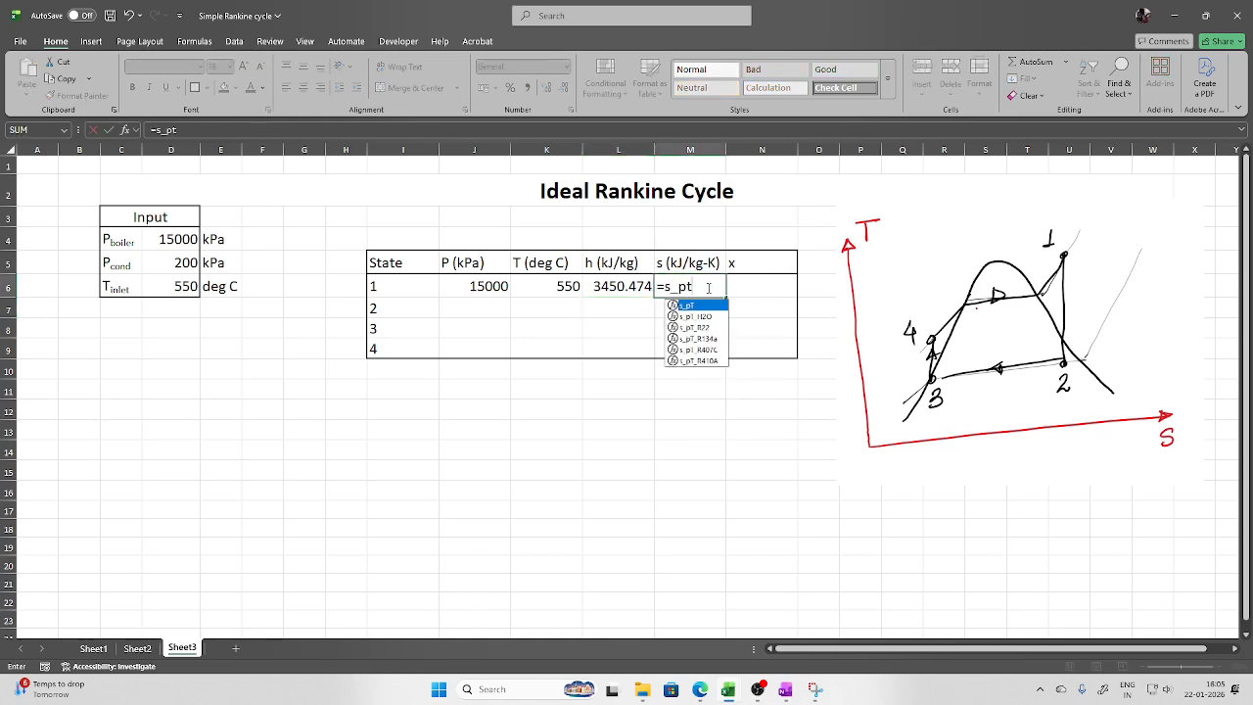
{"action": "type", "text": "_"}
{"action": "double_click", "coordinate": [697, 307]}
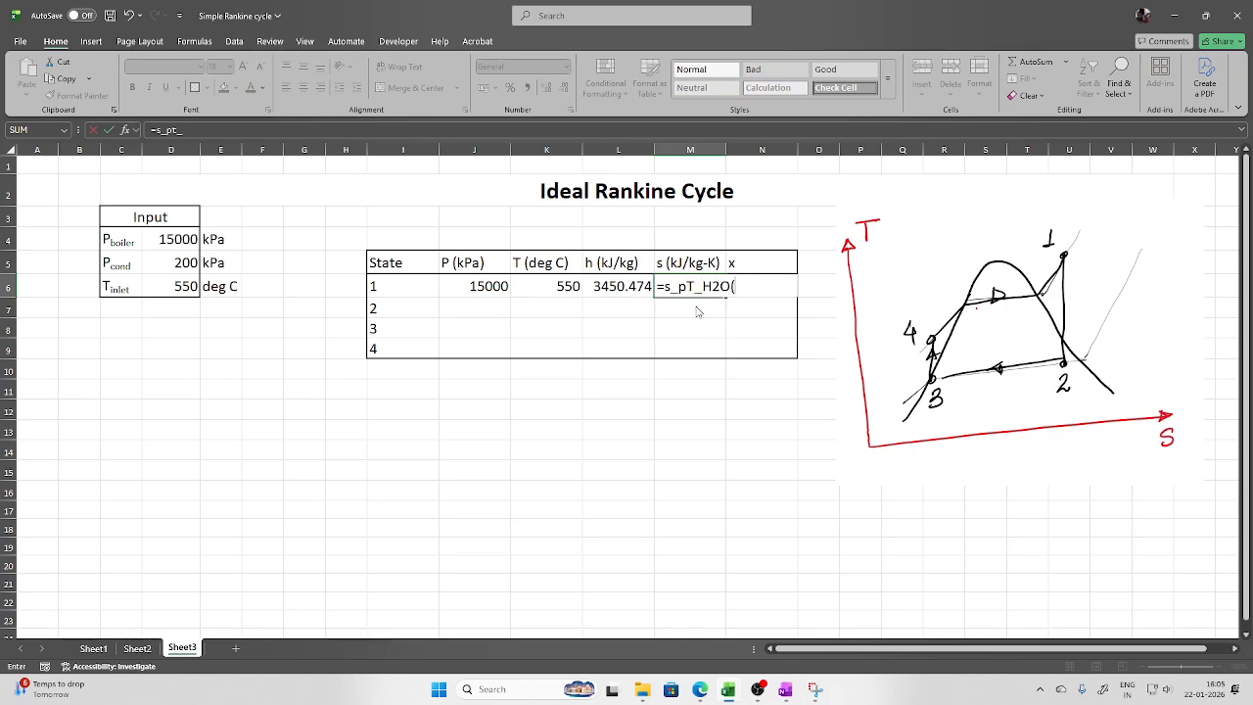
{"action": "left_click", "coordinate": [508, 286]}
{"action": "type", "text": ","}
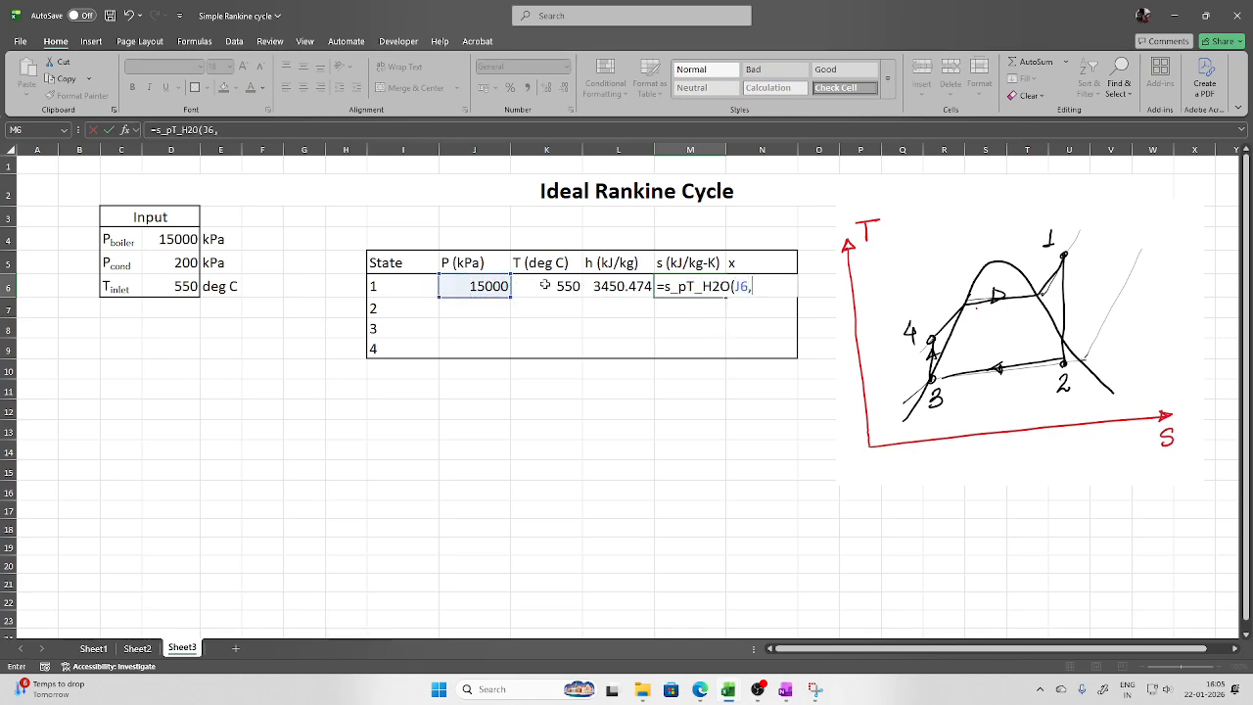
{"action": "left_click", "coordinate": [547, 286]}
{"action": "type", "text": ")"}
{"action": "key", "text": "Return"}
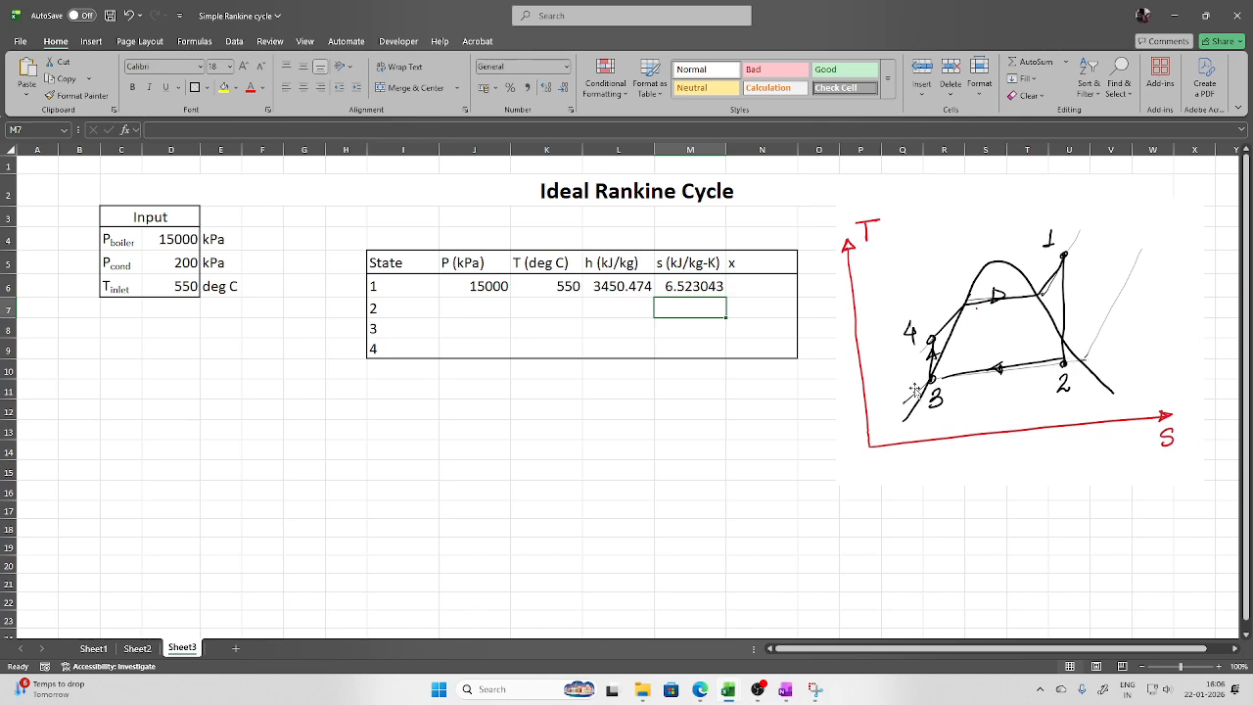
{"action": "left_click", "coordinate": [469, 306]}
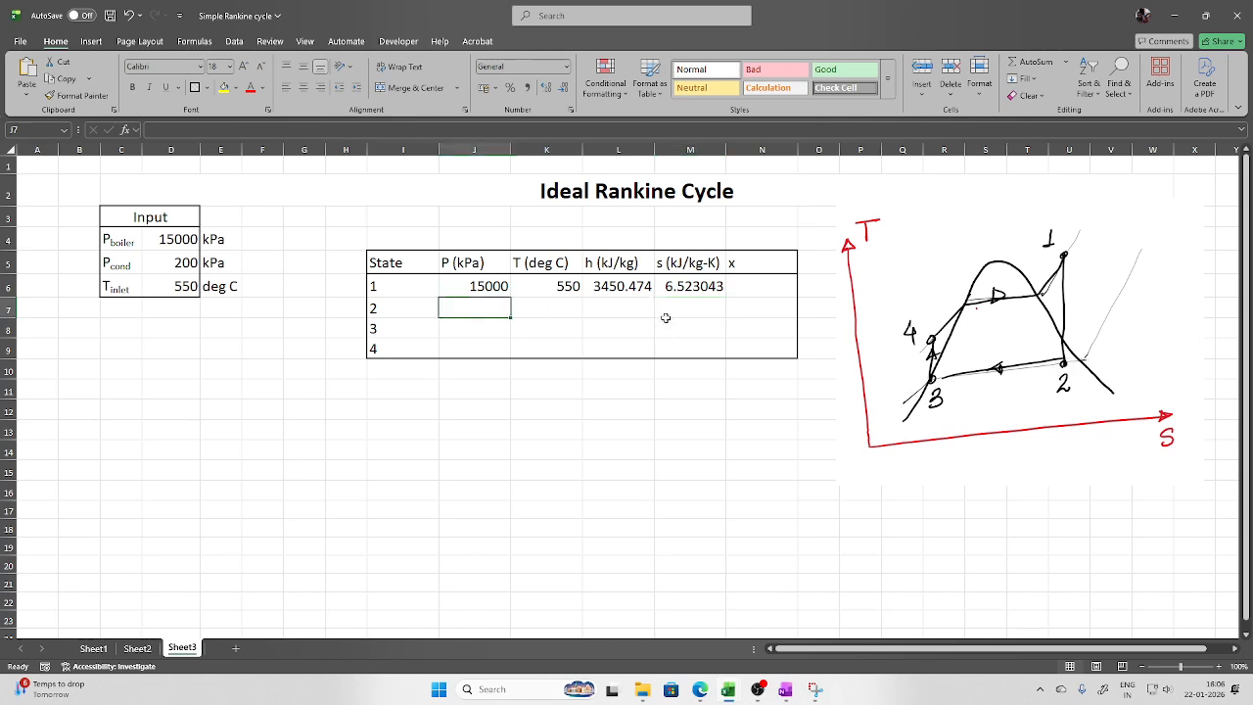
Set state 2 pressure J7 to =D5 (200 kPa) and entropy M7 to =M6
{"action": "type", "text": "="}
{"action": "left_click", "coordinate": [184, 263]}
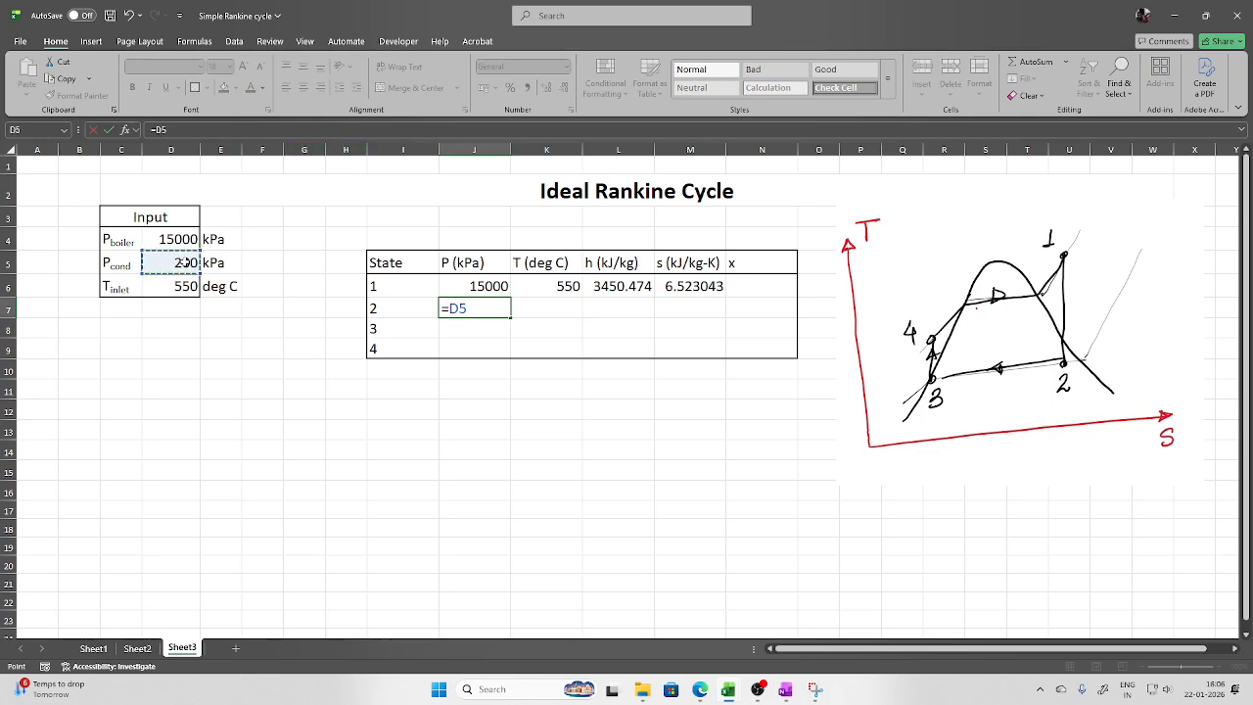
{"action": "key", "text": "Return"}
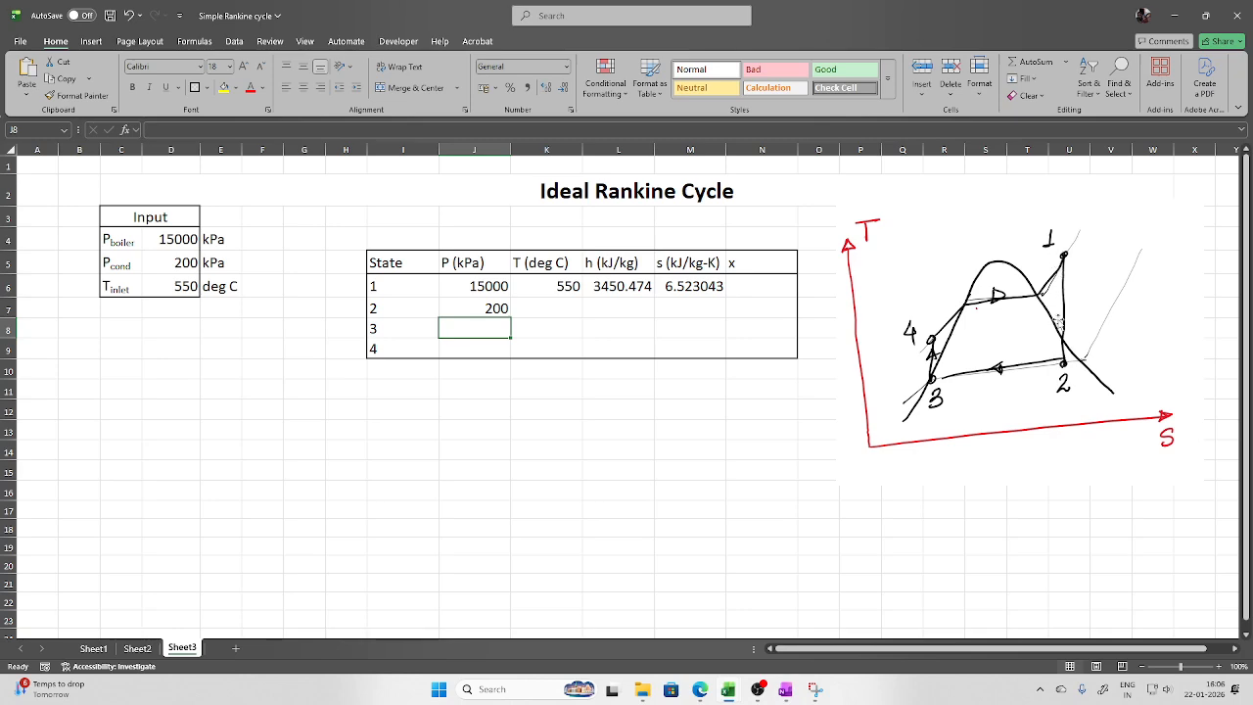
{"action": "left_click", "coordinate": [691, 309]}
{"action": "type", "text": "="}
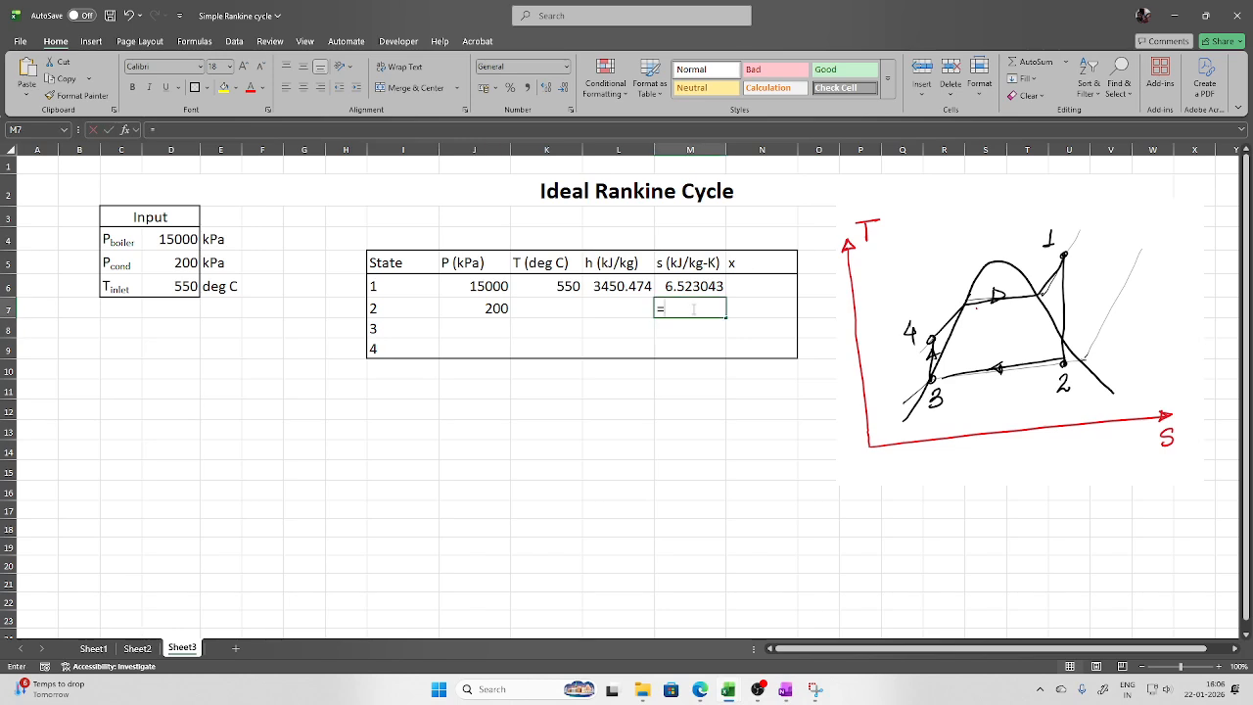
{"action": "left_click", "coordinate": [689, 286]}
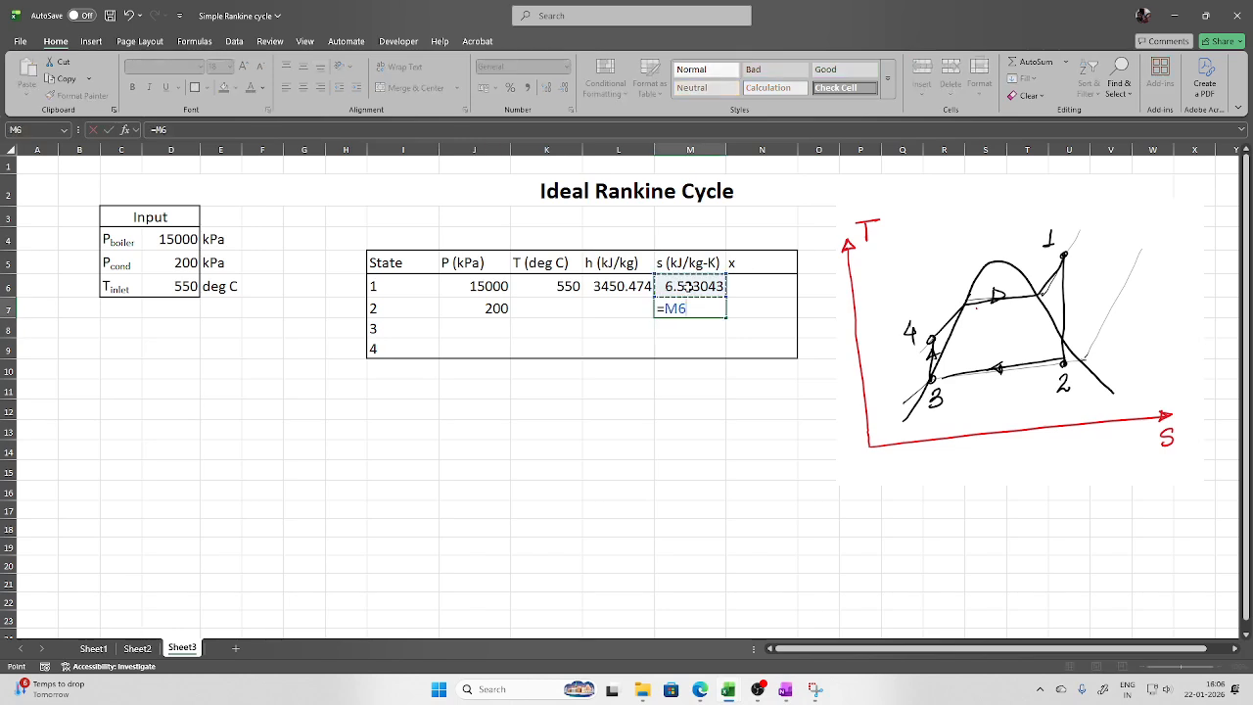
{"action": "key", "text": "Return"}
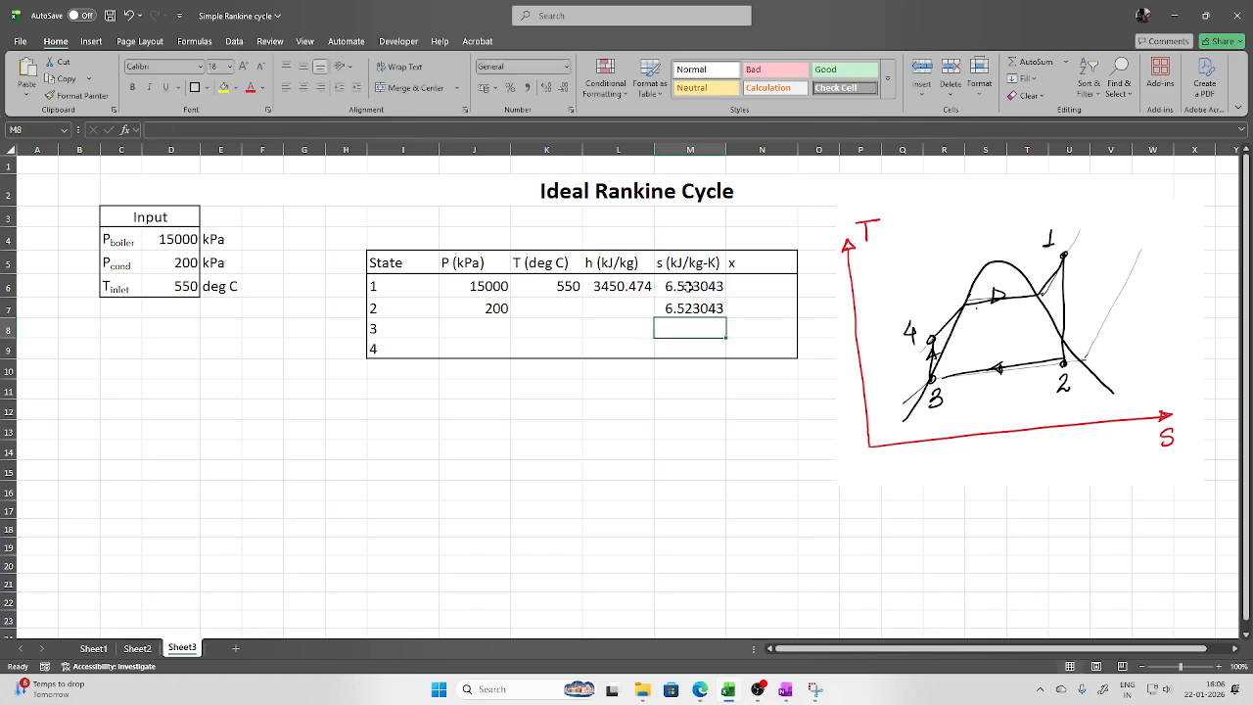
Leave the state 2 quality cell N7 empty and return to the OneNote cycle notes
{"action": "left_click", "coordinate": [761, 309]}
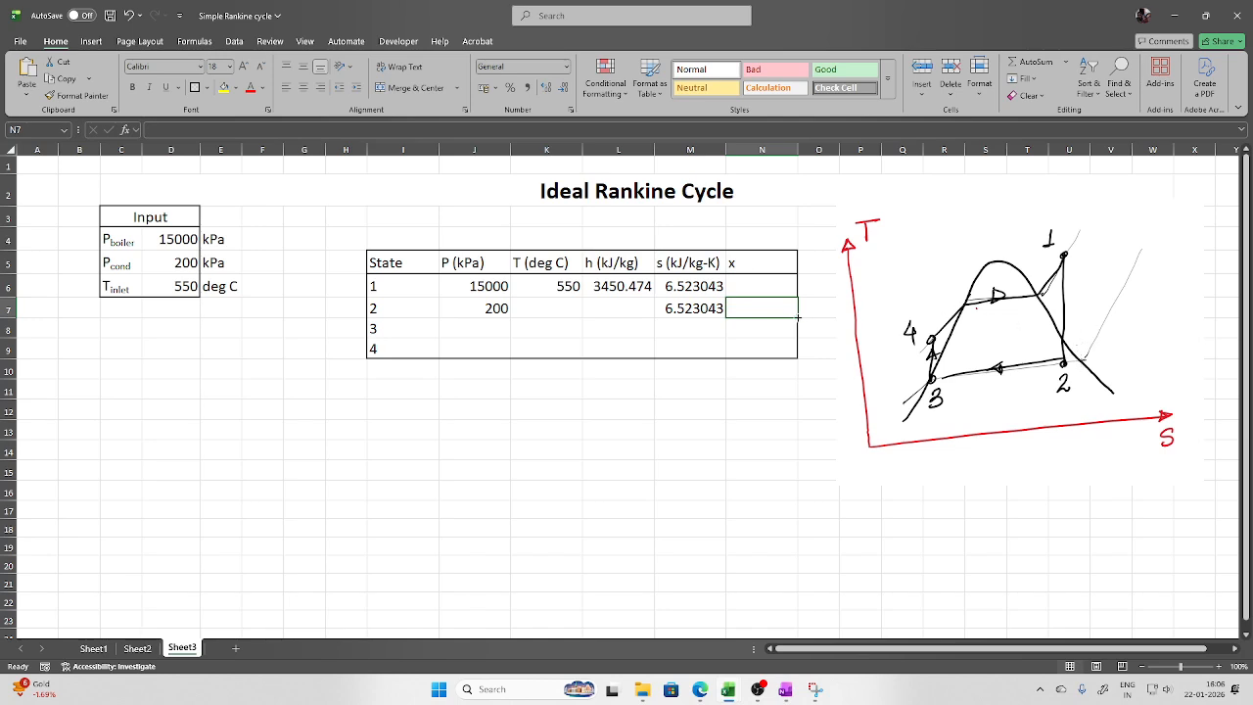
{"action": "type", "text": "="}
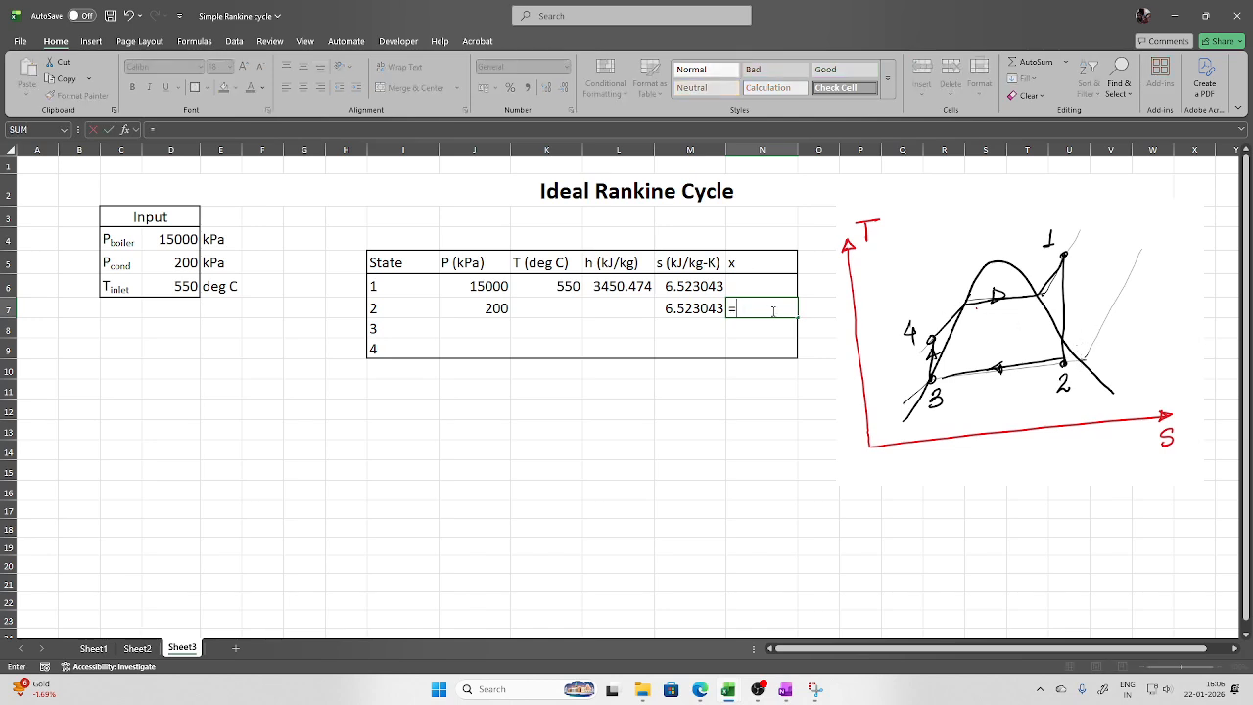
{"action": "key", "text": "BackSpace"}
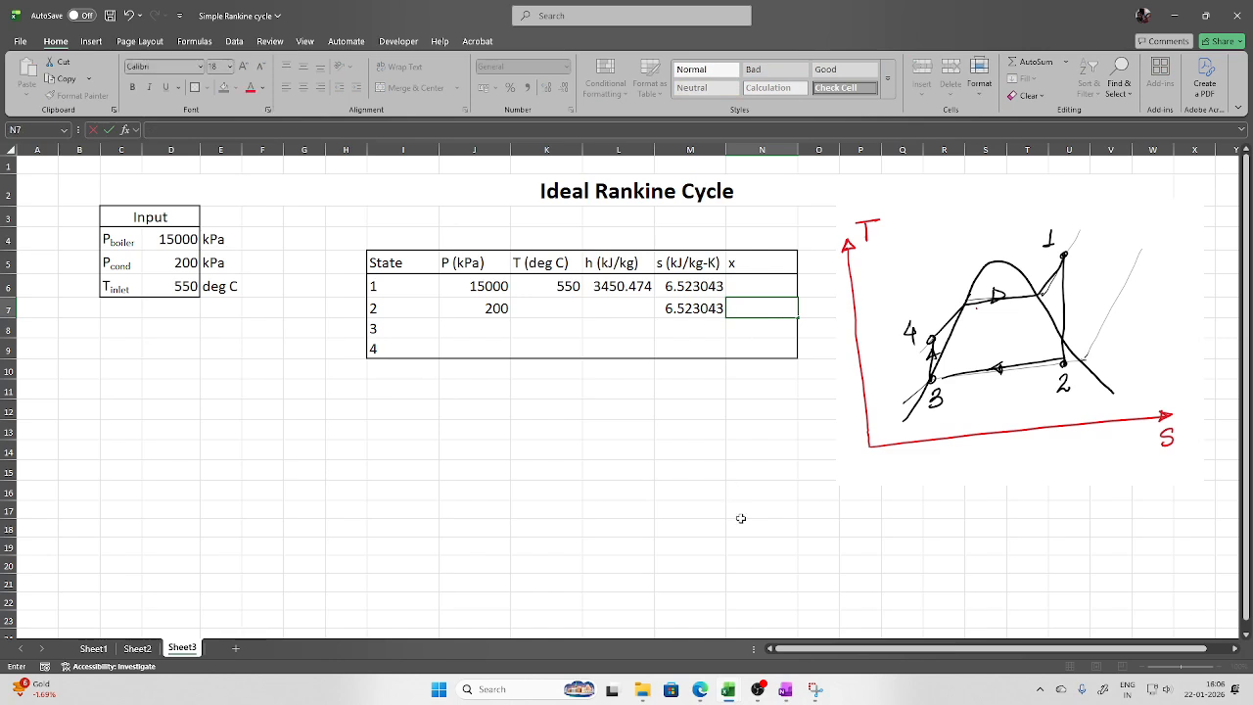
{"action": "left_click", "coordinate": [785, 690]}
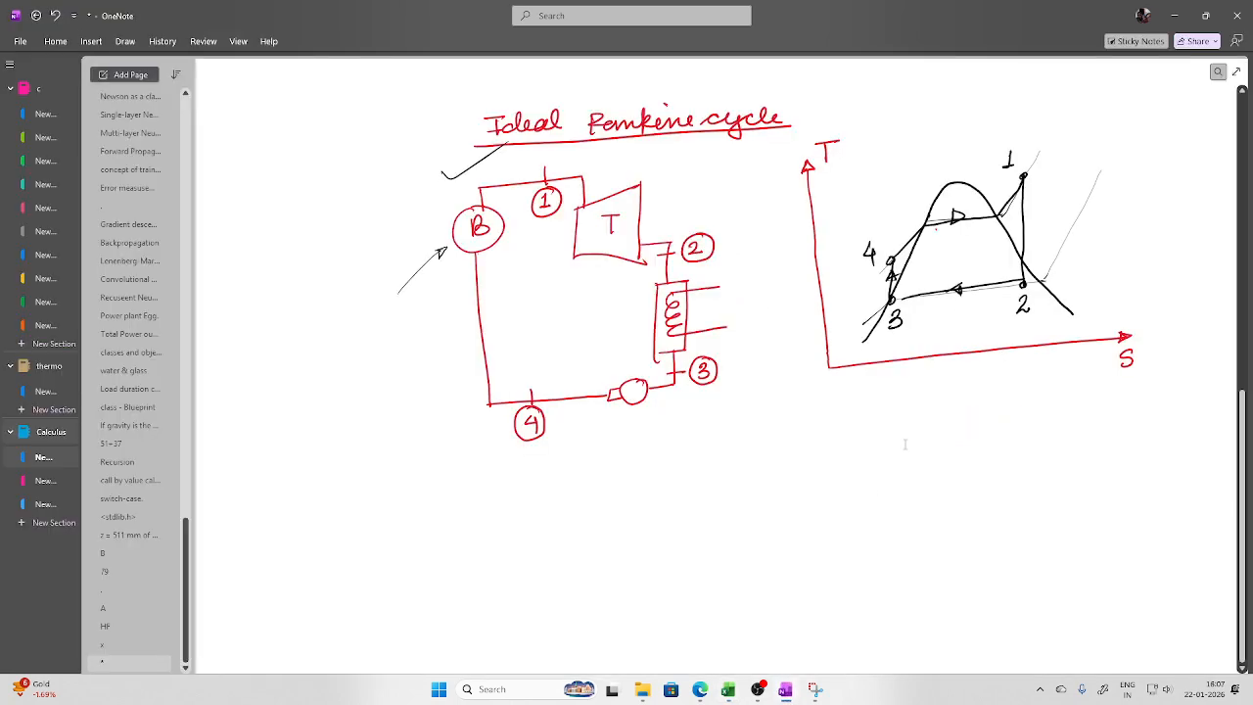
Handwrite s1 = s2 = sf(P2) + x2 sfg(P2) under the T-s diagram, with an arrow at x2
{"action": "left_click_drag", "start_coordinate": [809, 409], "coordinate": [787, 431]}
{"action": "left_click", "coordinate": [814, 433]}
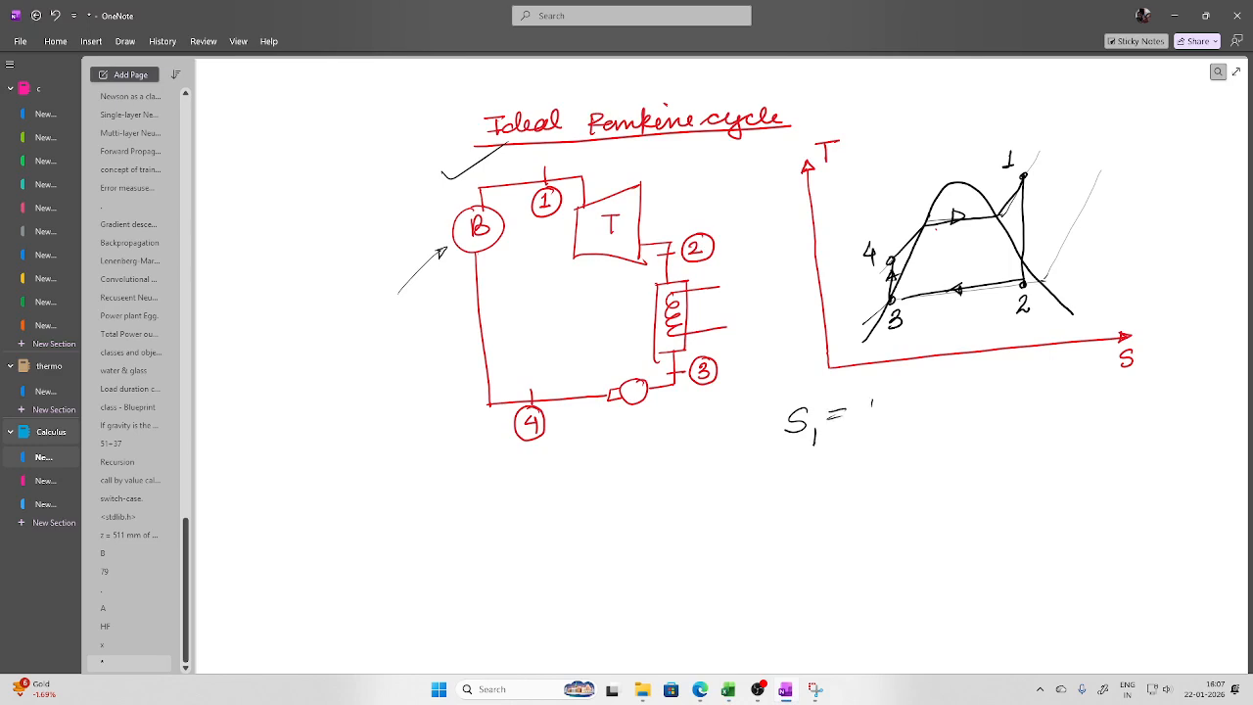
{"action": "left_click_drag", "start_coordinate": [873, 421], "coordinate": [887, 431]}
{"action": "left_click_drag", "start_coordinate": [900, 402], "coordinate": [914, 401]}
{"action": "left_click_drag", "start_coordinate": [940, 394], "coordinate": [928, 412]}
{"action": "left_click_drag", "start_coordinate": [942, 409], "coordinate": [983, 395]}
{"action": "left_click_drag", "start_coordinate": [987, 398], "coordinate": [1000, 402]}
{"action": "mouse_move", "coordinate": [1008, 380]}
{"action": "left_mouse_down"}
{"action": "mouse_move", "coordinate": [1001, 411]}
{"action": "mouse_move", "coordinate": [1052, 401]}
{"action": "left_mouse_up"}
{"action": "left_click_drag", "start_coordinate": [1059, 388], "coordinate": [1049, 403]}
{"action": "left_click_drag", "start_coordinate": [1065, 396], "coordinate": [1065, 406]}
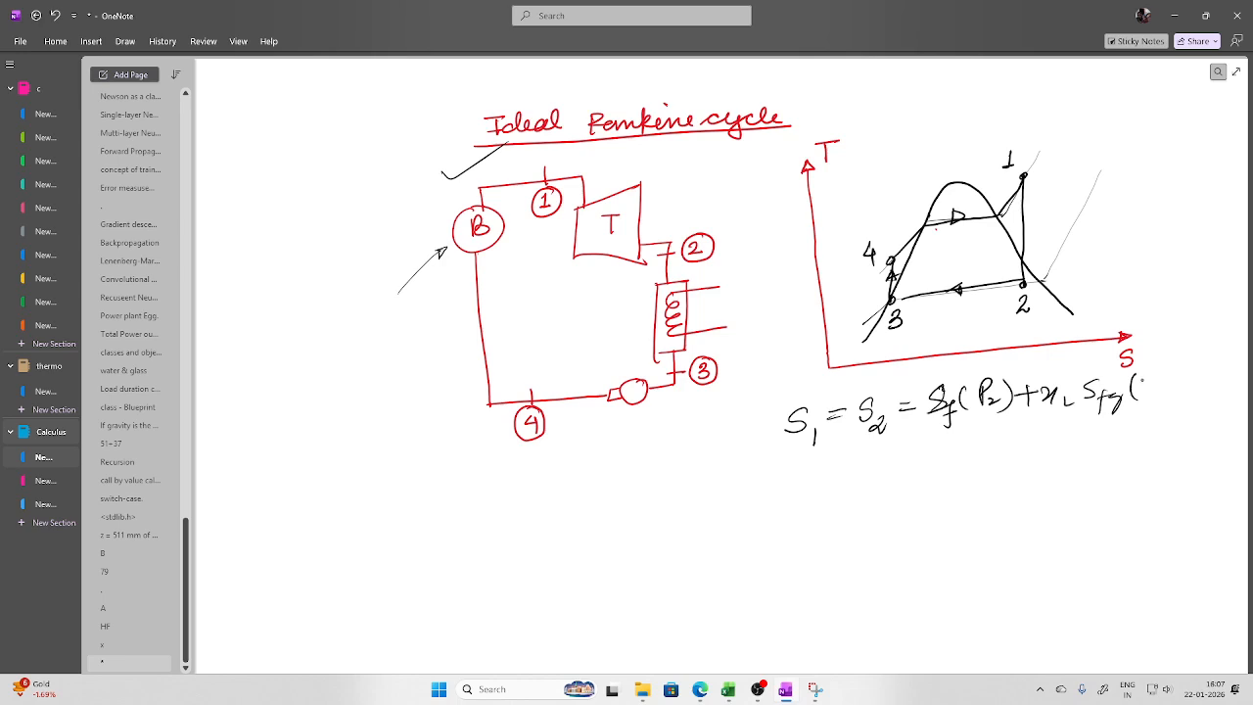
{"action": "left_click_drag", "start_coordinate": [1136, 376], "coordinate": [1133, 388]}
{"action": "left_click_drag", "start_coordinate": [1138, 389], "coordinate": [1152, 394]}
{"action": "mouse_move", "coordinate": [1047, 415]}
{"action": "left_mouse_down"}
{"action": "mouse_move", "coordinate": [1043, 461]}
{"action": "mouse_move", "coordinate": [1058, 427]}
{"action": "left_mouse_up"}
{"action": "left_click", "coordinate": [905, 440]}
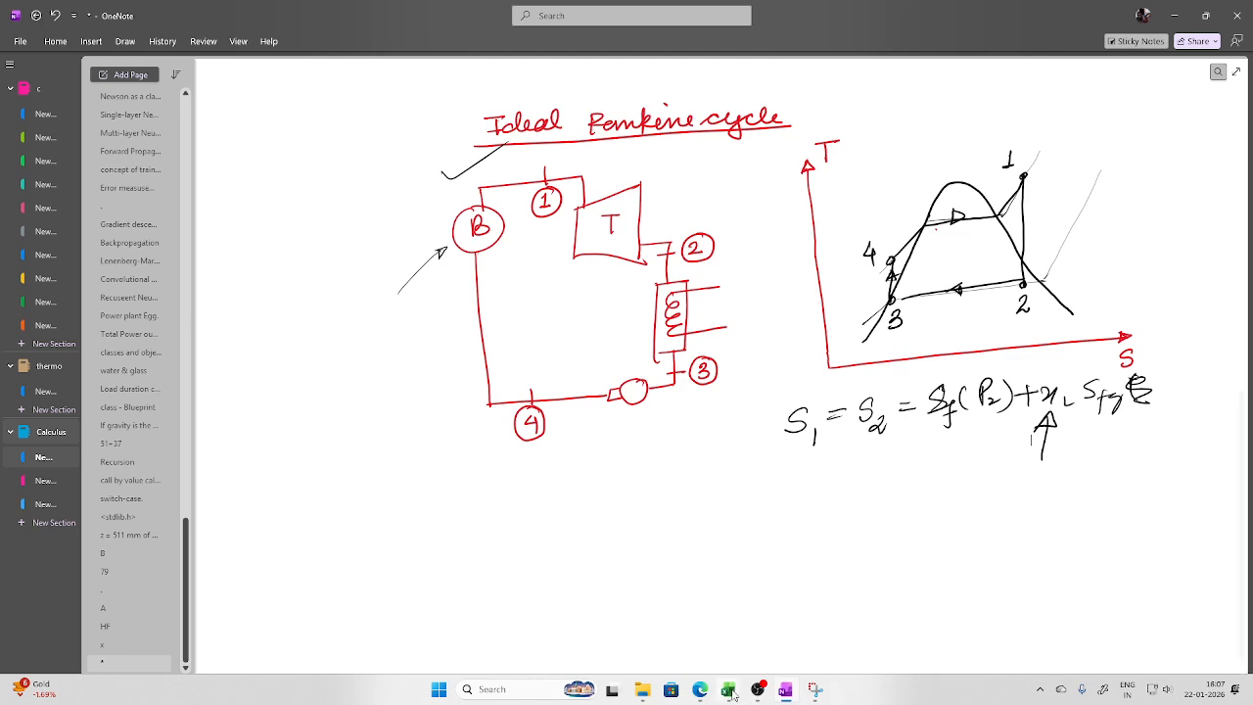
Back in Excel, enter =x_ps_H2O(J7,M7) in N7 for state 2 quality 0.892114
{"action": "mouse_move", "coordinate": [730, 685]}
{"action": "left_click", "coordinate": [812, 631]}
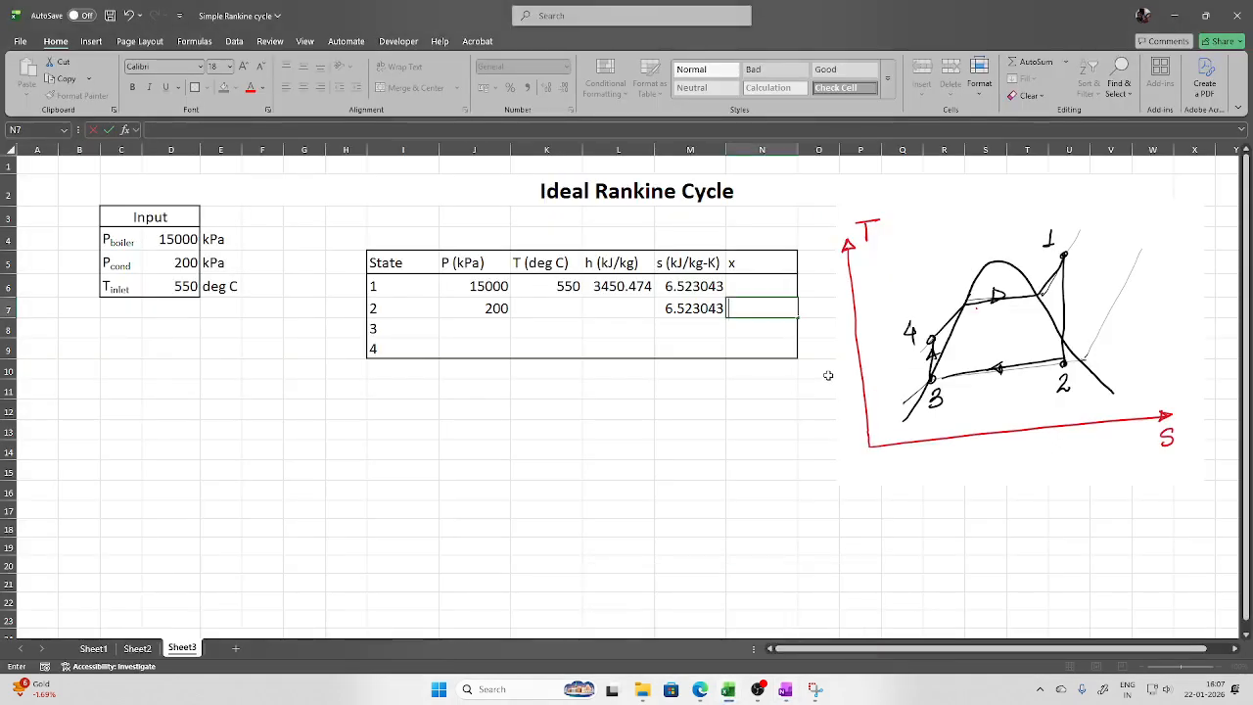
{"action": "type", "text": "=x"}
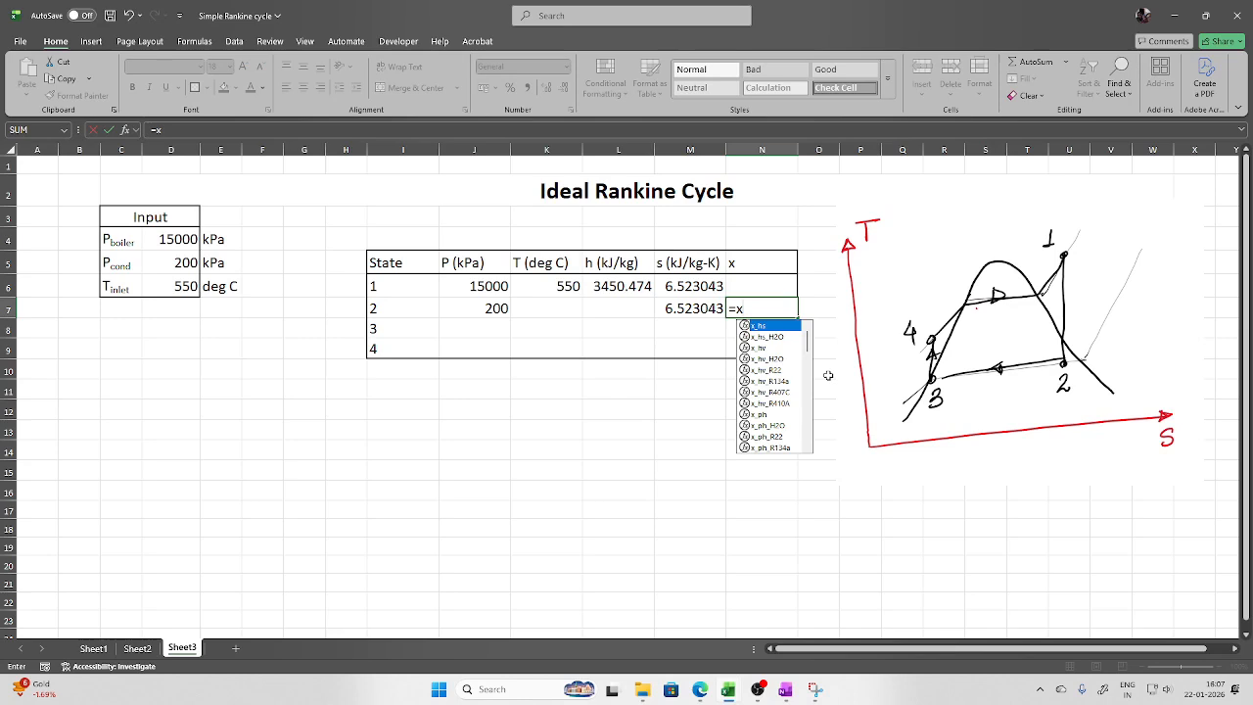
{"action": "type", "text": "_ps"}
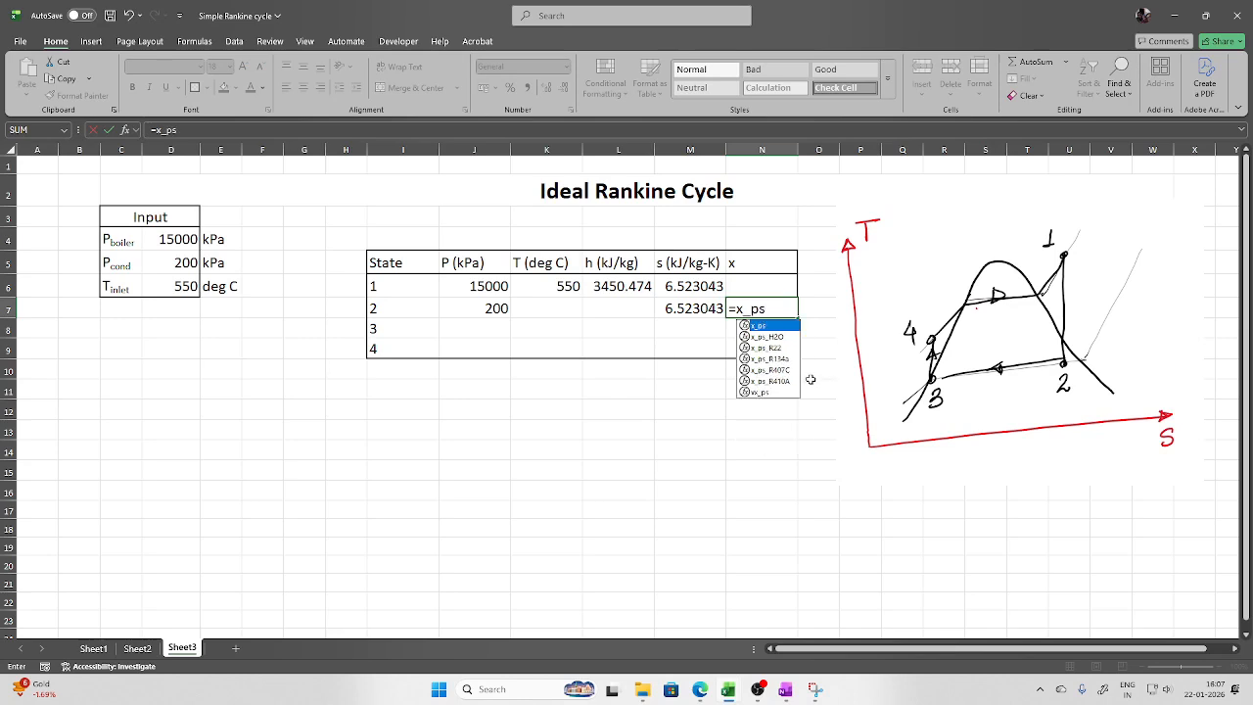
{"action": "double_click", "coordinate": [771, 337]}
{"action": "left_click", "coordinate": [470, 301]}
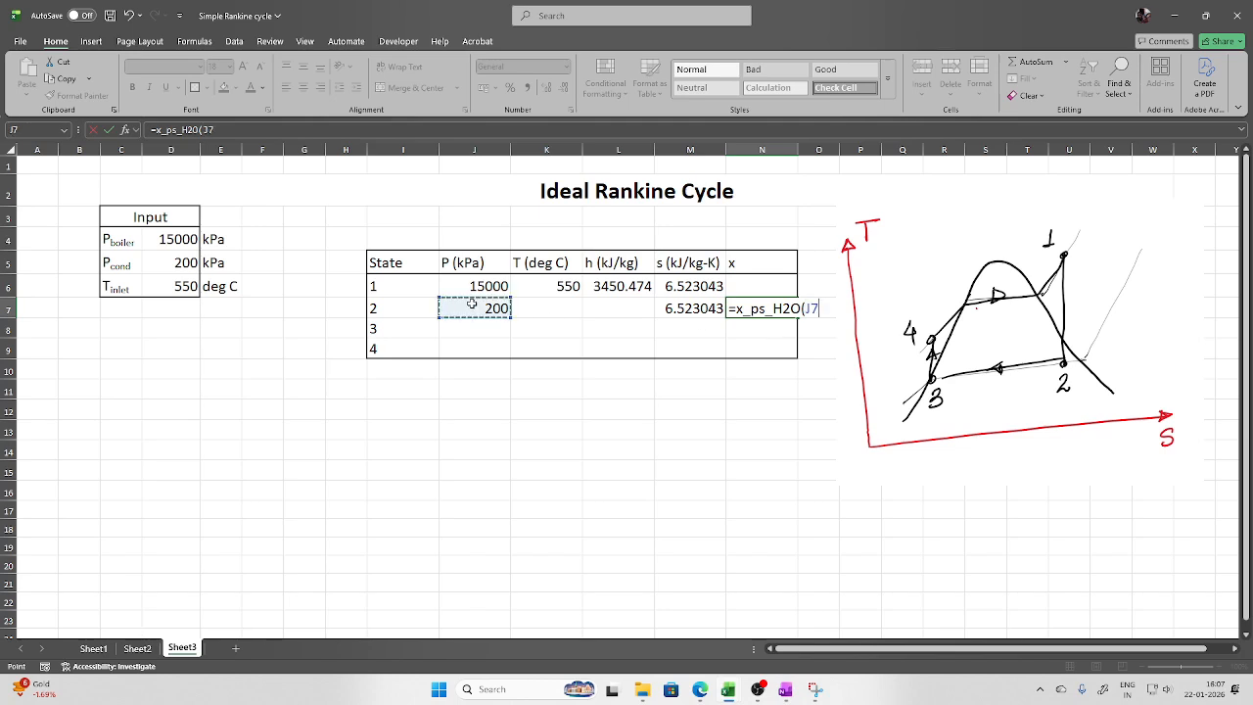
{"action": "type", "text": ","}
{"action": "left_click", "coordinate": [691, 306]}
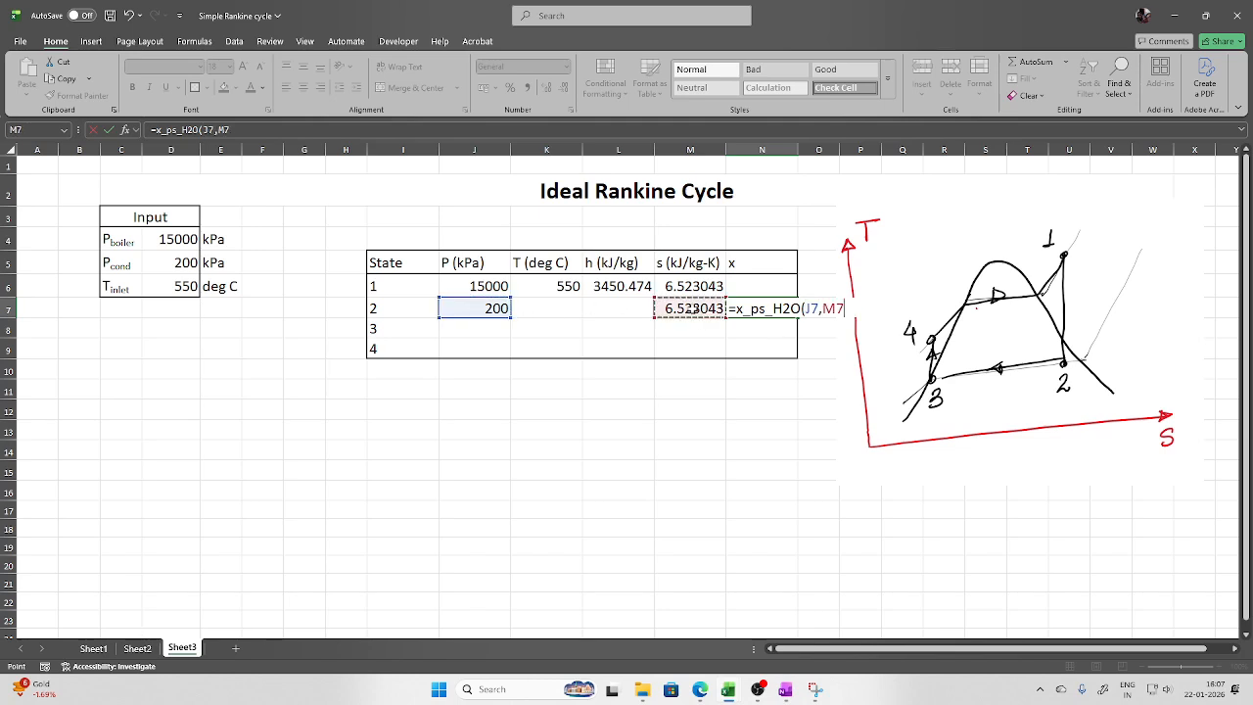
{"action": "type", "text": ")"}
{"action": "key", "text": "Return"}
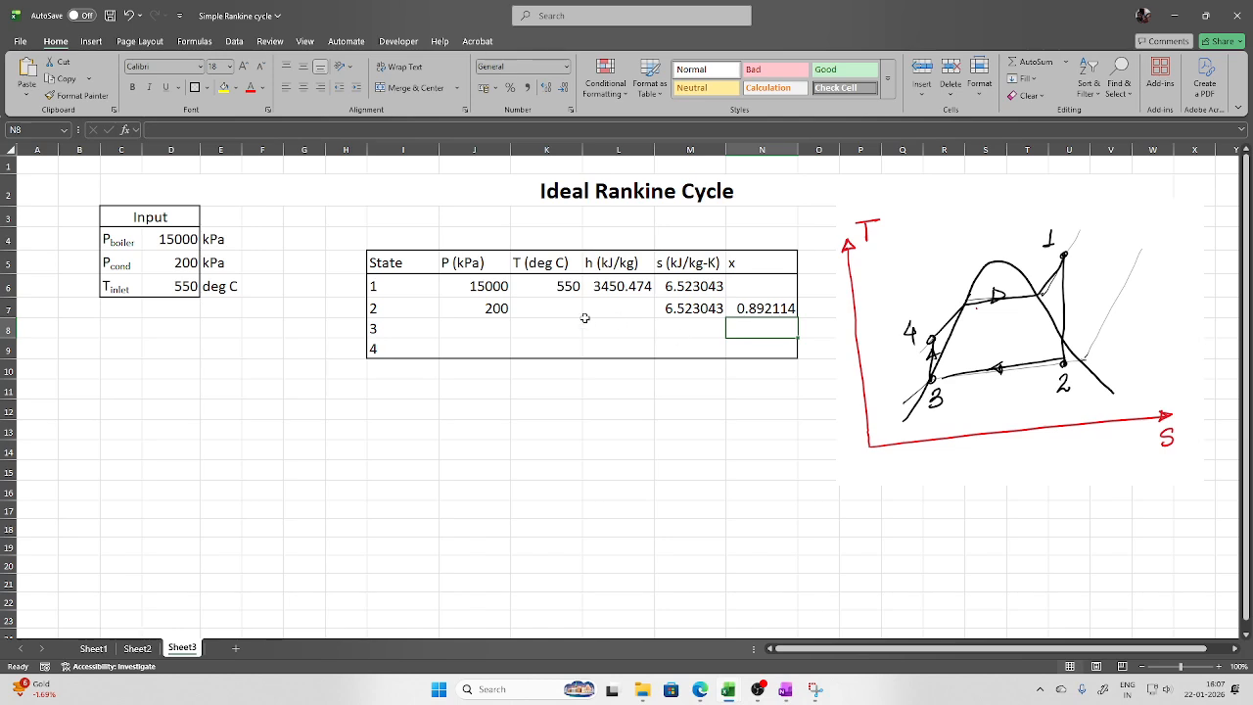
{"action": "left_click", "coordinate": [555, 308]}
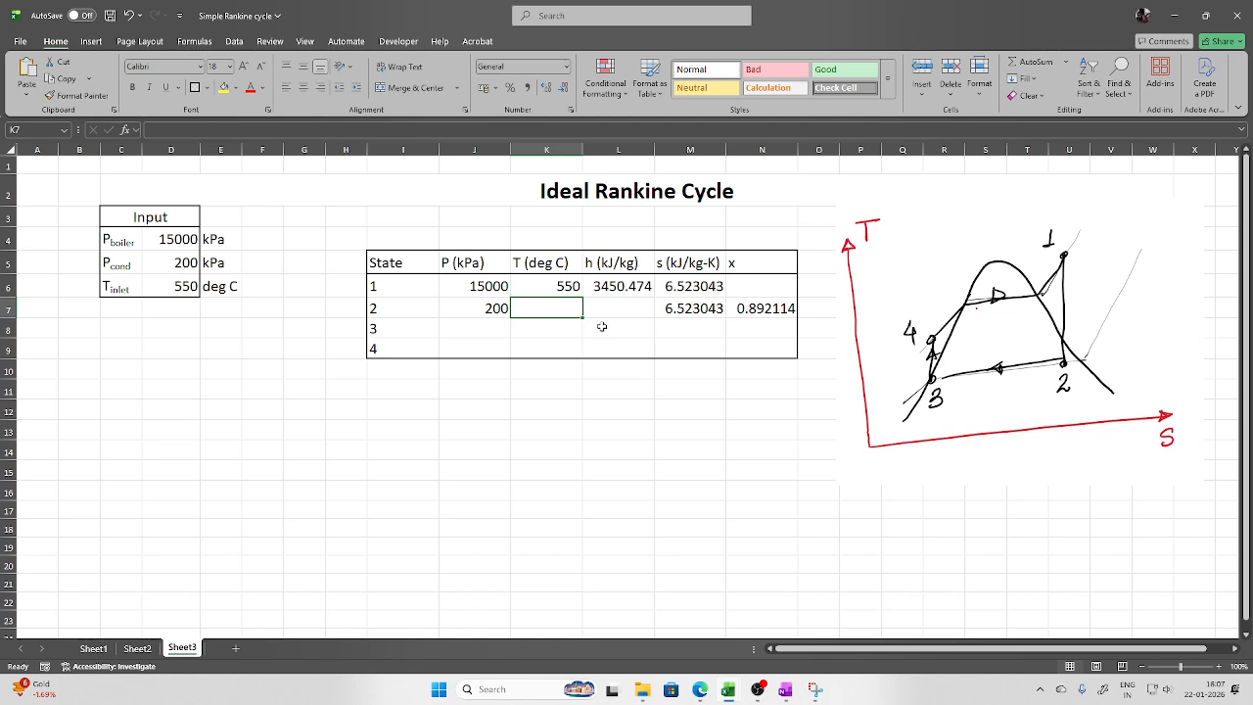
Compute a scratch saturation temperature =Tsat_p_H2O(J7) in K13
{"action": "left_click", "coordinate": [553, 426]}
{"action": "type", "text": "=tsat"}
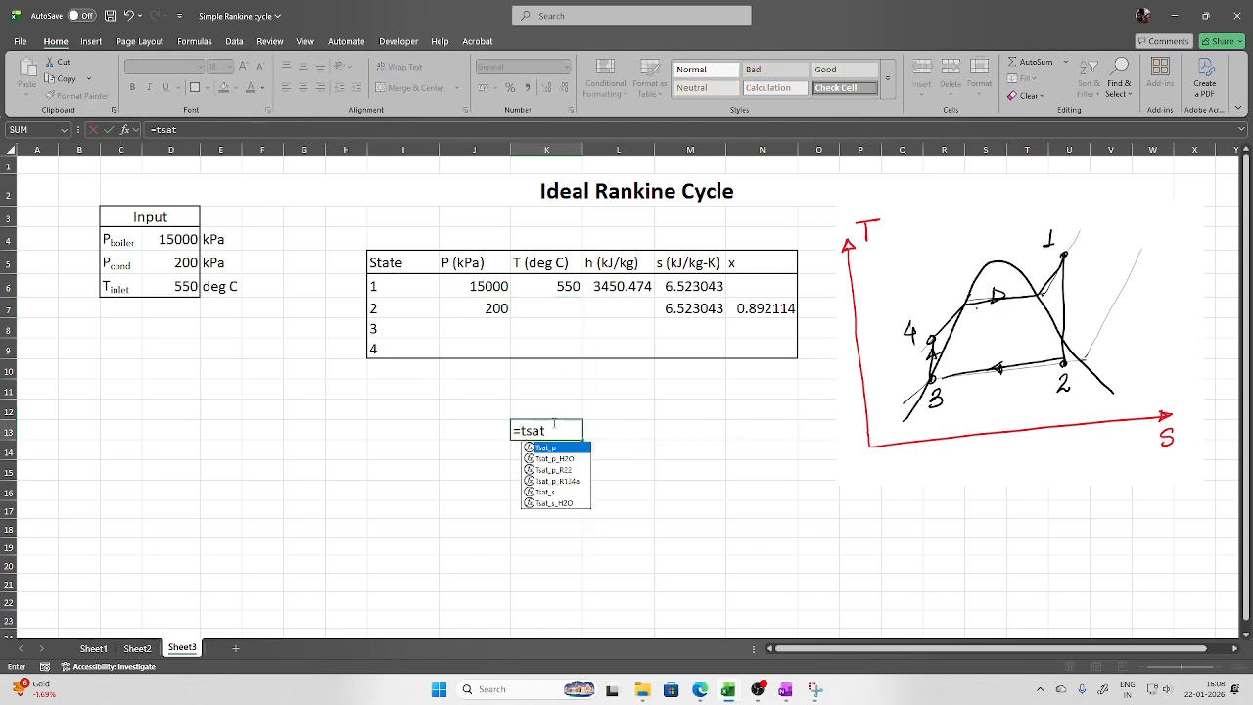
{"action": "type", "text": "_p"}
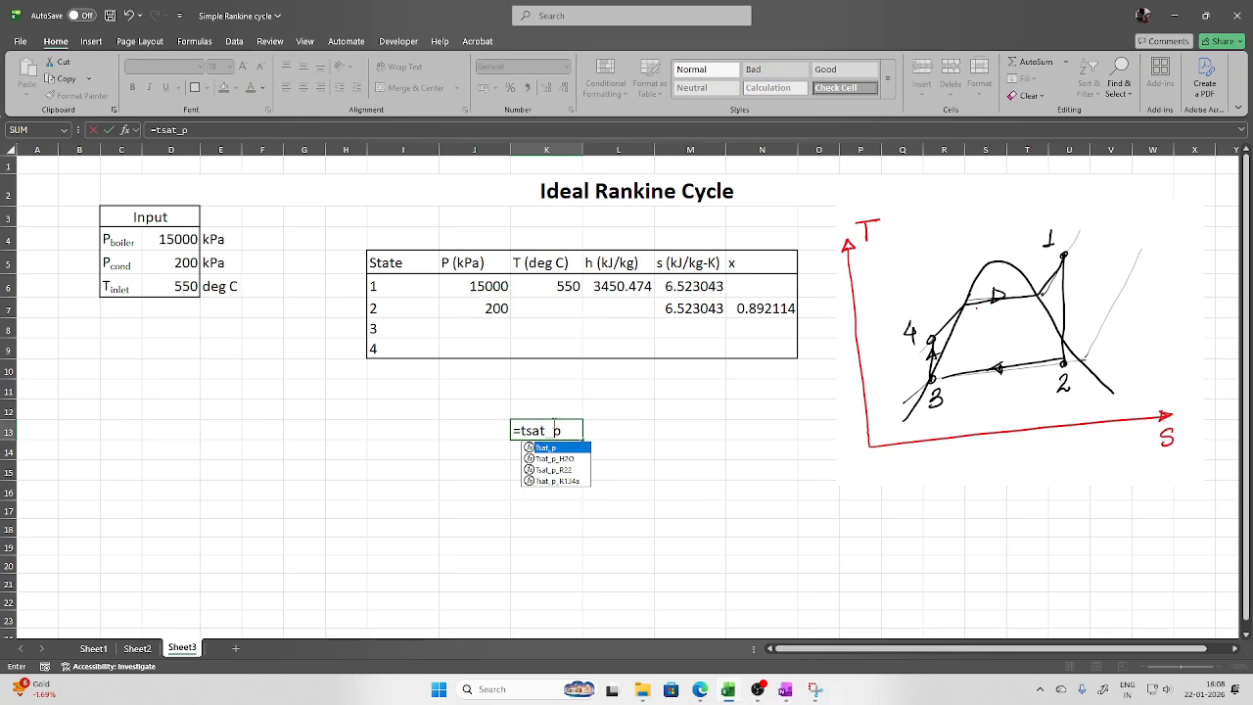
{"action": "double_click", "coordinate": [568, 459]}
{"action": "left_click", "coordinate": [485, 311]}
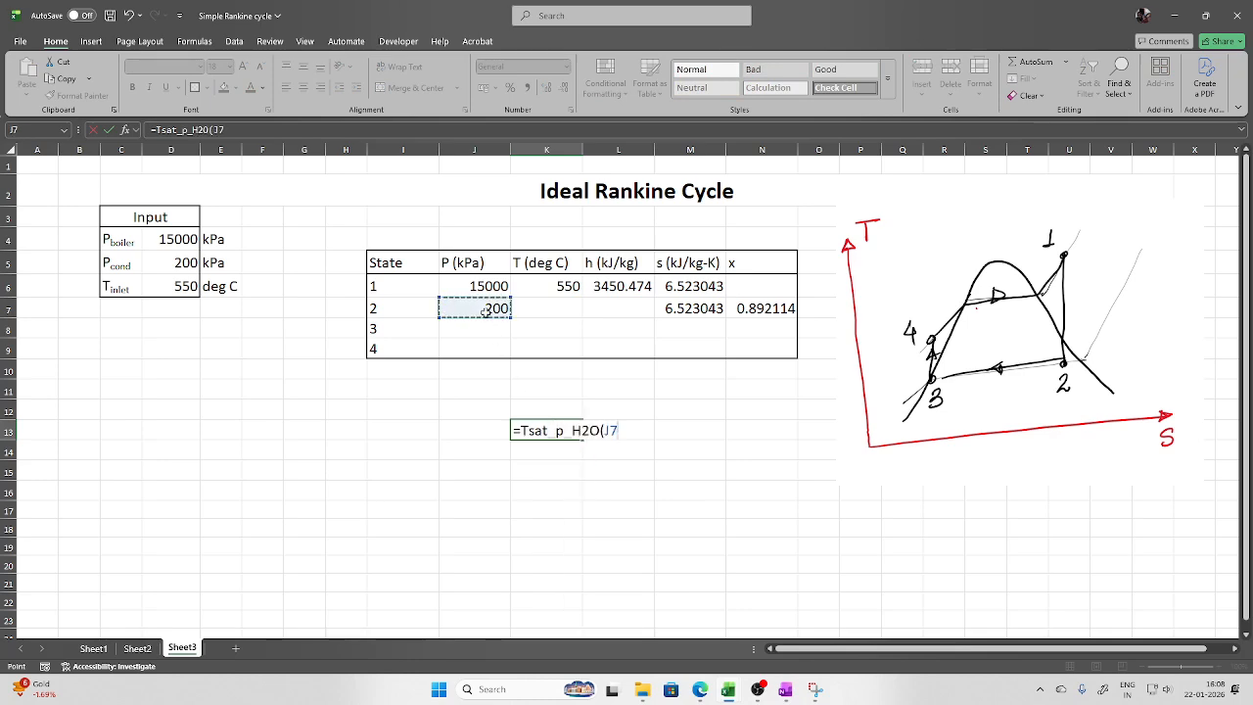
{"action": "key", "text": "Return"}
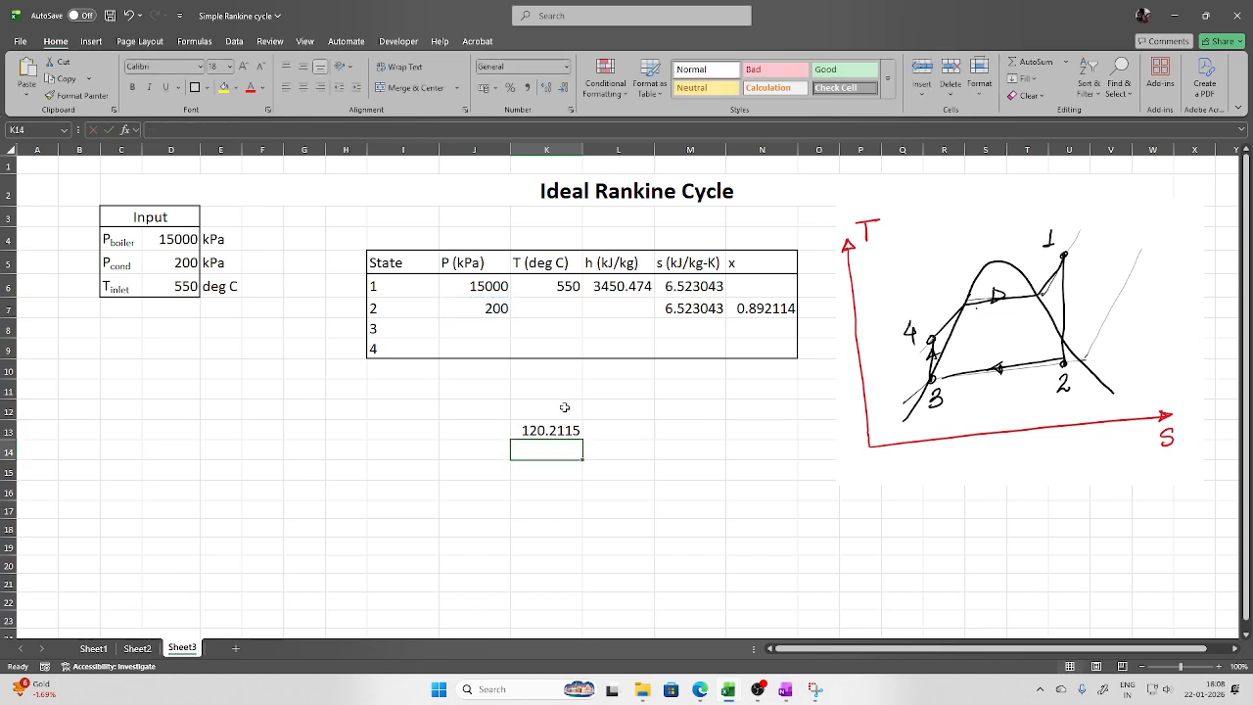
Enter =T_ps_H2O(J7,M7) in K7 for 120.2115 °C, then clear the scratch value in K13
{"action": "left_click", "coordinate": [558, 310]}
{"action": "type", "text": "="}
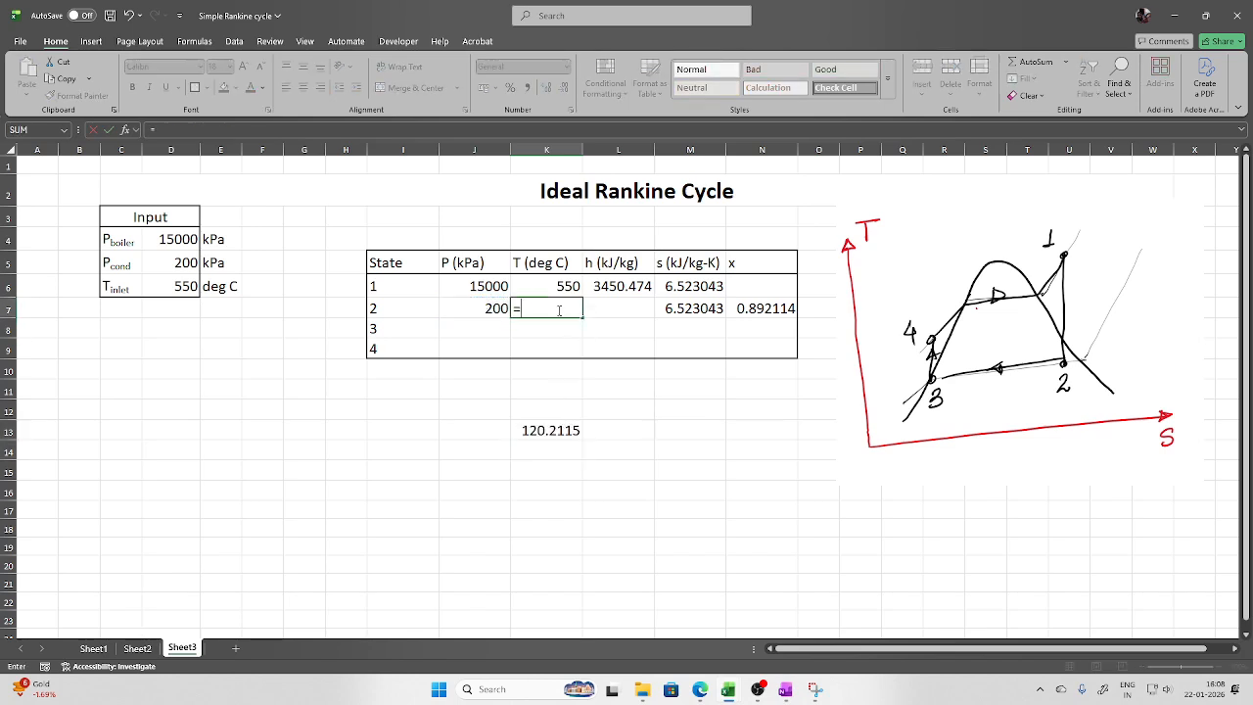
{"action": "type", "text": "t_"}
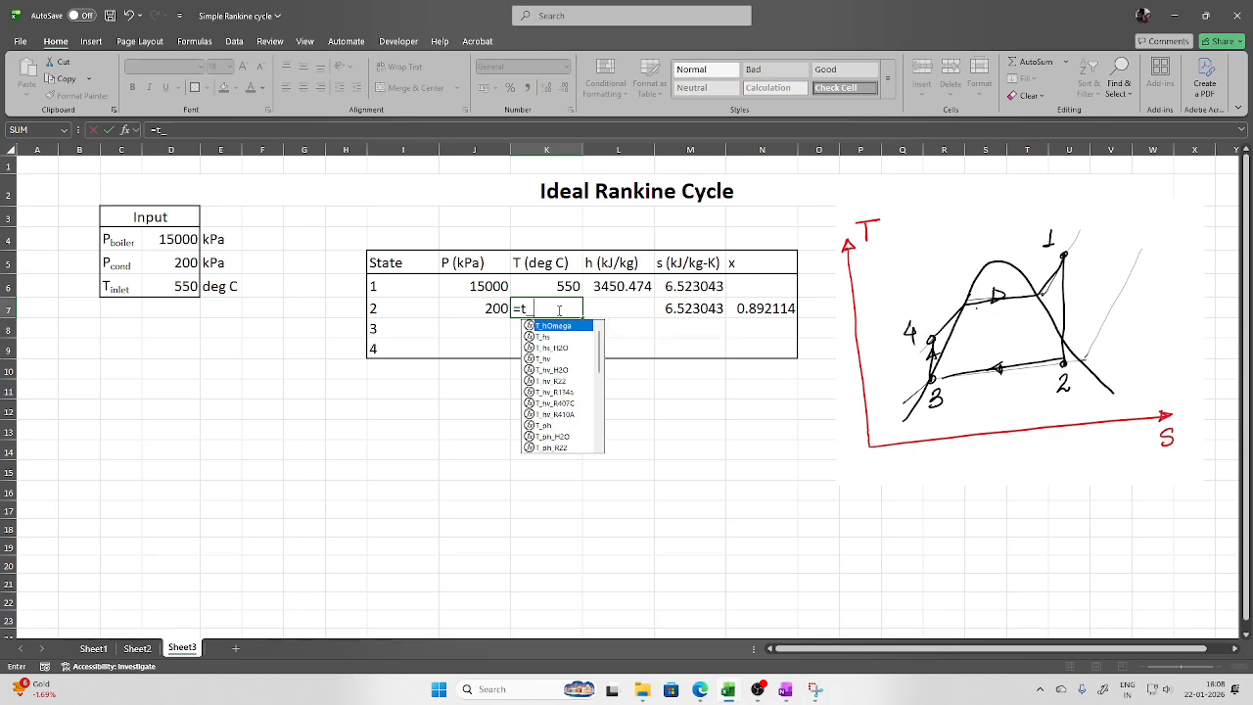
{"action": "type", "text": "ps"}
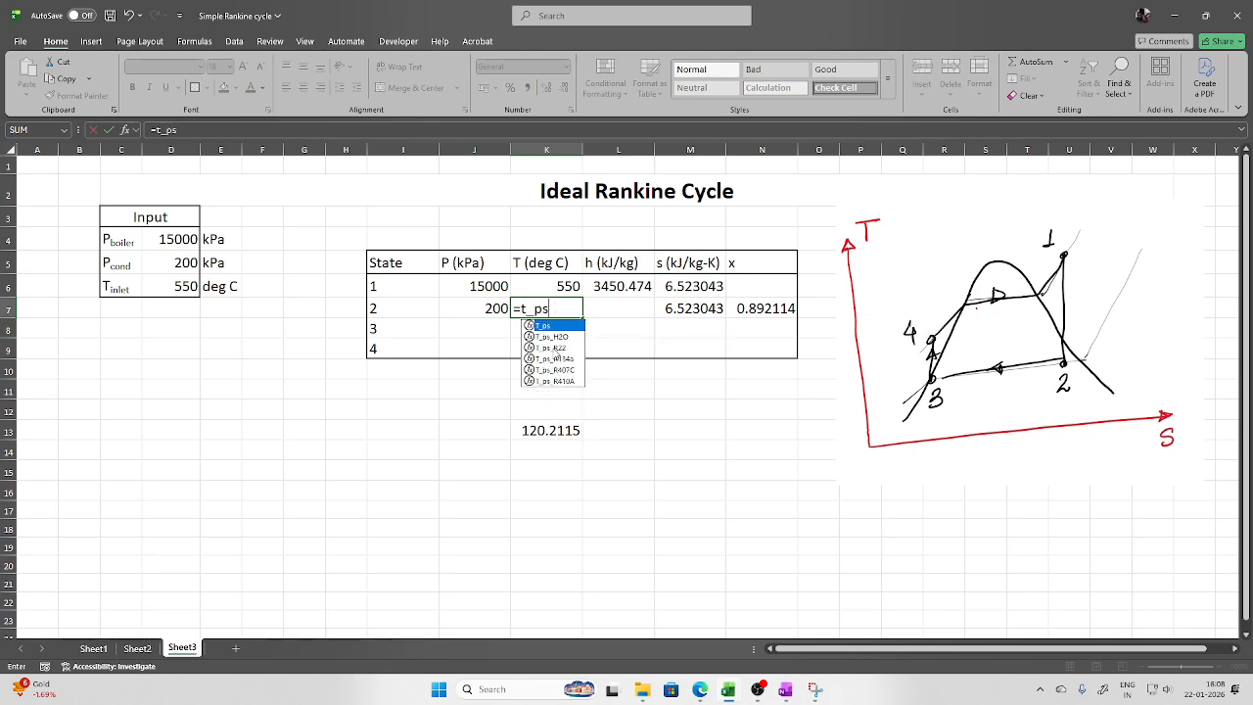
{"action": "double_click", "coordinate": [551, 336]}
{"action": "left_click", "coordinate": [497, 310]}
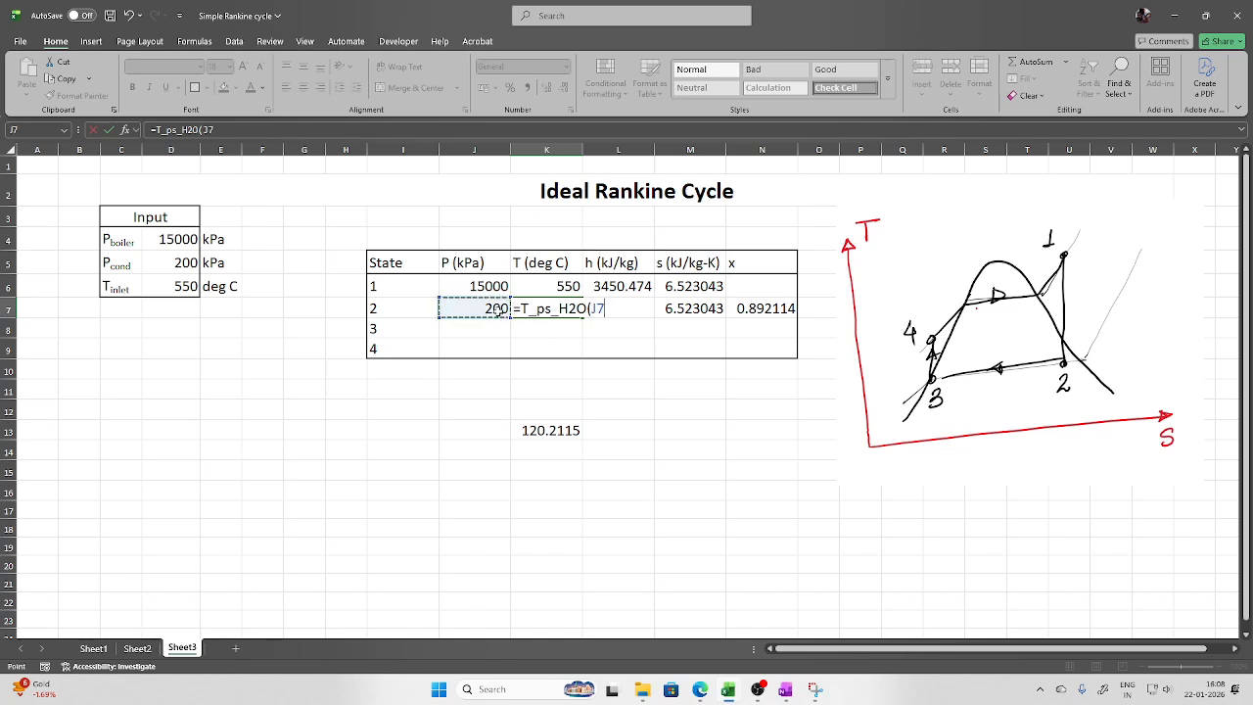
{"action": "type", "text": ","}
{"action": "left_click", "coordinate": [689, 309]}
{"action": "type", "text": ")"}
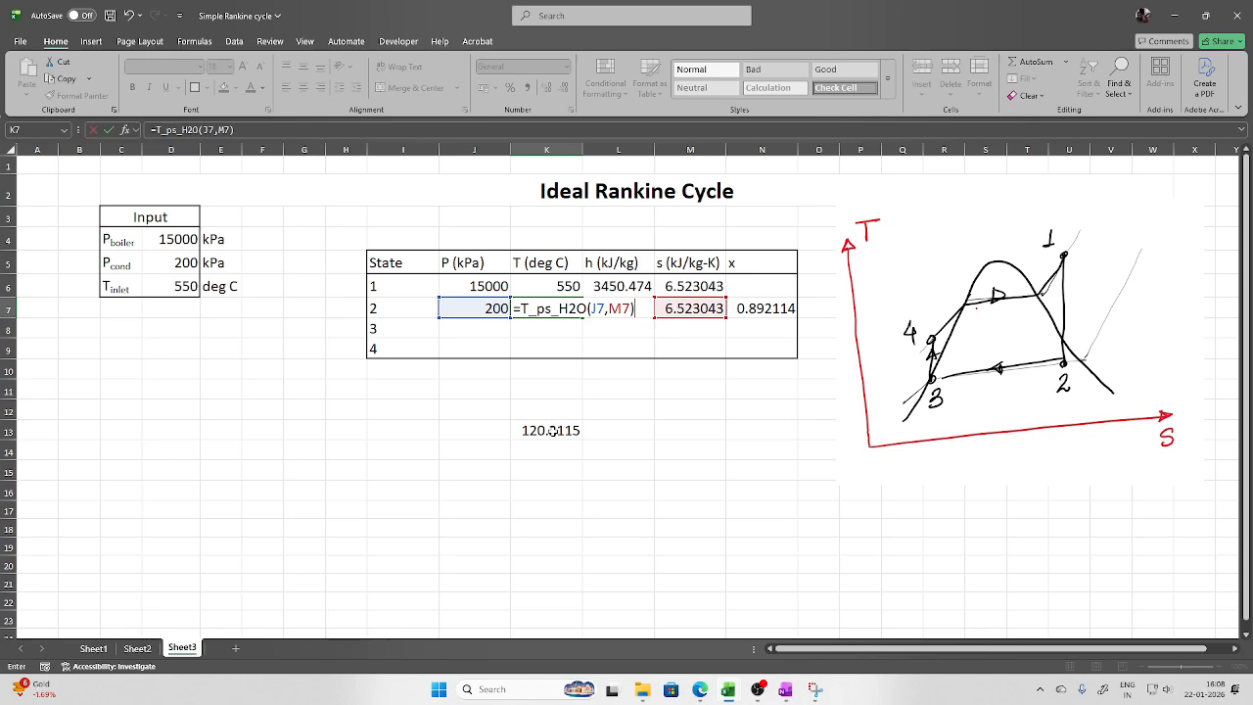
{"action": "key", "text": "Return"}
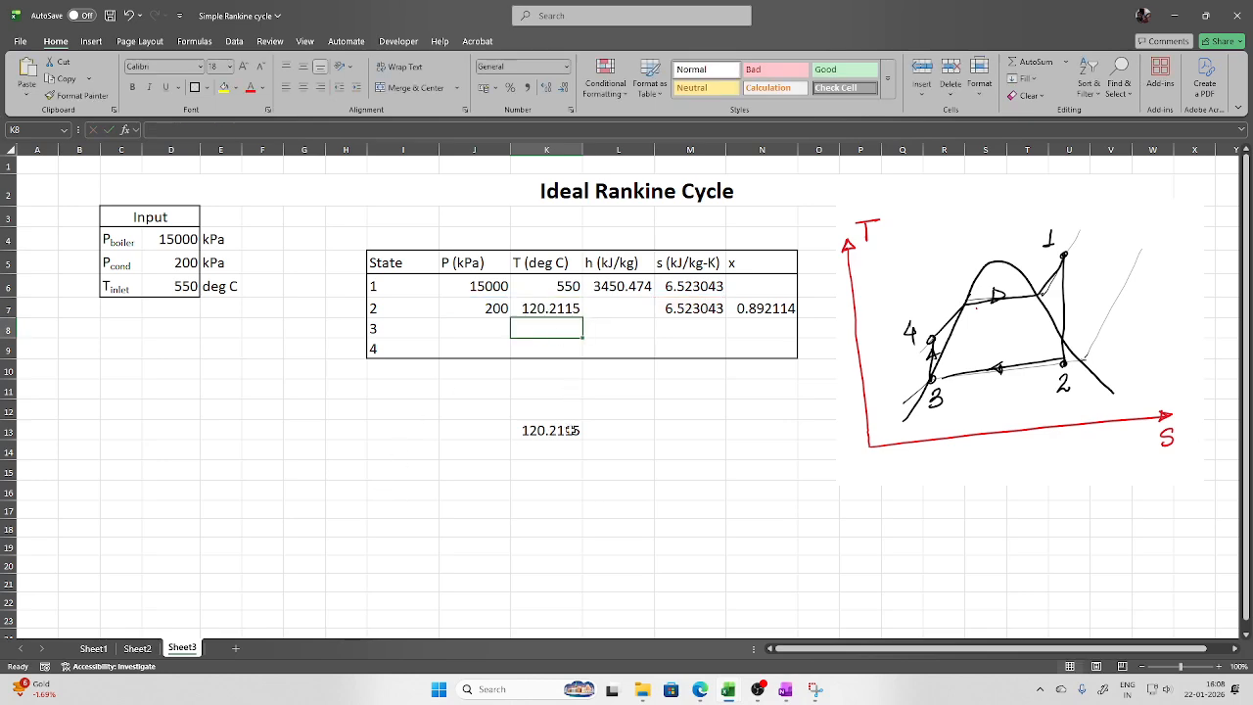
{"action": "left_click", "coordinate": [568, 430]}
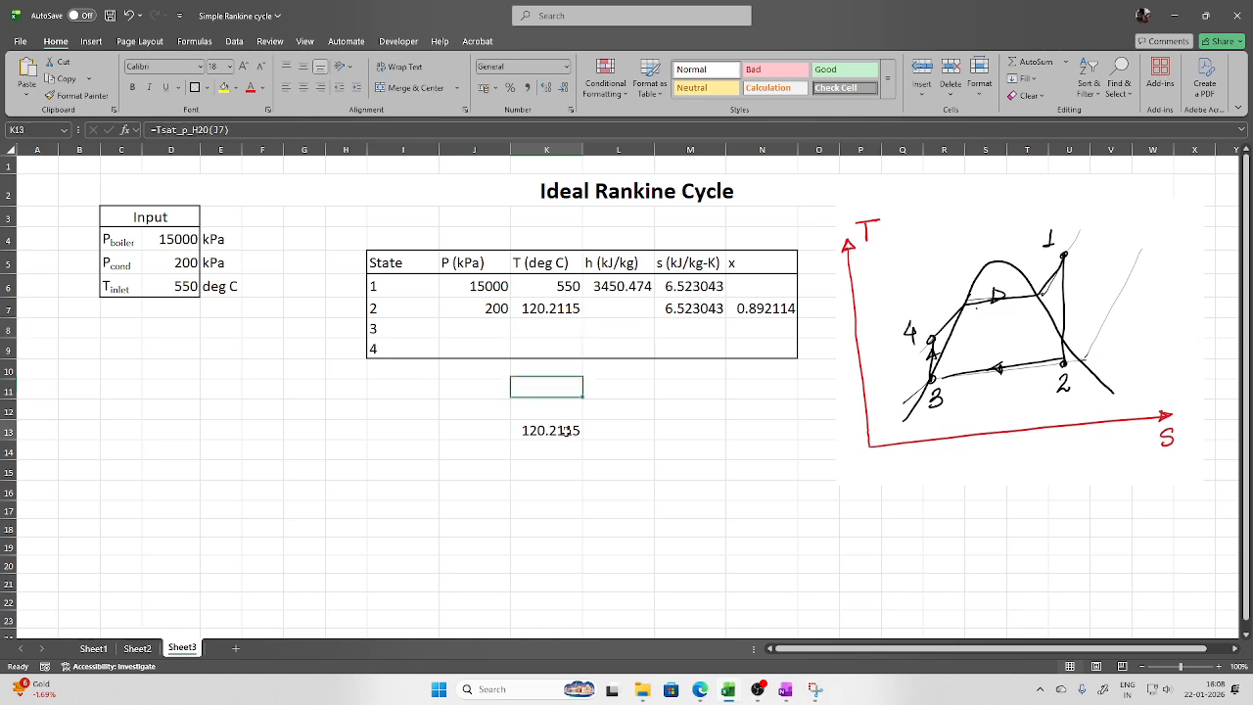
{"action": "key", "text": "Delete"}
Enter =h_ps_H2O(J7,M7) in L7, giving state 2 enthalpy 2468.724 kJ/kg
{"action": "left_click", "coordinate": [632, 314]}
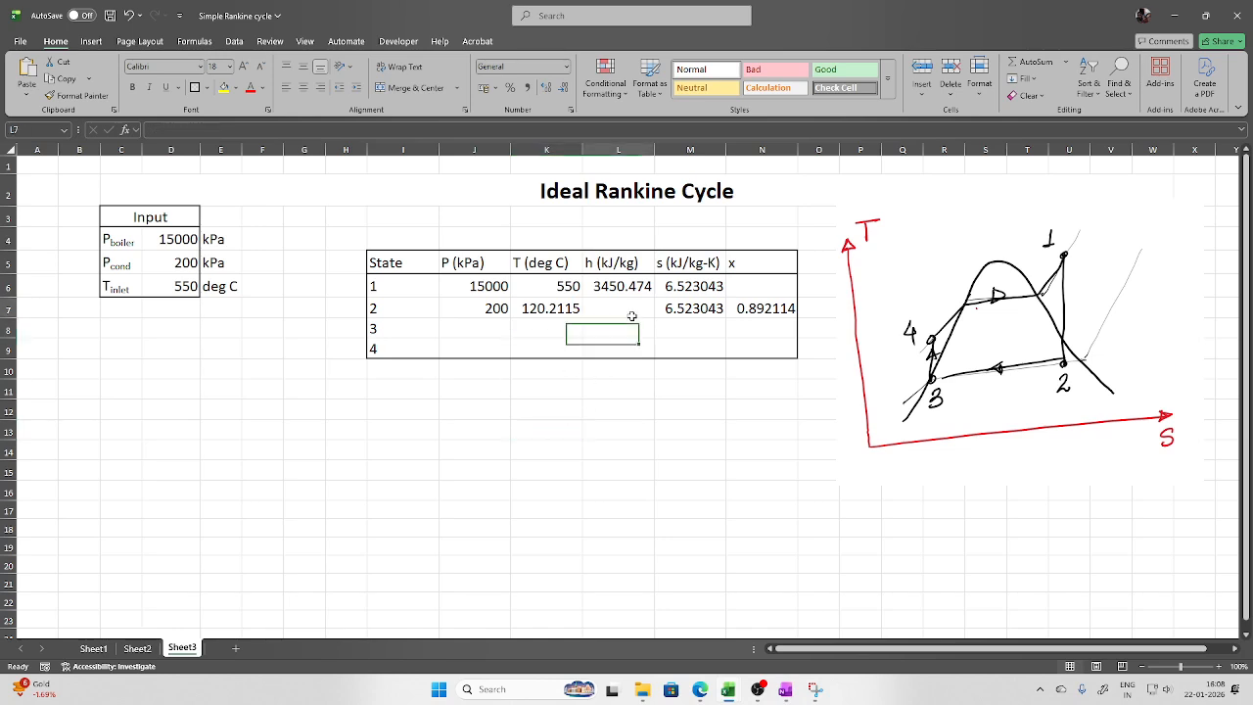
{"action": "type", "text": "=h"}
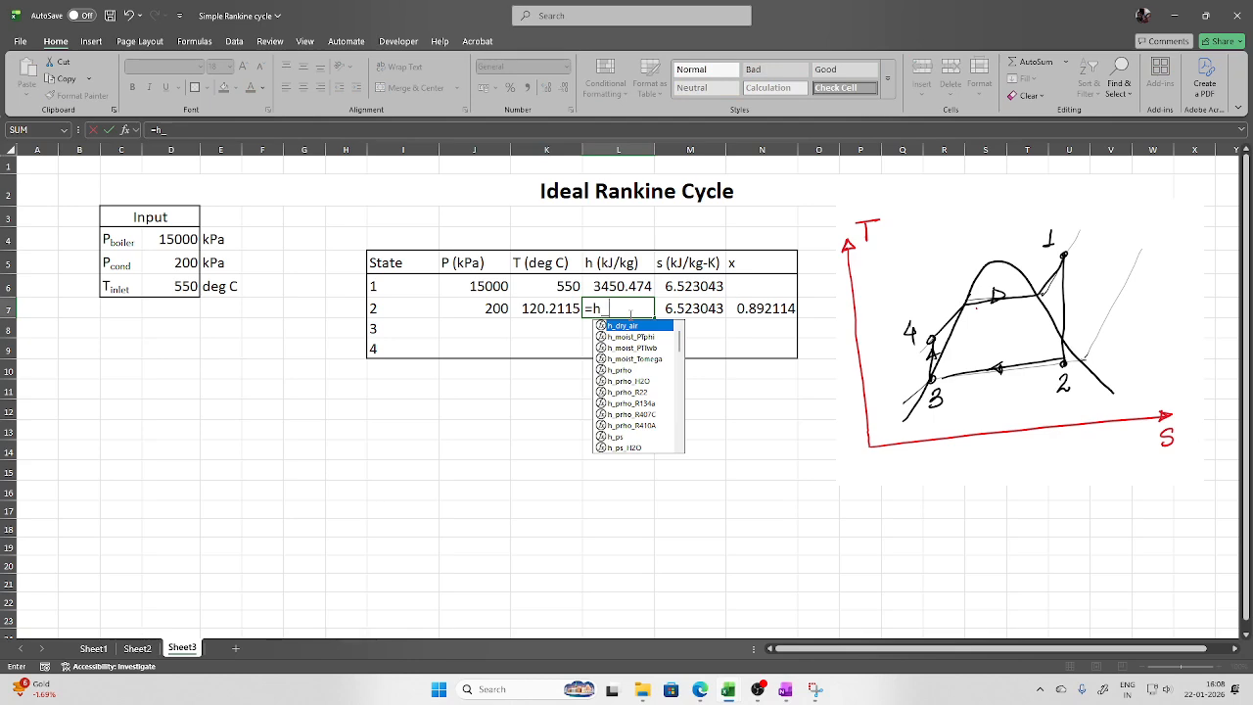
{"action": "type", "text": "_ps"}
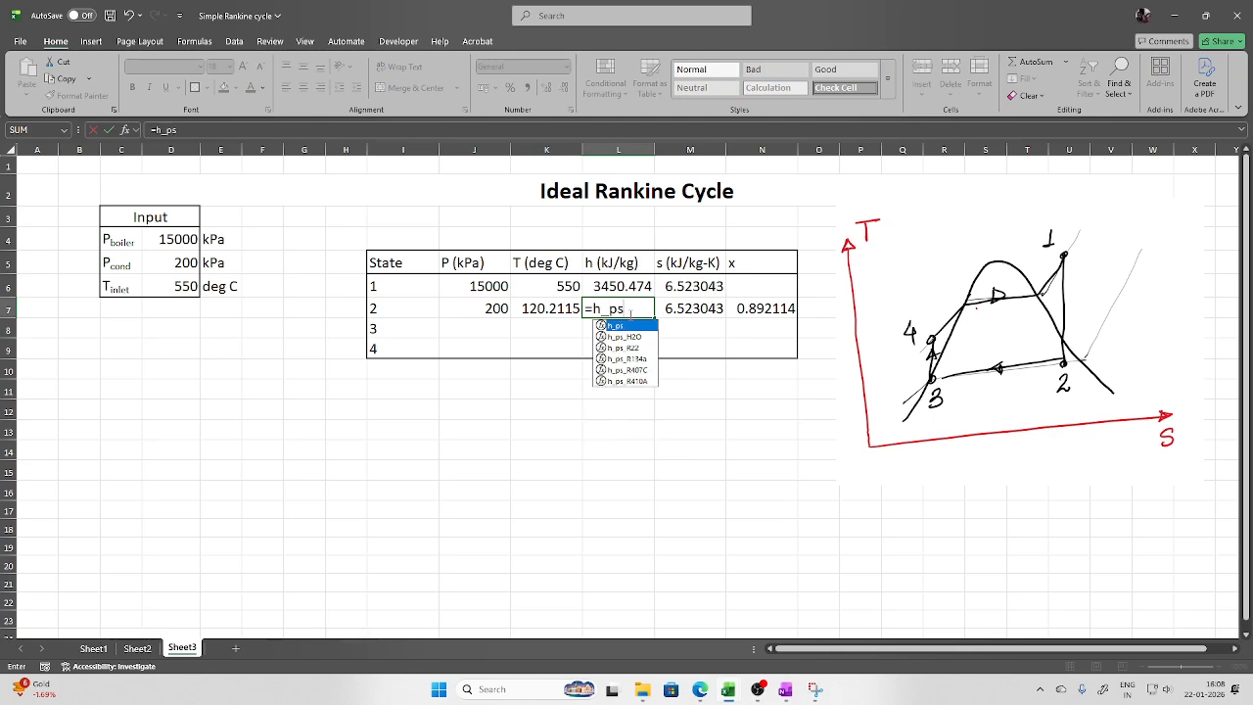
{"action": "double_click", "coordinate": [620, 337]}
{"action": "left_click", "coordinate": [495, 315]}
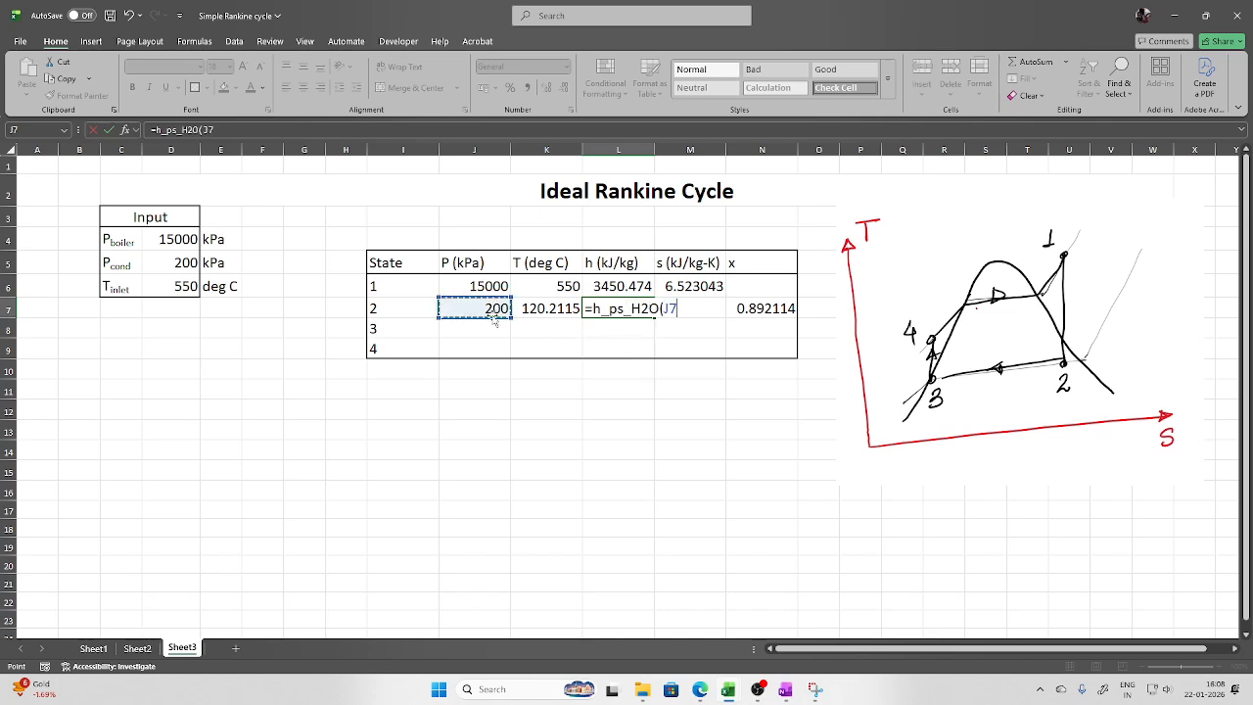
{"action": "type", "text": ","}
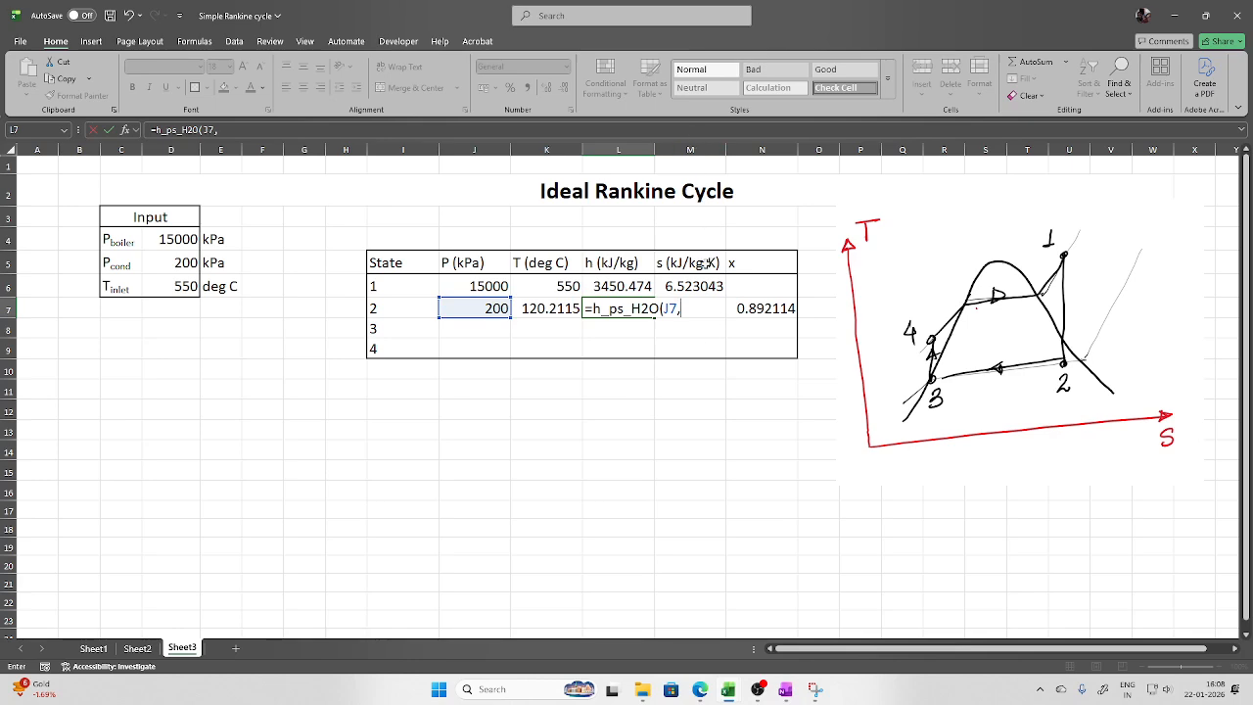
{"action": "type", "text": "M"}
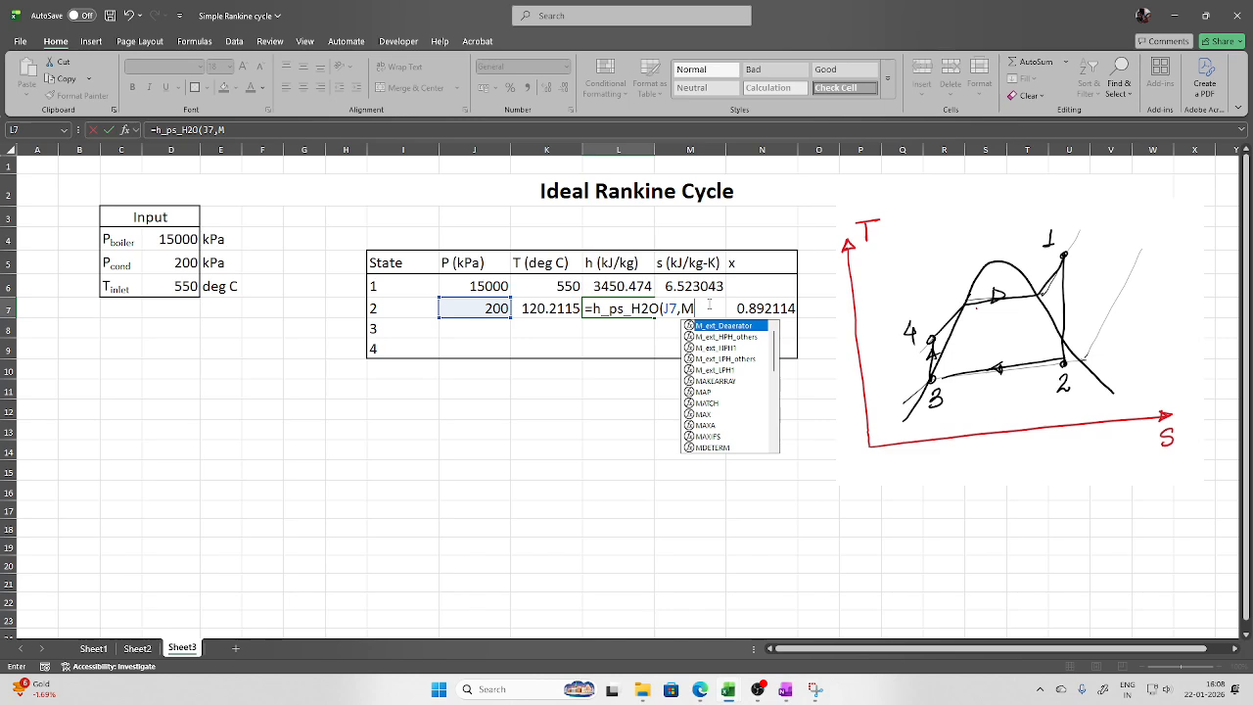
{"action": "type", "text": "7)"}
{"action": "key", "text": "Return"}
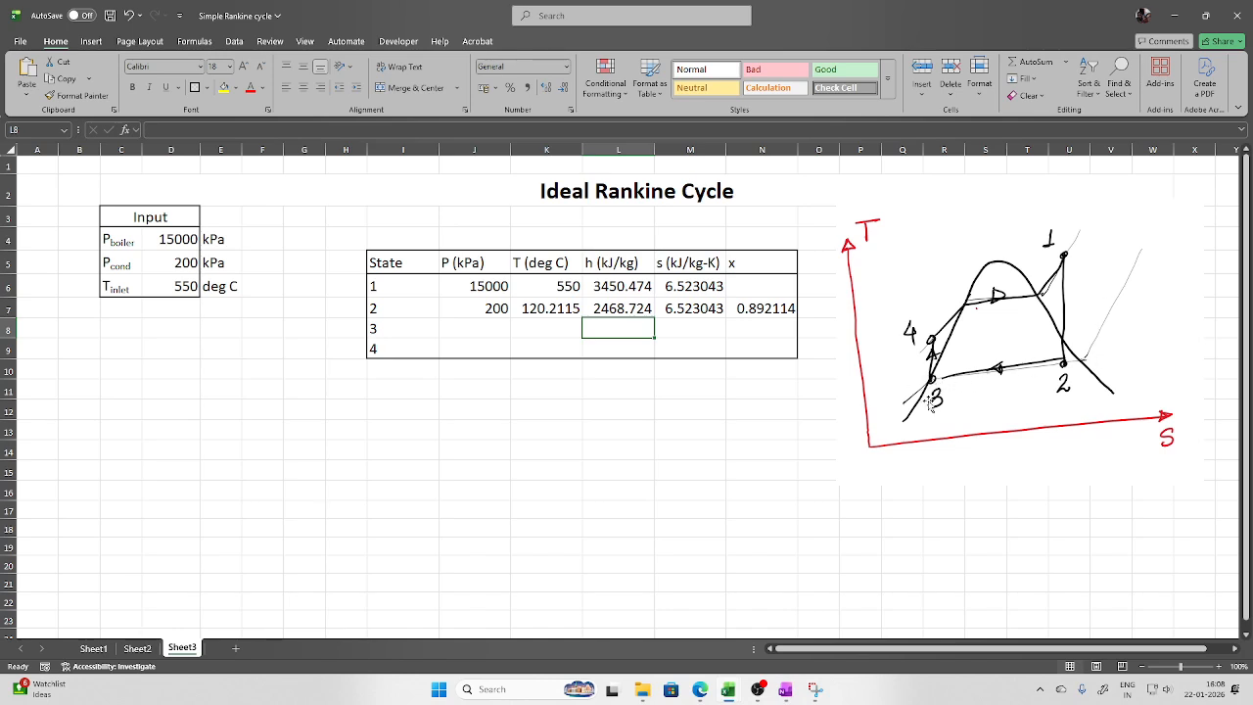
Link state 3's pressure in J8 to state 2's 200 kPa with =J7
{"action": "left_click", "coordinate": [492, 329]}
{"action": "type", "text": "="}
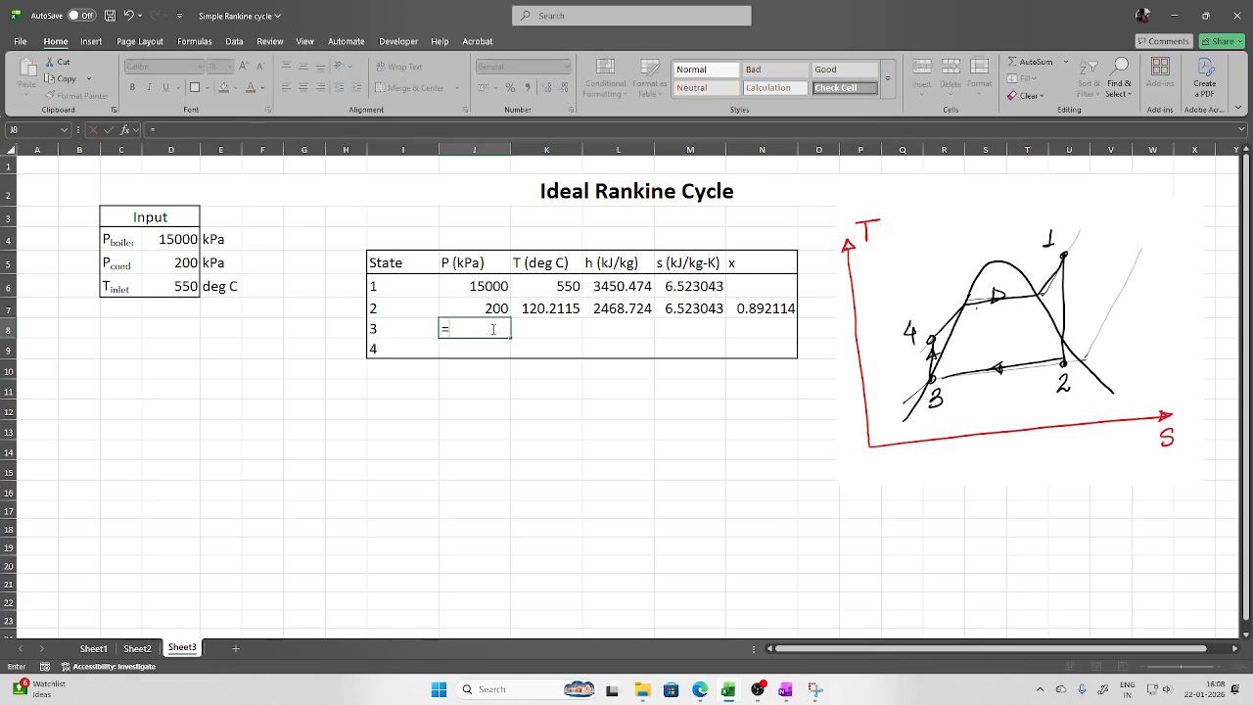
{"action": "left_click", "coordinate": [491, 309]}
{"action": "key", "text": "Return"}
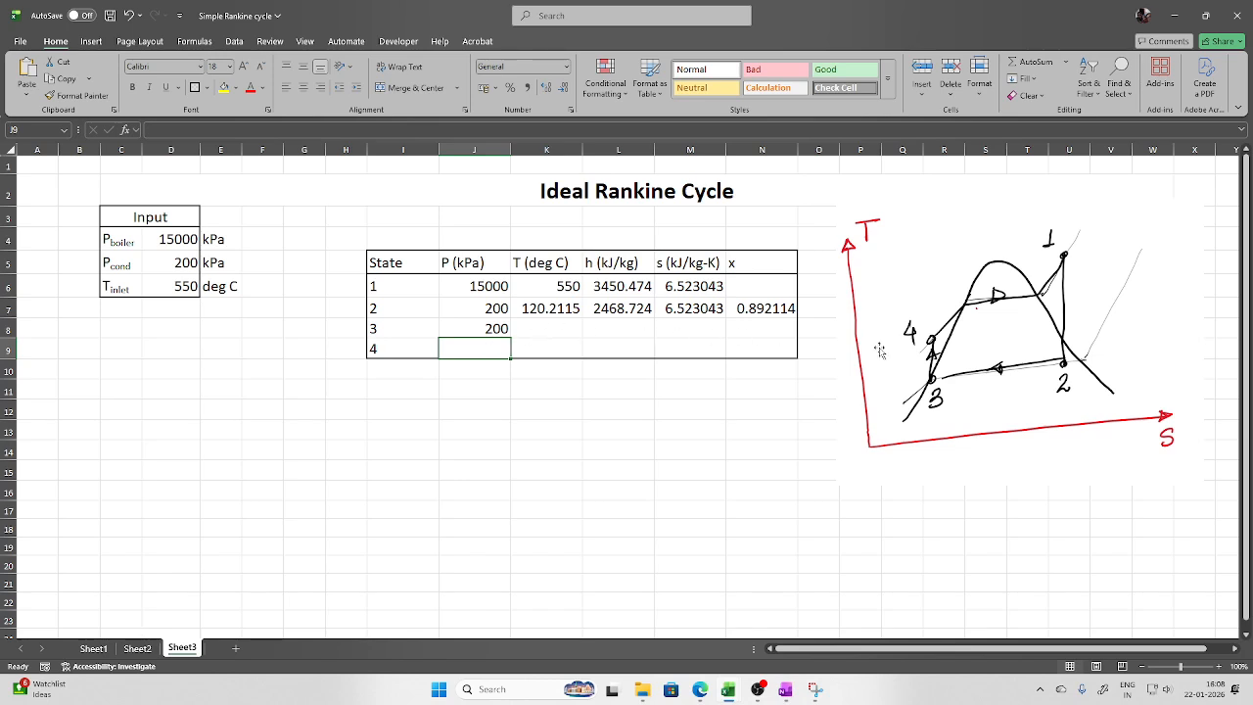
Compute state 3's saturation temperature in K8 with =Tsat_p_H2O(J8), giving 120.2115
{"action": "left_click", "coordinate": [568, 330]}
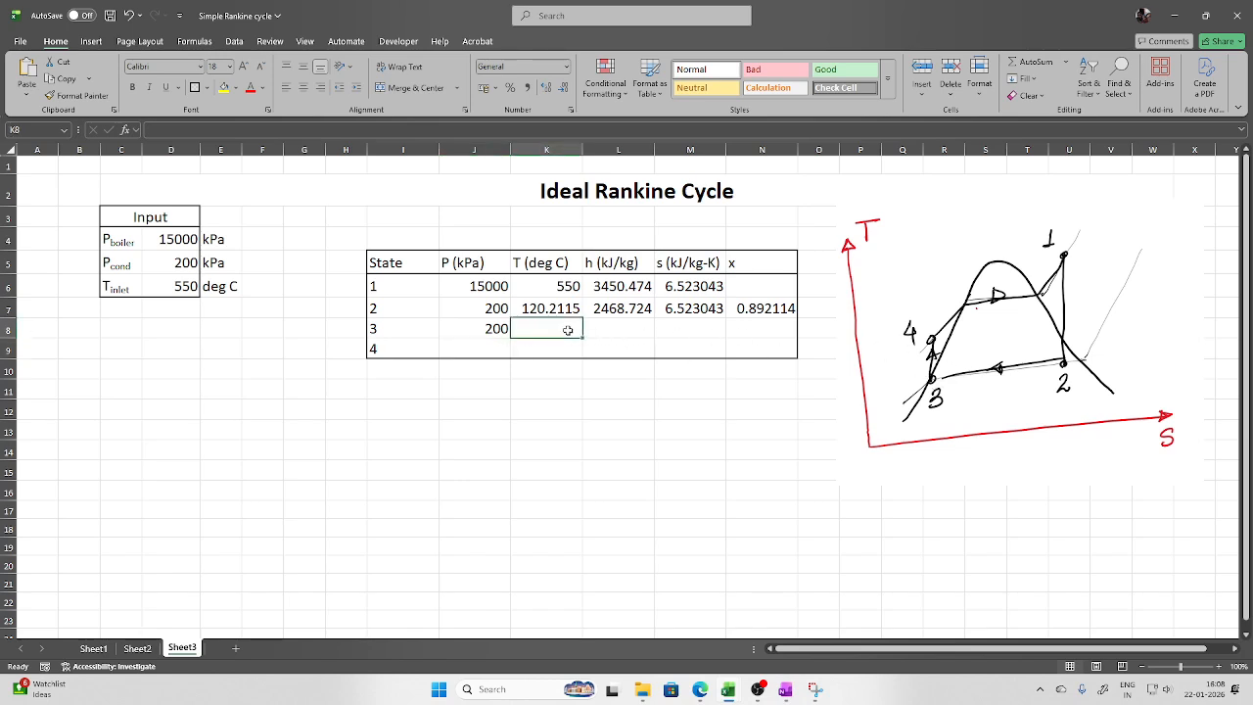
{"action": "type", "text": "=tsat"}
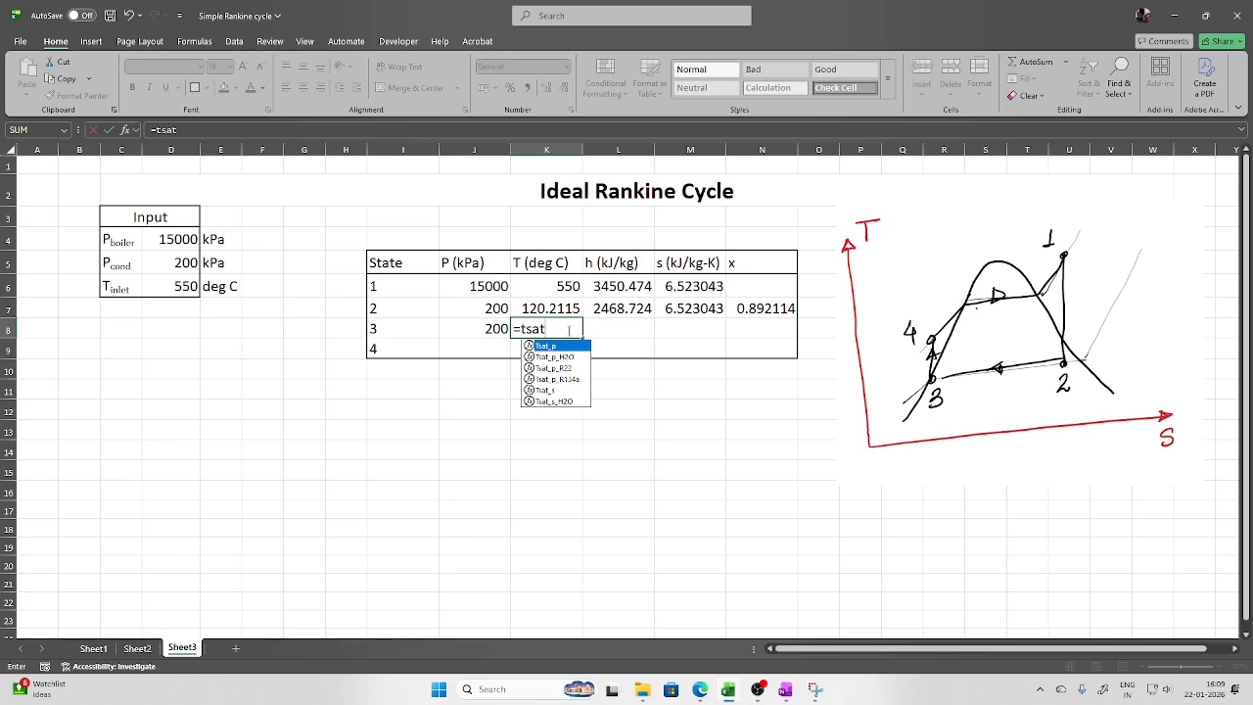
{"action": "type", "text": "_"}
{"action": "key", "text": "Down"}
{"action": "key", "text": "Tab"}
{"action": "left_click", "coordinate": [485, 330]}
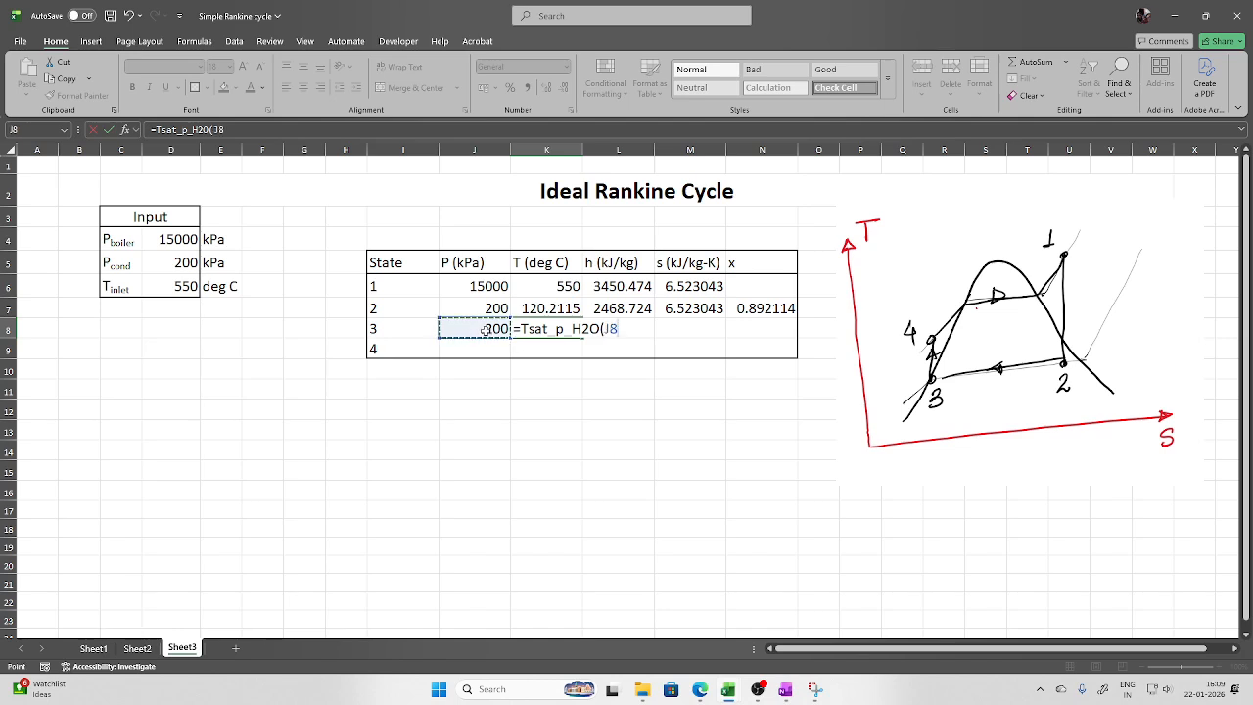
{"action": "key", "text": "Return"}
Compute state 3's saturated-liquid enthalpy in L8 with =hL_p_H2O(J8), giving 504.6838
{"action": "left_click", "coordinate": [639, 328]}
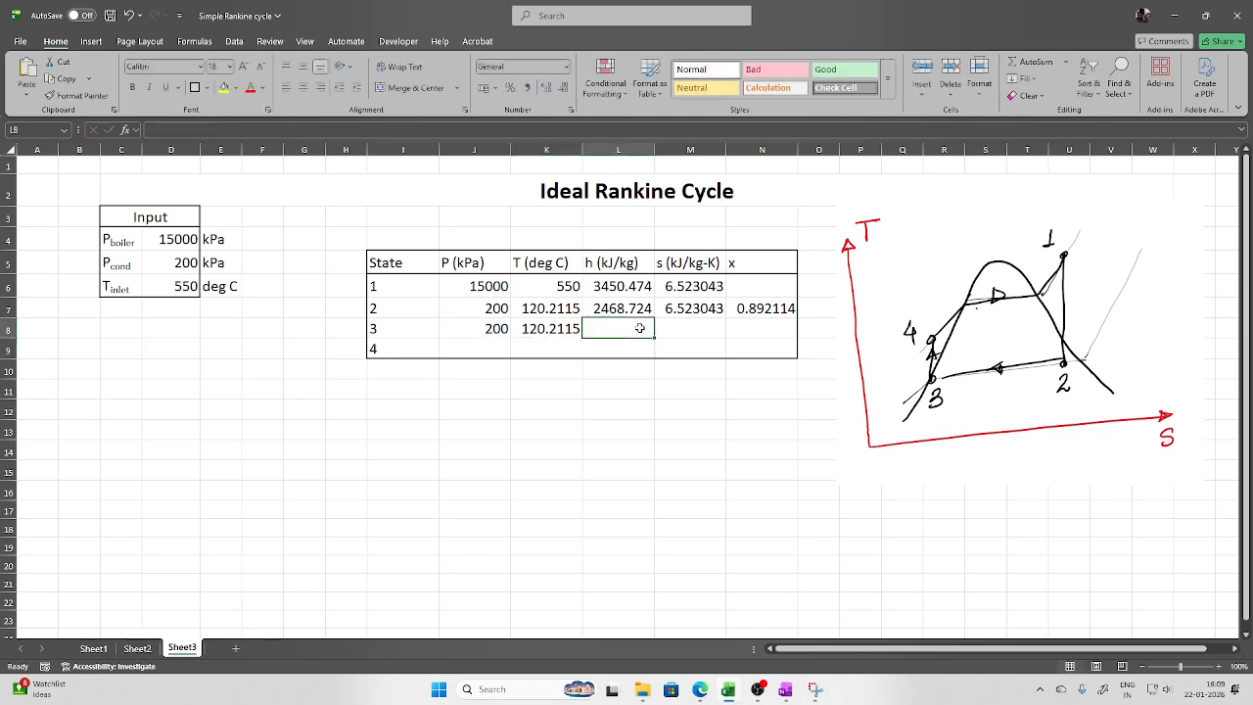
{"action": "type", "text": "="}
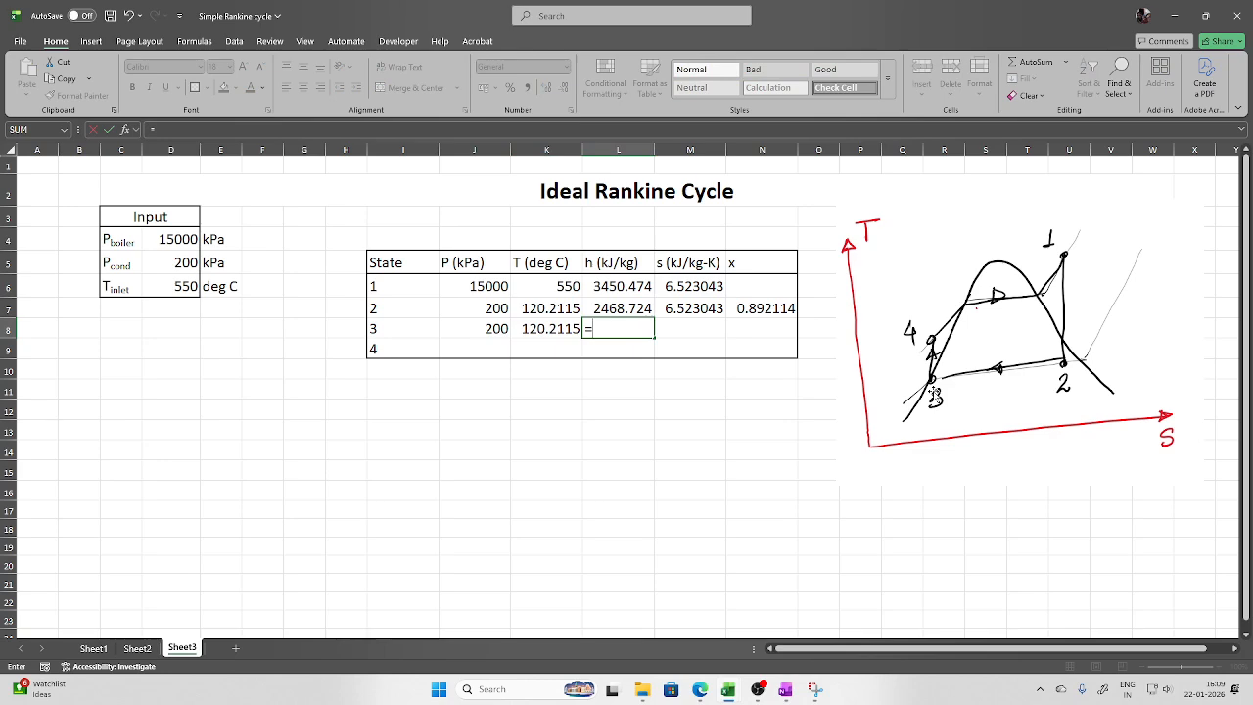
{"action": "type", "text": "hl"}
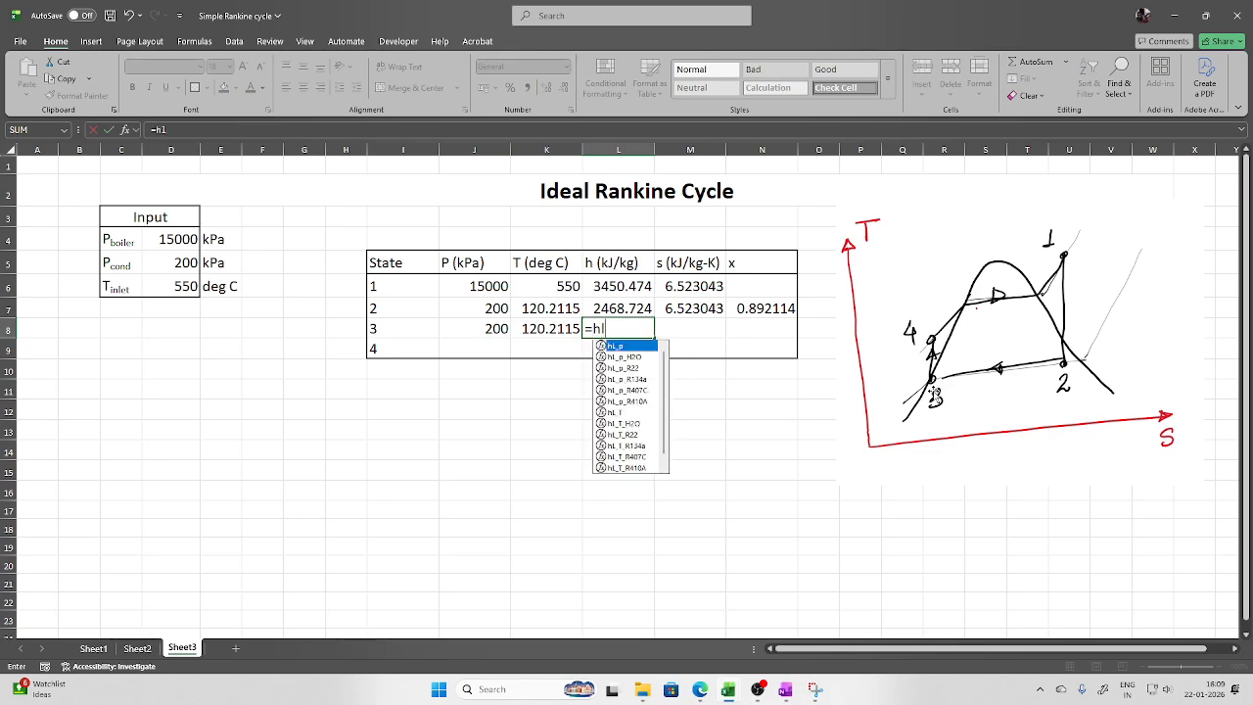
{"action": "type", "text": "_p"}
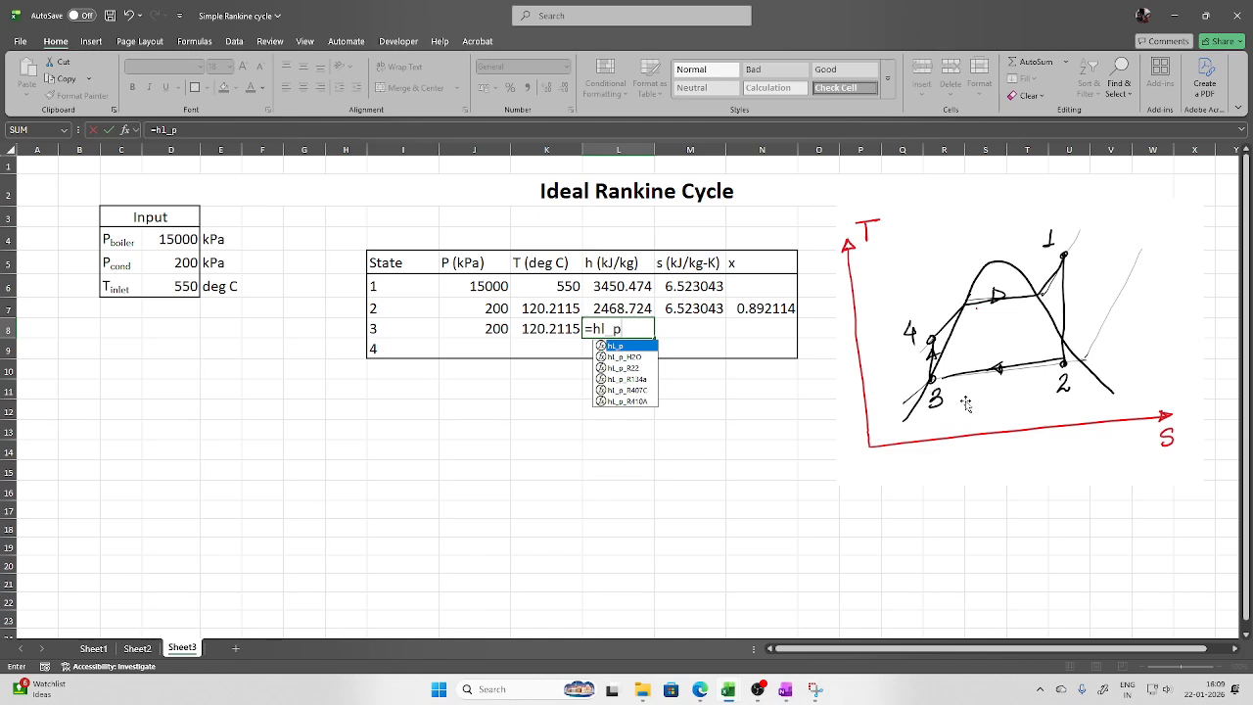
{"action": "double_click", "coordinate": [629, 358]}
{"action": "left_click", "coordinate": [498, 330]}
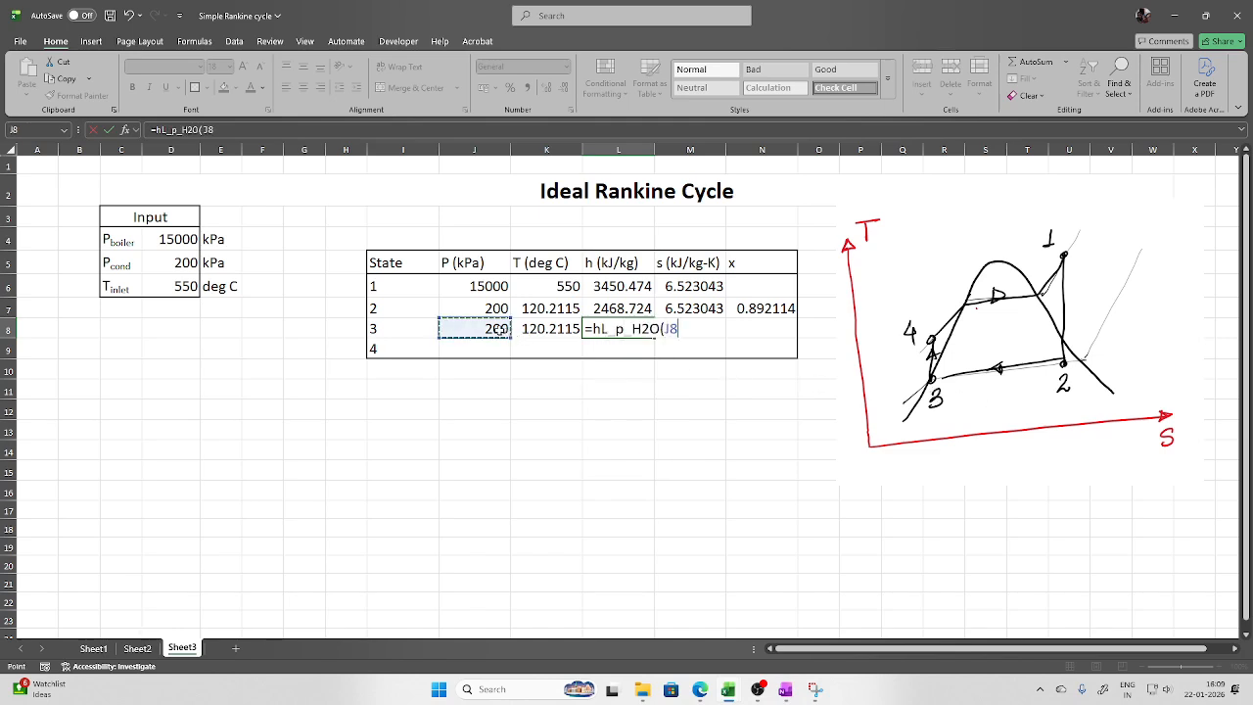
{"action": "key", "text": "Return"}
Compute state 3's saturated-liquid entropy in M8 with =sL_p_H2O(J8), giving 1.530098
{"action": "left_click", "coordinate": [695, 327]}
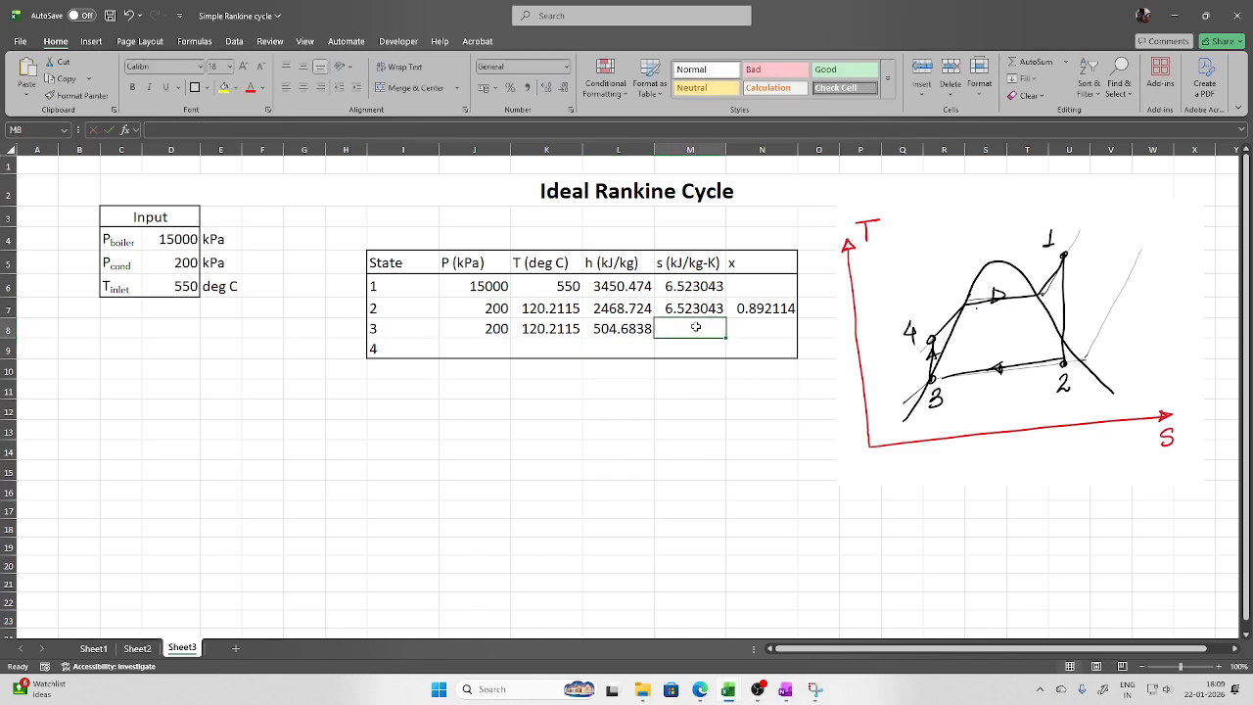
{"action": "type", "text": "=s"}
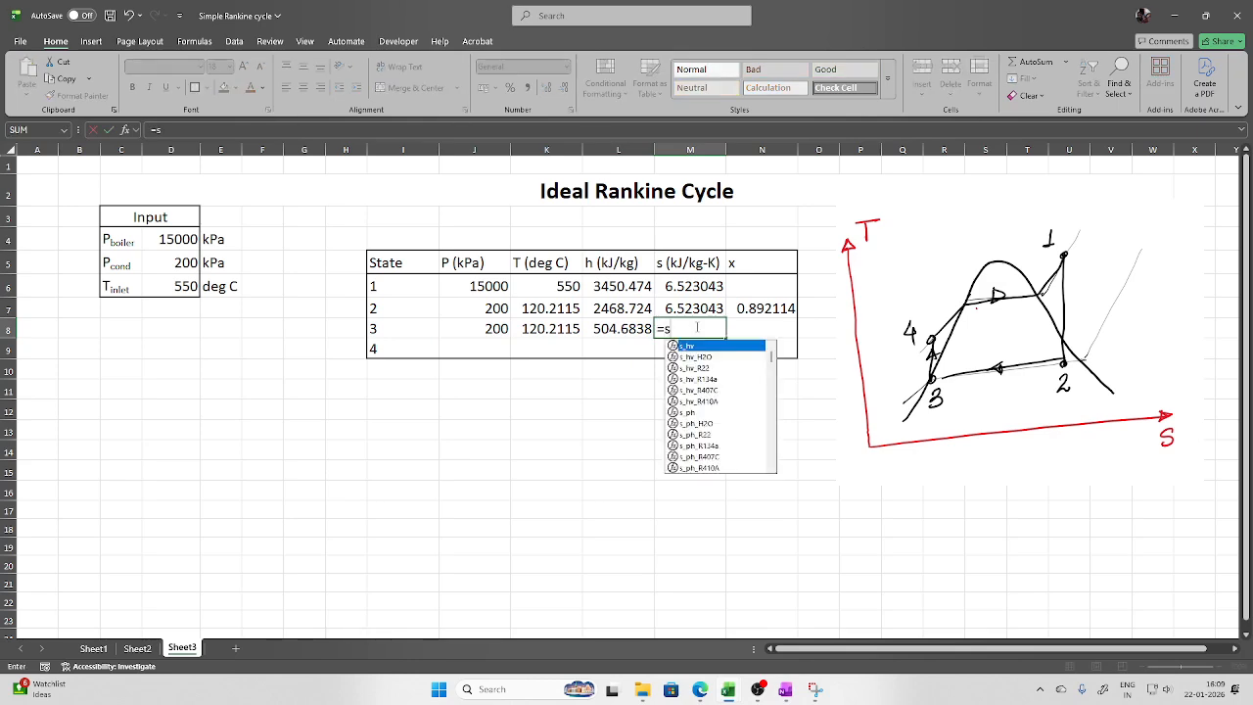
{"action": "type", "text": "l_p"}
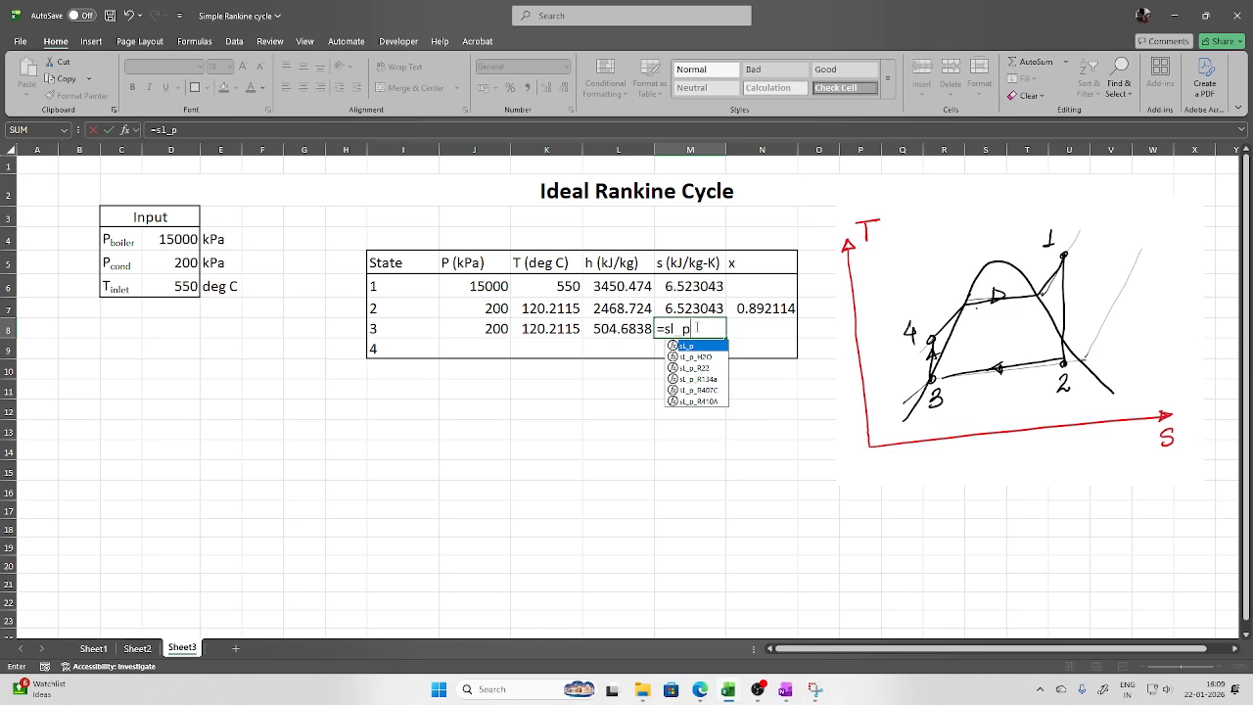
{"action": "double_click", "coordinate": [699, 357]}
{"action": "left_click", "coordinate": [459, 330]}
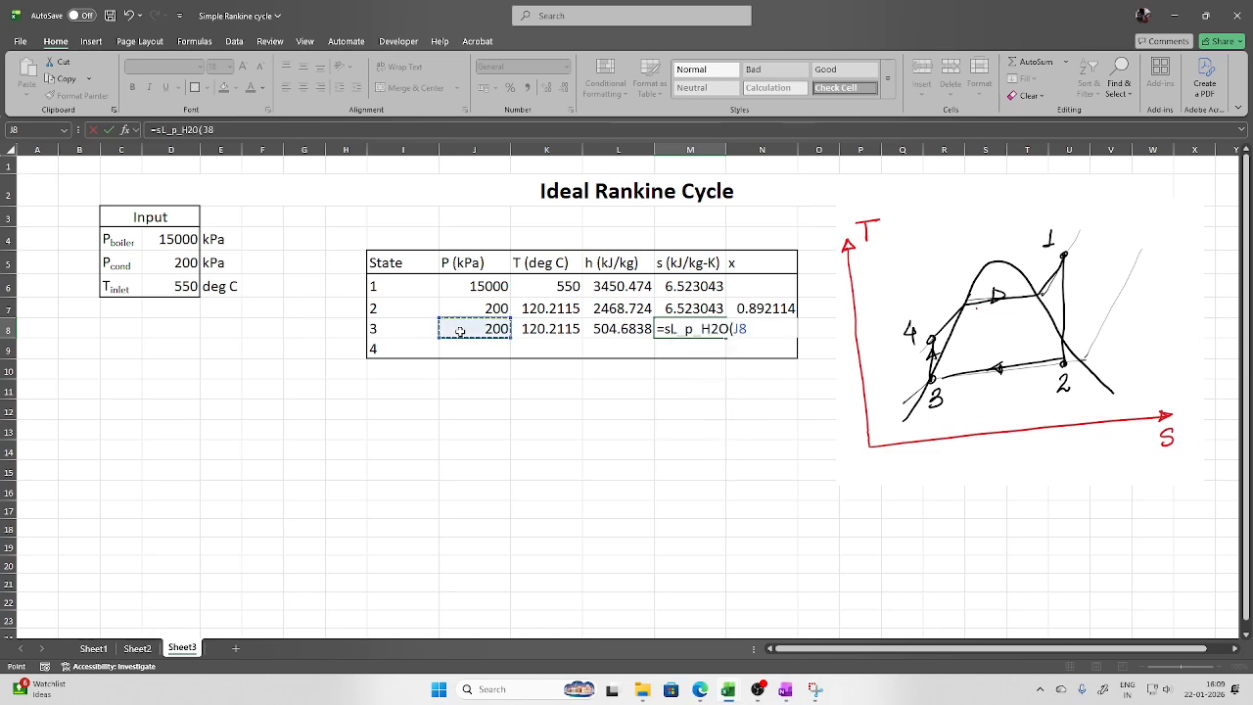
{"action": "key", "text": "Return"}
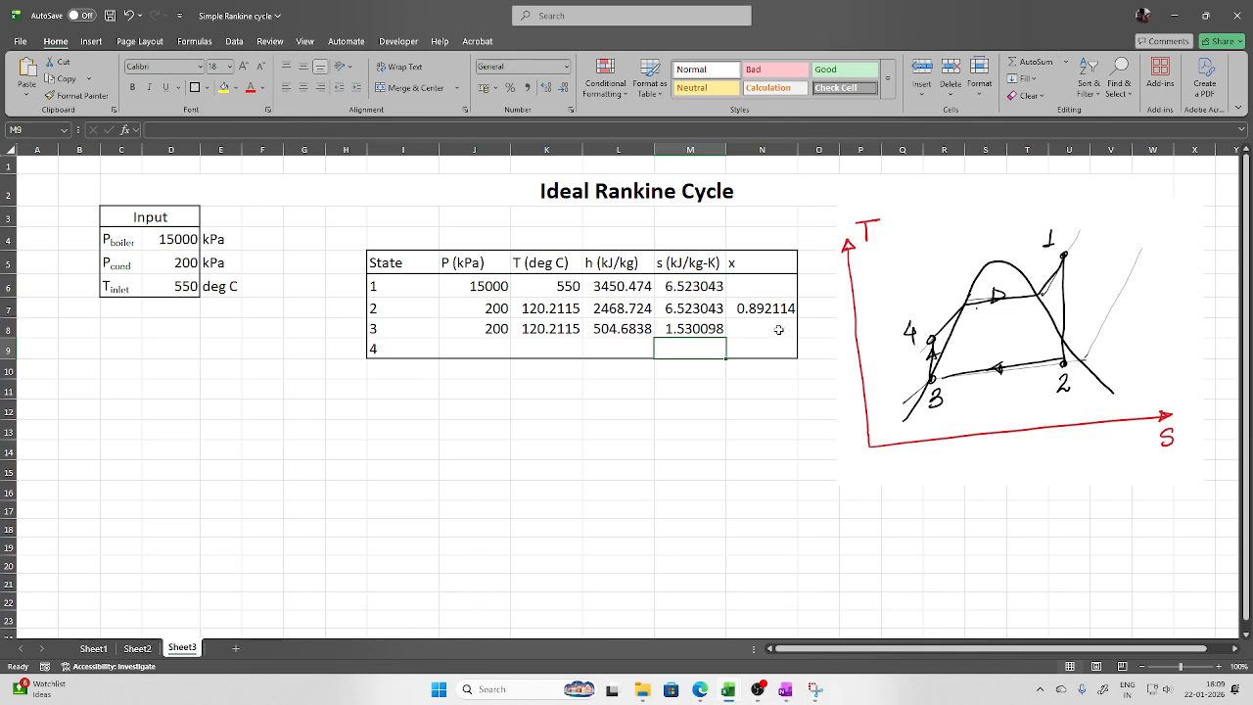
Compute state 3's quality in N8 with =x_ps_H2O(J8,M8), giving 0
{"action": "left_click", "coordinate": [749, 331]}
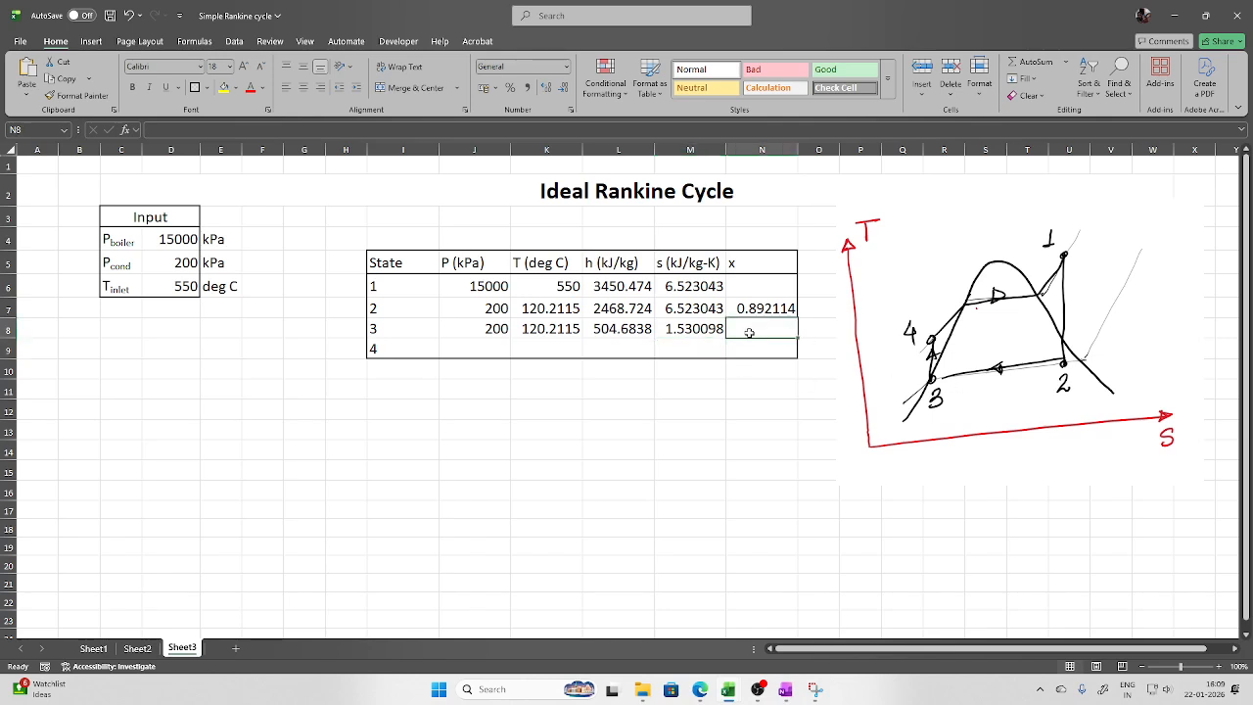
{"action": "type", "text": "=x"}
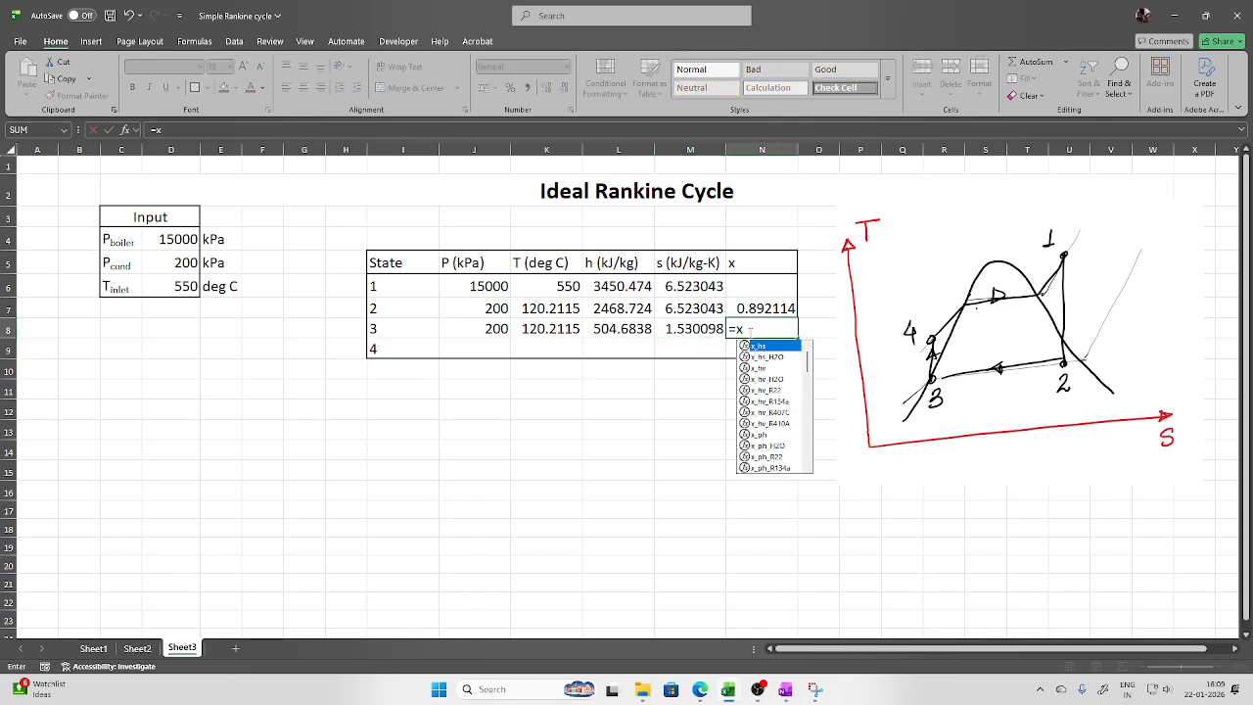
{"action": "type", "text": "_p"}
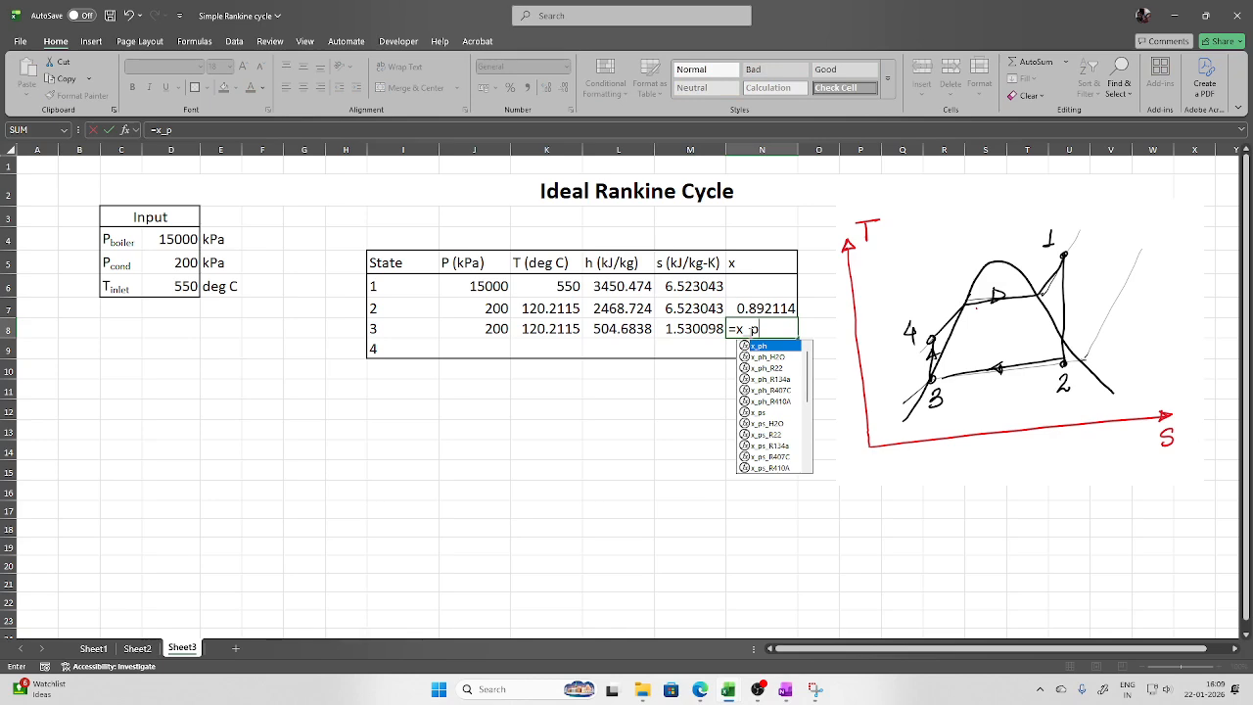
{"action": "type", "text": "s"}
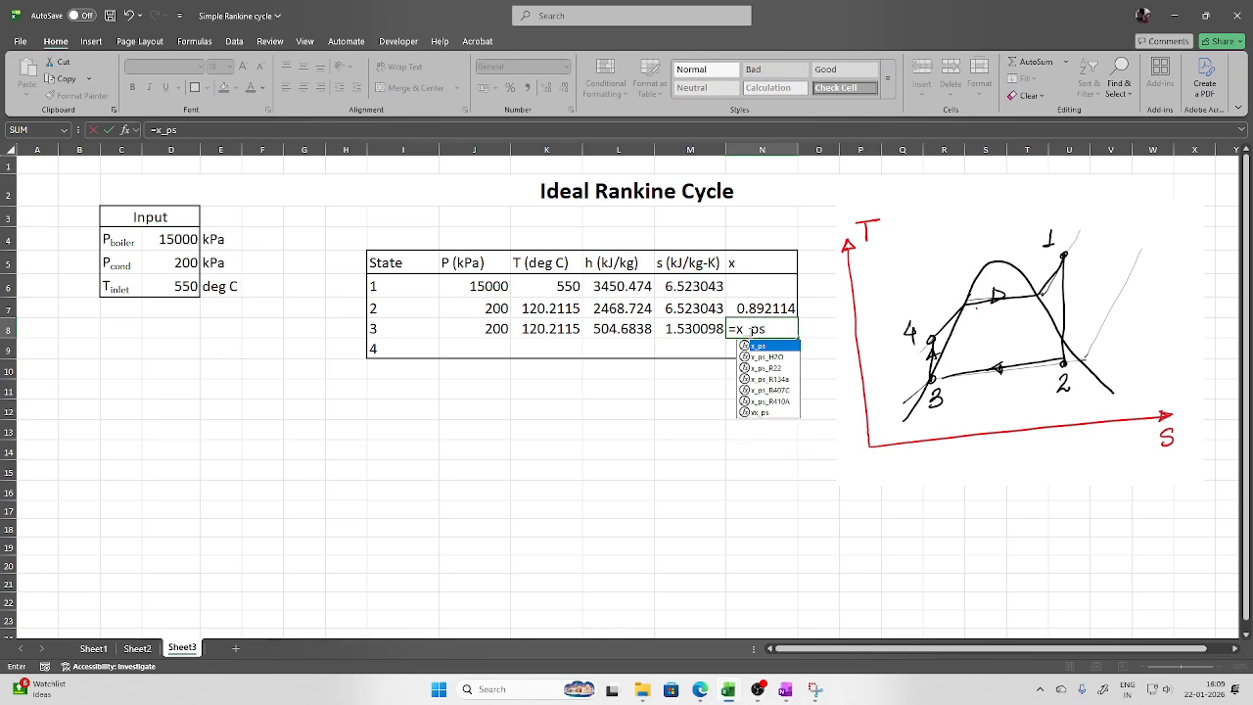
{"action": "double_click", "coordinate": [771, 358]}
{"action": "left_click", "coordinate": [496, 327]}
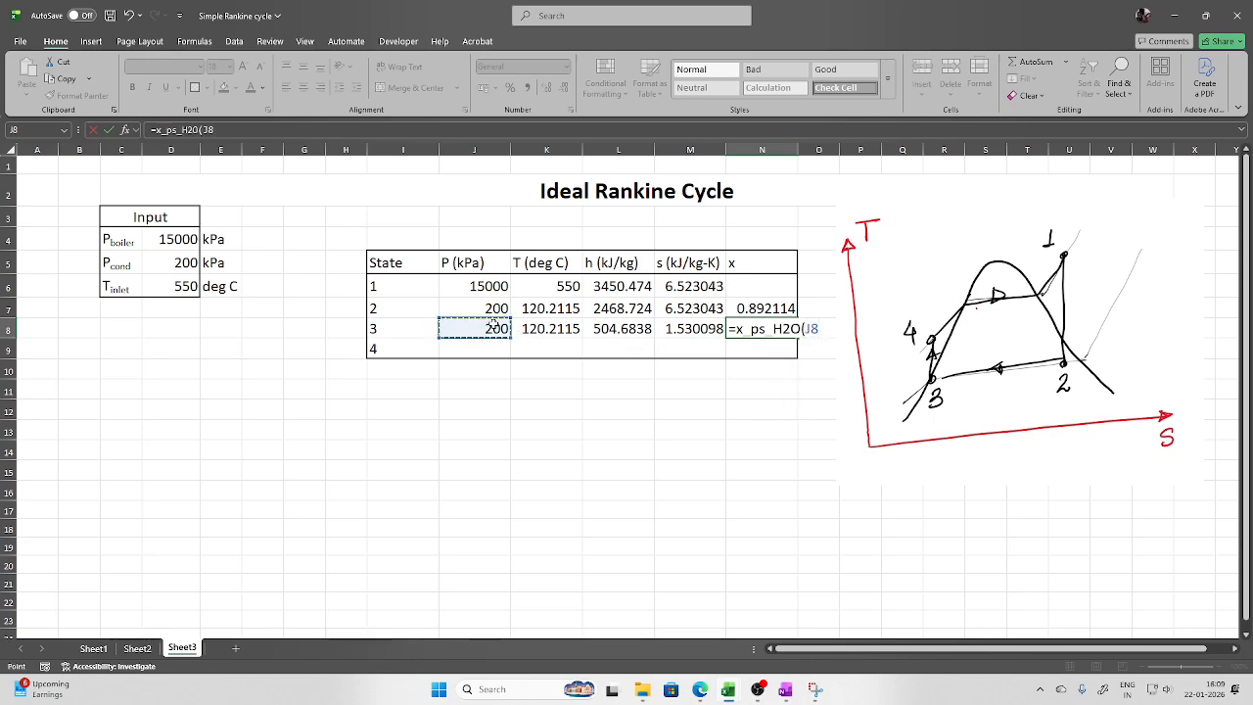
{"action": "type", "text": ","}
{"action": "left_click", "coordinate": [686, 329]}
{"action": "key", "text": "Return"}
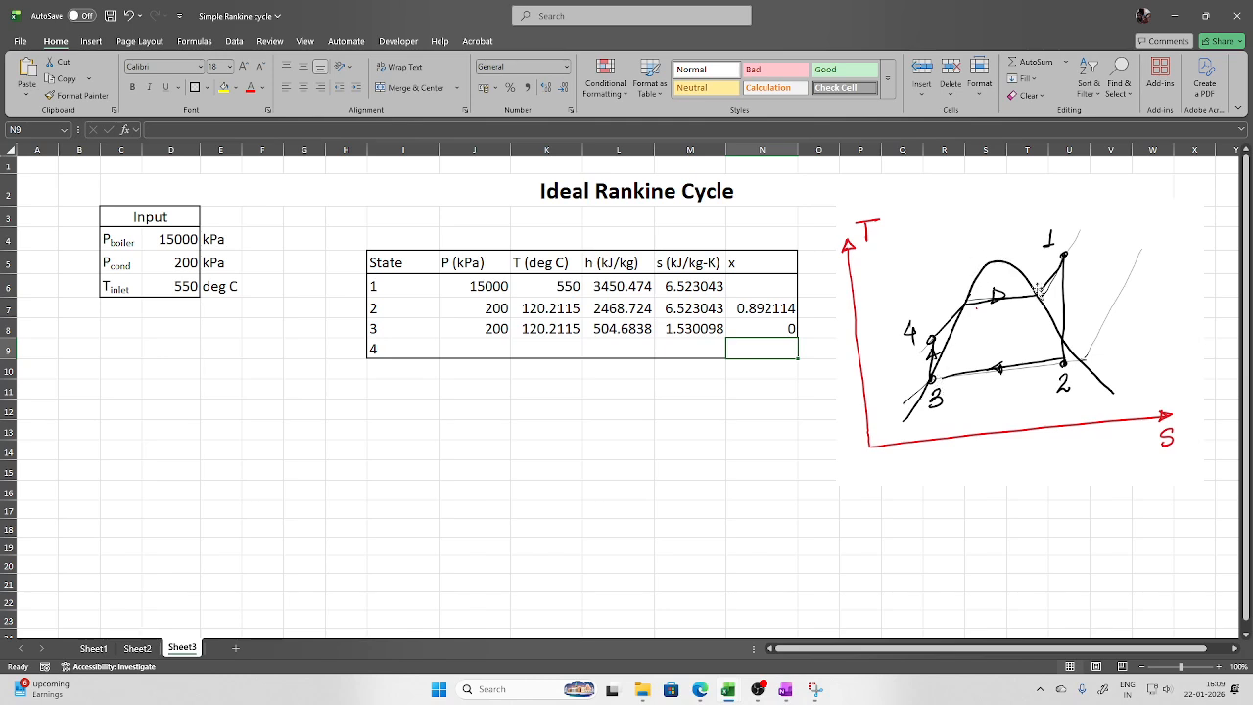
{"action": "left_click", "coordinate": [481, 350]}
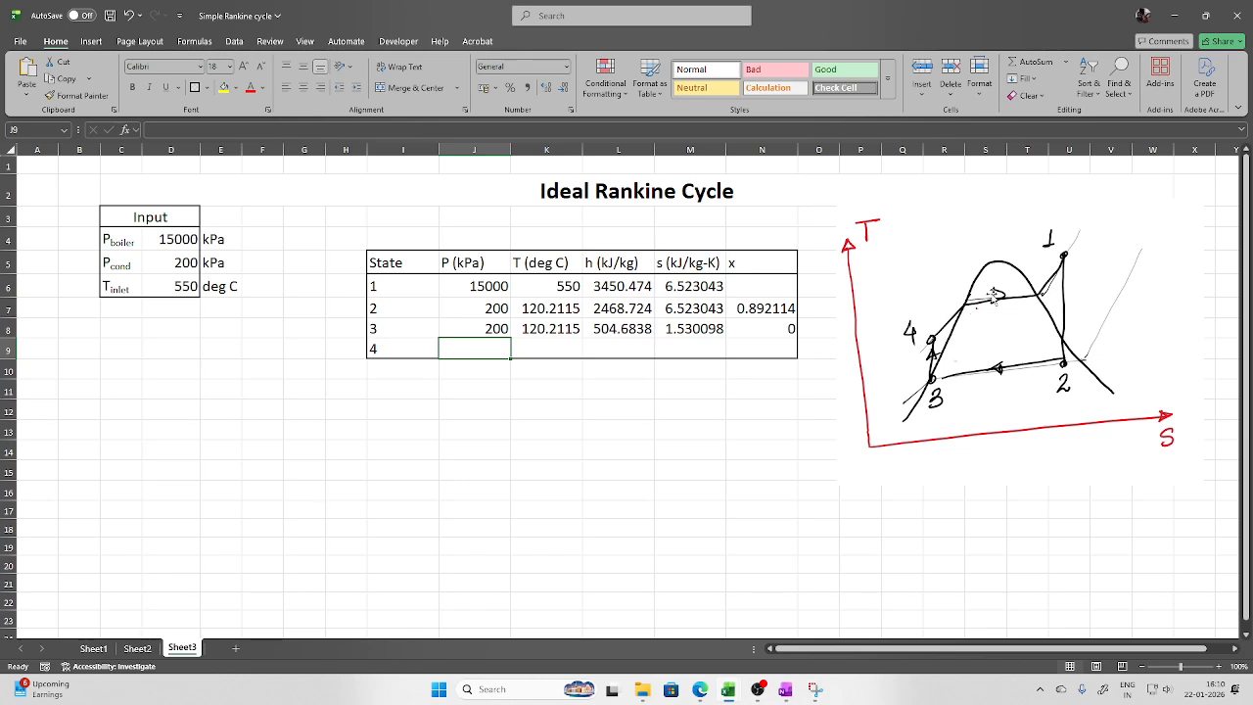
Set state 4's pressure to =J6 (15000) and its entropy to =M8 (1.530098)
{"action": "type", "text": "="}
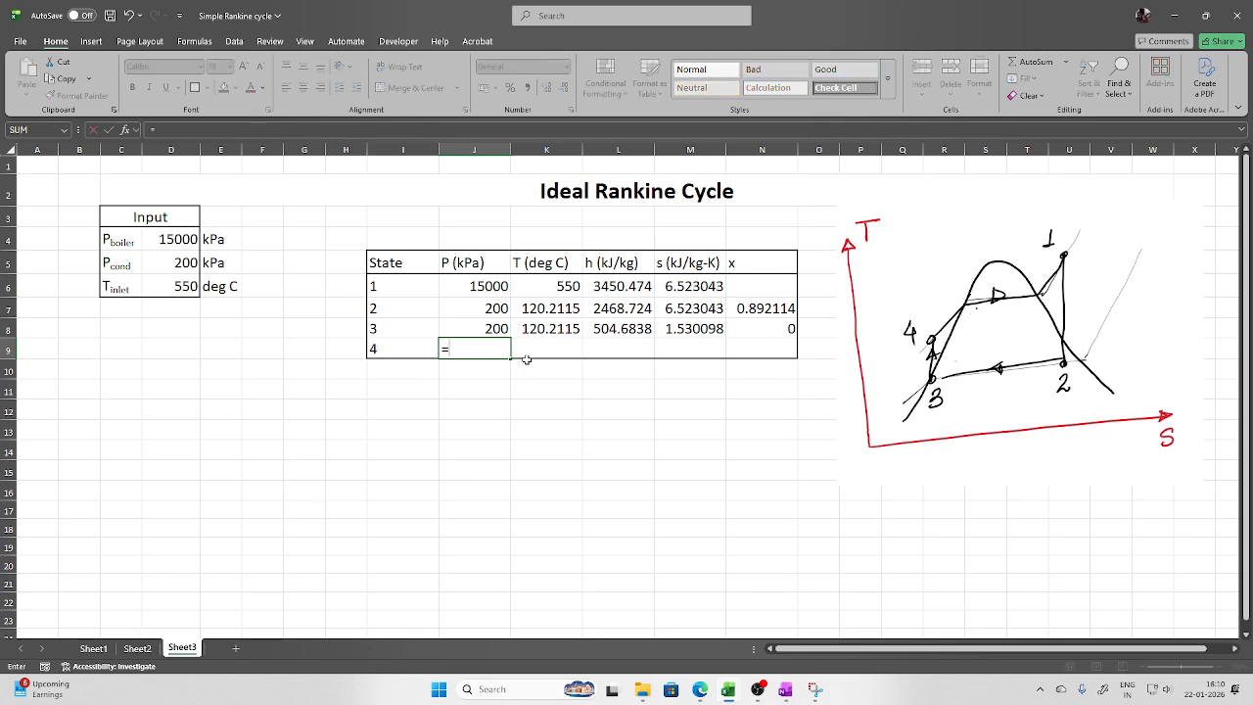
{"action": "left_click", "coordinate": [481, 285]}
{"action": "key", "text": "Return"}
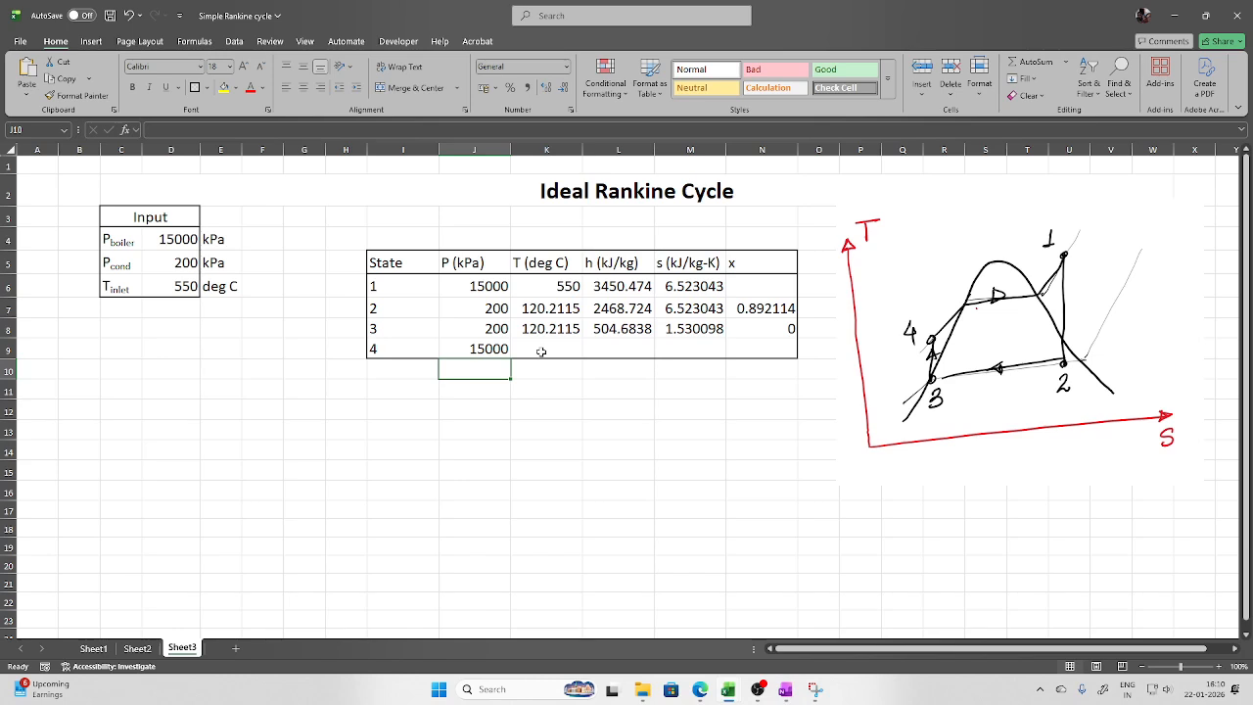
{"action": "left_click", "coordinate": [686, 352]}
{"action": "type", "text": "="}
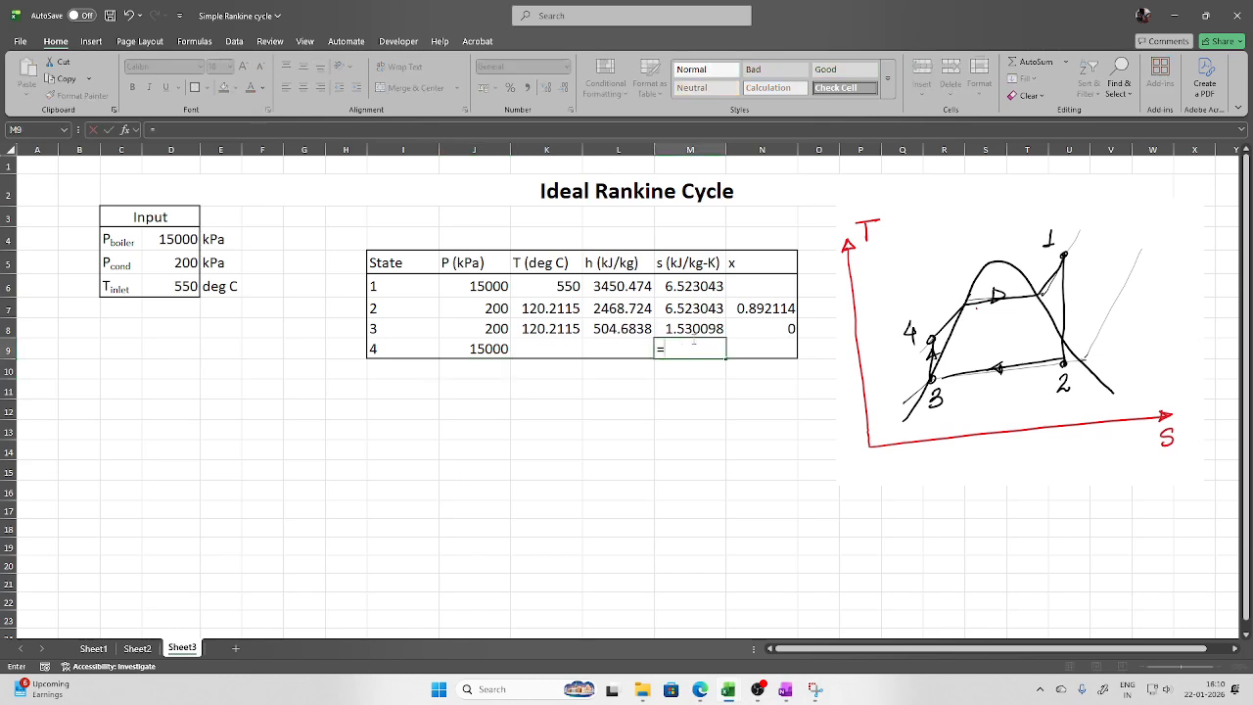
{"action": "left_click", "coordinate": [697, 329]}
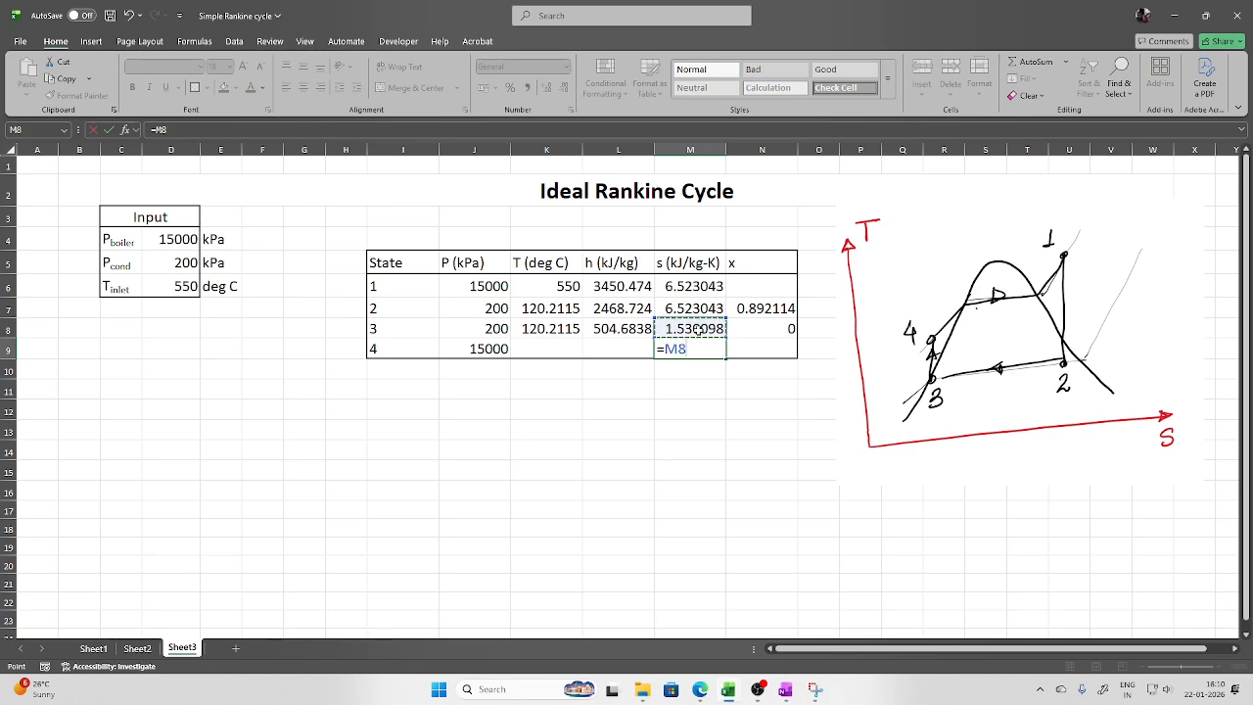
{"action": "key", "text": "Return"}
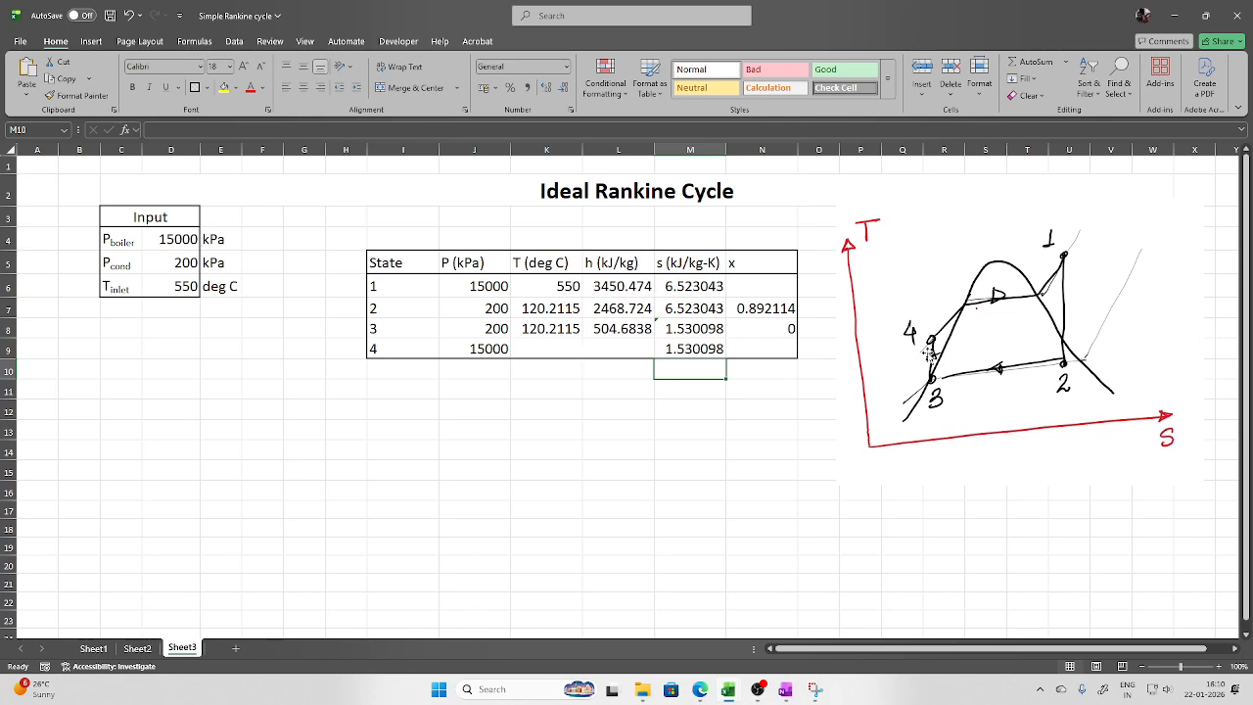
Compute state 4's enthalpy in L9 with =h_ps_H2O(J9,M9), giving 520.333
{"action": "left_click", "coordinate": [620, 348]}
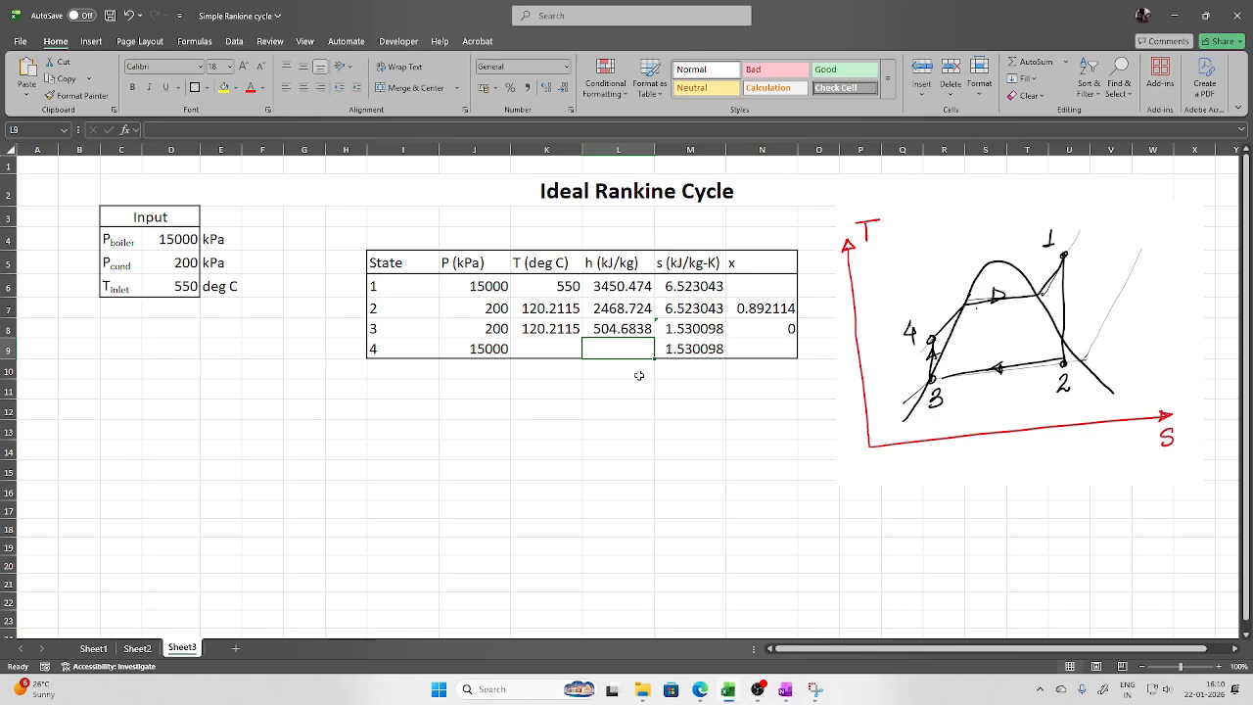
{"action": "type", "text": "="}
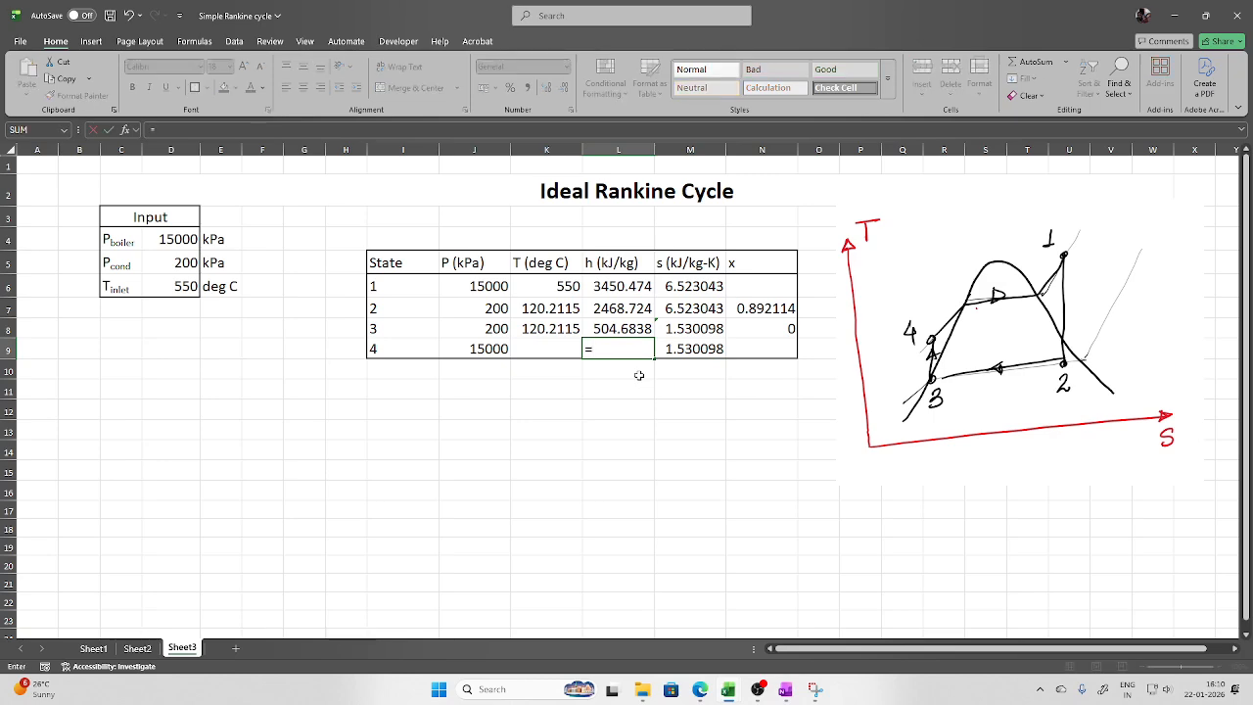
{"action": "type", "text": "h"}
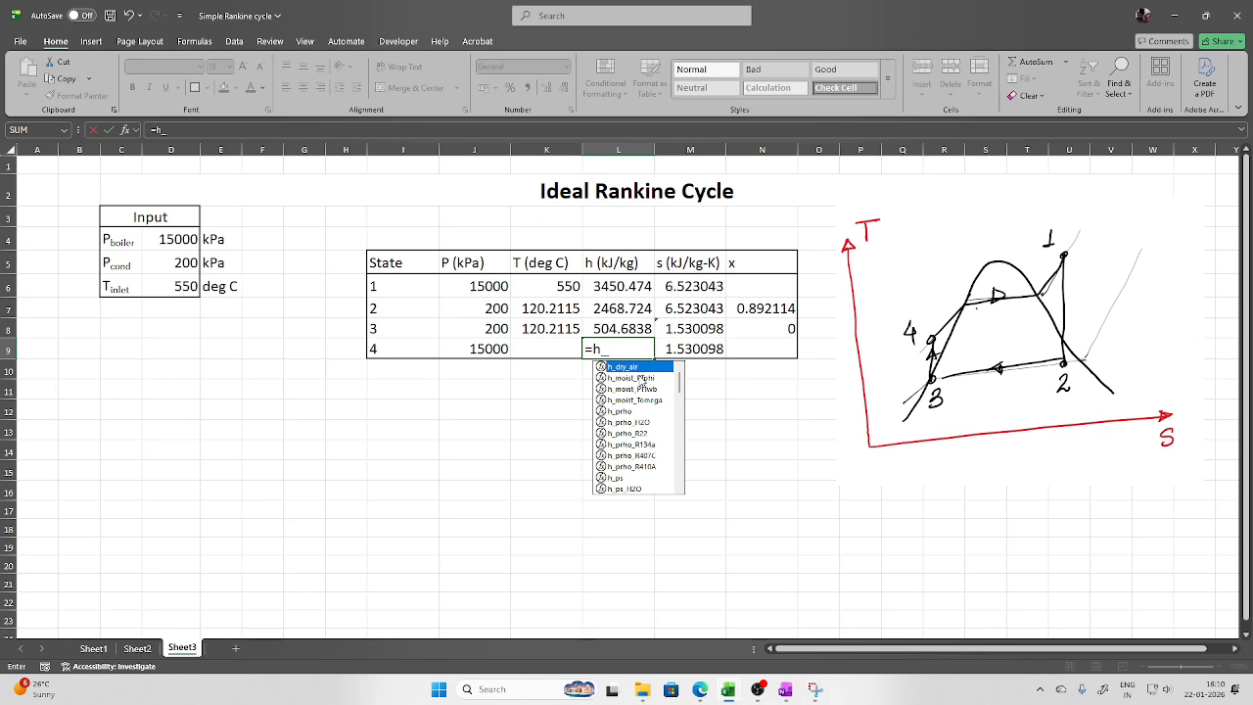
{"action": "type", "text": "_ps"}
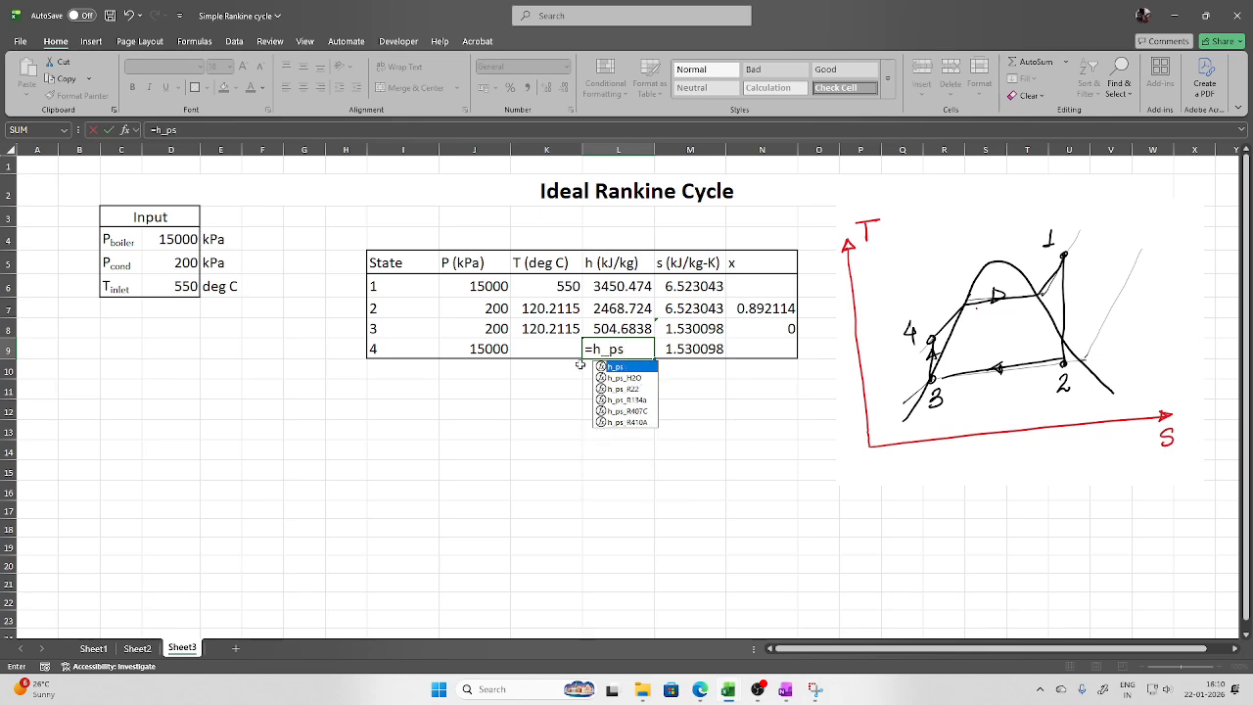
{"action": "double_click", "coordinate": [638, 382]}
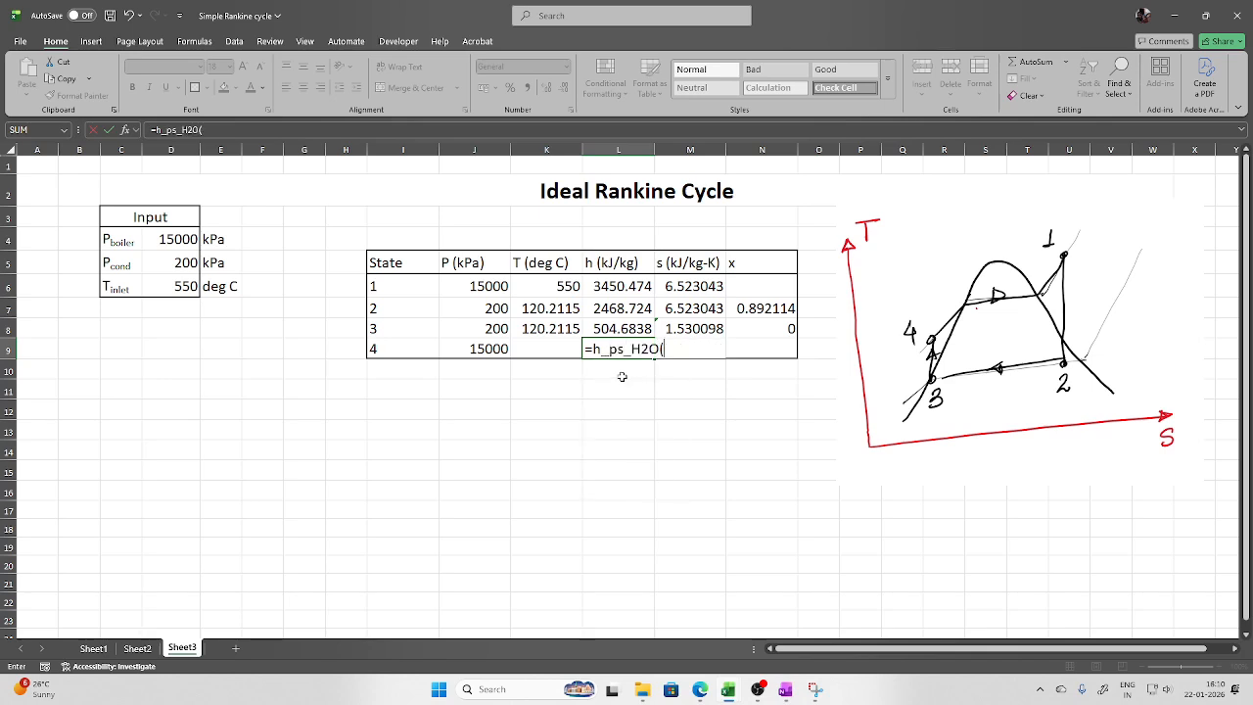
{"action": "left_click", "coordinate": [494, 350]}
{"action": "type", "text": ","}
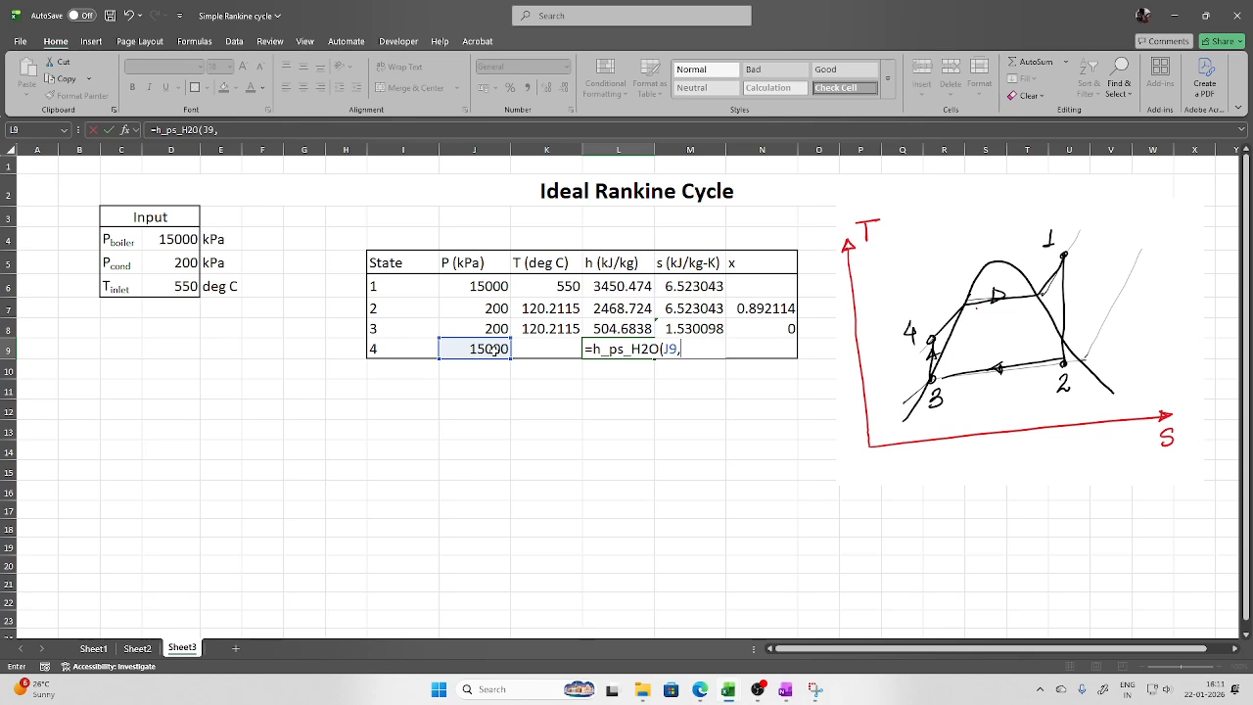
{"action": "type", "text": "M9)"}
{"action": "key", "text": "Return"}
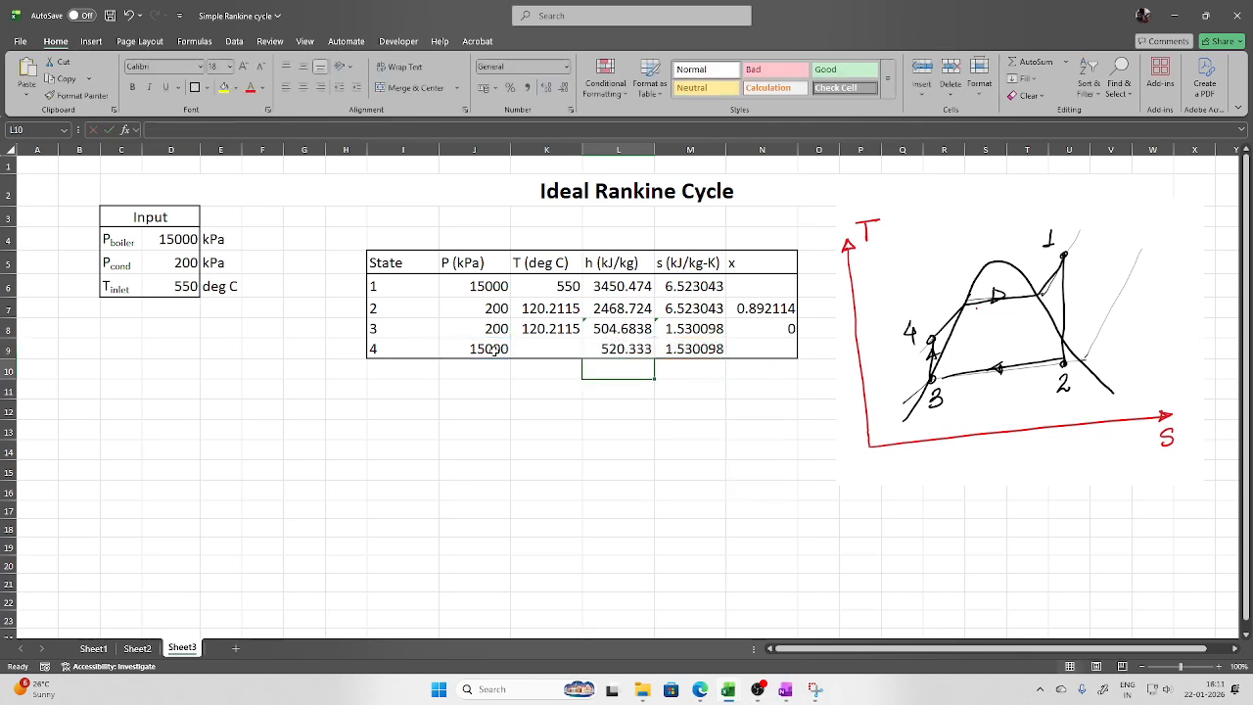
Compute state 4's temperature in K9 with =T_ps_H2O(J9,M9), giving 121.4445
{"action": "left_click", "coordinate": [548, 347]}
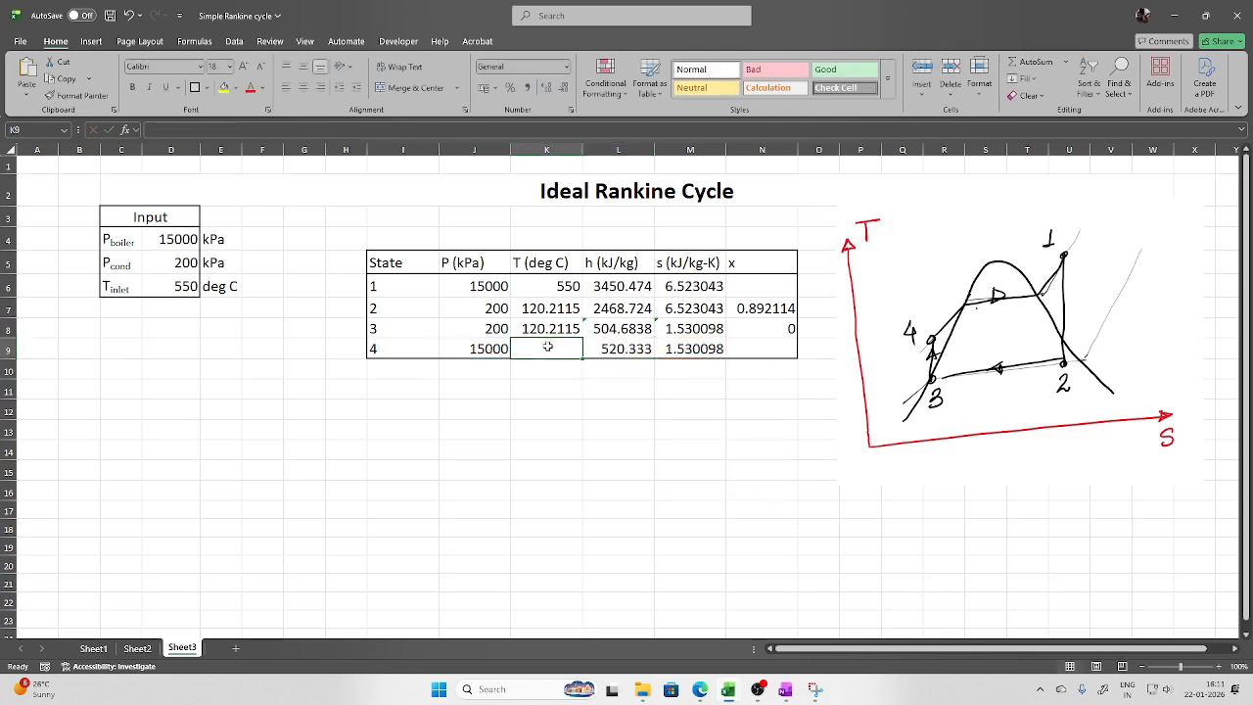
{"action": "type", "text": "=T_"}
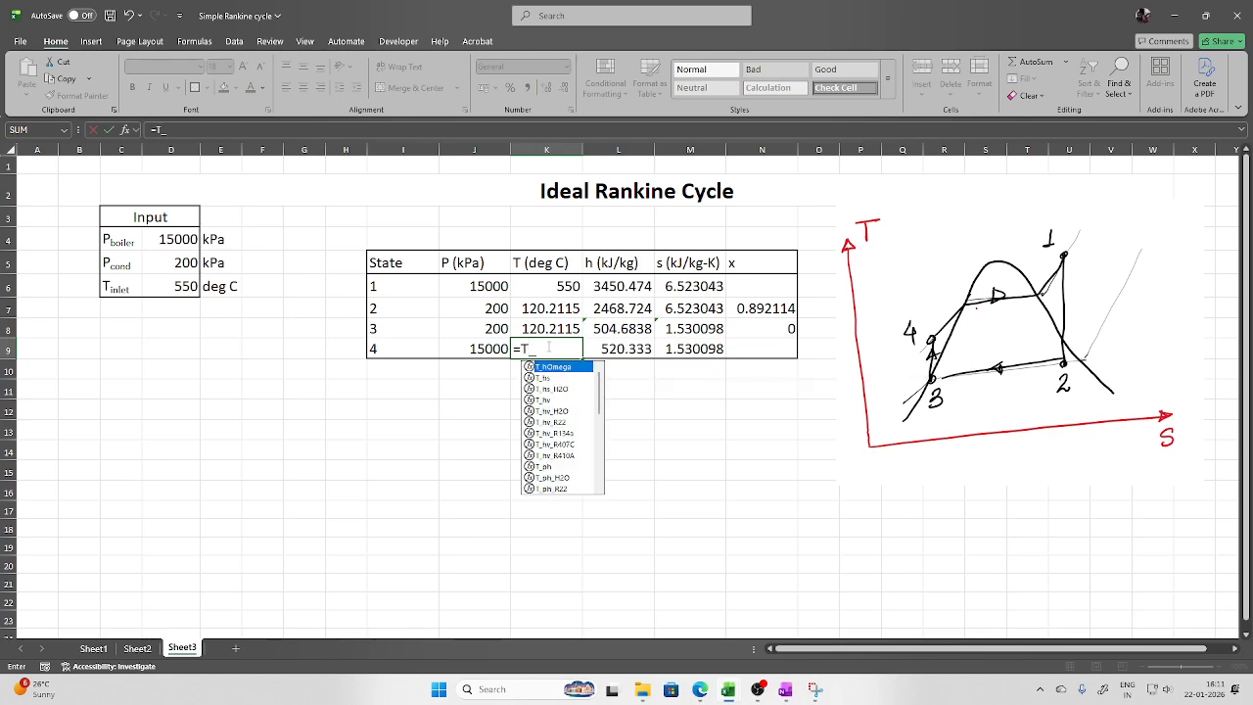
{"action": "type", "text": "p"}
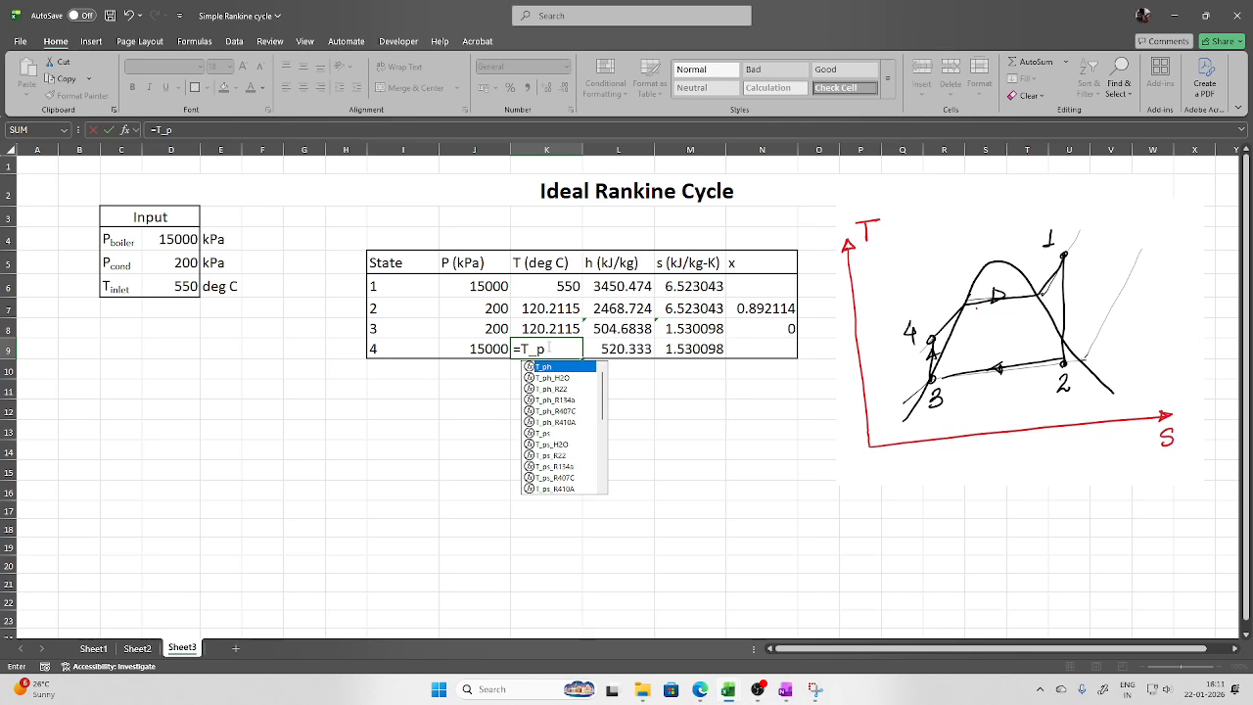
{"action": "type", "text": "s"}
{"action": "double_click", "coordinate": [544, 378]}
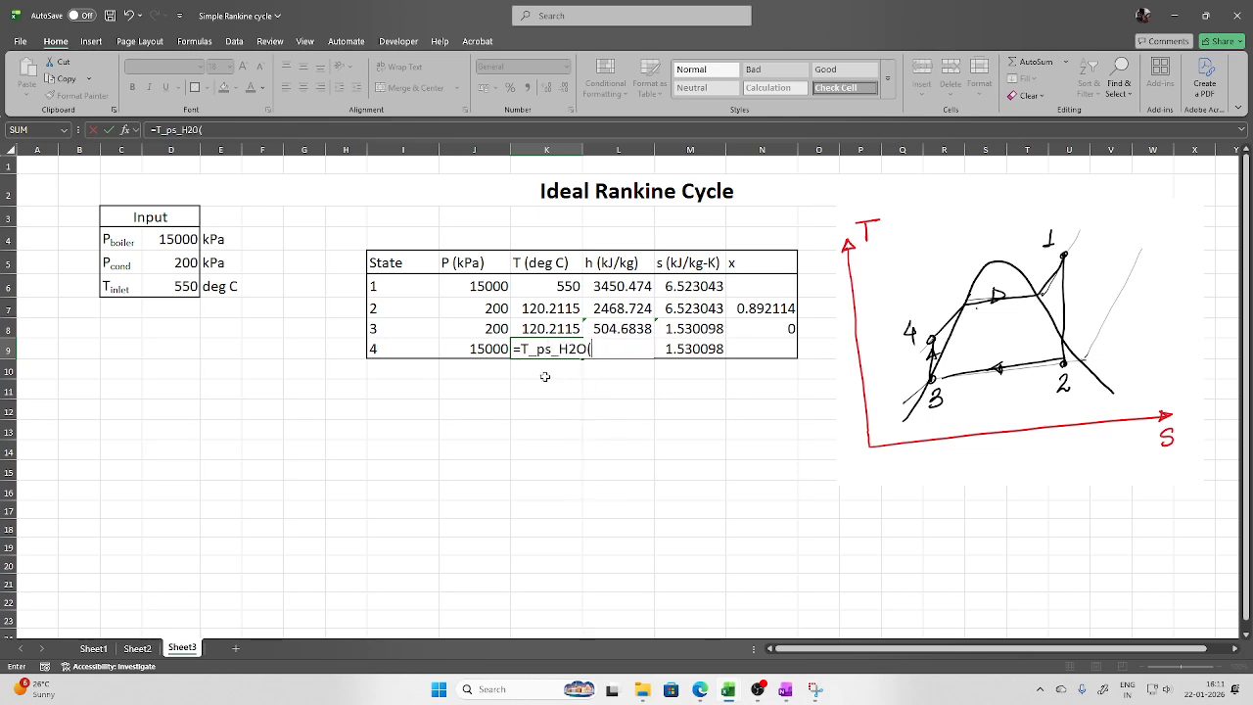
{"action": "left_click", "coordinate": [496, 350]}
{"action": "type", "text": ","}
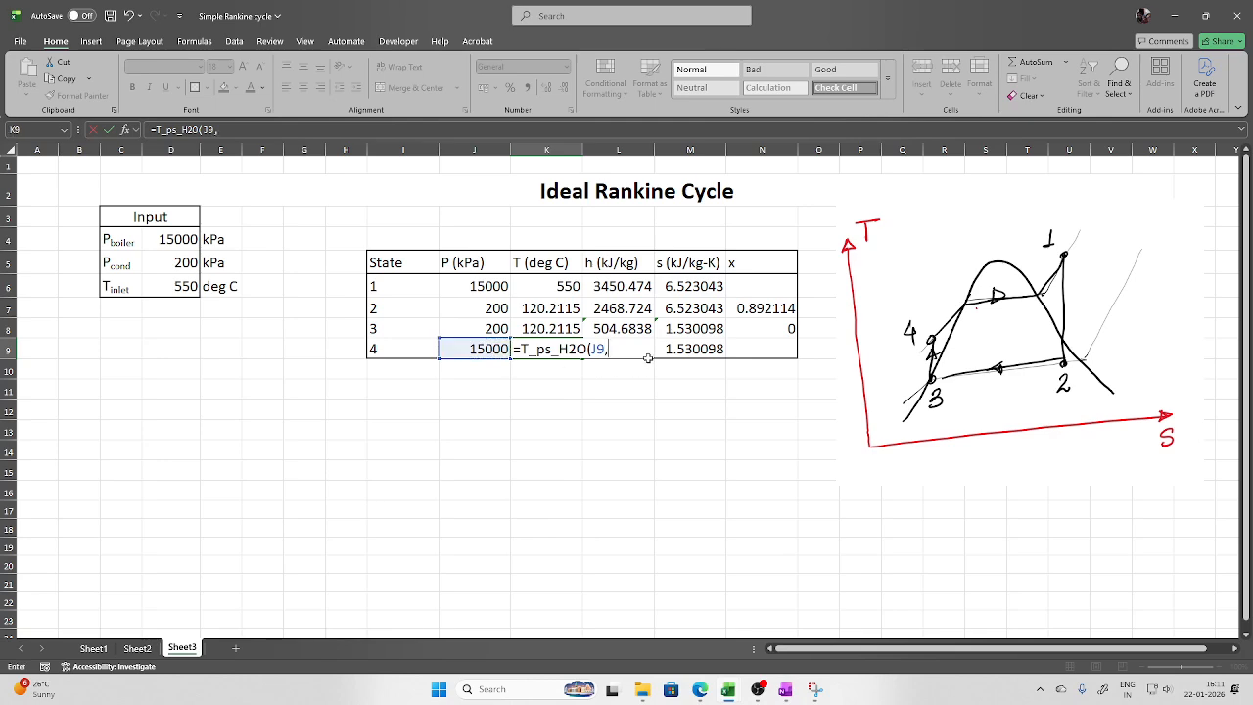
{"action": "left_click", "coordinate": [690, 350]}
{"action": "key", "text": "Return"}
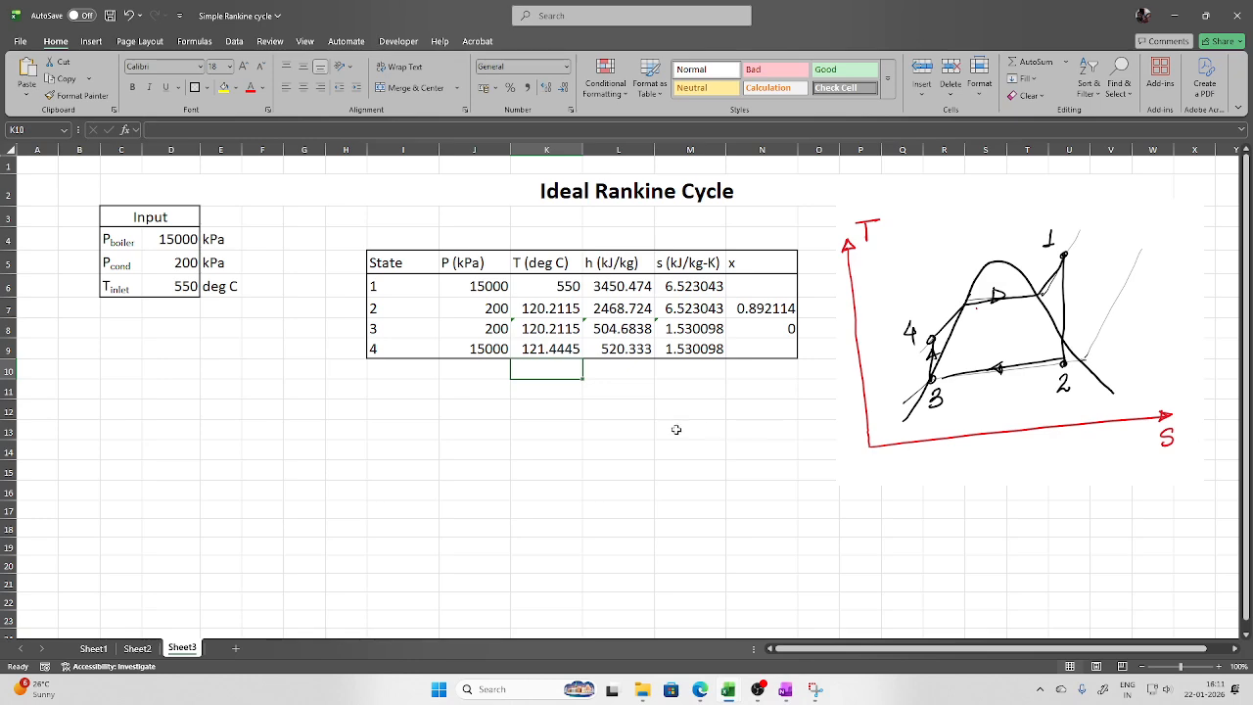
Add a W_tur row computing turbine work =L6-L7 (981.7505) with a kJ/kg unit
{"action": "left_click", "coordinate": [412, 388]}
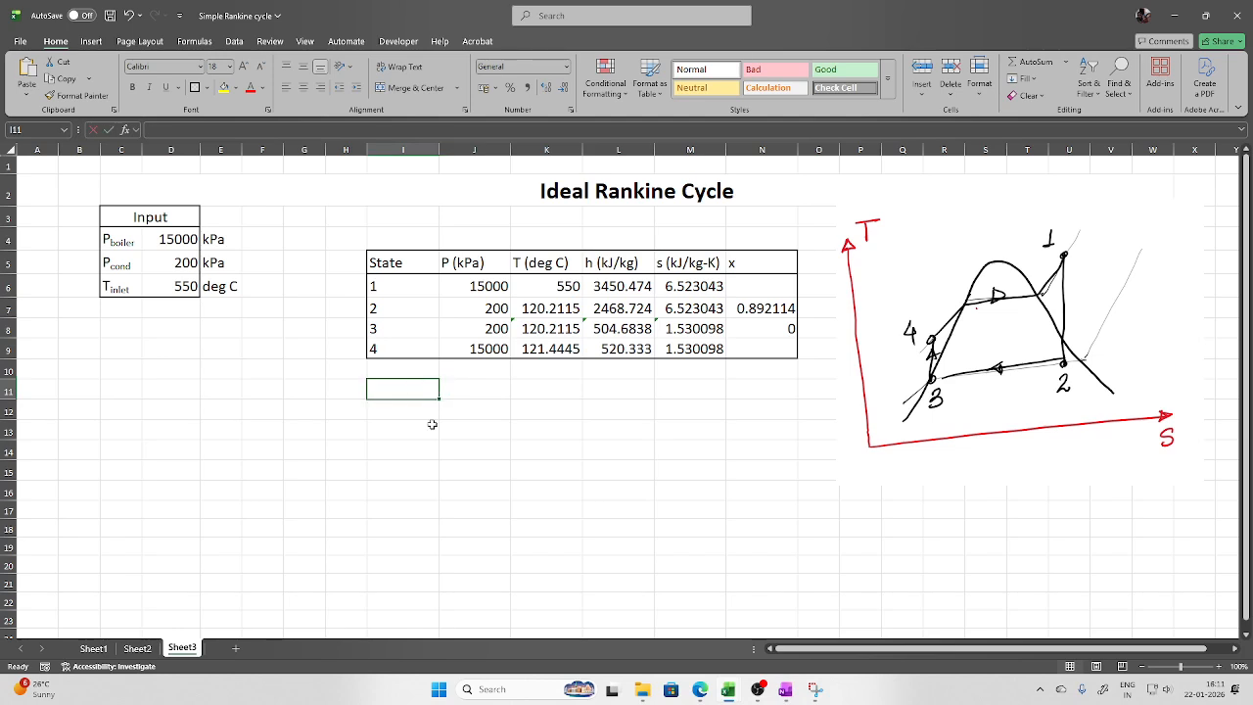
{"action": "type", "text": "W_t"}
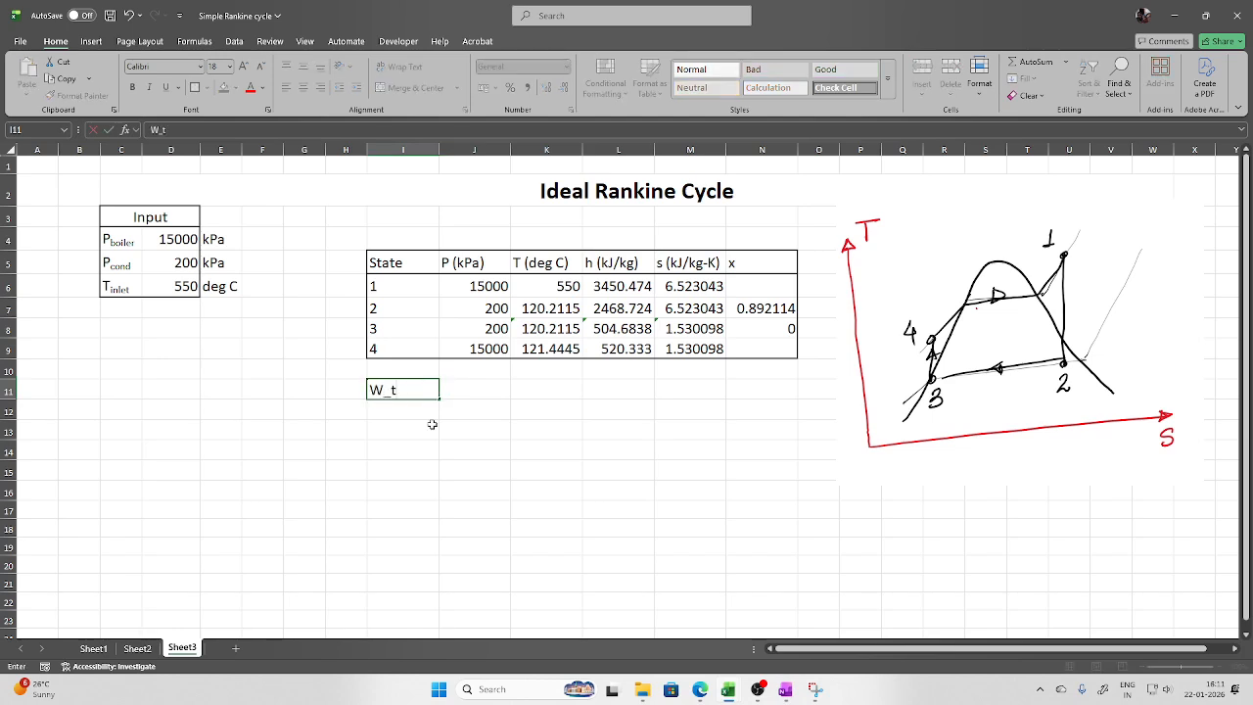
{"action": "type", "text": "ur"}
{"action": "key", "text": "Tab"}
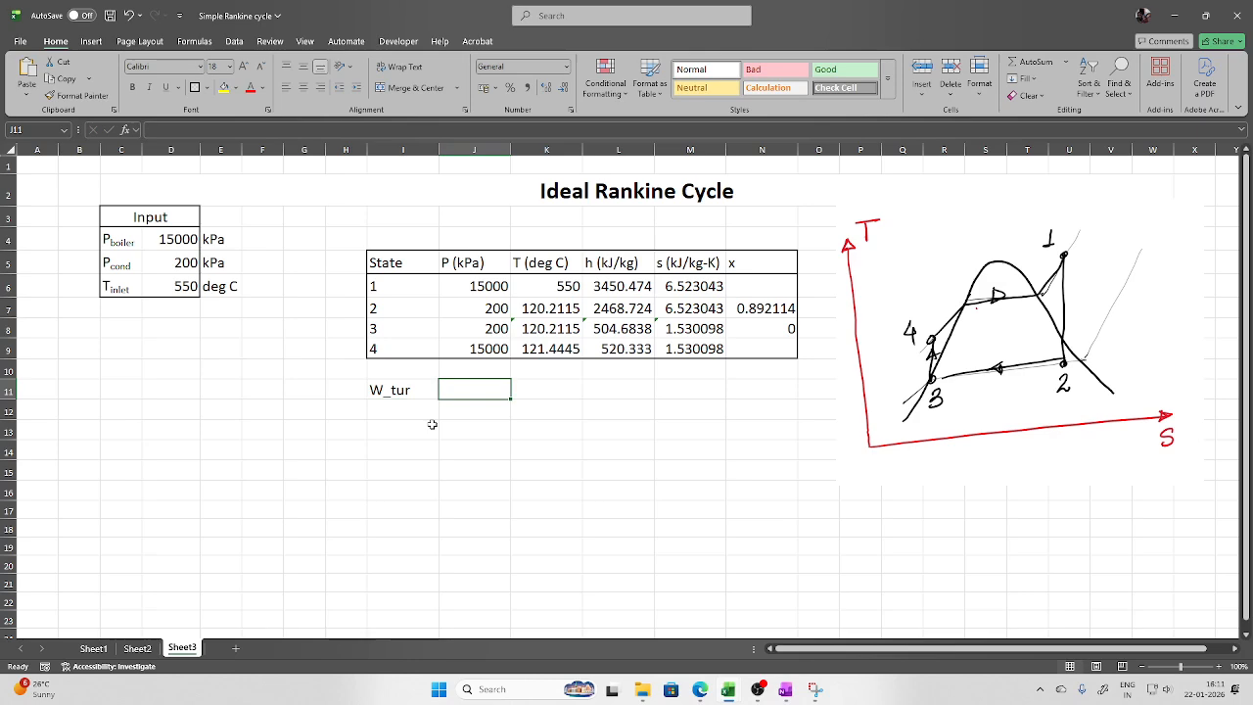
{"action": "type", "text": "="}
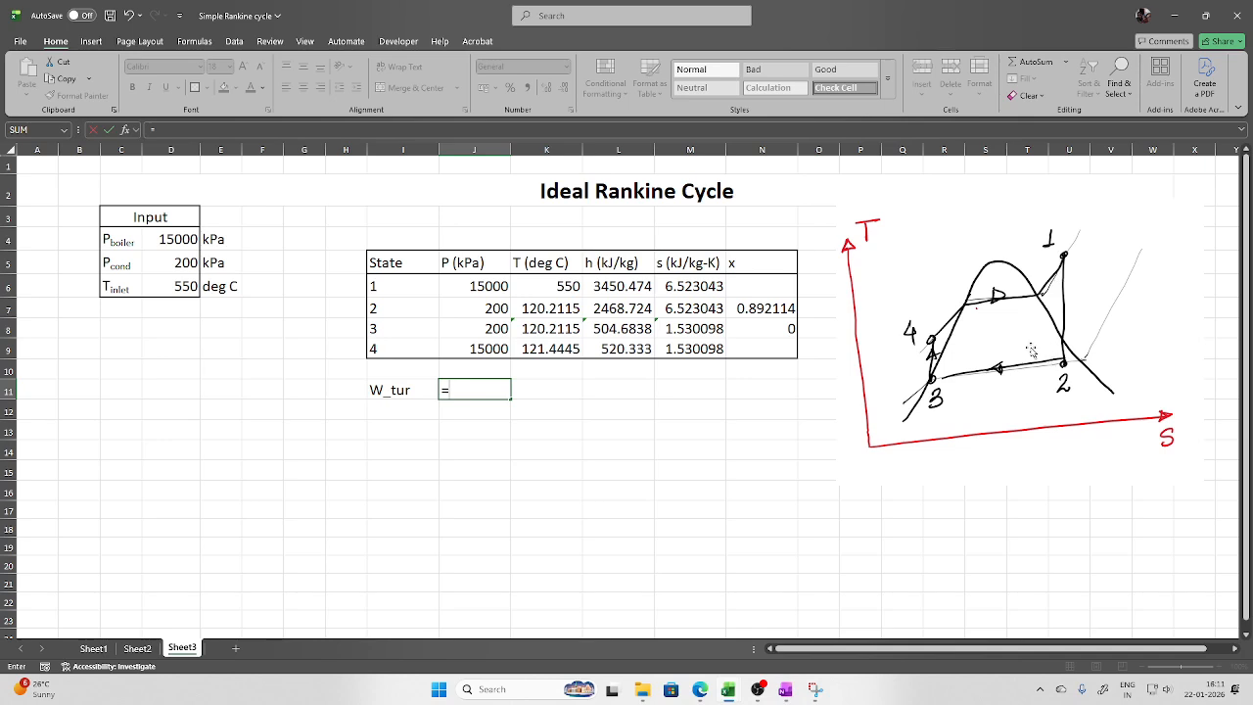
{"action": "left_click", "coordinate": [600, 286]}
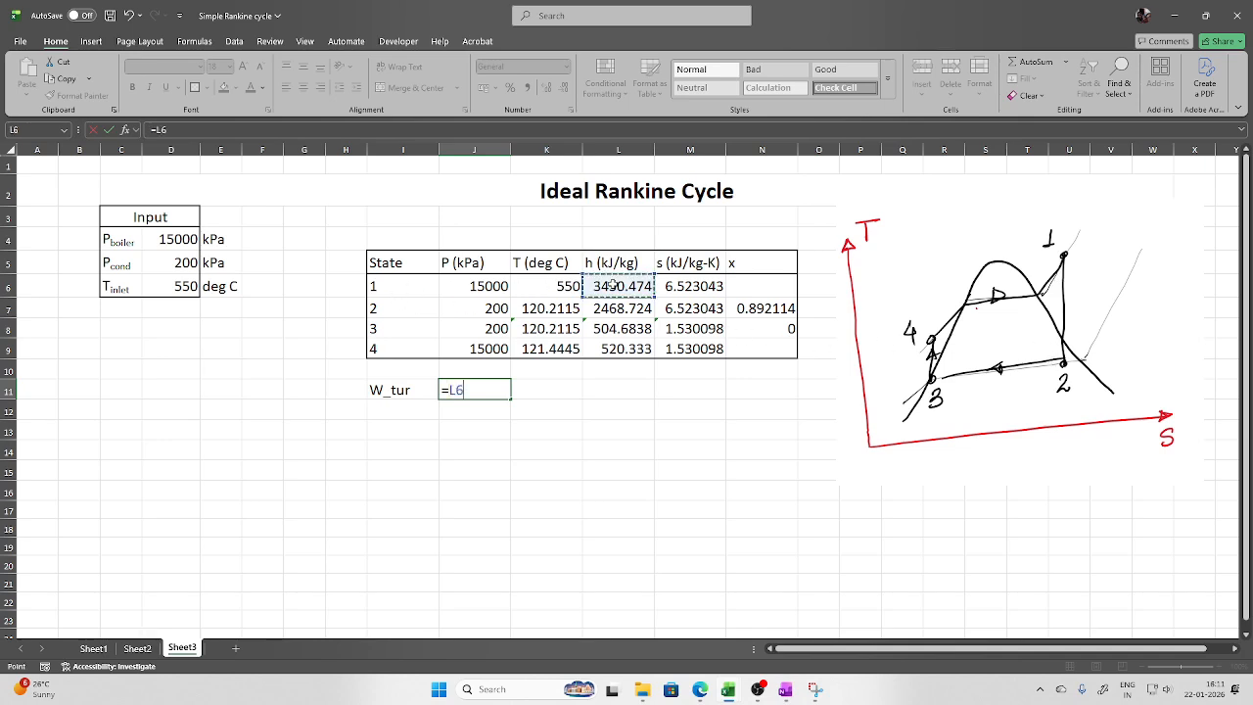
{"action": "type", "text": "-"}
{"action": "left_click", "coordinate": [597, 307]}
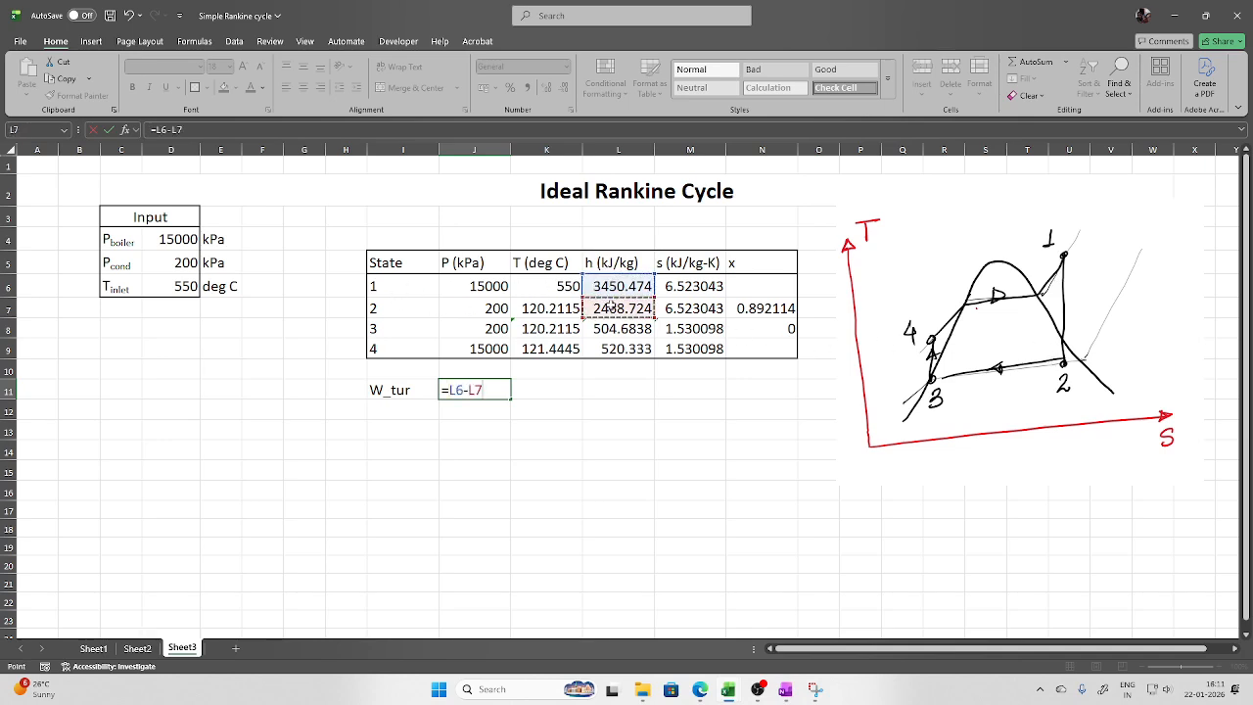
{"action": "key", "text": "Return"}
{"action": "left_click", "coordinate": [564, 392]}
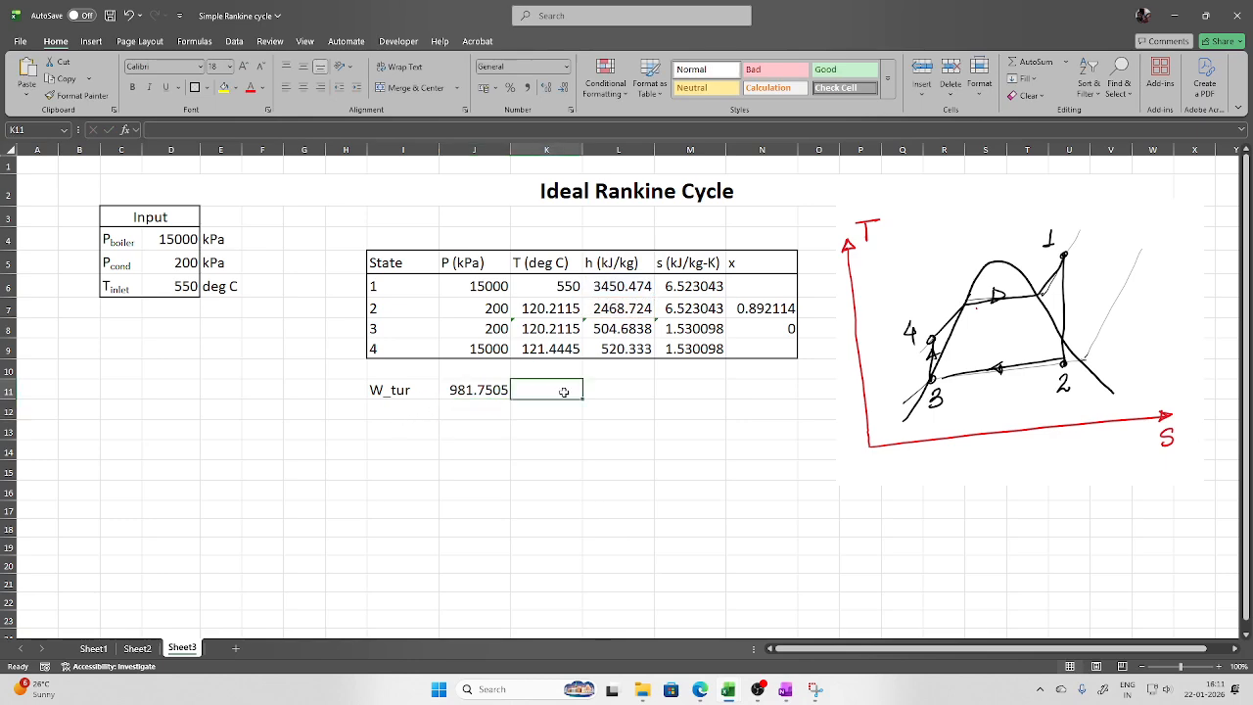
{"action": "type", "text": "kJ"}
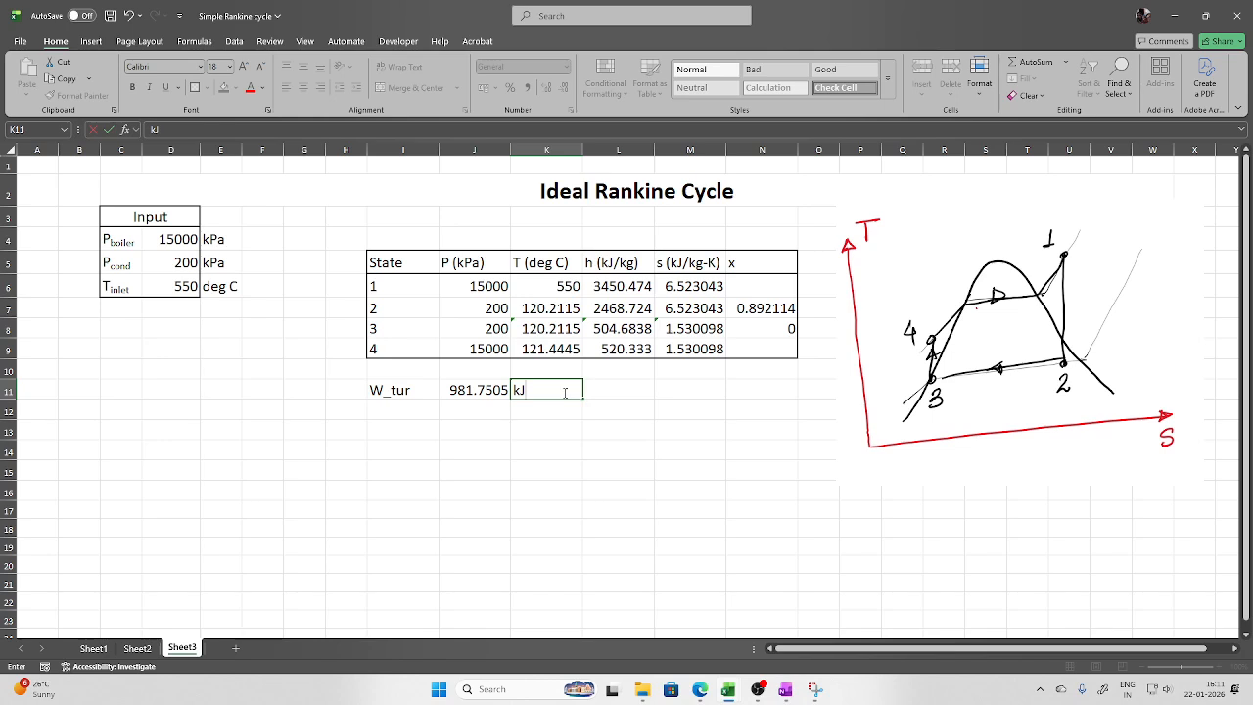
{"action": "type", "text": "/kg"}
{"action": "key", "text": "Return"}
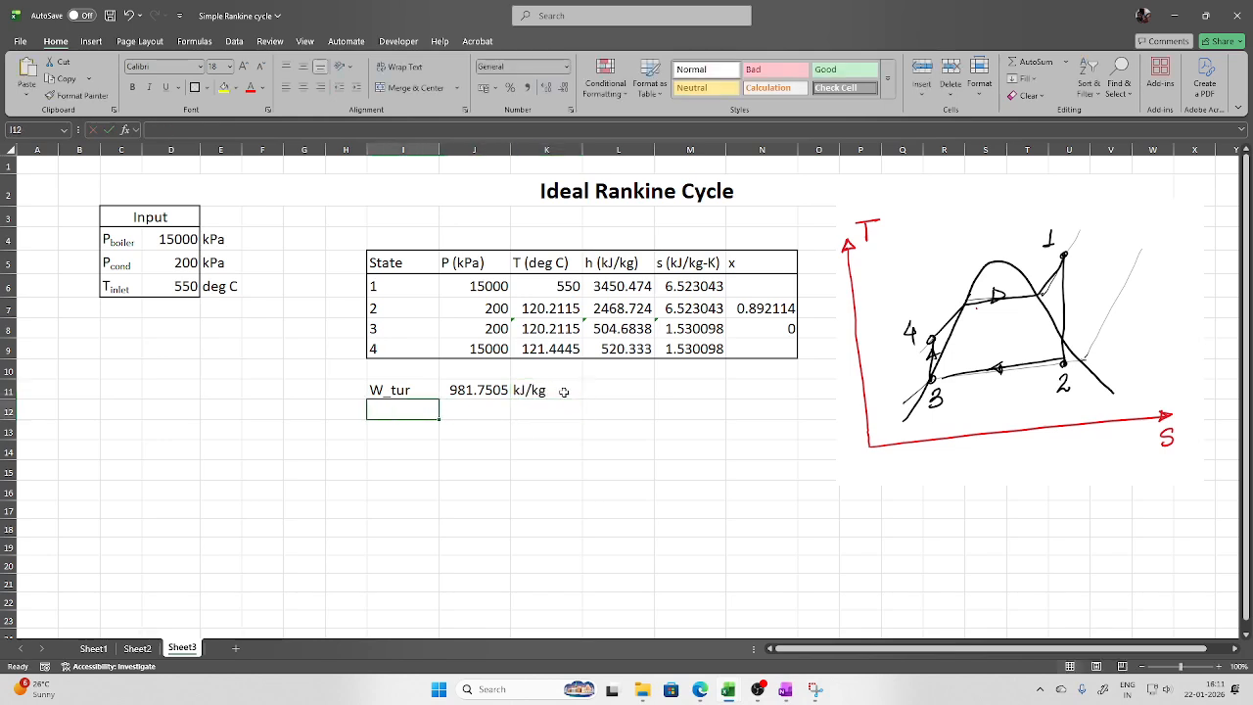
Add a W_pump row in I12 computing pump work =L9-L8, giving 15.64915
{"action": "type", "text": "W_pump"}
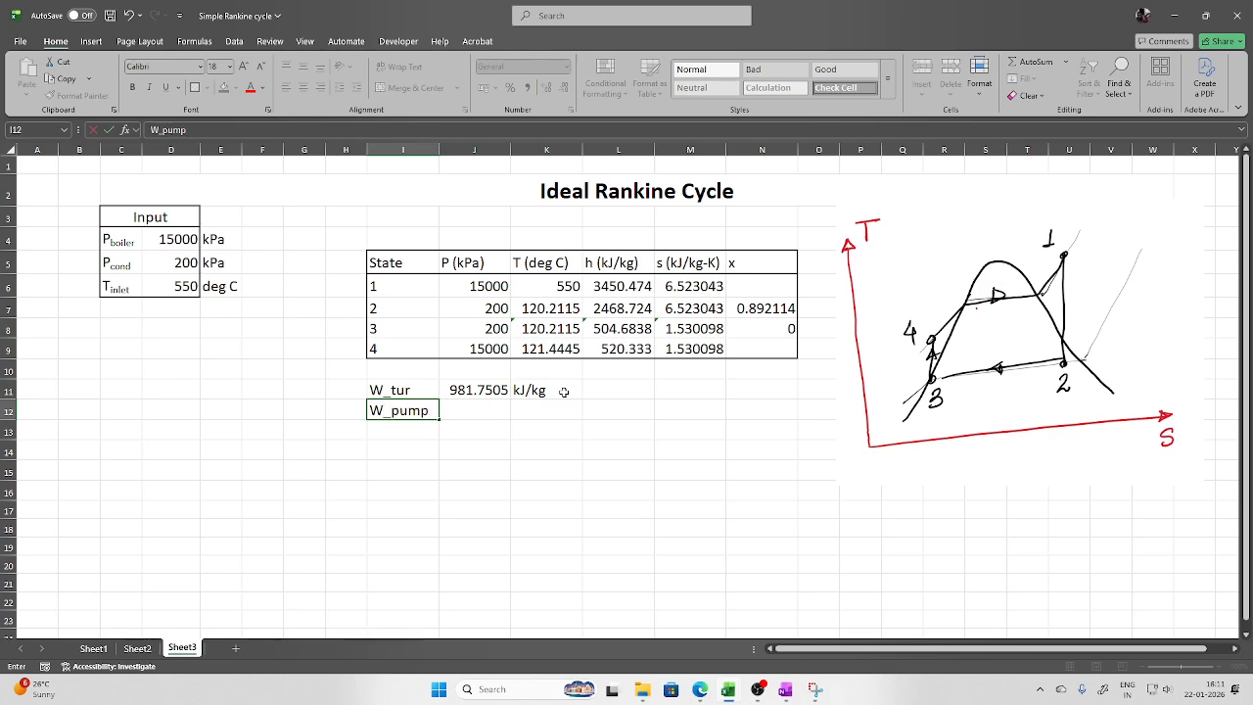
{"action": "left_click", "coordinate": [483, 410]}
{"action": "type", "text": "="}
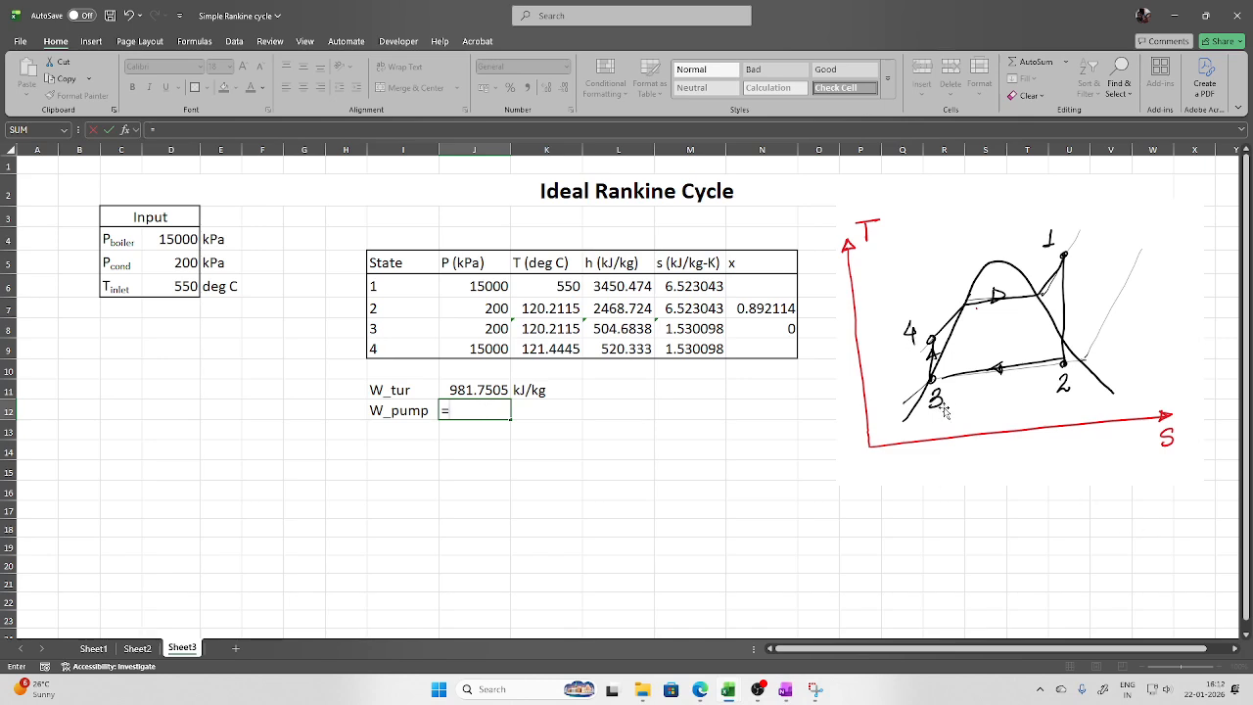
{"action": "left_click", "coordinate": [620, 350]}
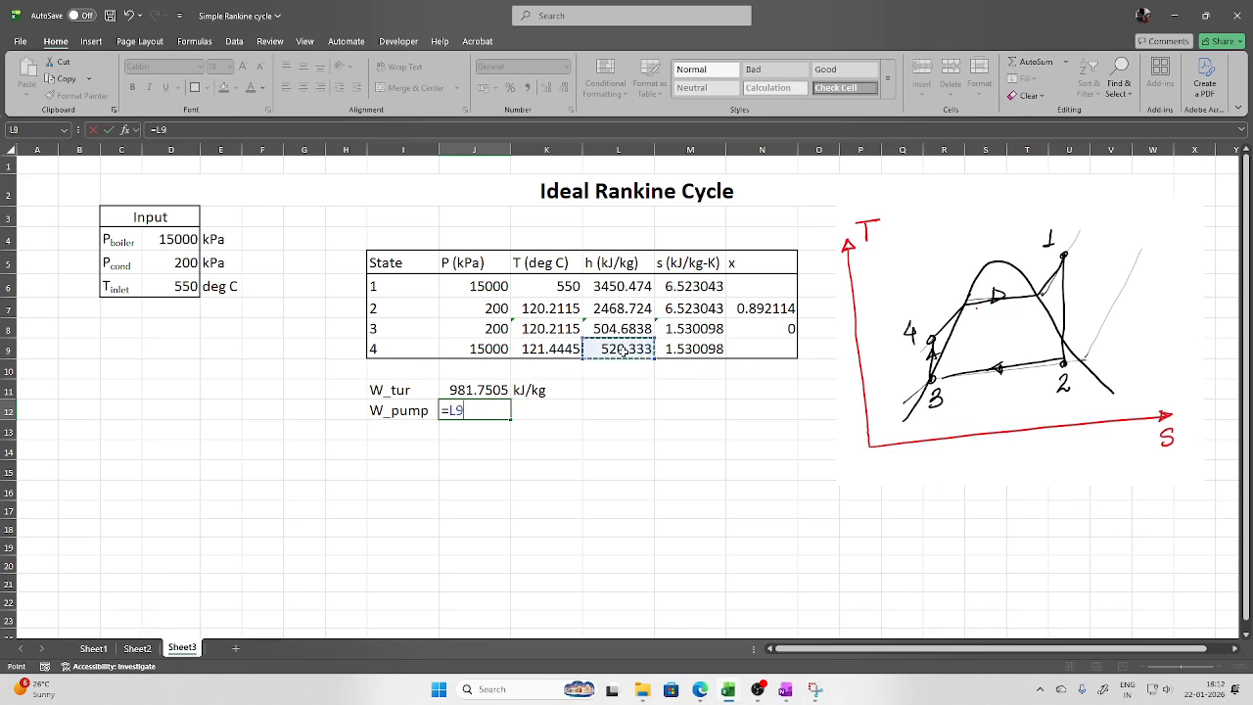
{"action": "type", "text": "-"}
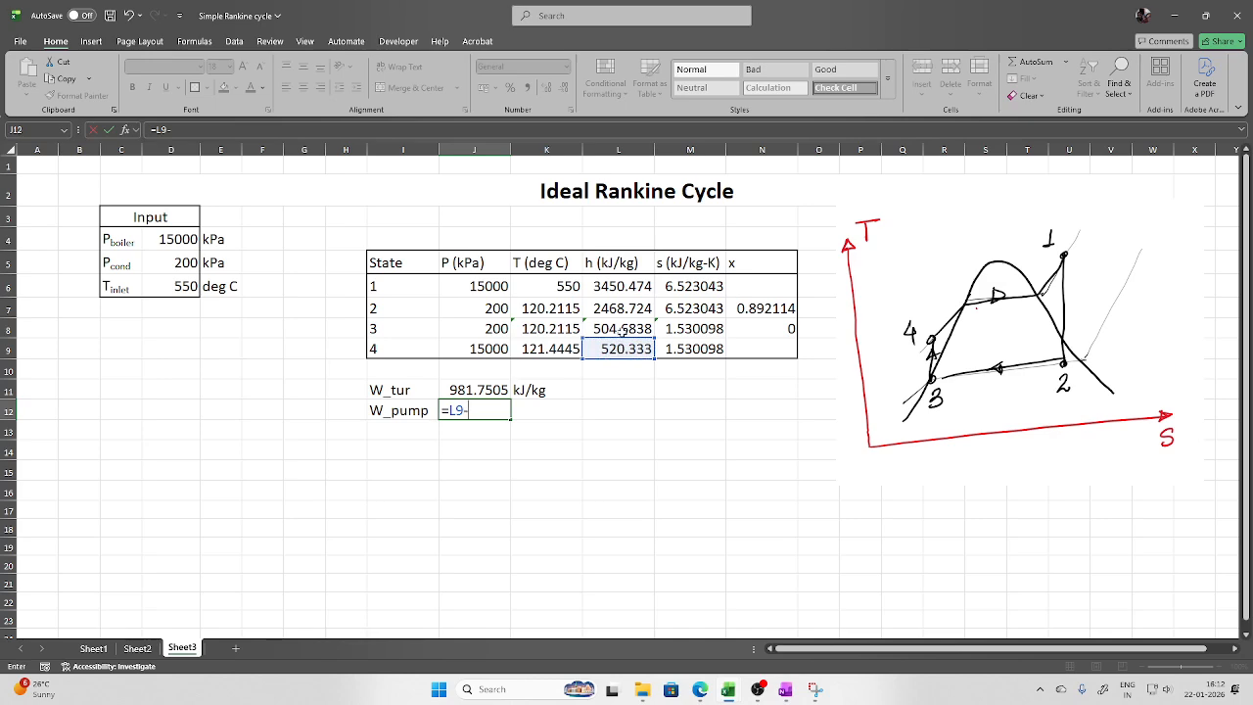
{"action": "left_click", "coordinate": [620, 330]}
{"action": "key", "text": "Return"}
Add a Q1 row computing heat input =L6-L9, giving 2930.141
{"action": "left_click", "coordinate": [414, 431]}
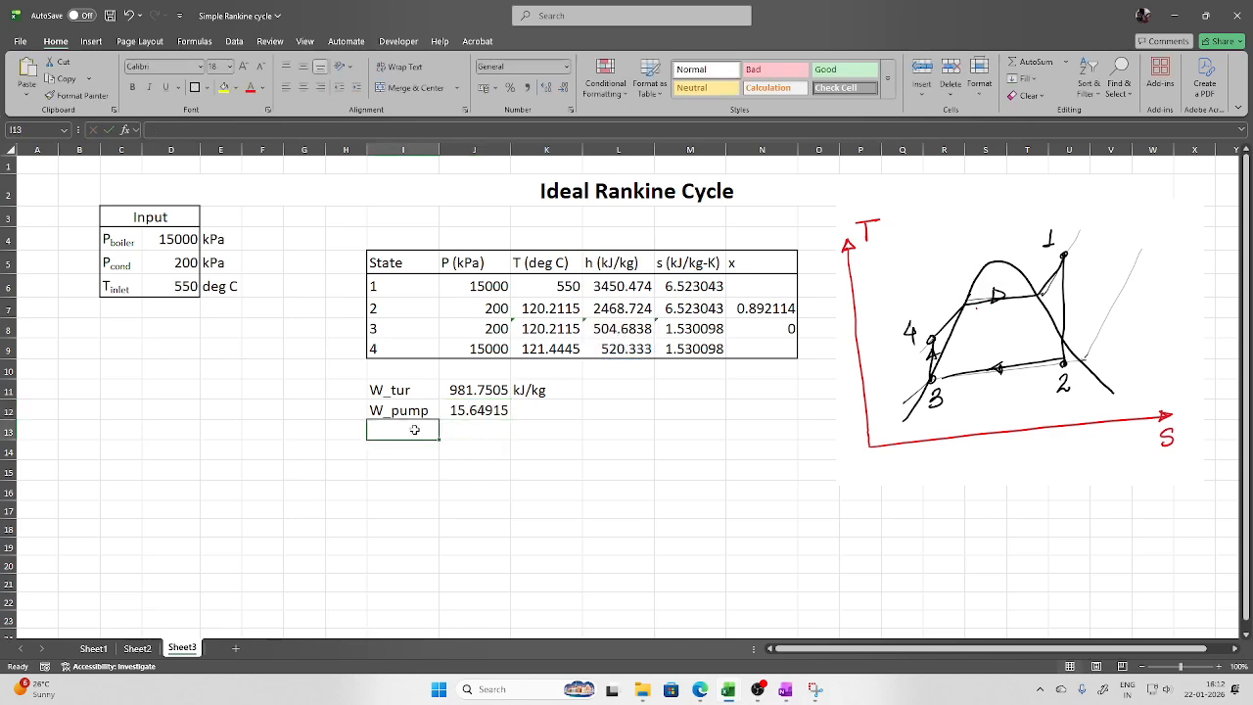
{"action": "type", "text": "Q1"}
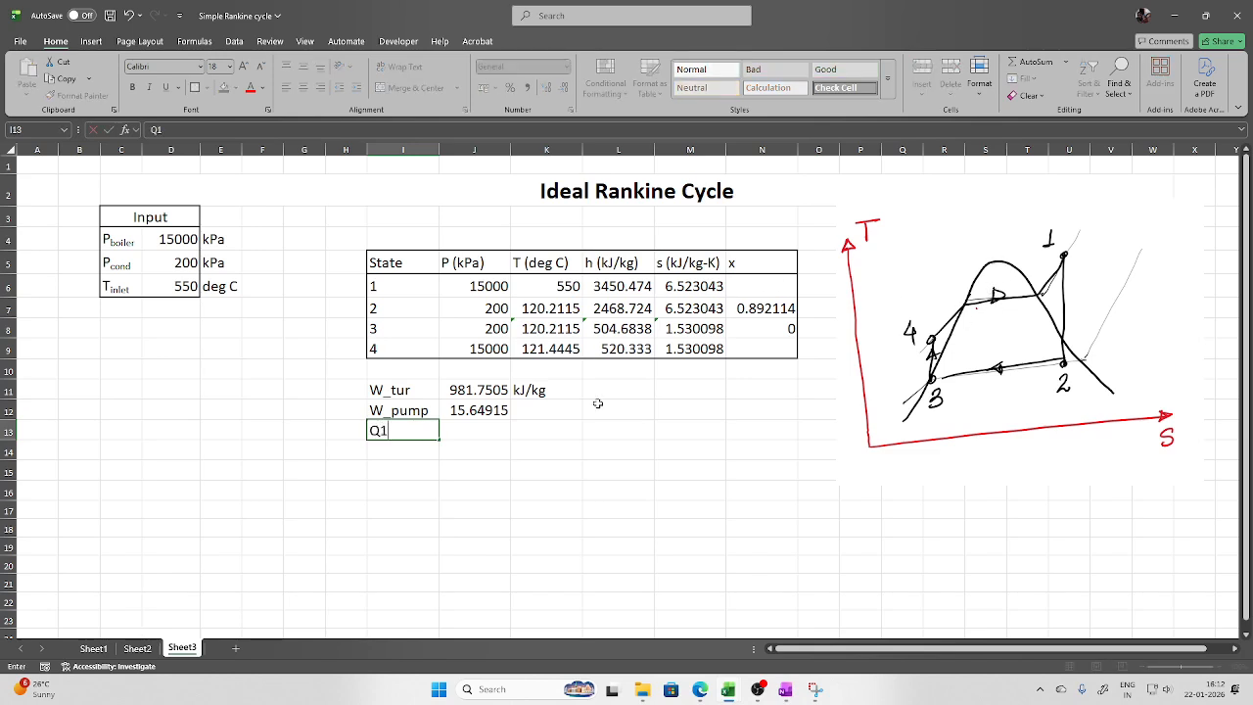
{"action": "left_click", "coordinate": [461, 428]}
{"action": "type", "text": "="}
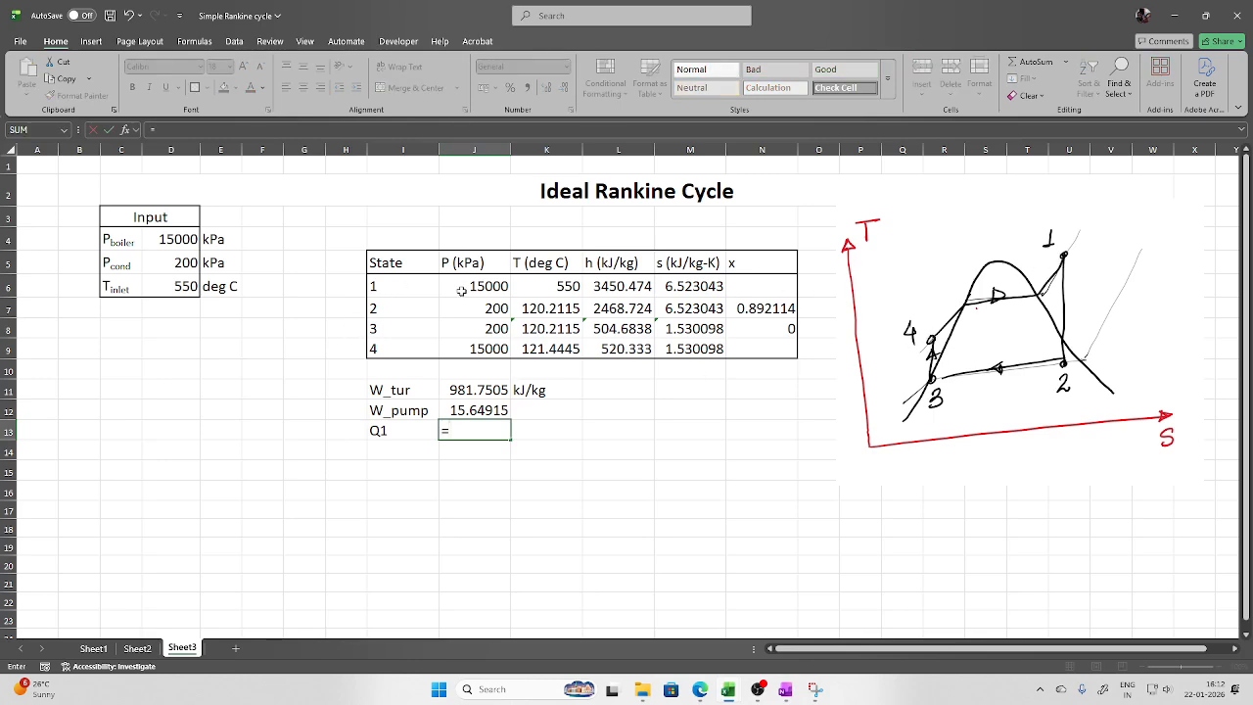
{"action": "left_click", "coordinate": [605, 286]}
{"action": "type", "text": "-"}
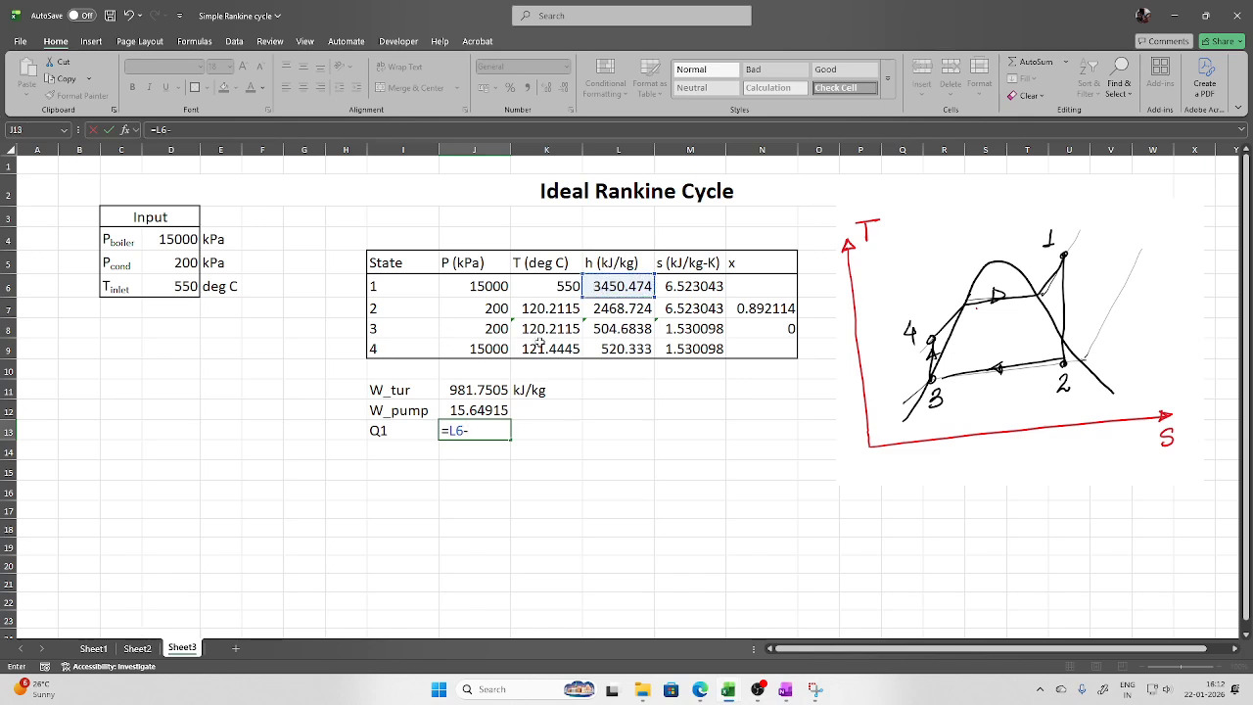
{"action": "left_click", "coordinate": [620, 349]}
{"action": "key", "text": "Return"}
Add a Q2 row computing heat rejection =L7-L8, giving 1964.04
{"action": "left_click", "coordinate": [395, 446]}
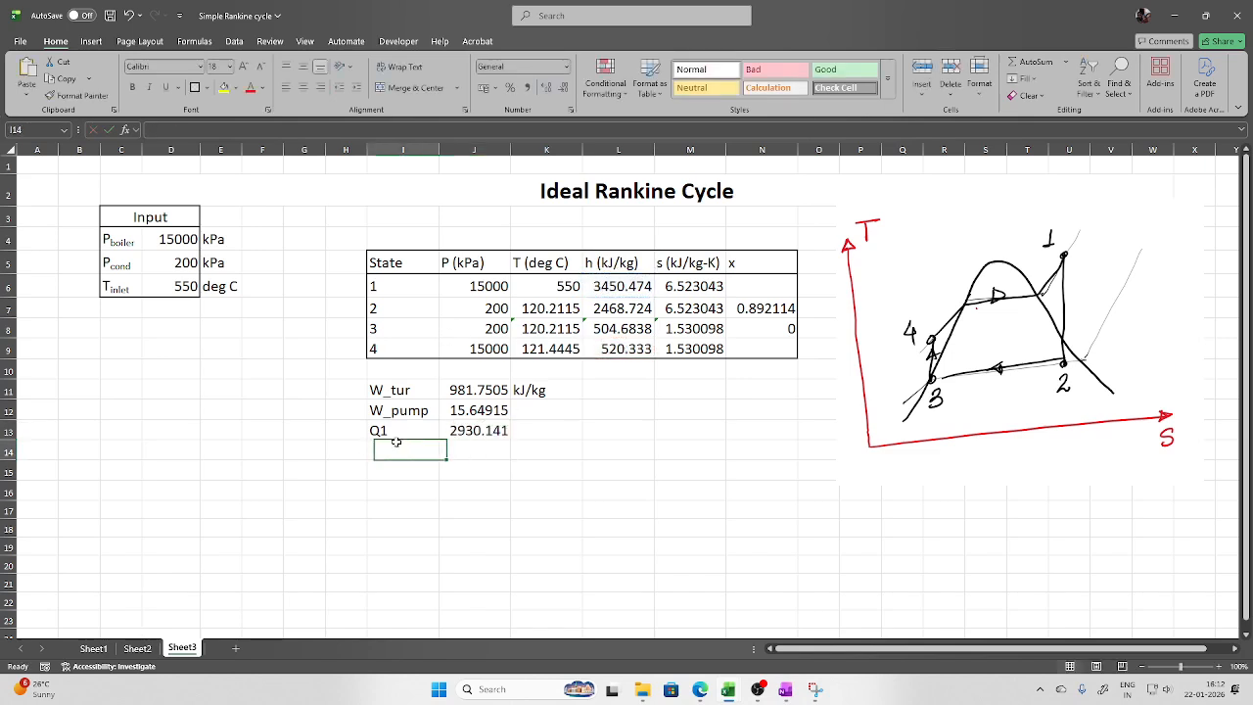
{"action": "type", "text": "Q2"}
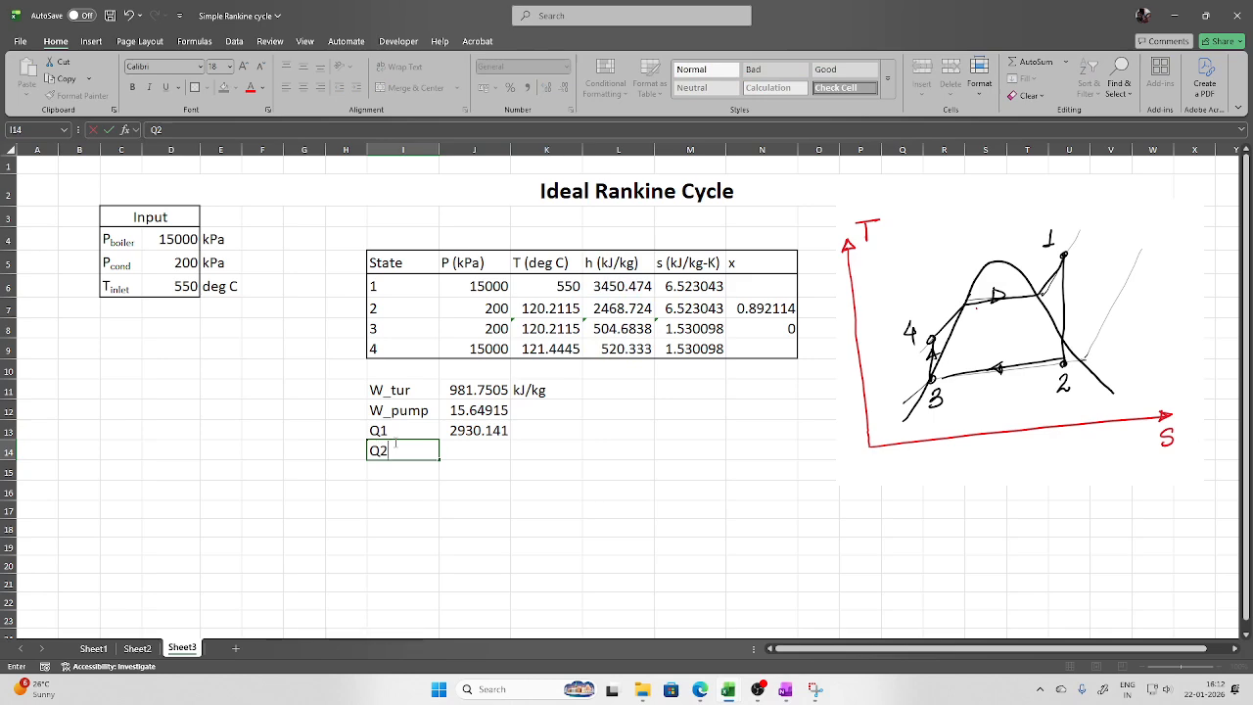
{"action": "key", "text": "Tab"}
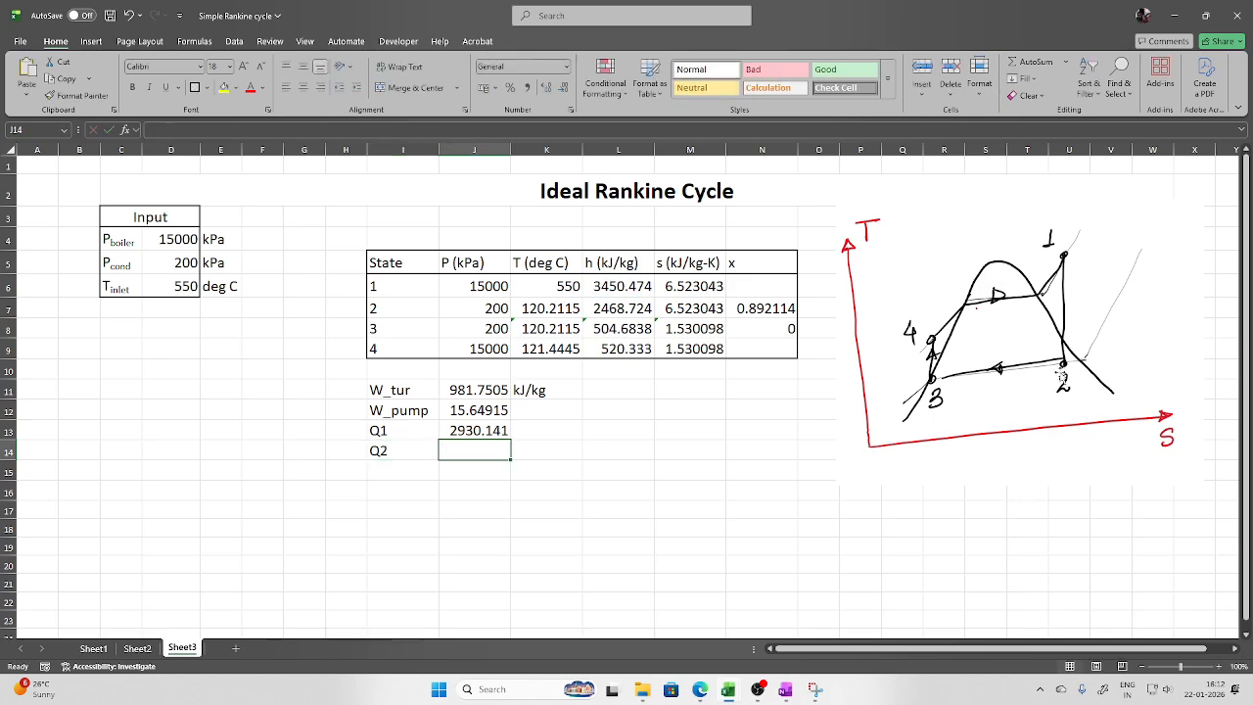
{"action": "type", "text": "="}
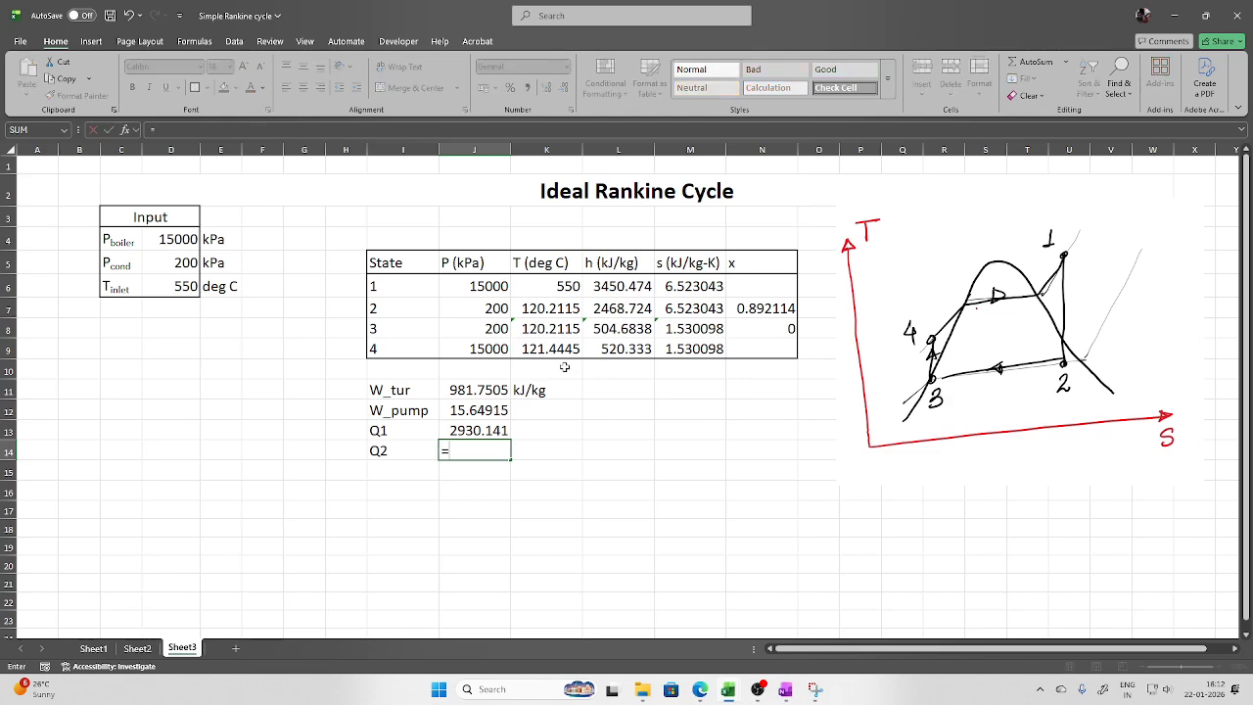
{"action": "left_click", "coordinate": [627, 311]}
{"action": "type", "text": "-"}
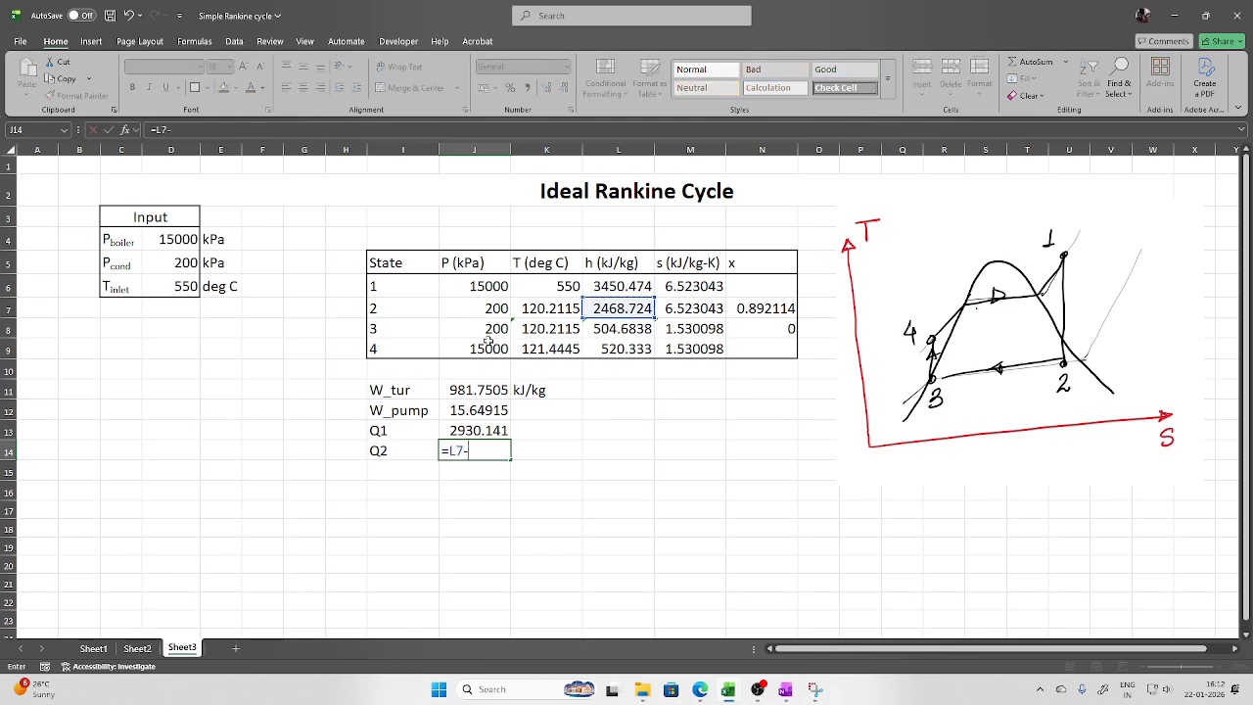
{"action": "left_click", "coordinate": [607, 329]}
{"action": "key", "text": "Return"}
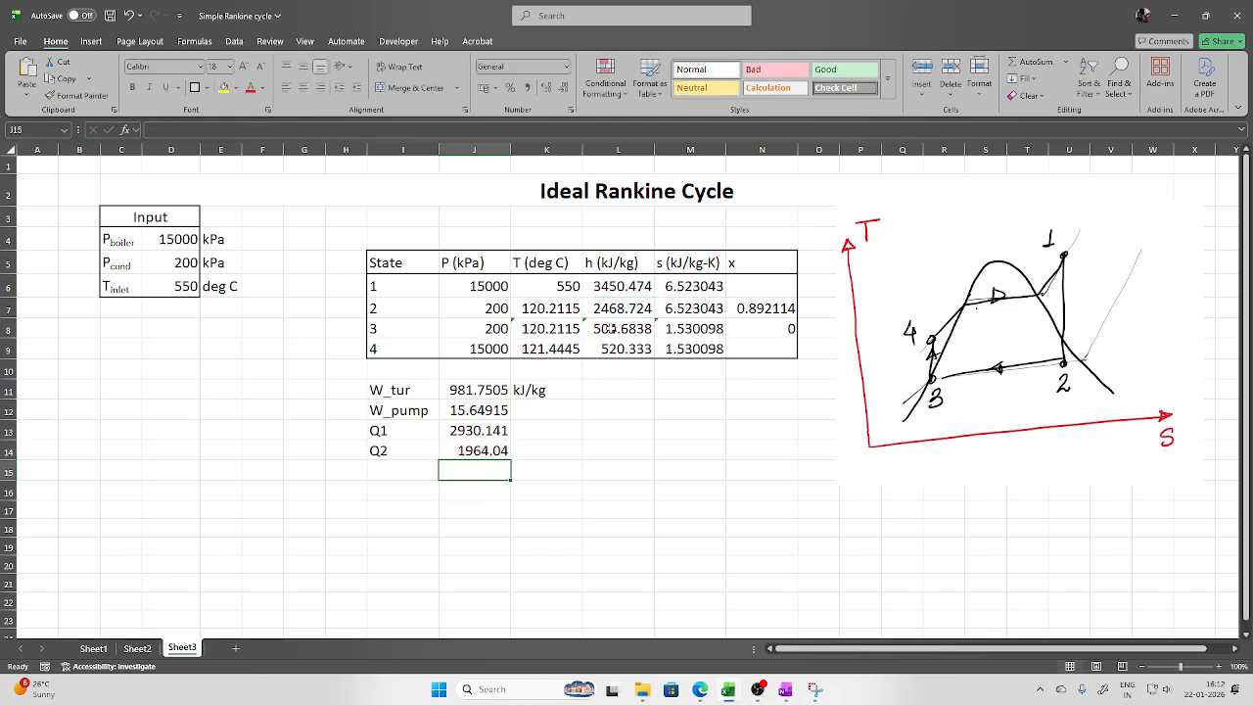
Fill the kJ/kg unit from K11 down to K14 beside W_pump, Q1 and Q2
{"action": "left_click", "coordinate": [574, 396]}
{"action": "left_click_drag", "start_coordinate": [576, 402], "coordinate": [588, 456]}
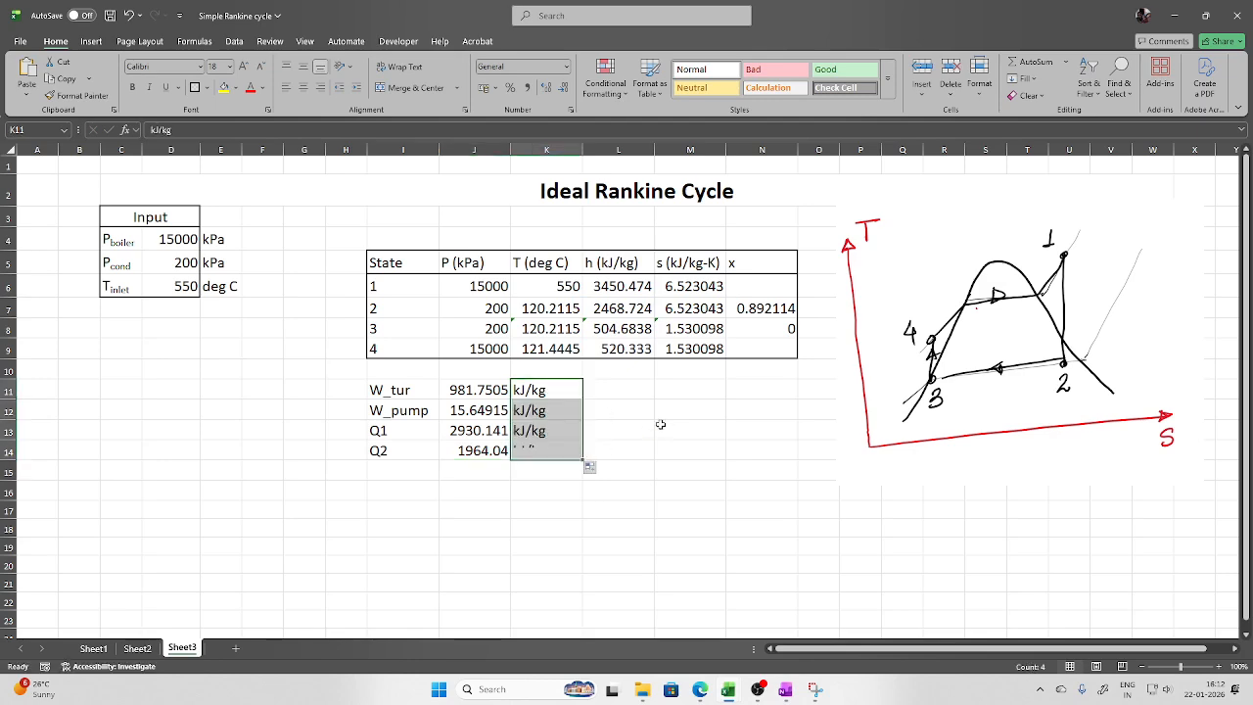
{"action": "left_click", "coordinate": [663, 424]}
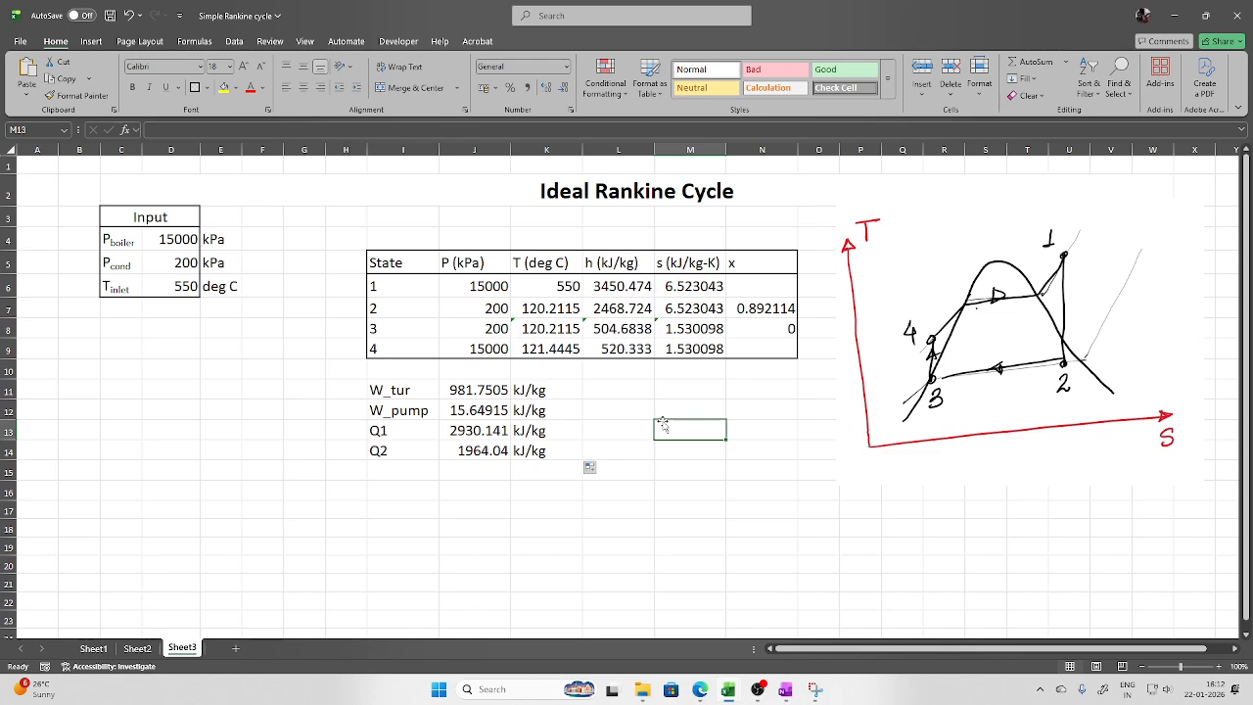
{"action": "left_click", "coordinate": [613, 384]}
{"action": "left_click", "coordinate": [91, 41]}
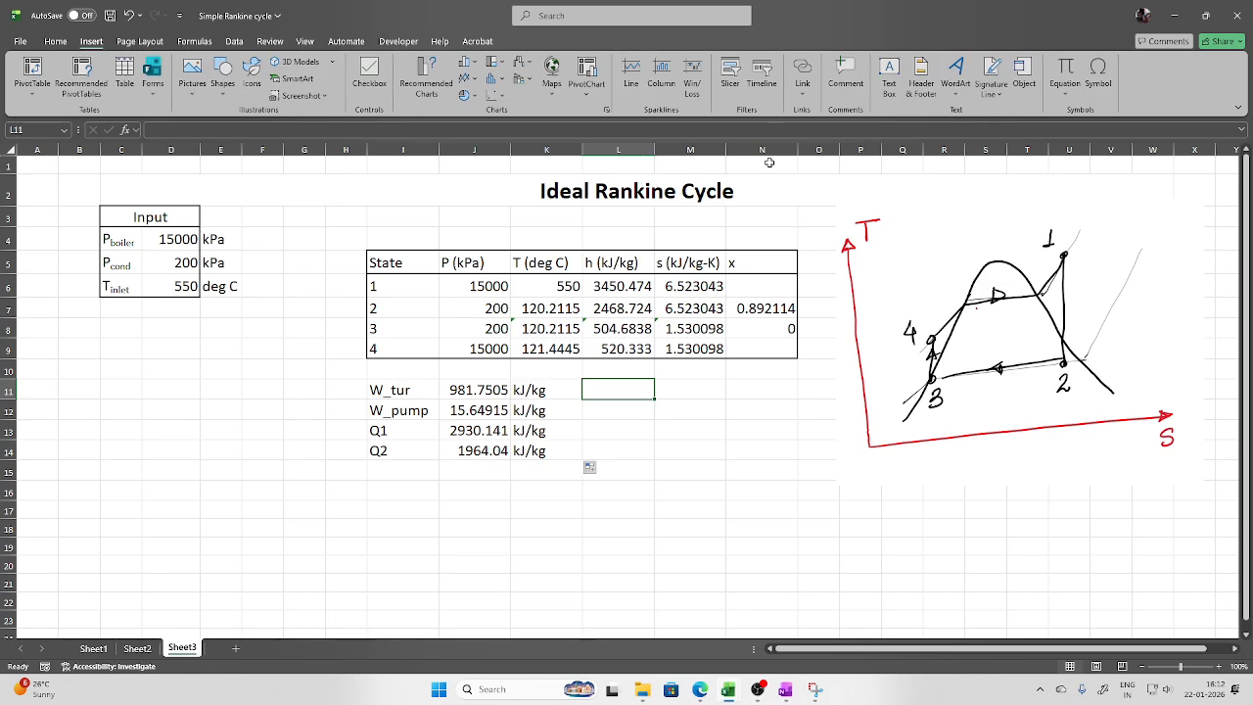
Insert the Σ symbol into L11 and complete the label as ΣW
{"action": "left_click", "coordinate": [1098, 79]}
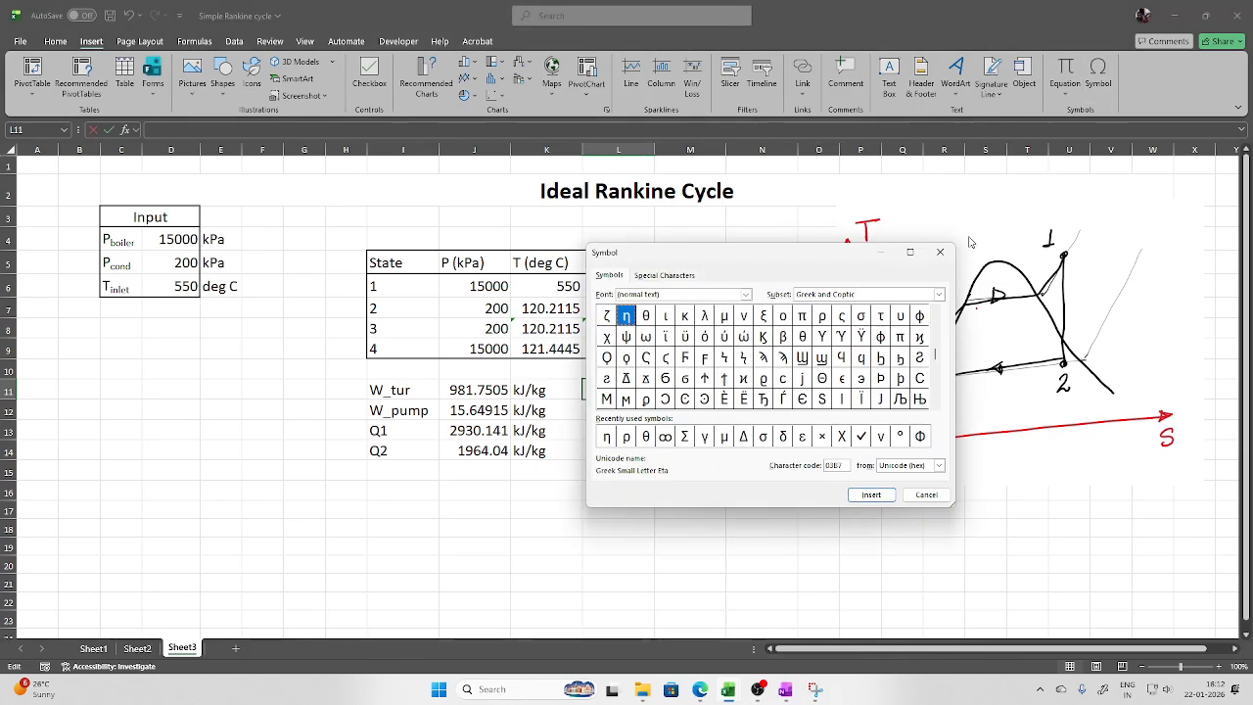
{"action": "left_click", "coordinate": [685, 436]}
{"action": "left_click", "coordinate": [872, 494]}
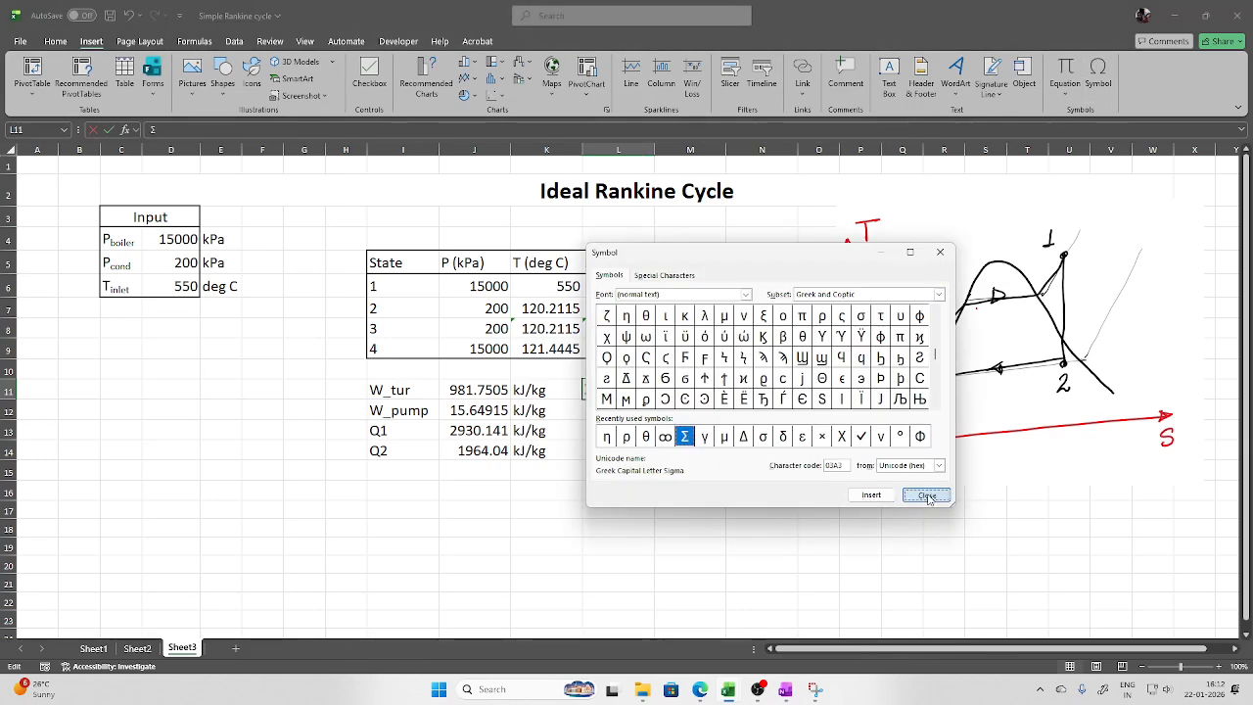
{"action": "left_click", "coordinate": [926, 494]}
{"action": "left_click", "coordinate": [741, 459]}
{"action": "double_click", "coordinate": [634, 391]}
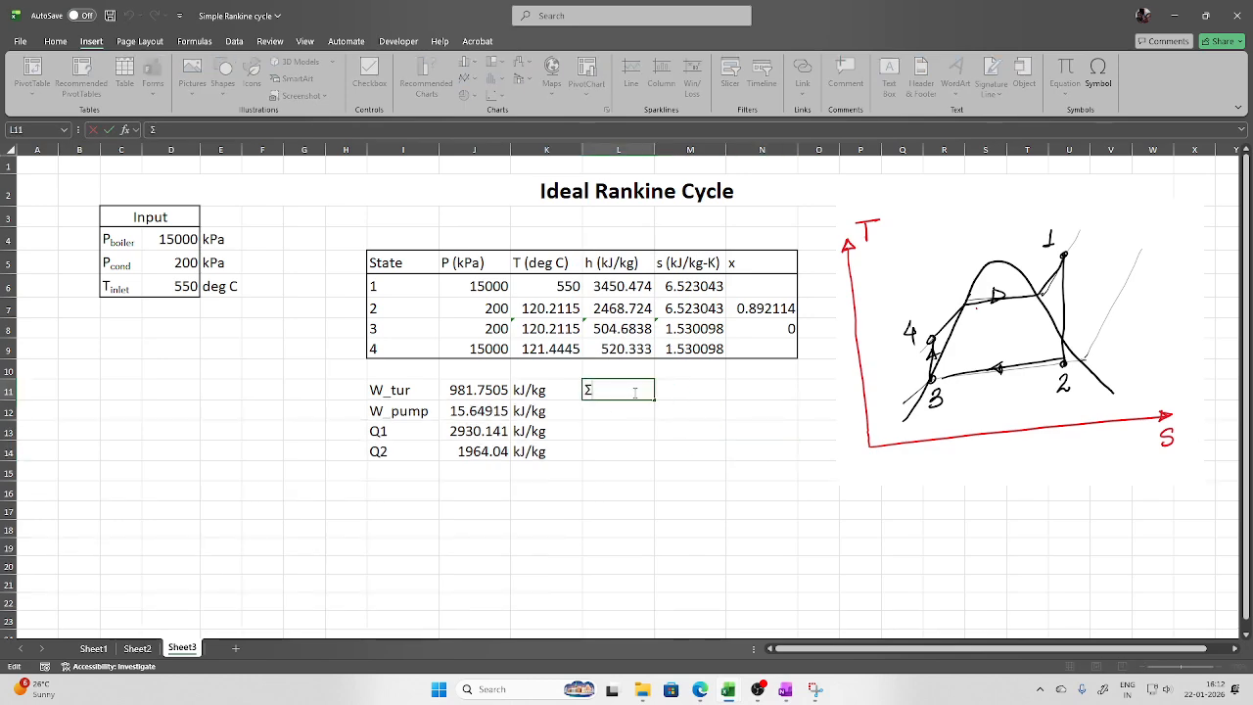
{"action": "type", "text": "W"}
{"action": "key", "text": "Return"}
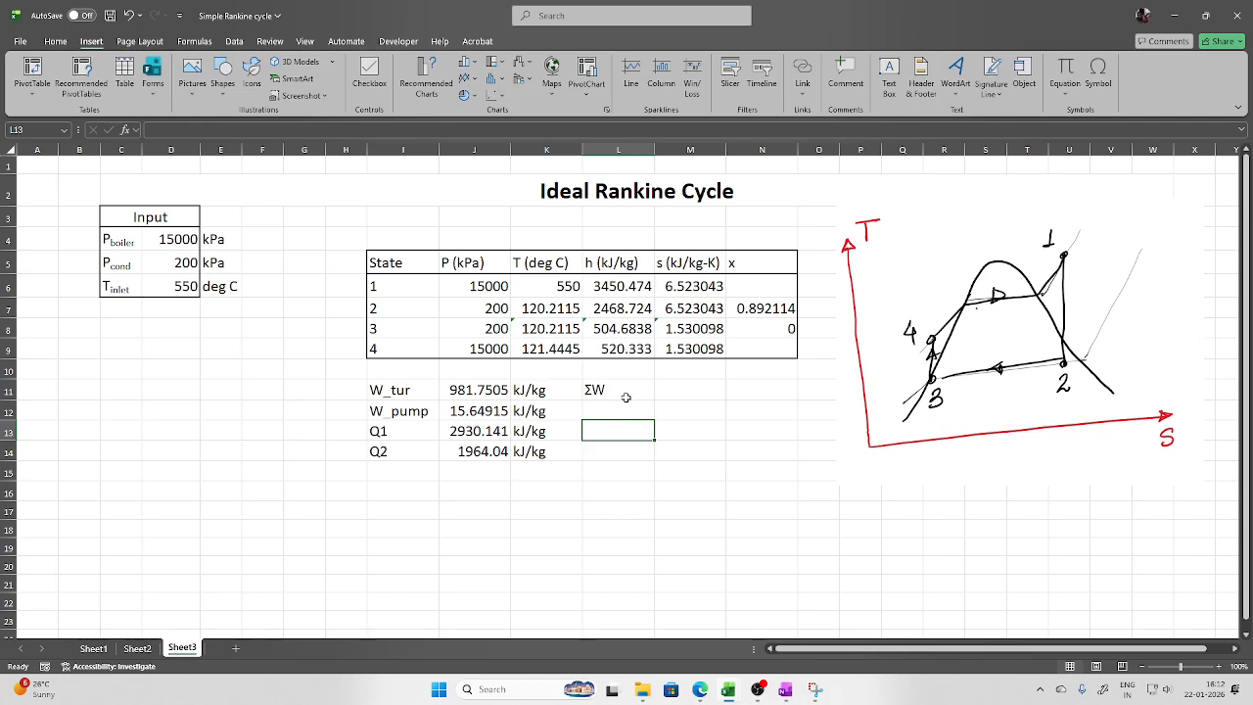
Copy the ΣW label into L12 and edit it to read ΣQ
{"action": "left_click", "coordinate": [617, 391]}
{"action": "left_click_drag", "start_coordinate": [654, 401], "coordinate": [620, 414]}
{"action": "double_click", "coordinate": [619, 412]}
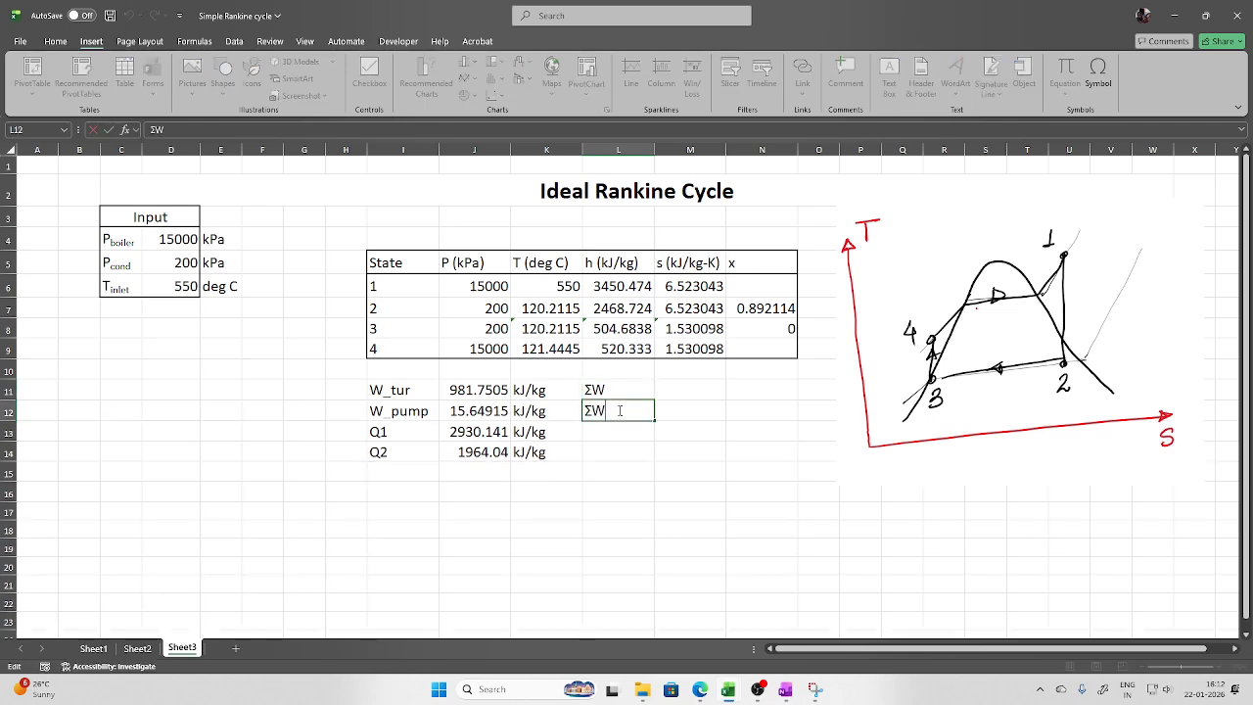
{"action": "key", "text": "BackSpace"}
{"action": "type", "text": "Q"}
{"action": "left_click", "coordinate": [706, 388]}
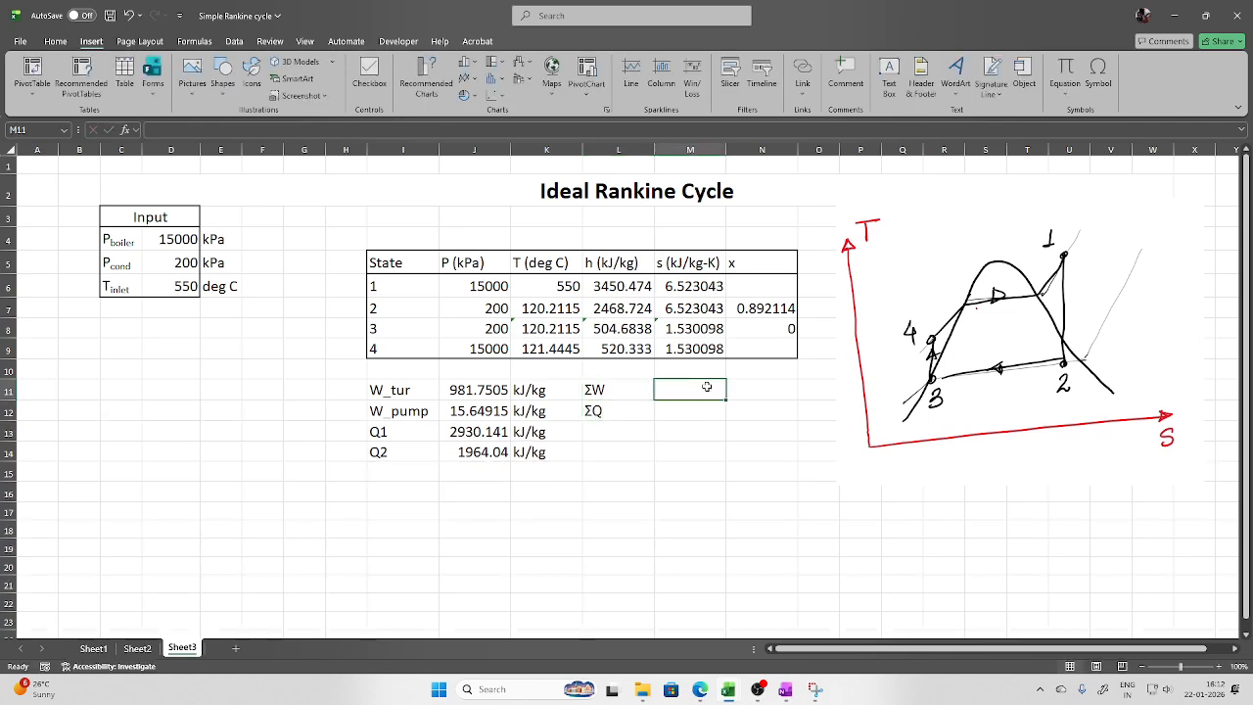
{"action": "type", "text": "="}
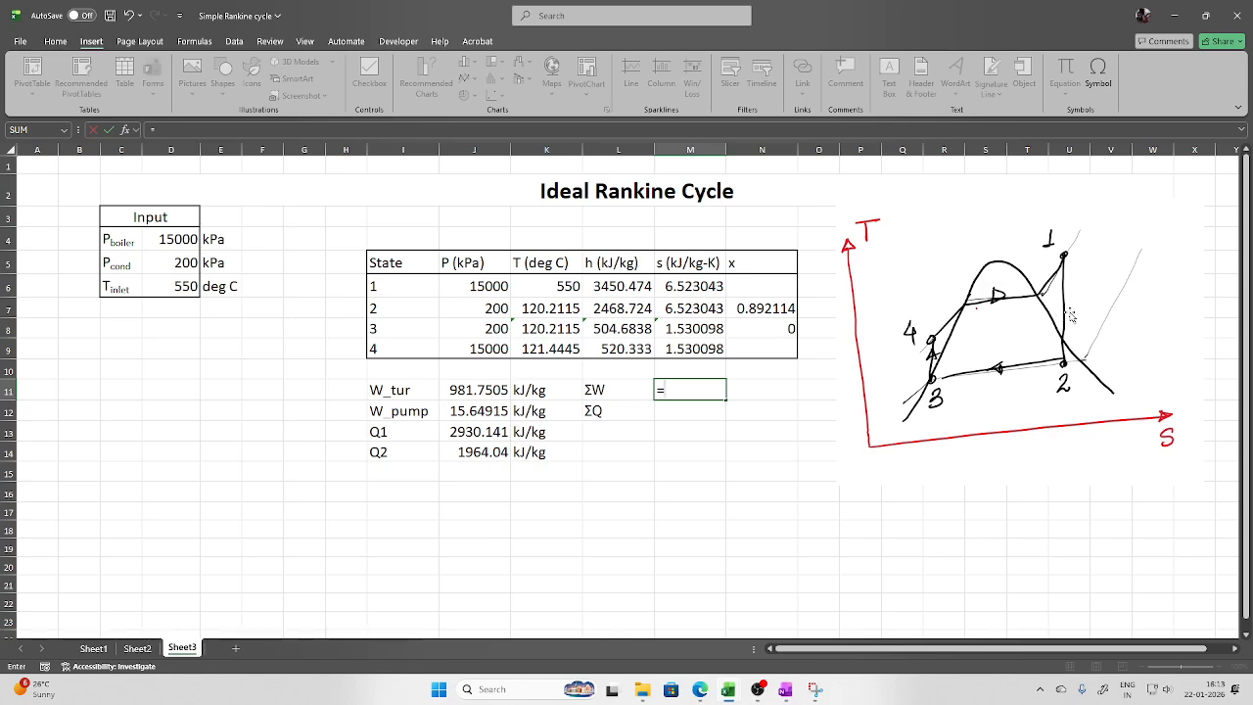
Compute ΣW as =J11-J12 and ΣQ as =J13-J14, both giving 966.1013
{"action": "left_click", "coordinate": [495, 390]}
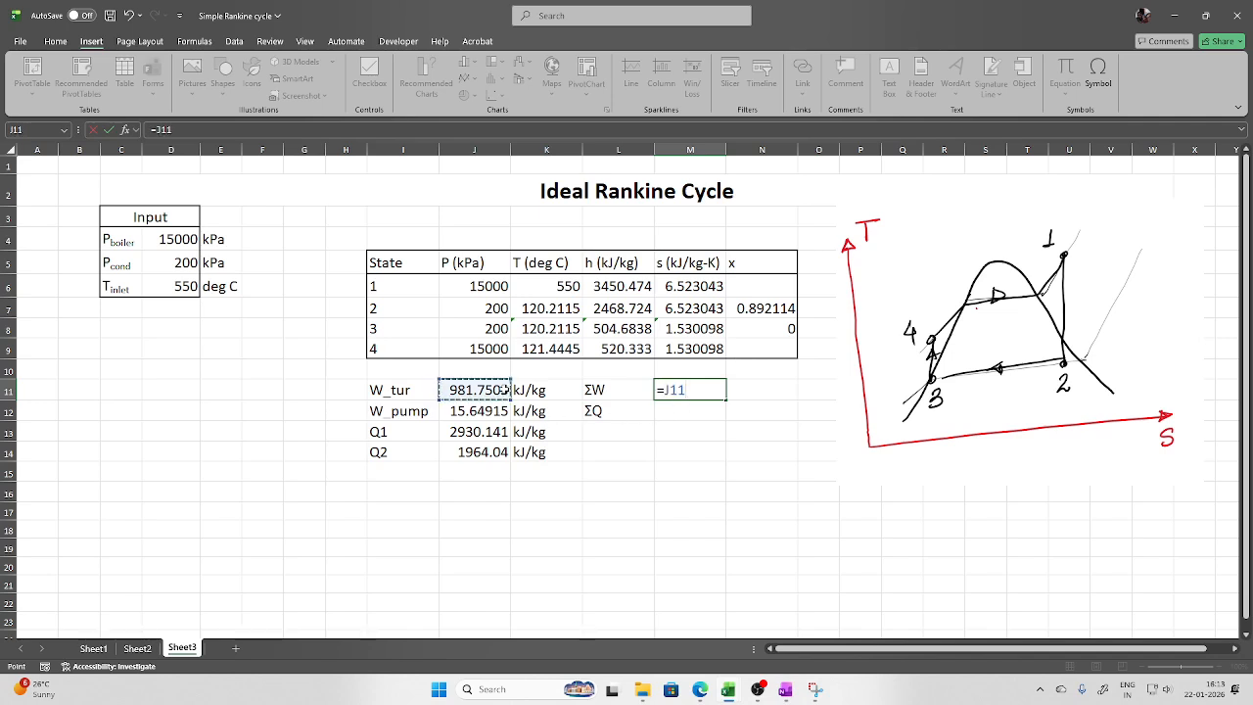
{"action": "type", "text": "-"}
{"action": "left_click", "coordinate": [490, 411]}
{"action": "key", "text": "Return"}
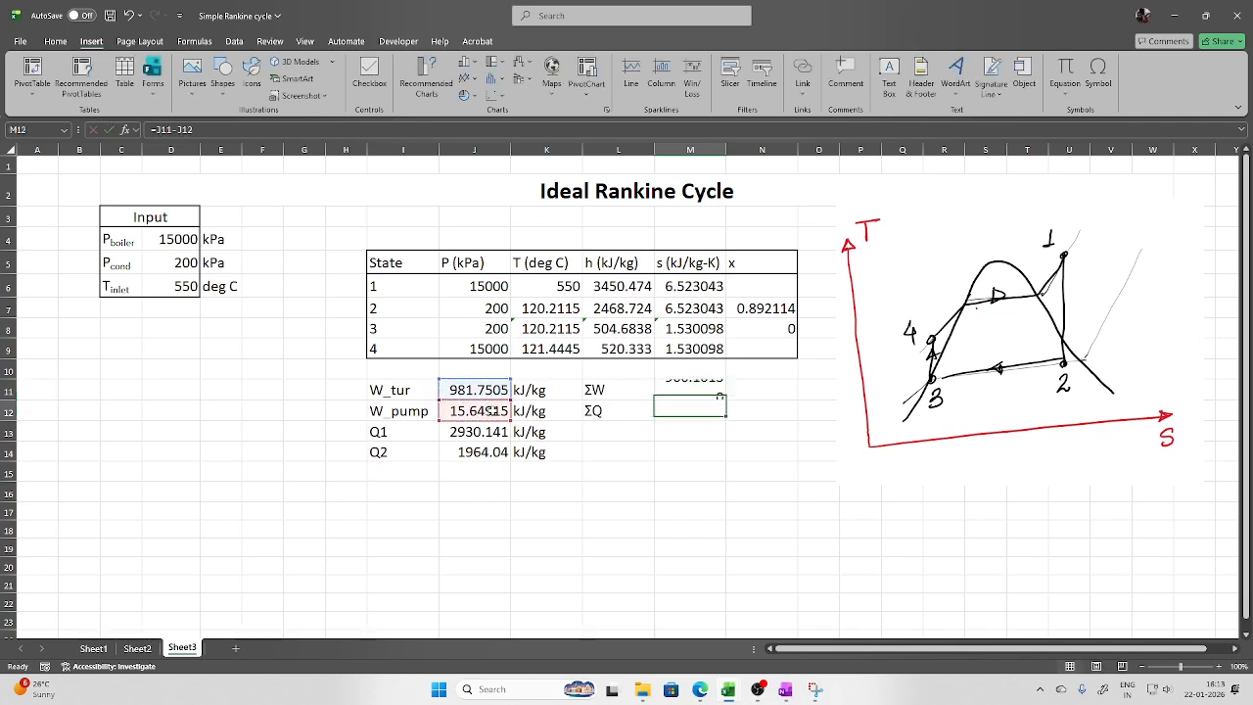
{"action": "type", "text": "="}
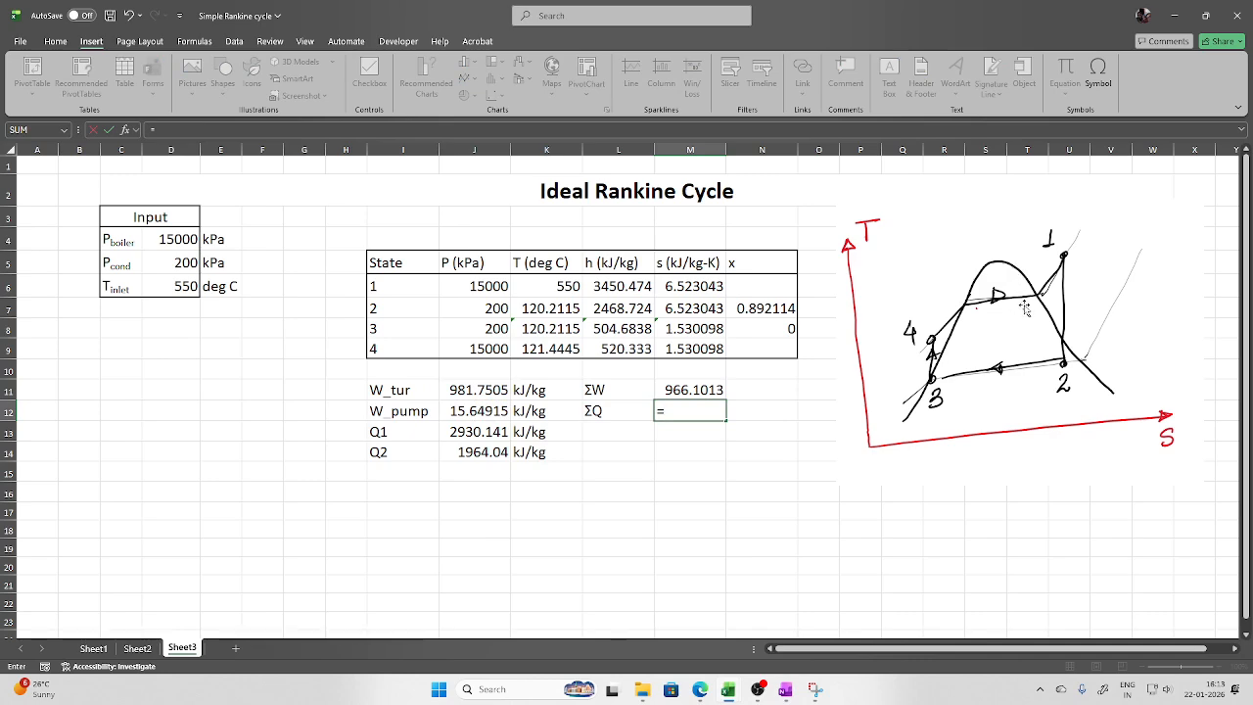
{"action": "left_click", "coordinate": [484, 432]}
{"action": "type", "text": "-"}
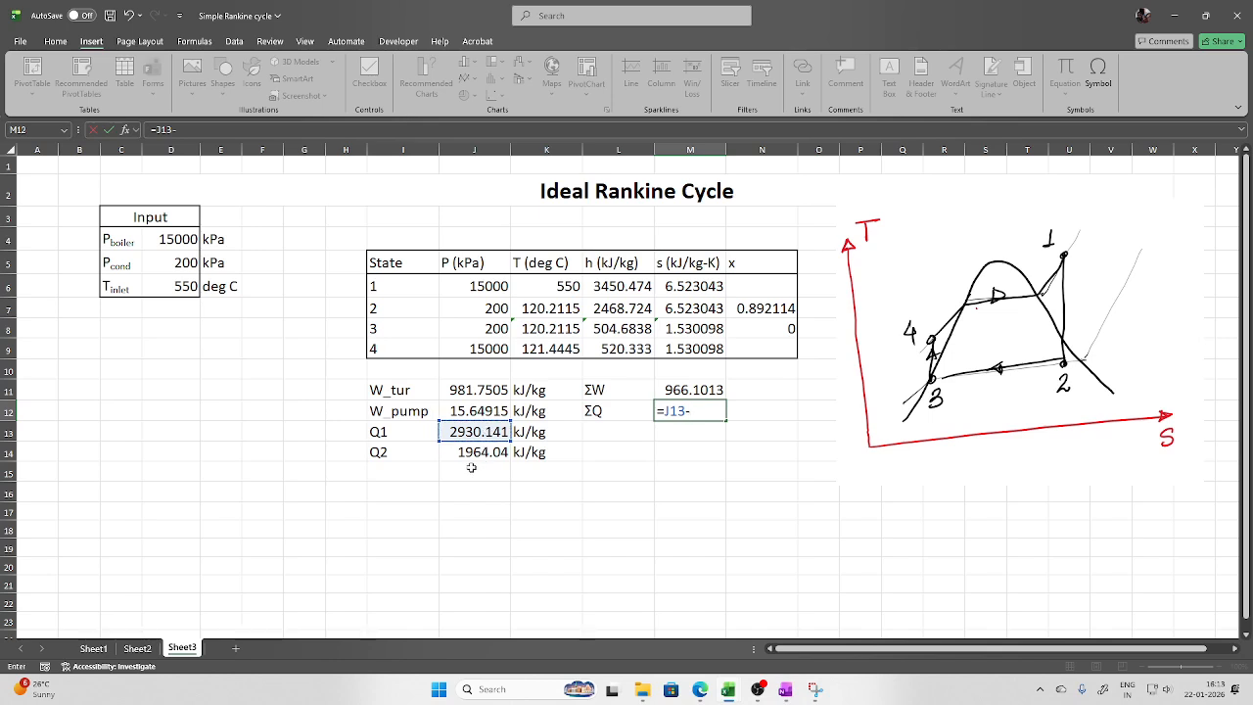
{"action": "left_click", "coordinate": [480, 453]}
{"action": "key", "text": "Return"}
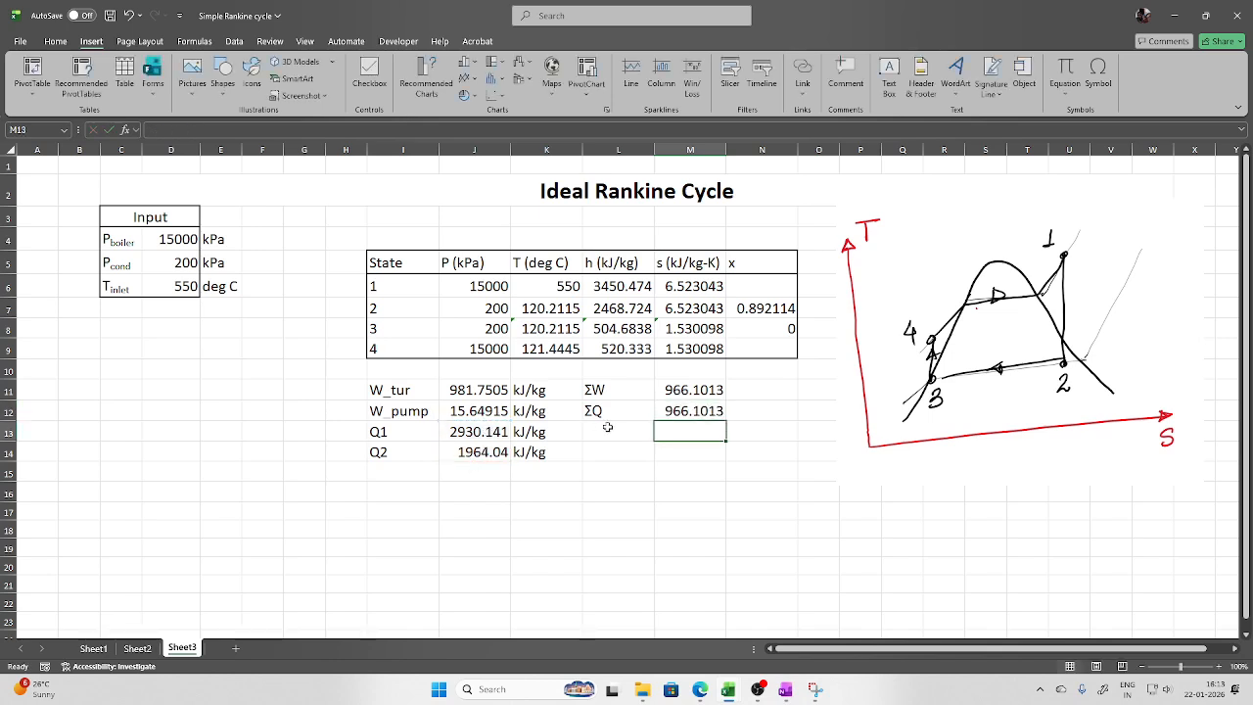
Copy the kJ/kg unit from K11 into N11 and fill it down to N12
{"action": "left_click_drag", "start_coordinate": [685, 390], "coordinate": [687, 410]}
{"action": "left_click", "coordinate": [529, 390]}
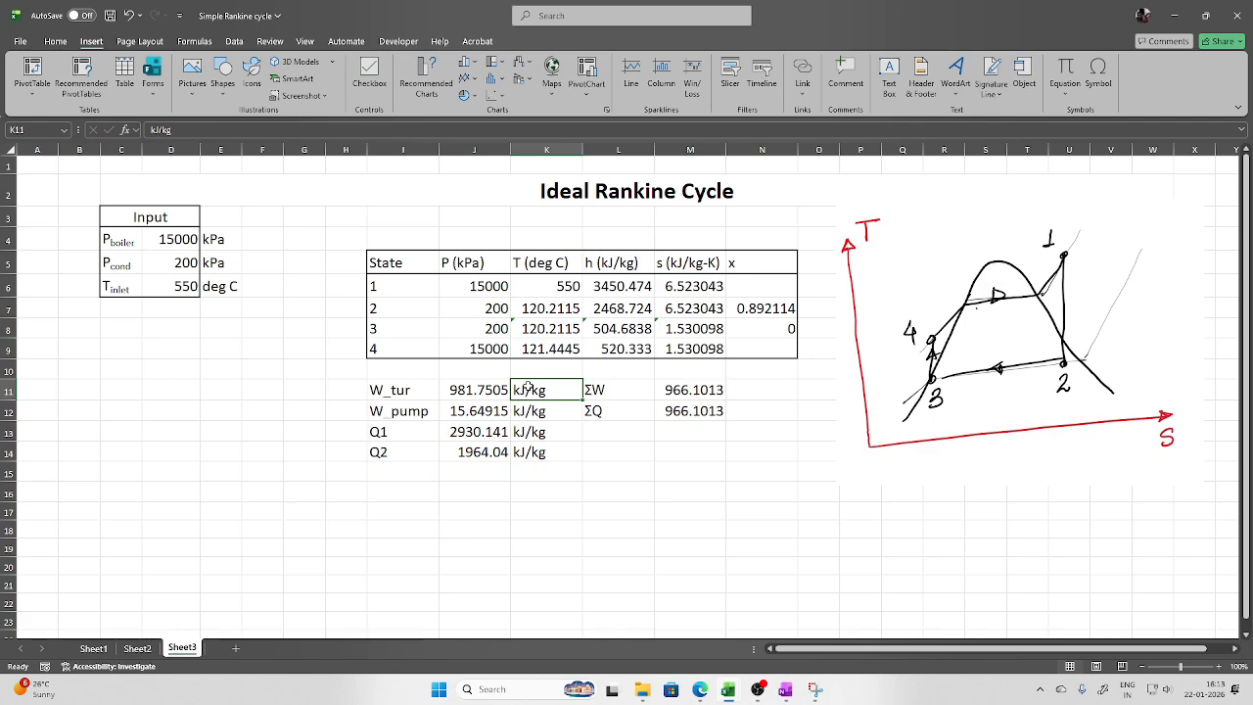
{"action": "key", "text": "ctrl+c"}
{"action": "left_click", "coordinate": [769, 390]}
{"action": "key", "text": "ctrl+v"}
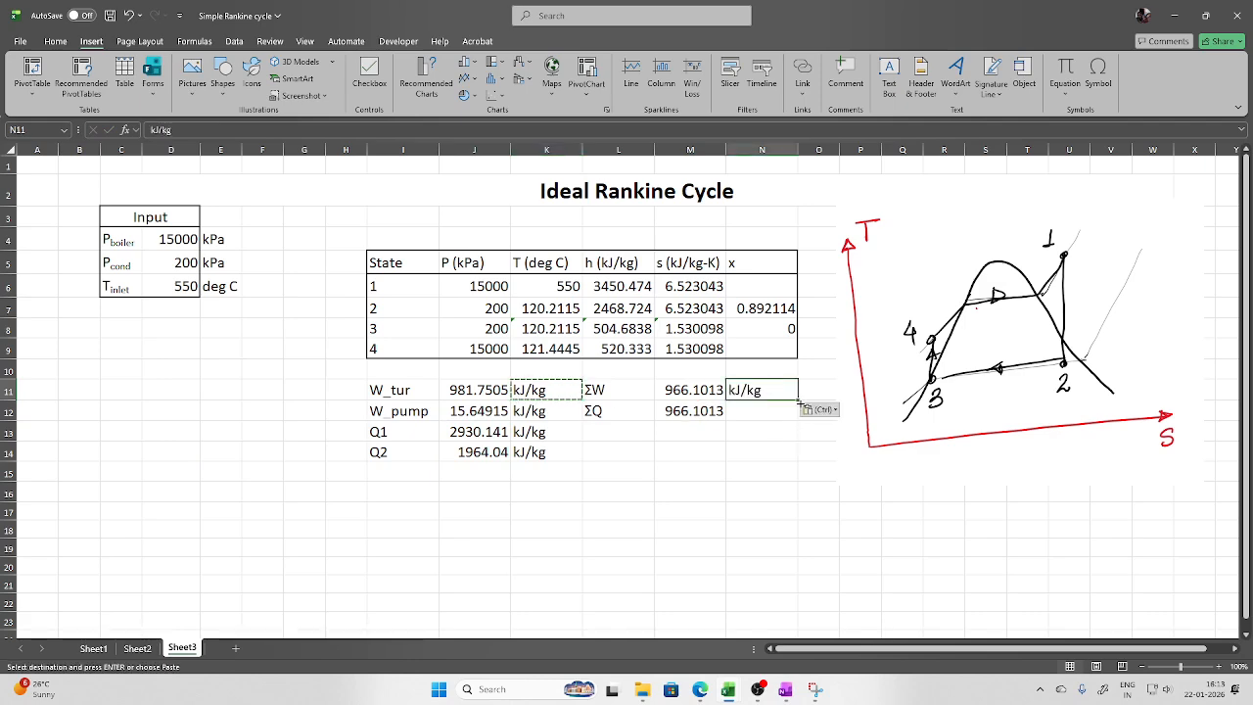
{"action": "left_click_drag", "start_coordinate": [797, 400], "coordinate": [797, 412]}
{"action": "left_click", "coordinate": [750, 477]}
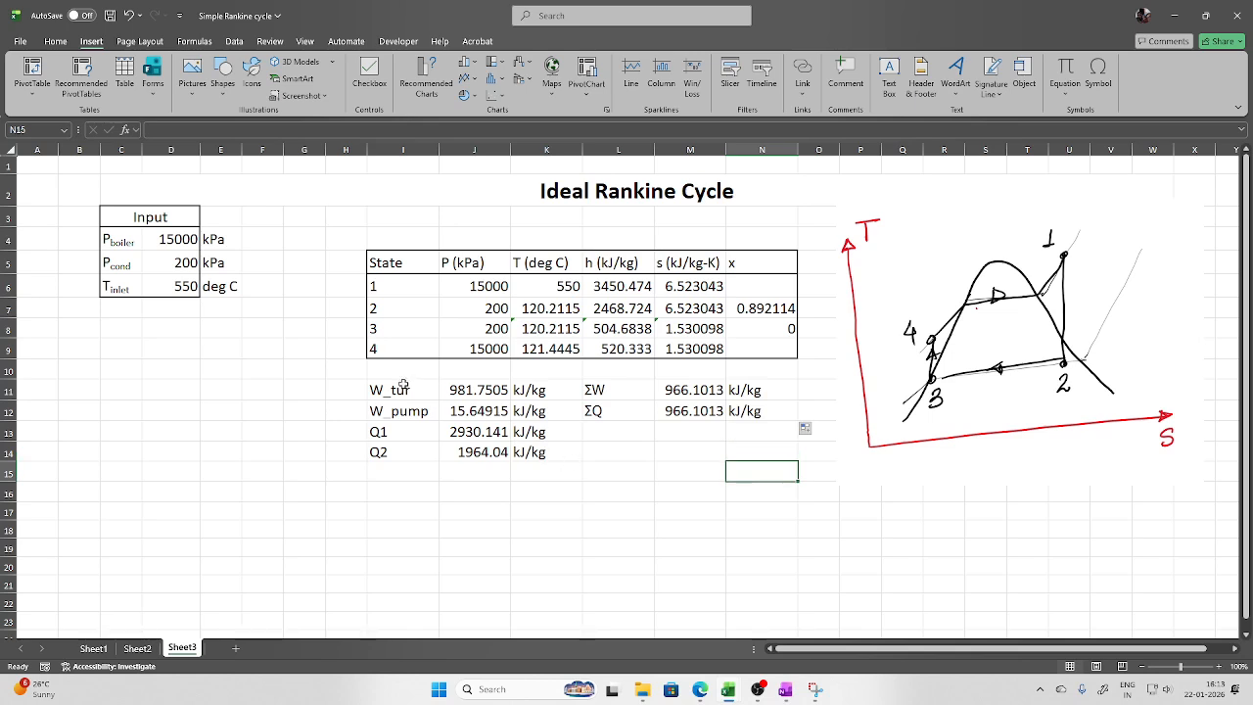
{"action": "left_click_drag", "start_coordinate": [403, 384], "coordinate": [530, 453]}
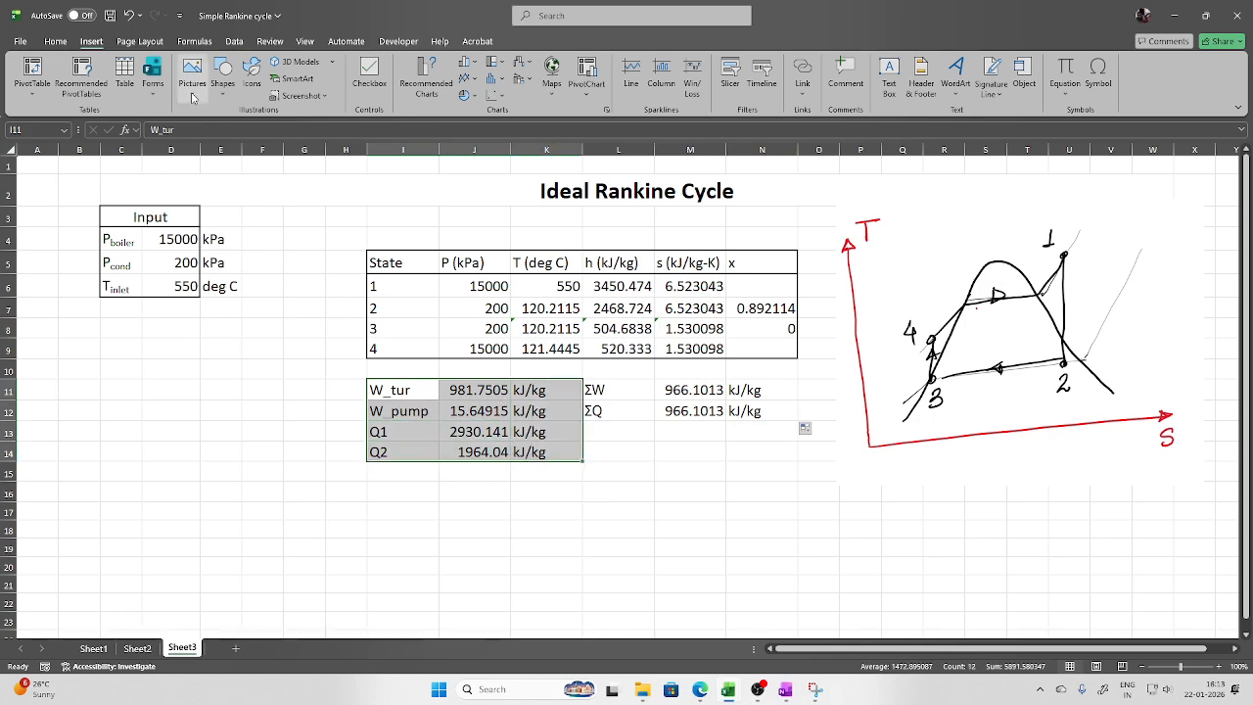
Box the W and Q results with an outside border and add an η label in L13
{"action": "left_click", "coordinate": [56, 42]}
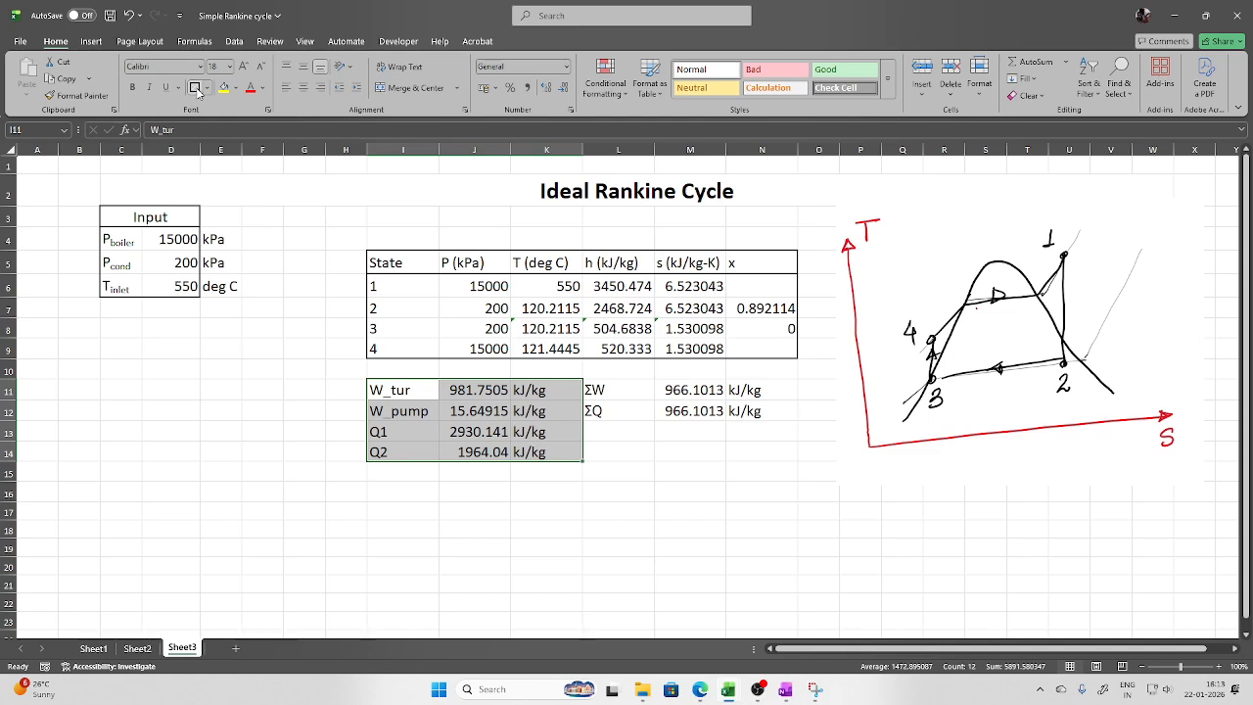
{"action": "left_click", "coordinate": [632, 434]}
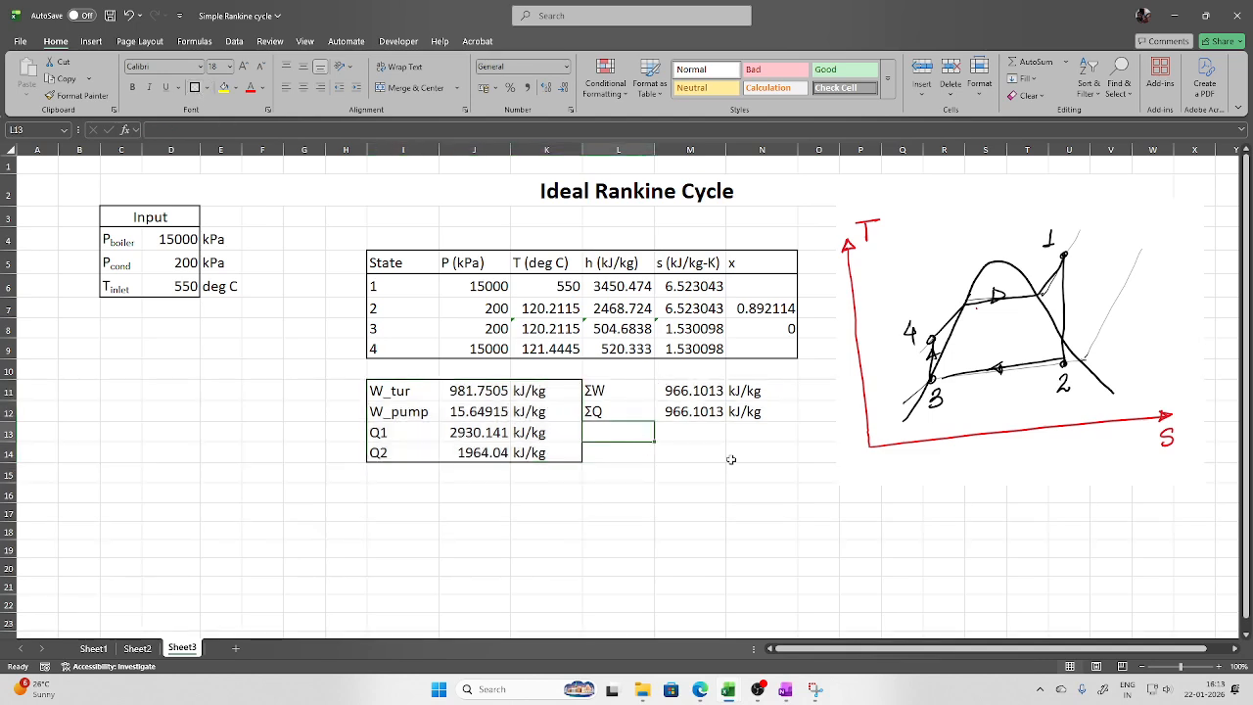
{"action": "left_click", "coordinate": [91, 41]}
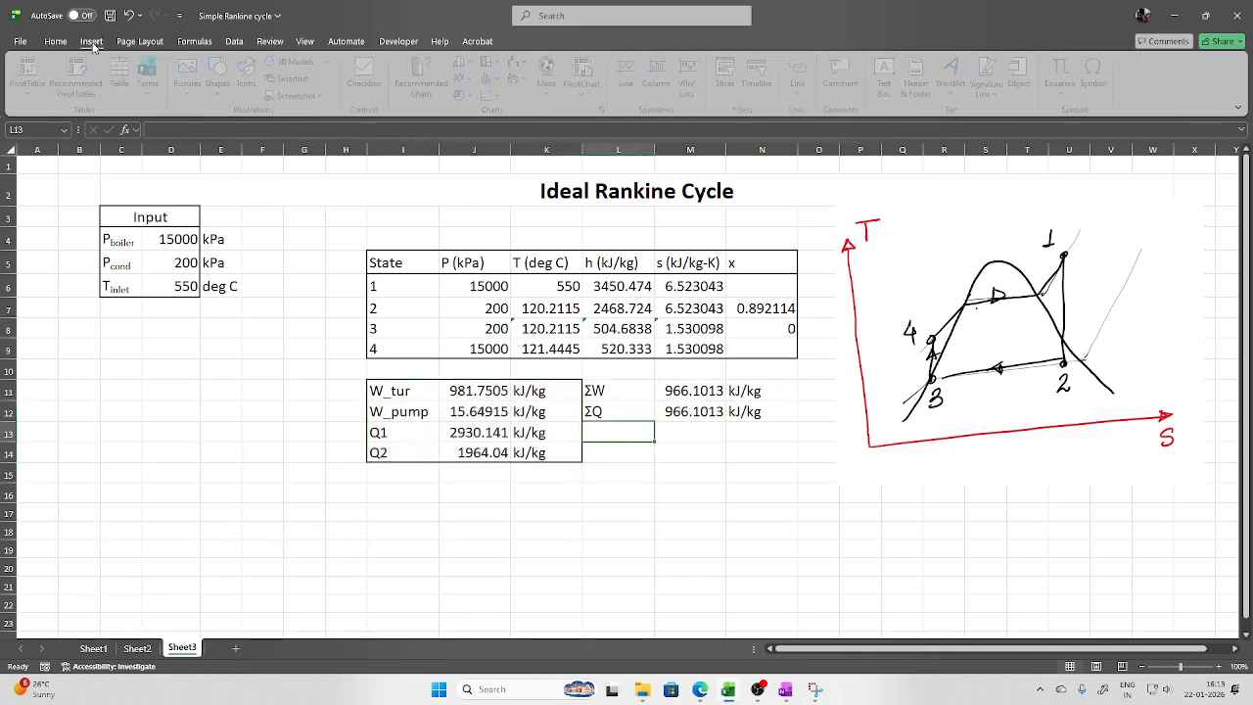
{"action": "left_click", "coordinate": [1096, 83]}
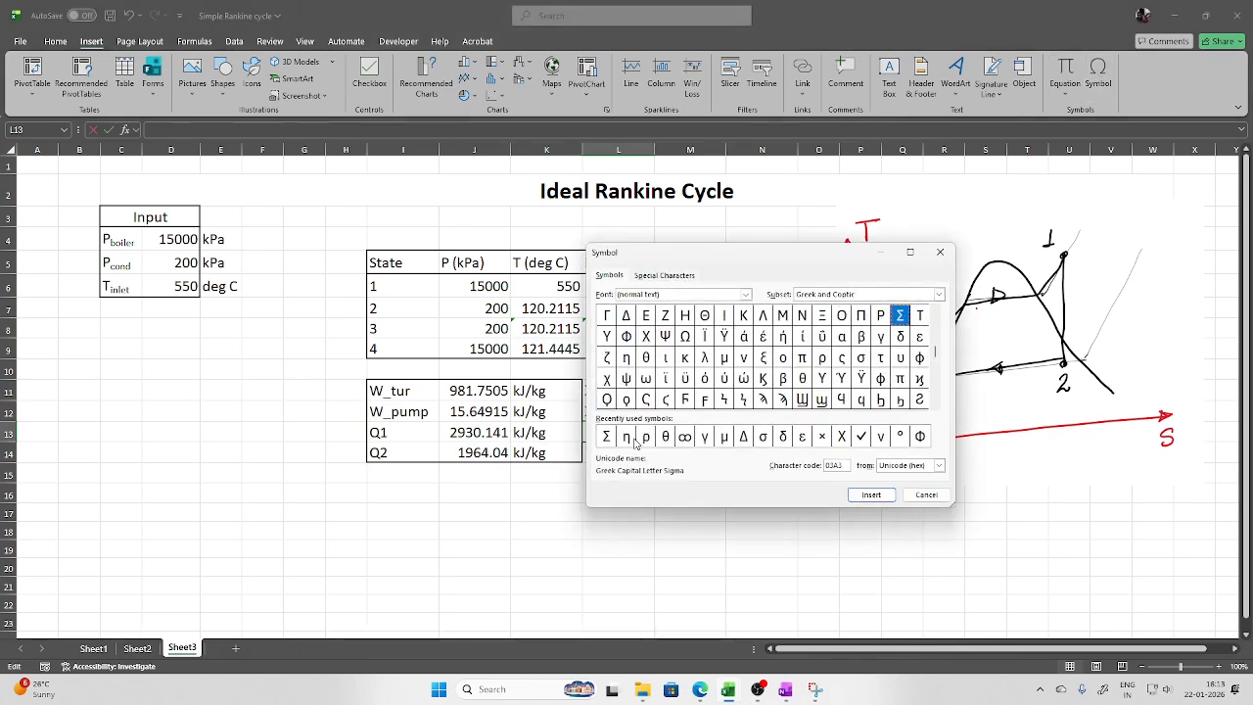
{"action": "left_click", "coordinate": [631, 437]}
{"action": "left_click", "coordinate": [870, 495]}
{"action": "left_click", "coordinate": [926, 494]}
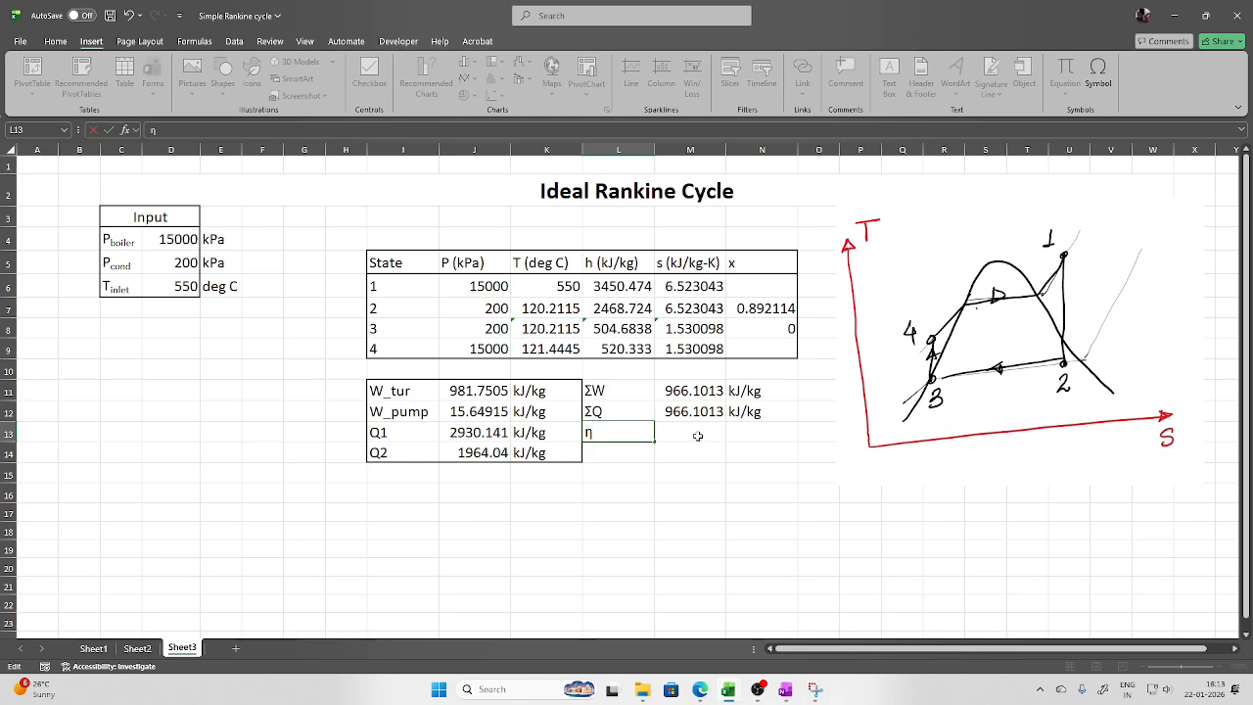
{"action": "left_click", "coordinate": [697, 436]}
Compute thermal efficiency in M13 as =1-J14/J13, giving 0.329712
{"action": "type", "text": "="}
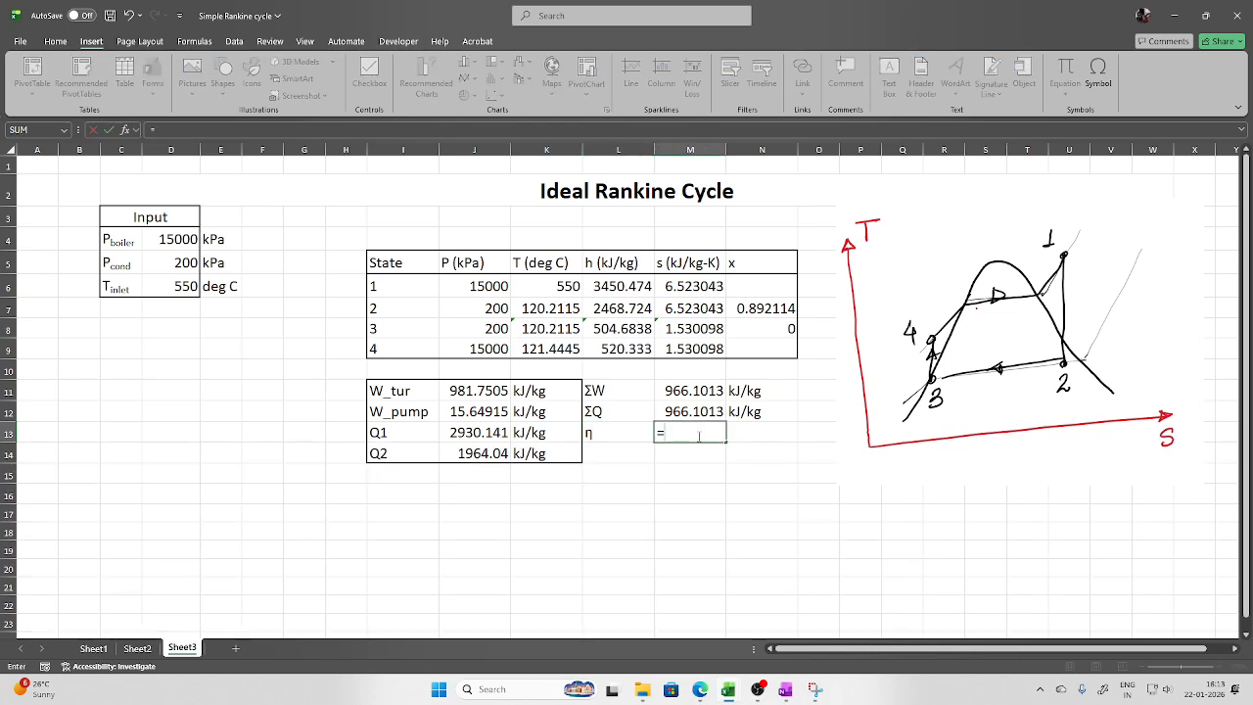
{"action": "type", "text": "1-"}
{"action": "left_click", "coordinate": [498, 453]}
{"action": "type", "text": "/"}
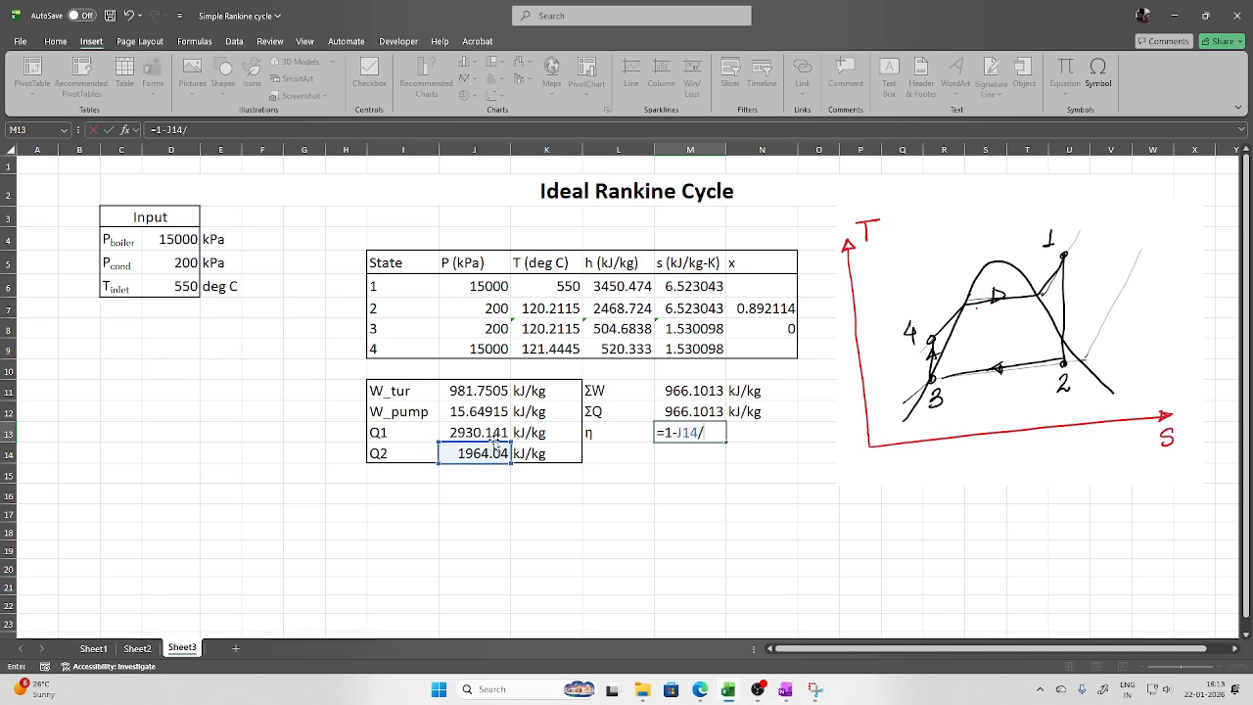
{"action": "left_click", "coordinate": [495, 432]}
{"action": "key", "text": "ctrl+Return"}
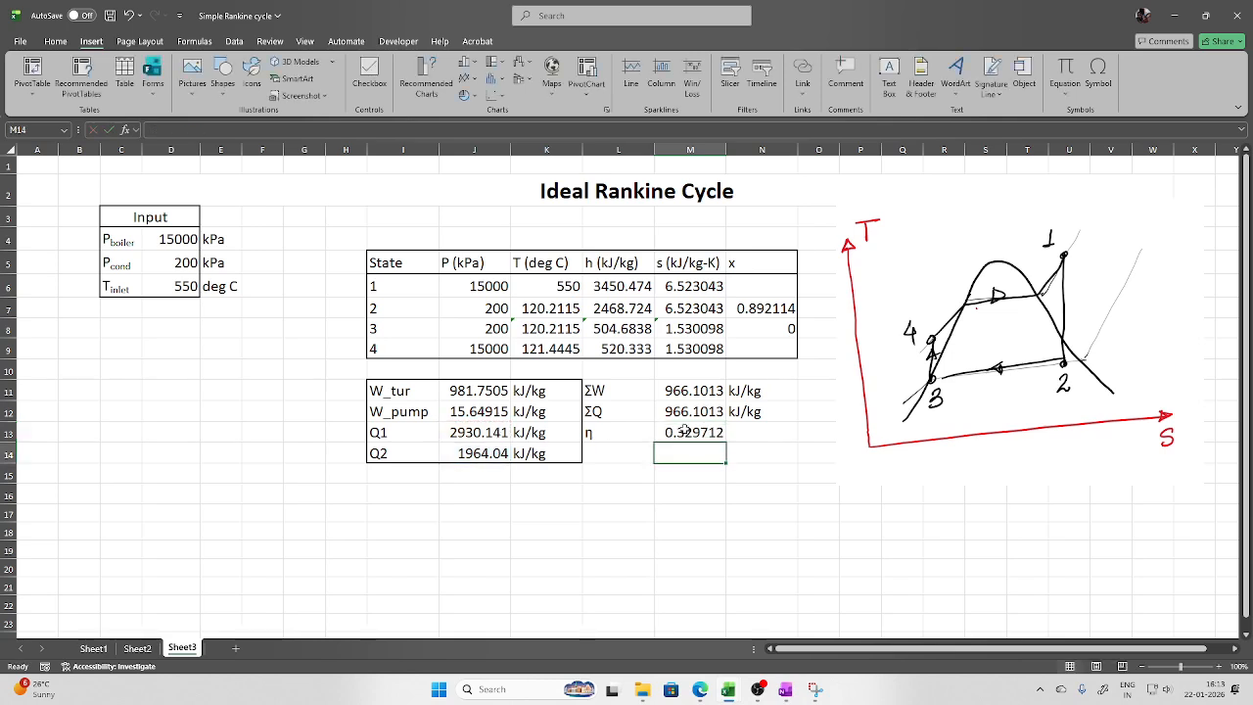
Show M13 as a percentage and relabel L13:L14 as η(Q) and η(W)
{"action": "left_click", "coordinate": [56, 41]}
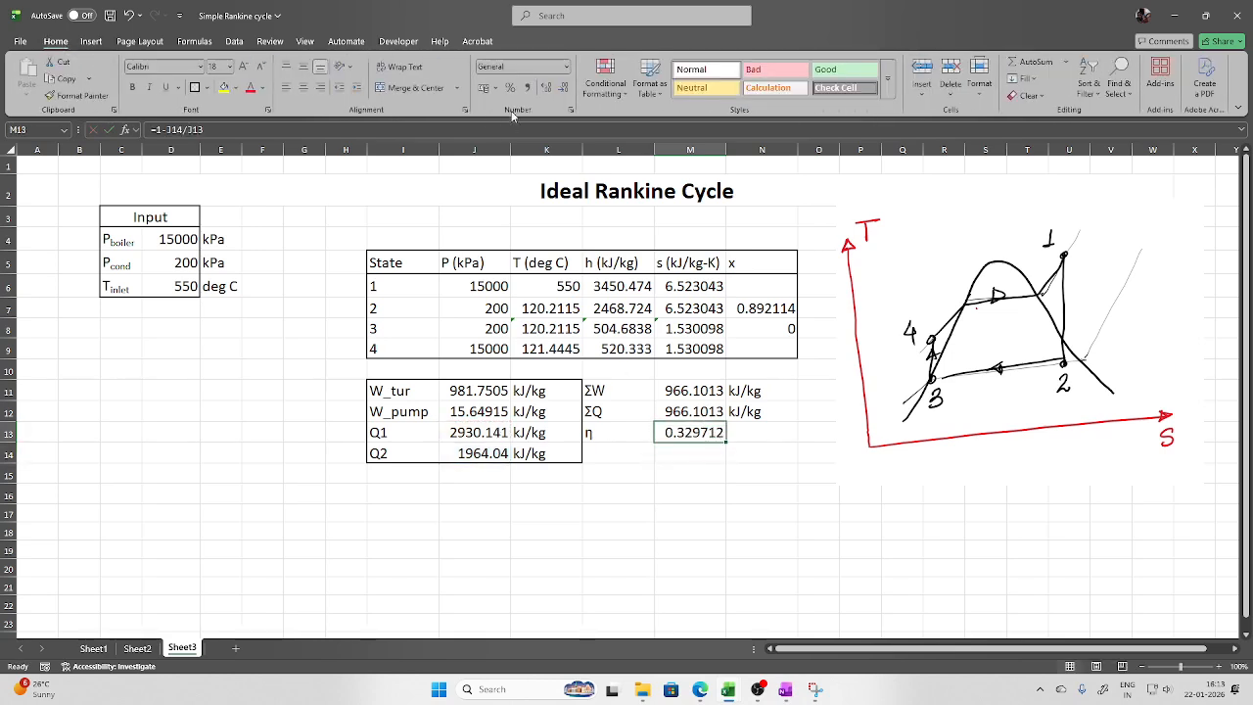
{"action": "left_click", "coordinate": [513, 89]}
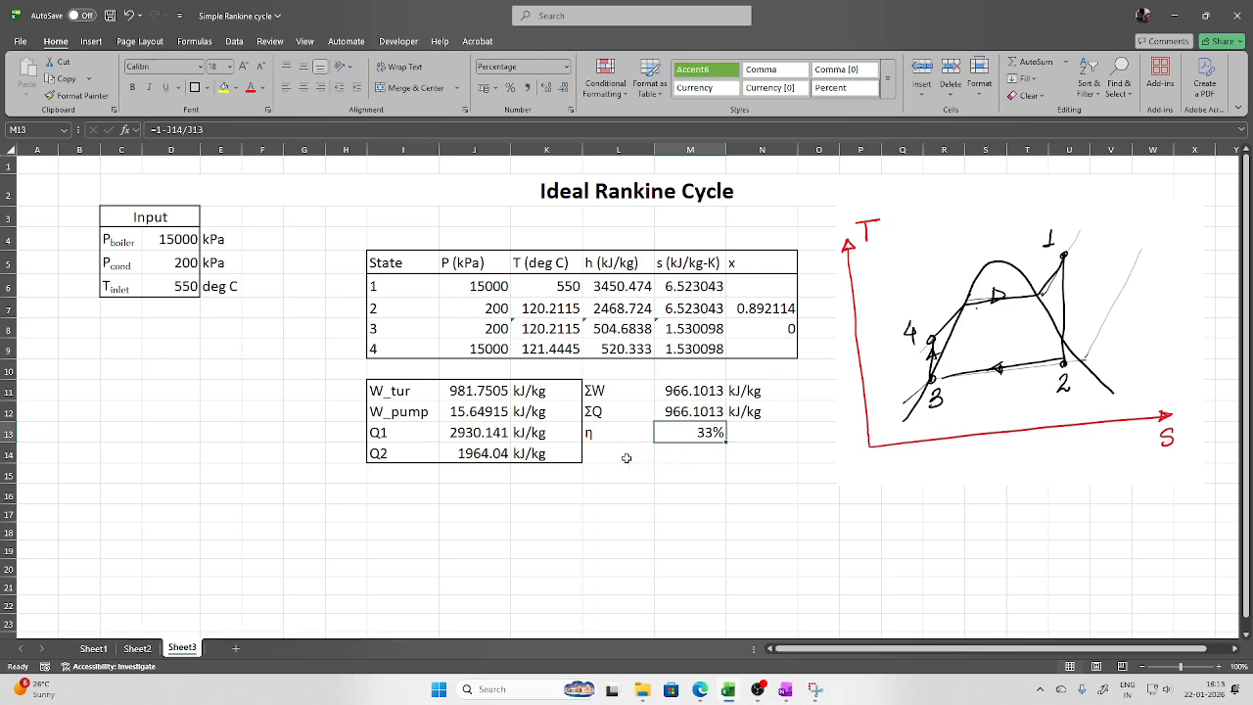
{"action": "left_click", "coordinate": [616, 437]}
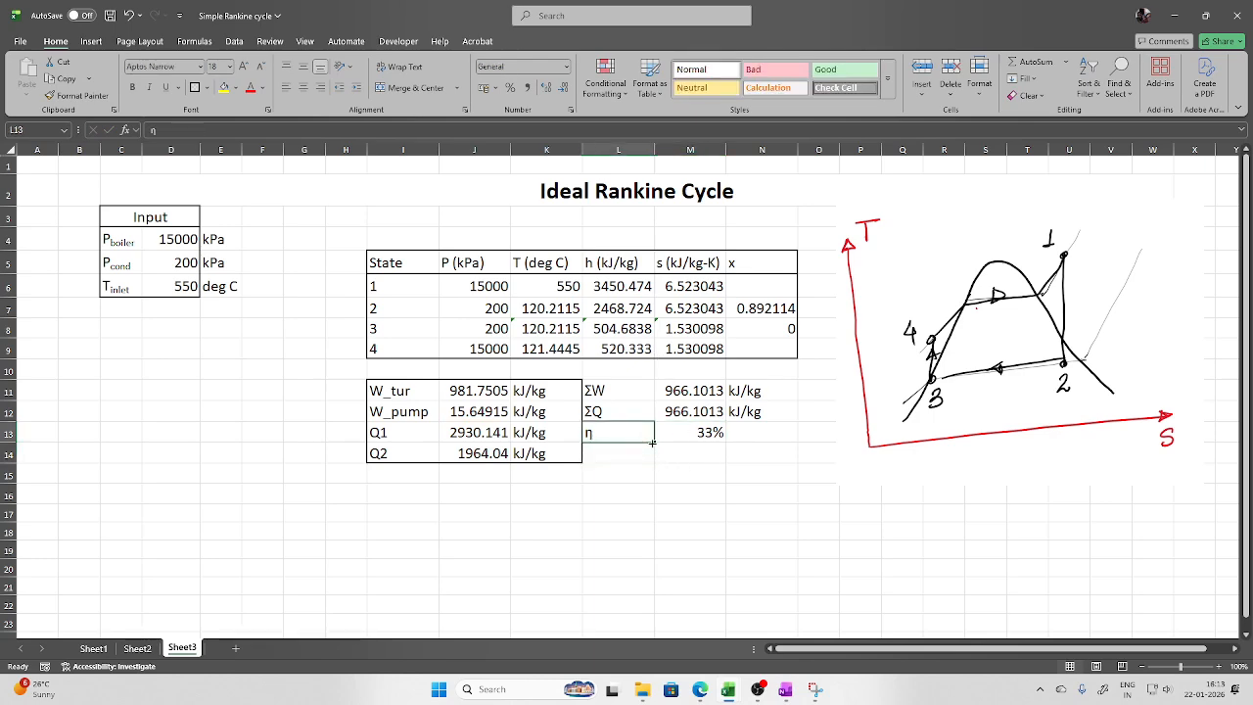
{"action": "left_click_drag", "start_coordinate": [654, 442], "coordinate": [648, 463]}
{"action": "double_click", "coordinate": [622, 433]}
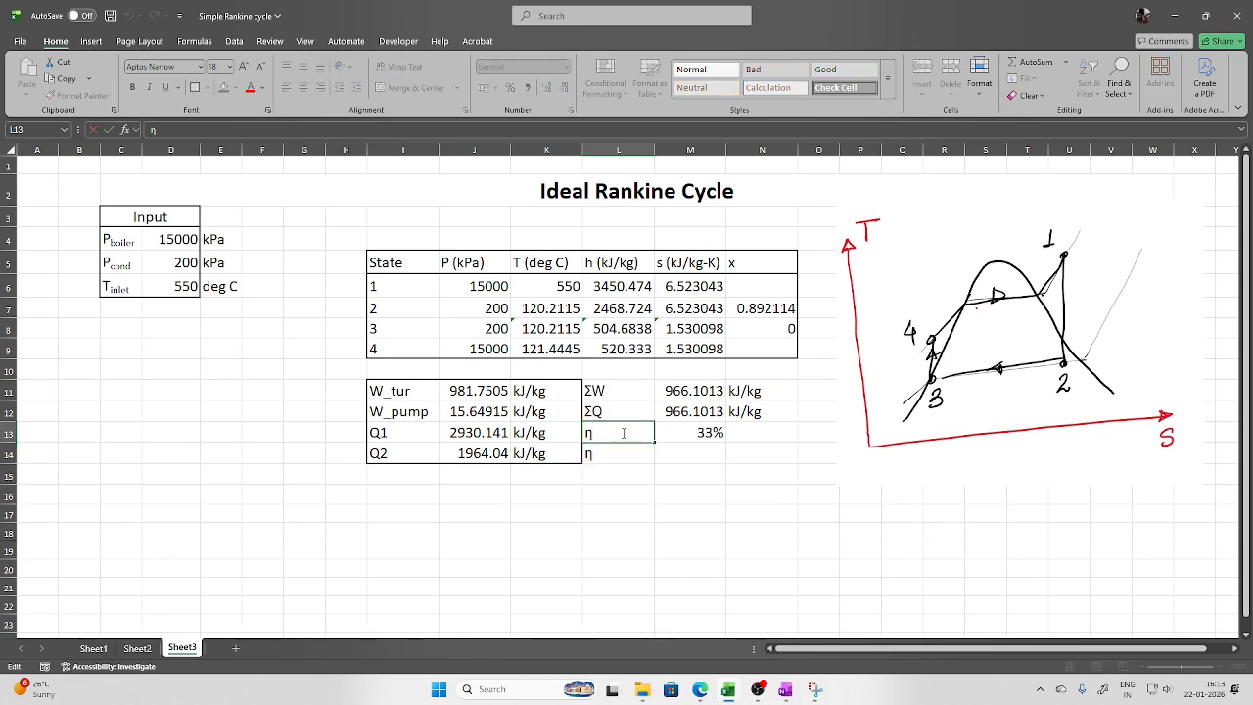
{"action": "type", "text": "(Q)"}
{"action": "double_click", "coordinate": [608, 452]}
{"action": "type", "text": "(W"}
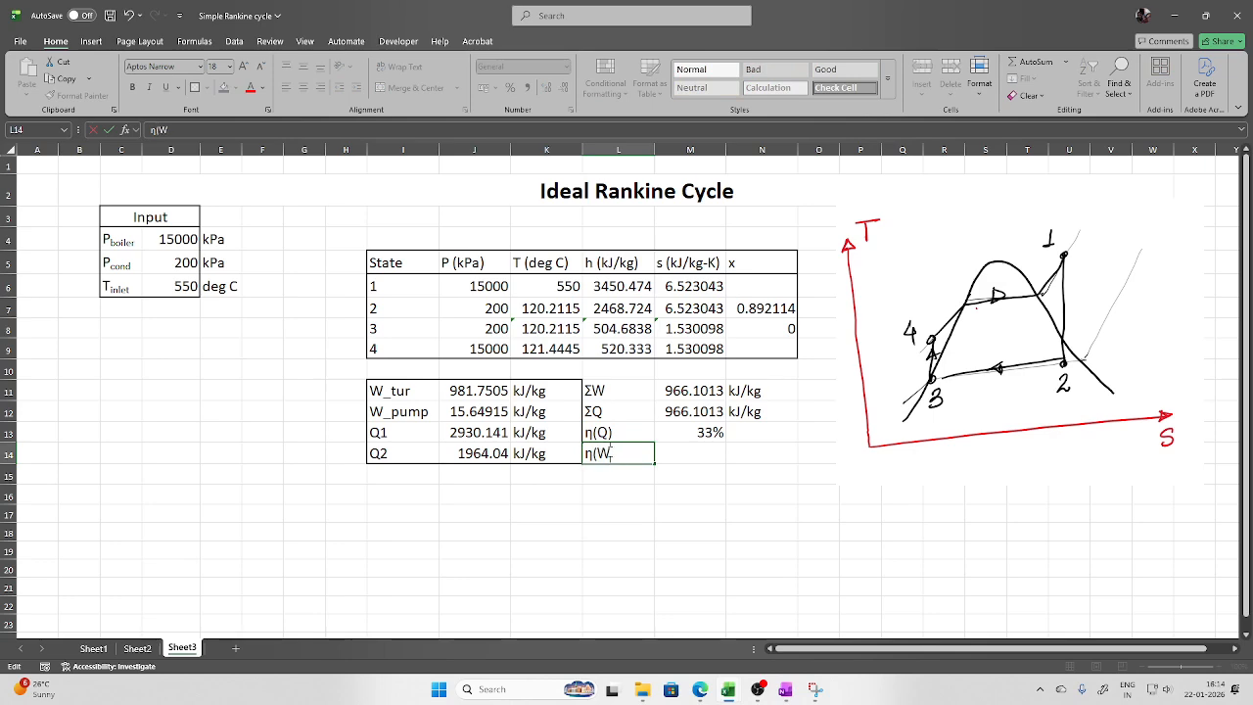
Compute η(W) in M14 as =M11/J13 (ΣW over Q1) and format it as 33%
{"action": "left_click", "coordinate": [710, 462]}
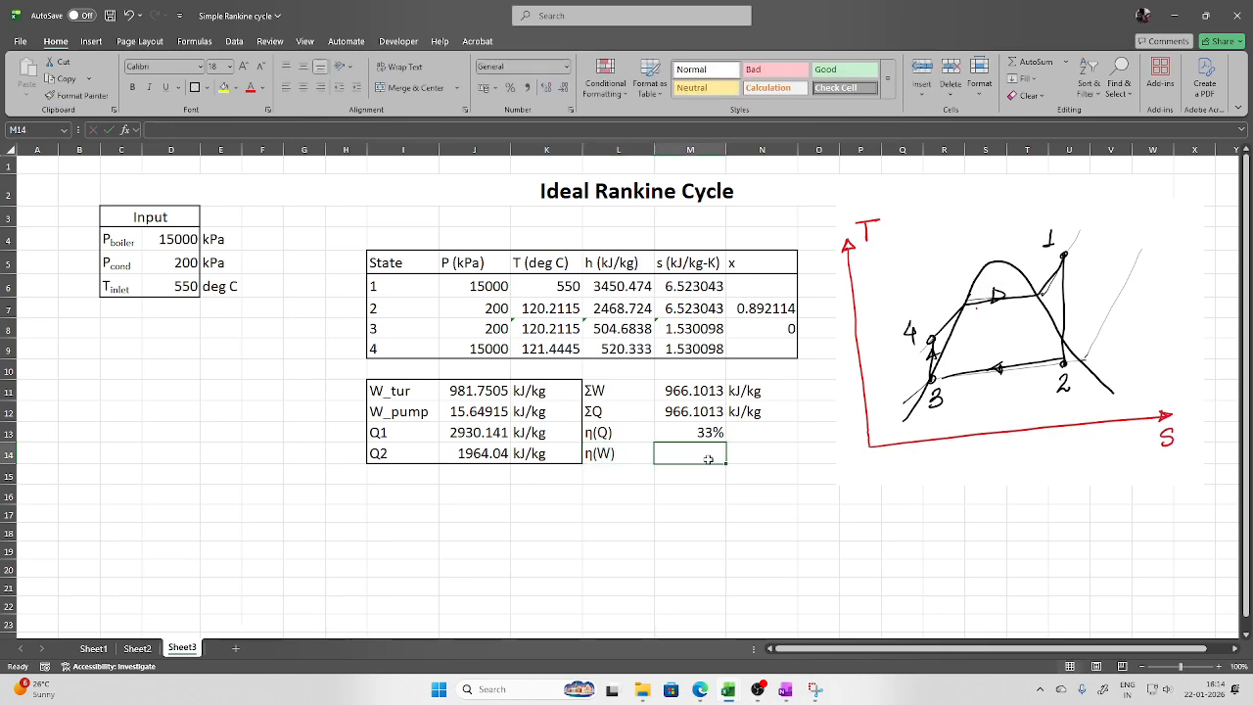
{"action": "type", "text": "="}
{"action": "left_click", "coordinate": [681, 395]}
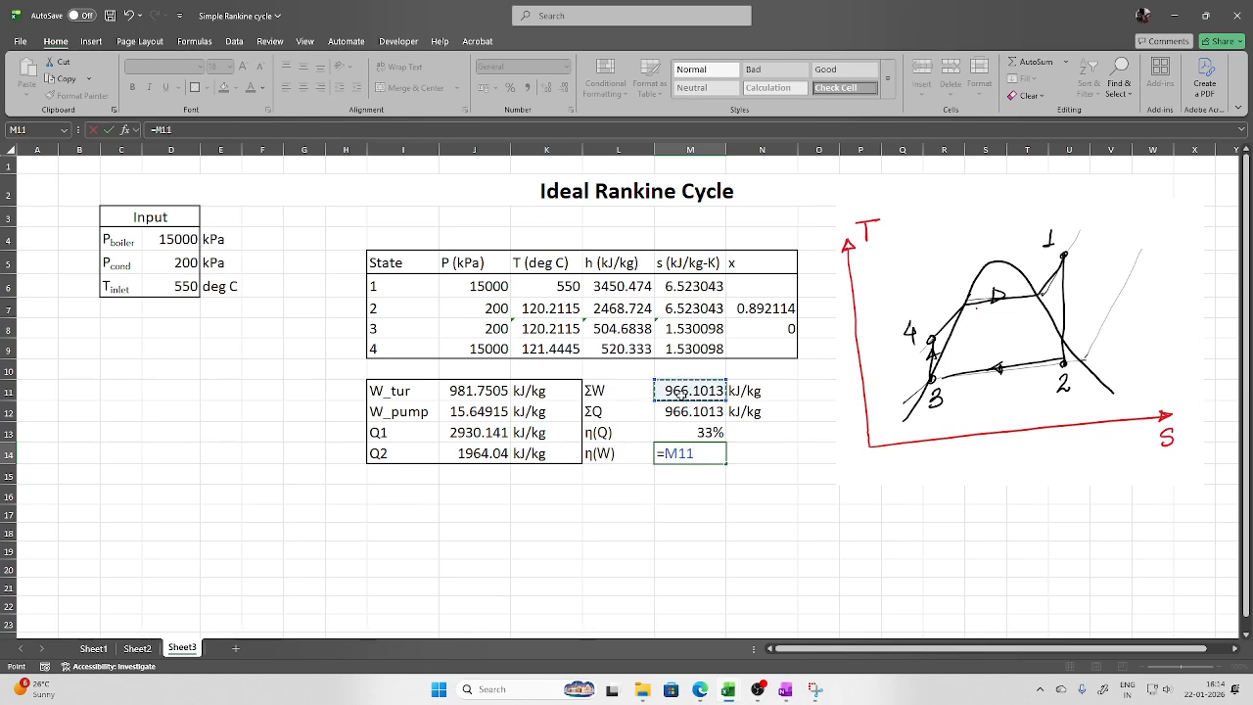
{"action": "type", "text": "/"}
{"action": "left_click", "coordinate": [494, 434]}
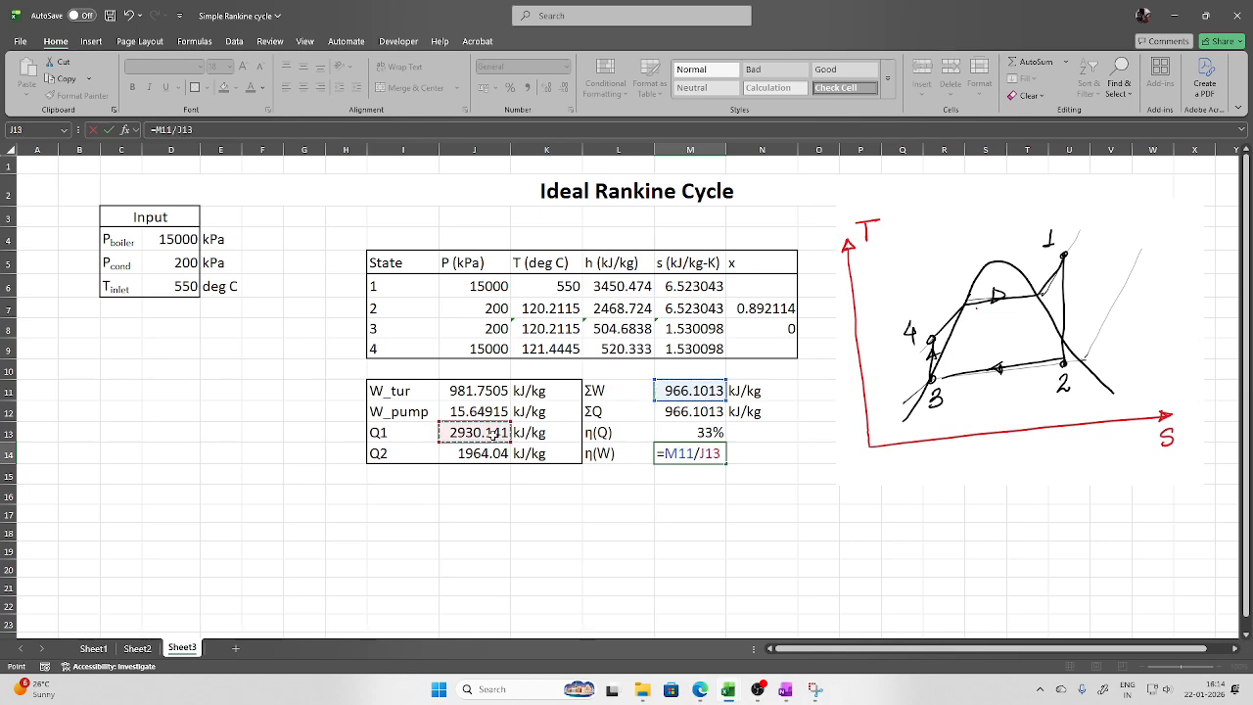
{"action": "key", "text": "Return"}
{"action": "left_click", "coordinate": [677, 457]}
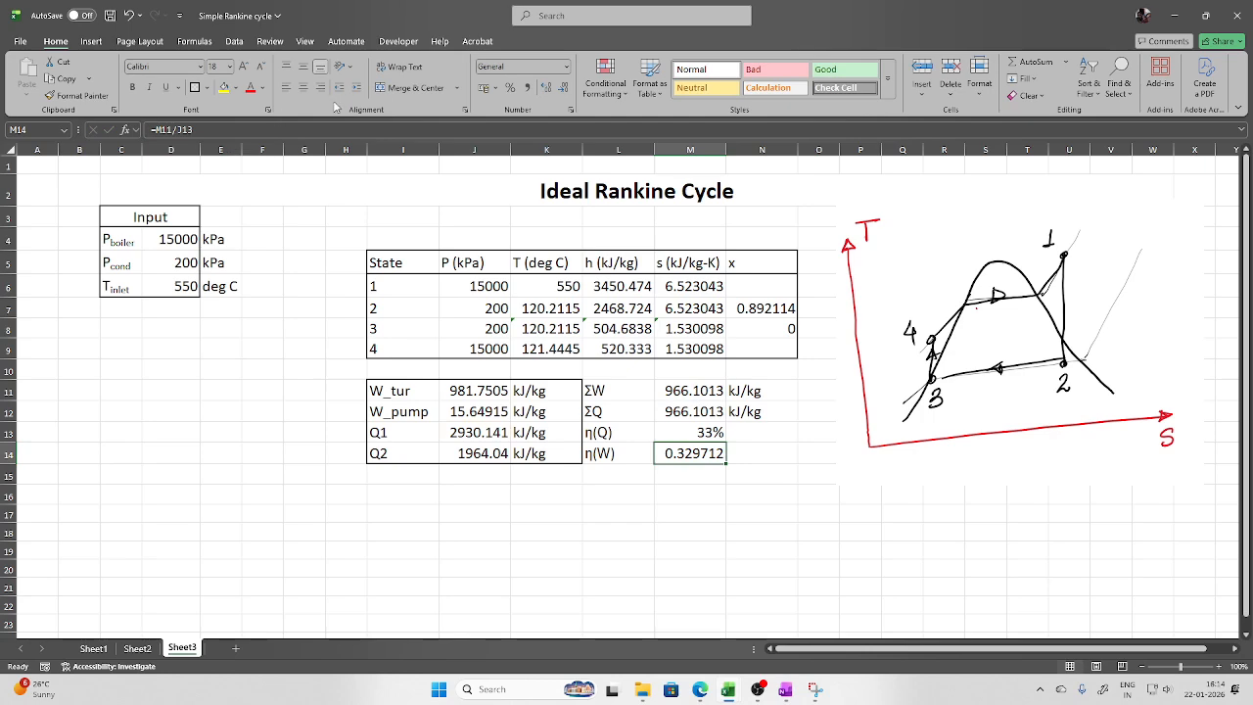
{"action": "left_click", "coordinate": [507, 89]}
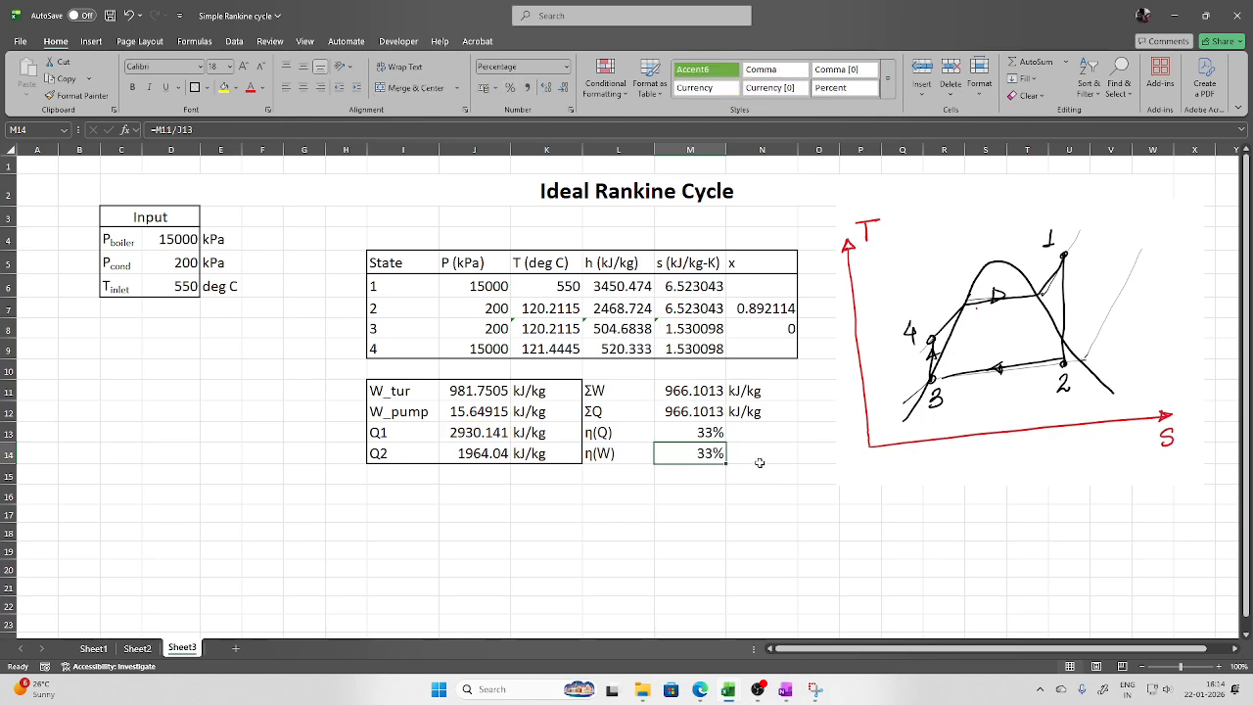
{"action": "left_click", "coordinate": [759, 493]}
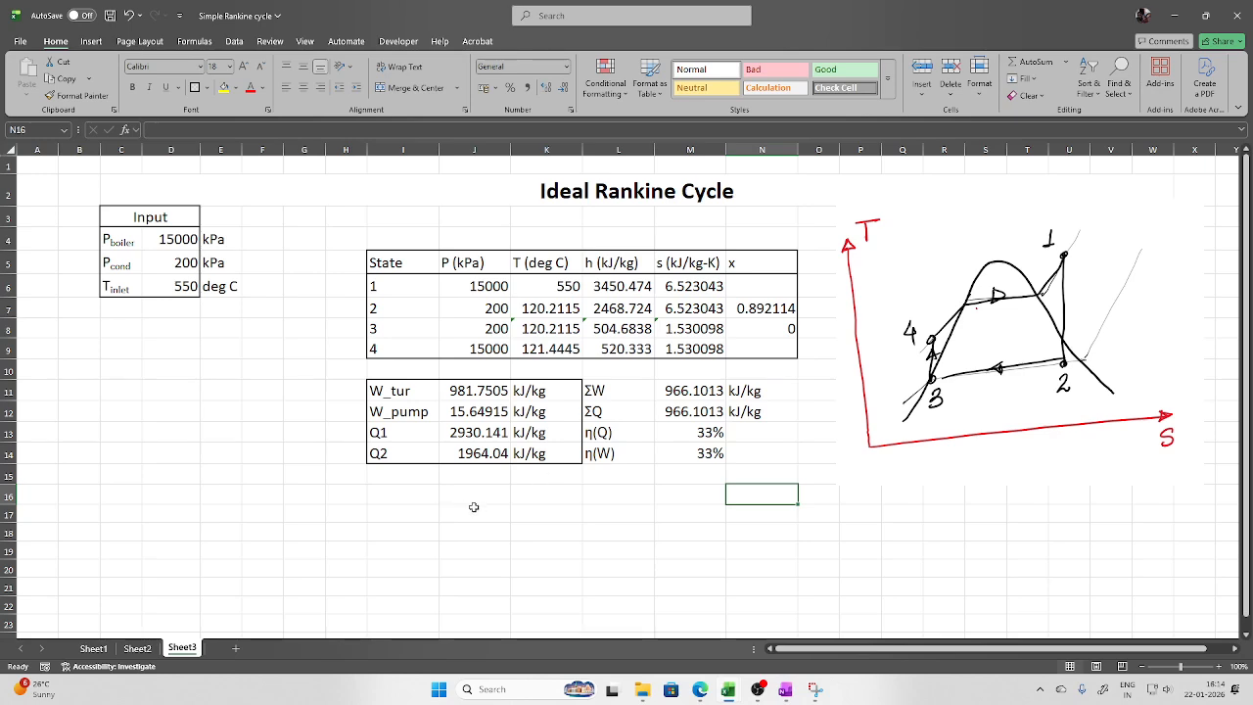
Drag the T-s chart up to rows 7–16 under the Input table, beside the results
{"action": "scroll", "coordinate": [474, 507], "scroll_direction": "down", "scroll_amount": 6}
{"action": "left_click", "coordinate": [375, 441]}
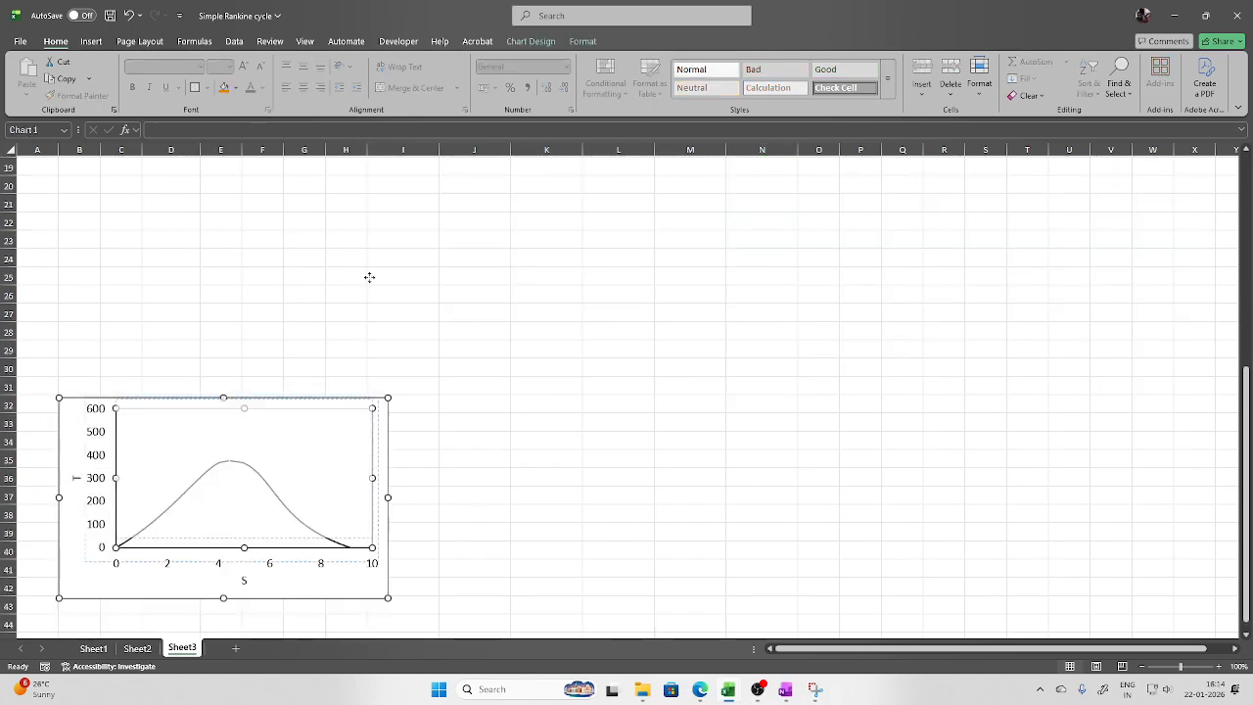
{"action": "left_click_drag", "start_coordinate": [369, 277], "coordinate": [381, 179]}
{"action": "key", "text": "ctrl+z"}
{"action": "left_click", "coordinate": [382, 431]}
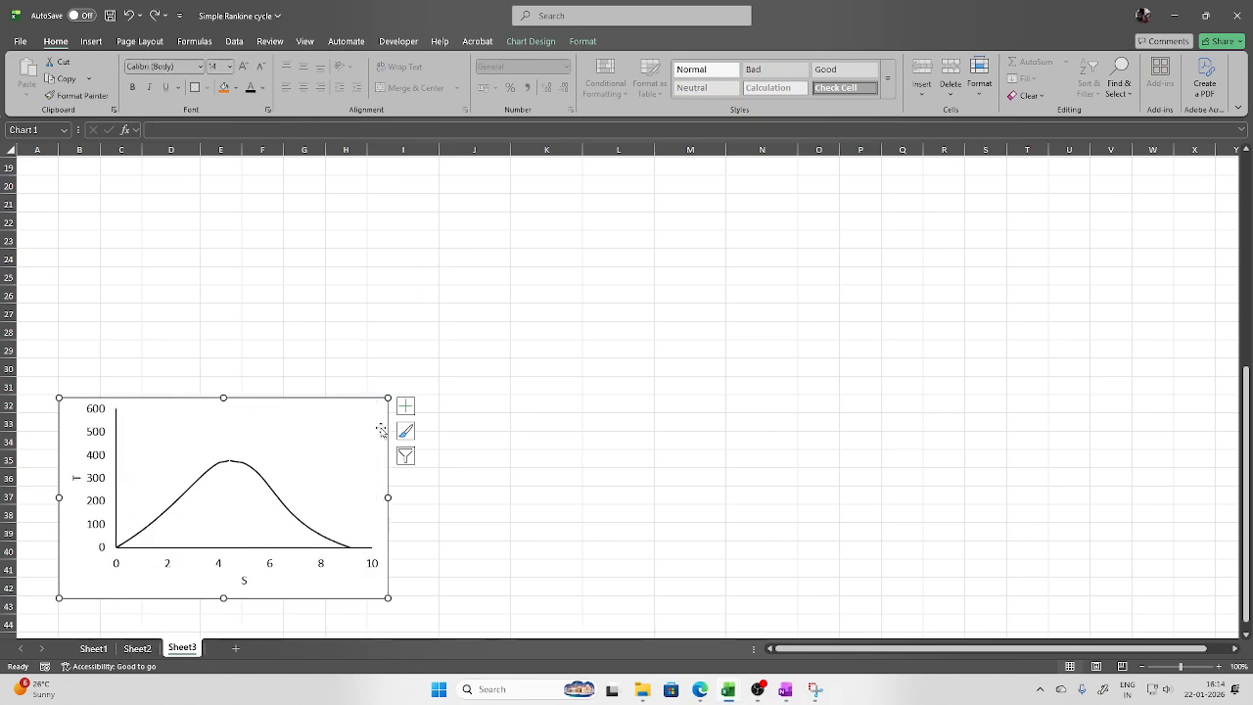
{"action": "left_click_drag", "start_coordinate": [381, 431], "coordinate": [407, 211]}
{"action": "scroll", "coordinate": [554, 362], "scroll_direction": "up", "scroll_amount": 3}
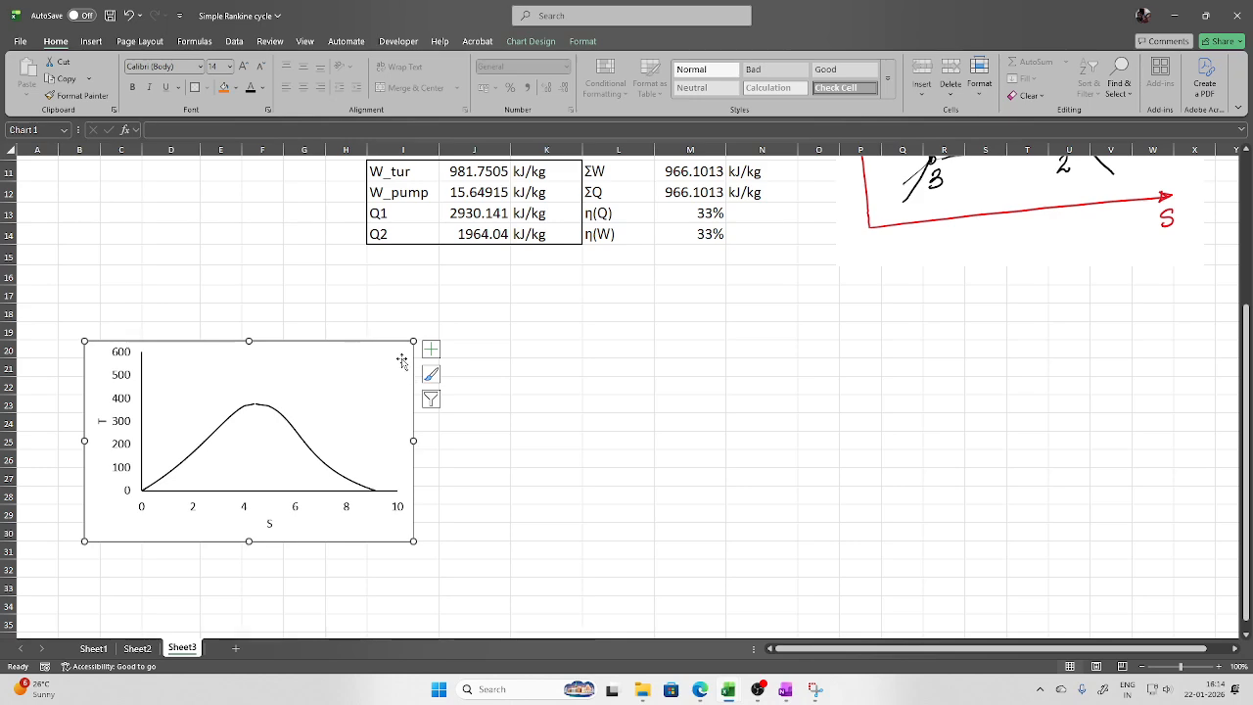
{"action": "left_click_drag", "start_coordinate": [402, 362], "coordinate": [359, 174]}
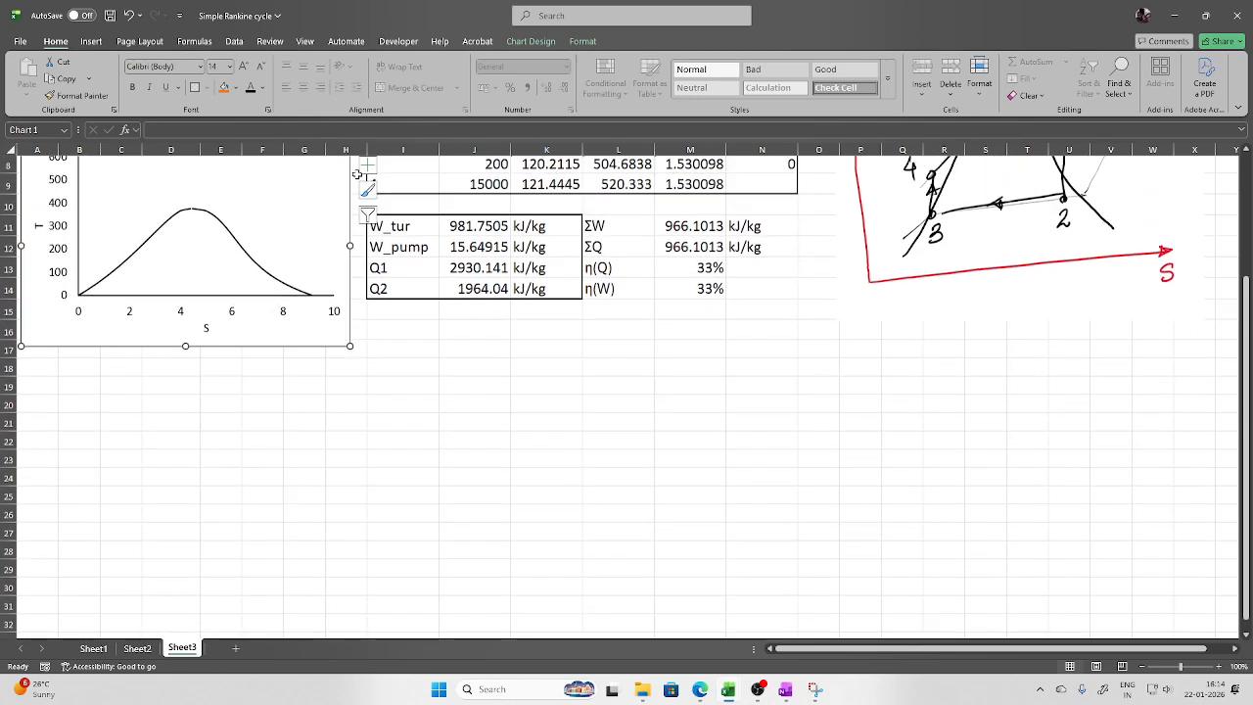
{"action": "scroll", "coordinate": [406, 392], "scroll_direction": "up", "scroll_amount": 2}
{"action": "left_click", "coordinate": [474, 474]}
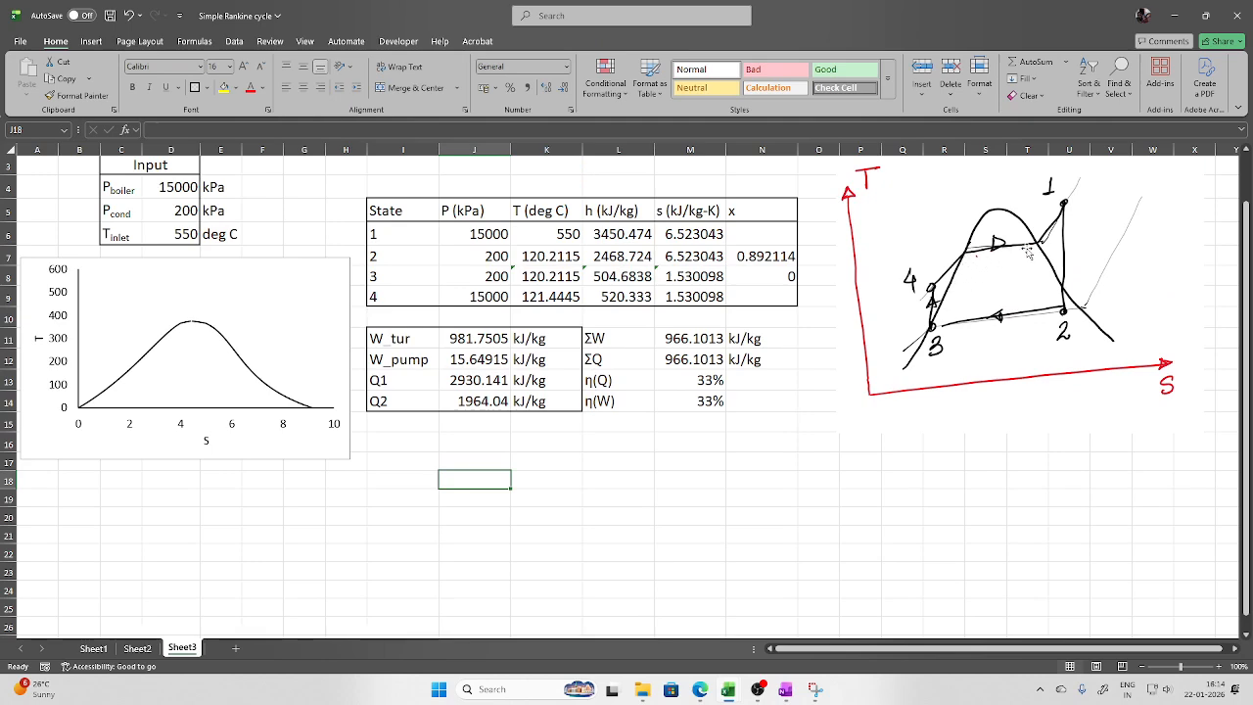
{"action": "left_click", "coordinate": [413, 443]}
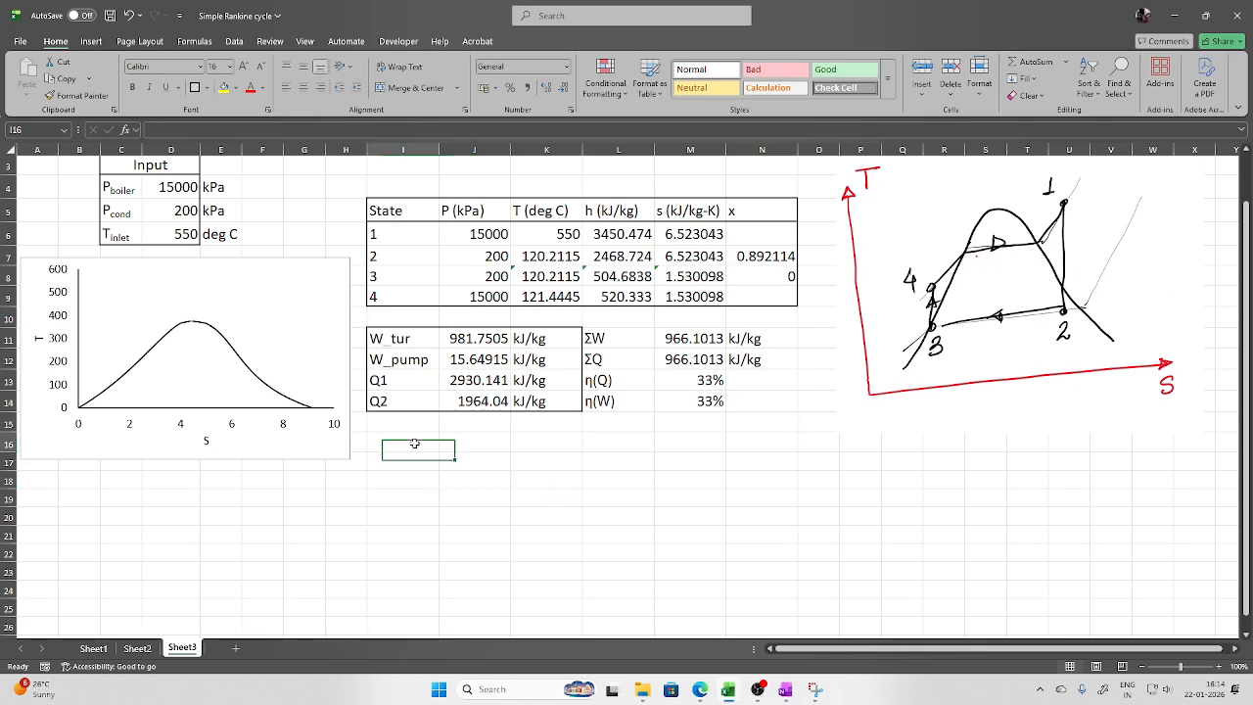
Label states 5 and 6 in I16:I17 and link both pressures to J6 (15000 kPa)
{"action": "type", "text": "5"}
{"action": "key", "text": "Return"}
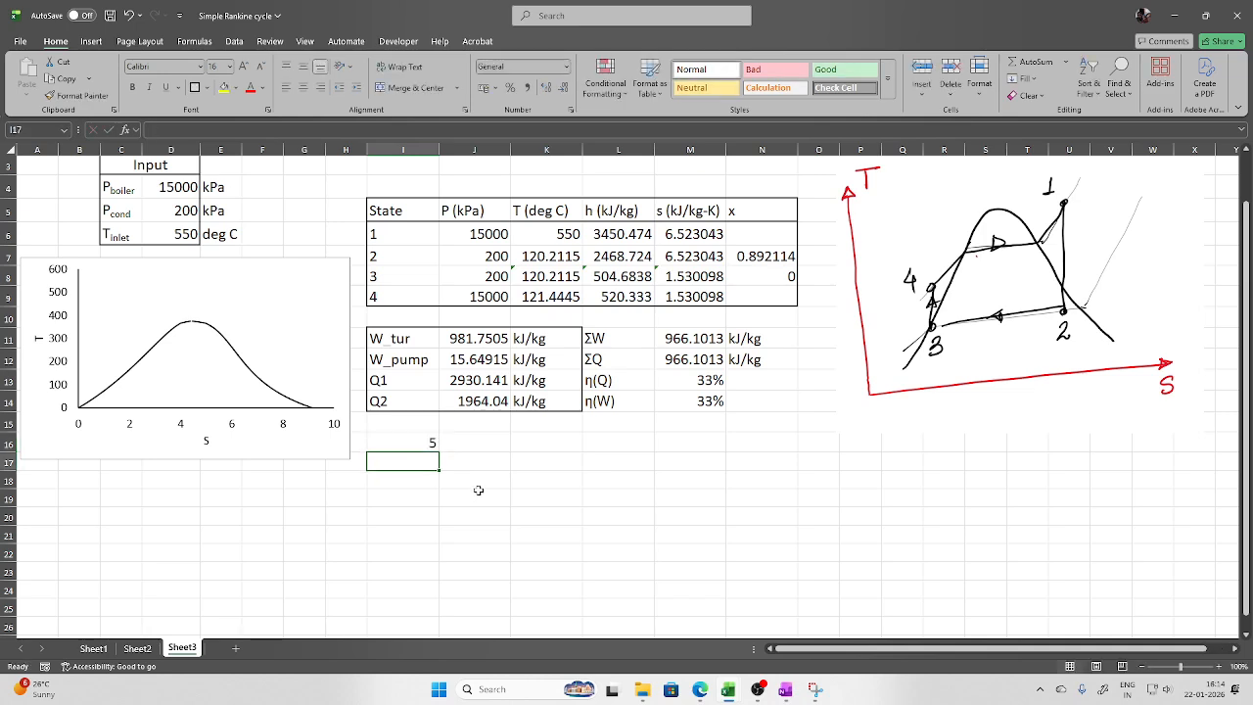
{"action": "type", "text": "6"}
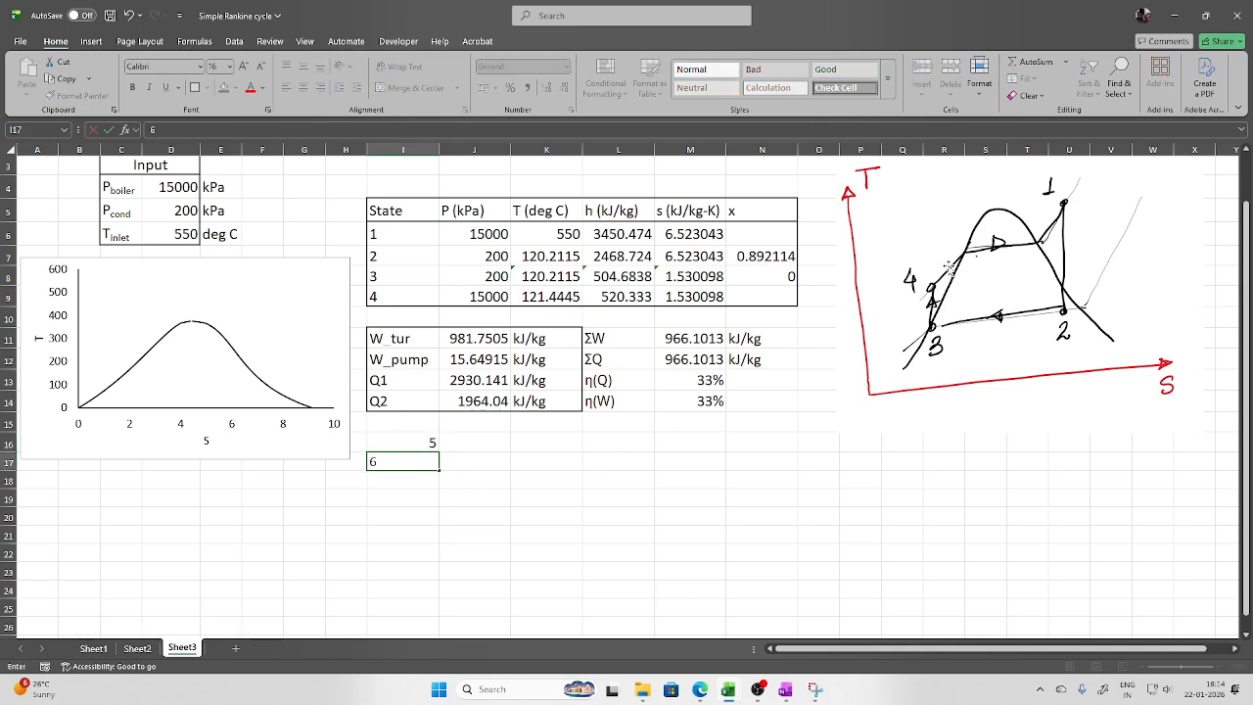
{"action": "left_click", "coordinate": [496, 448]}
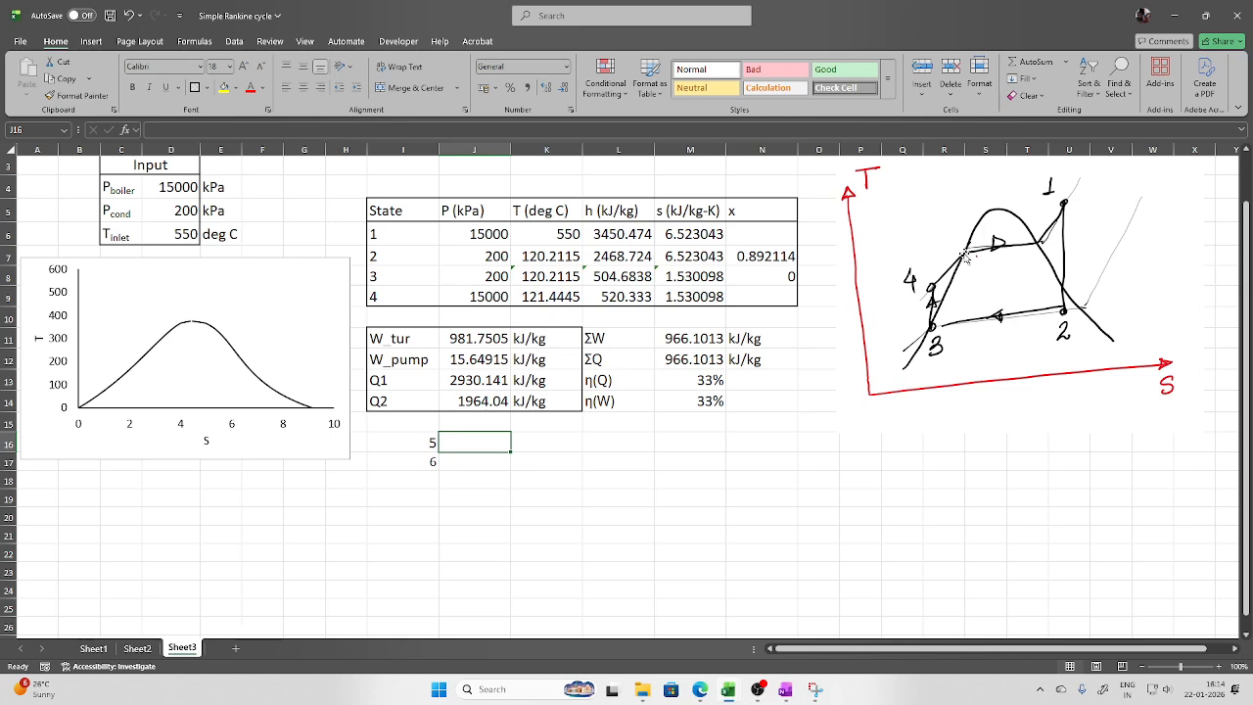
{"action": "type", "text": "="}
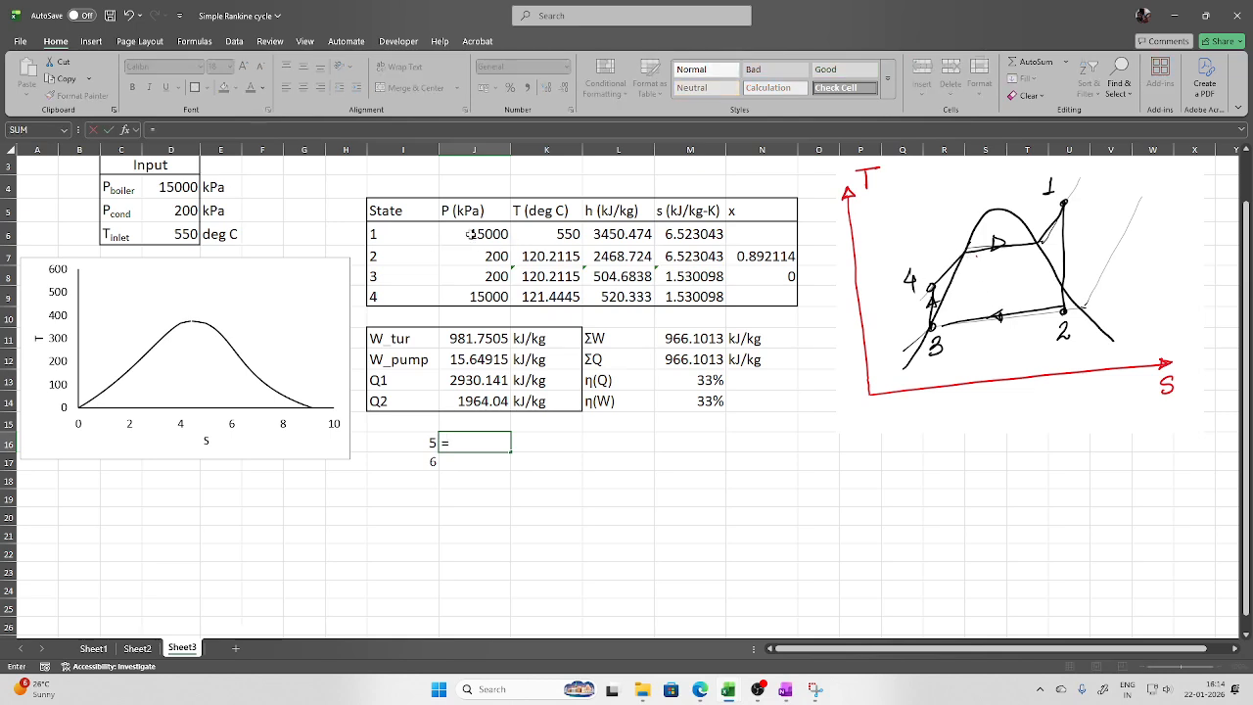
{"action": "left_click", "coordinate": [471, 234]}
{"action": "key", "text": "Return"}
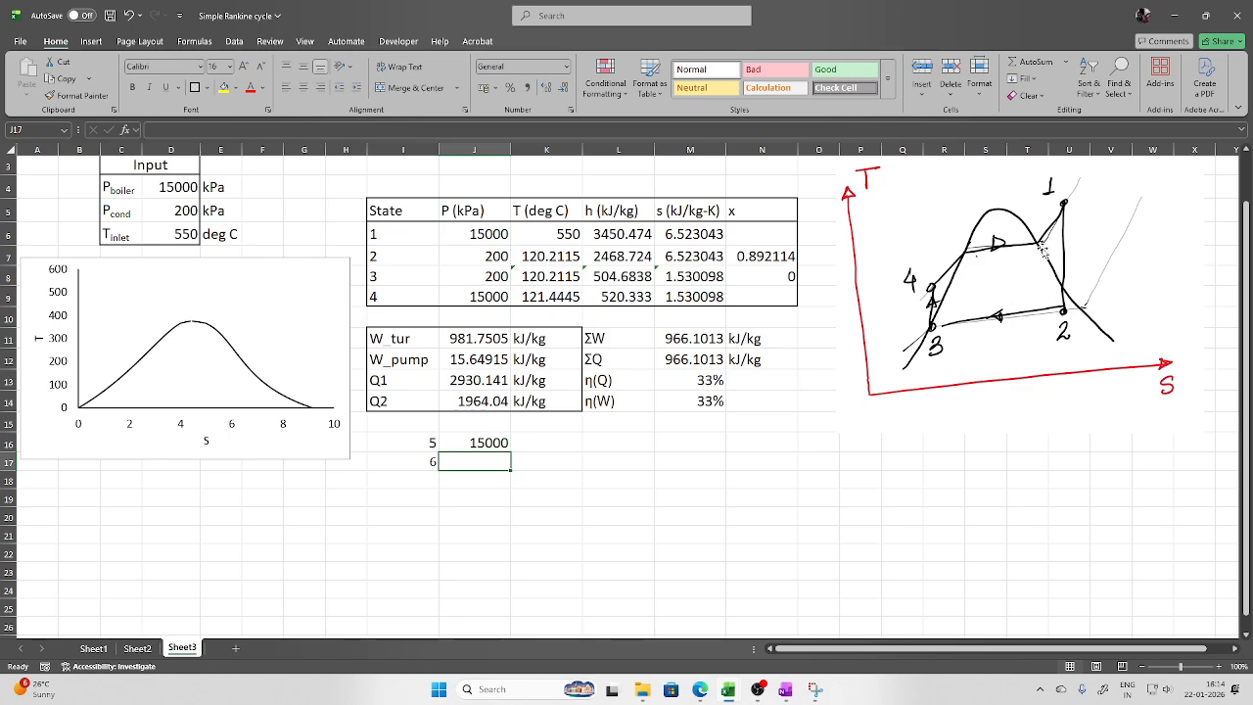
{"action": "type", "text": "="}
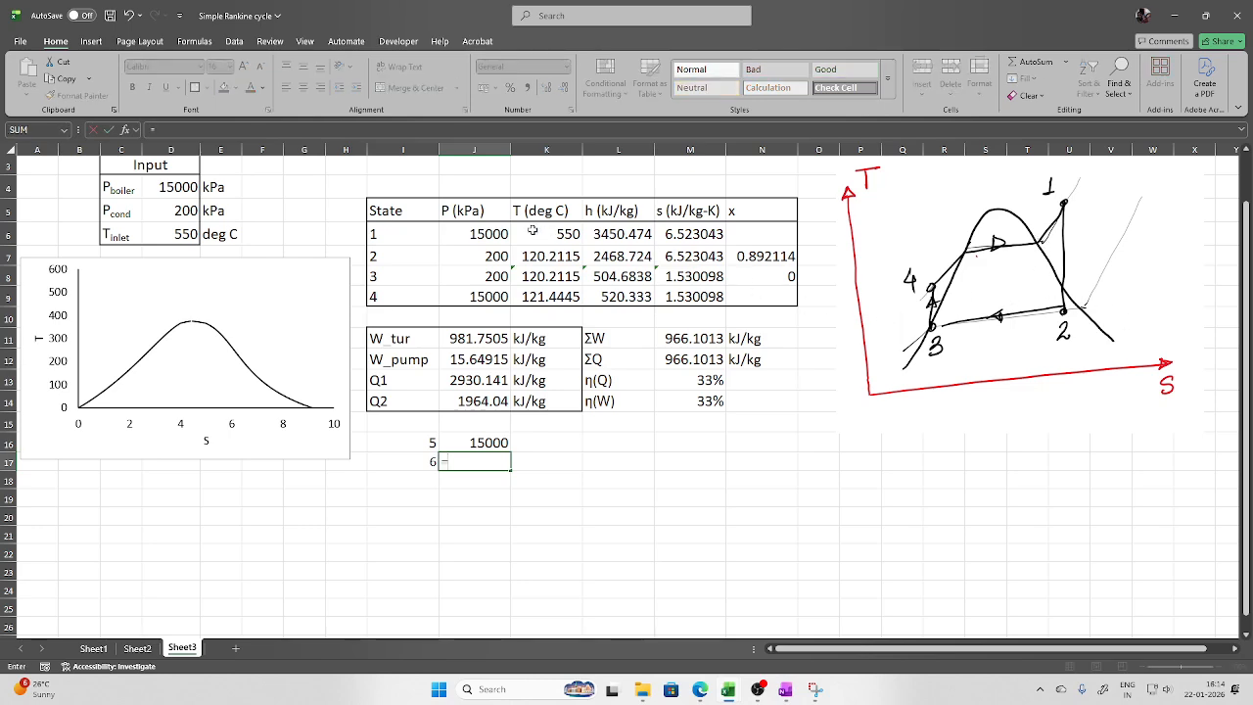
{"action": "left_click", "coordinate": [471, 234]}
{"action": "key", "text": "Return"}
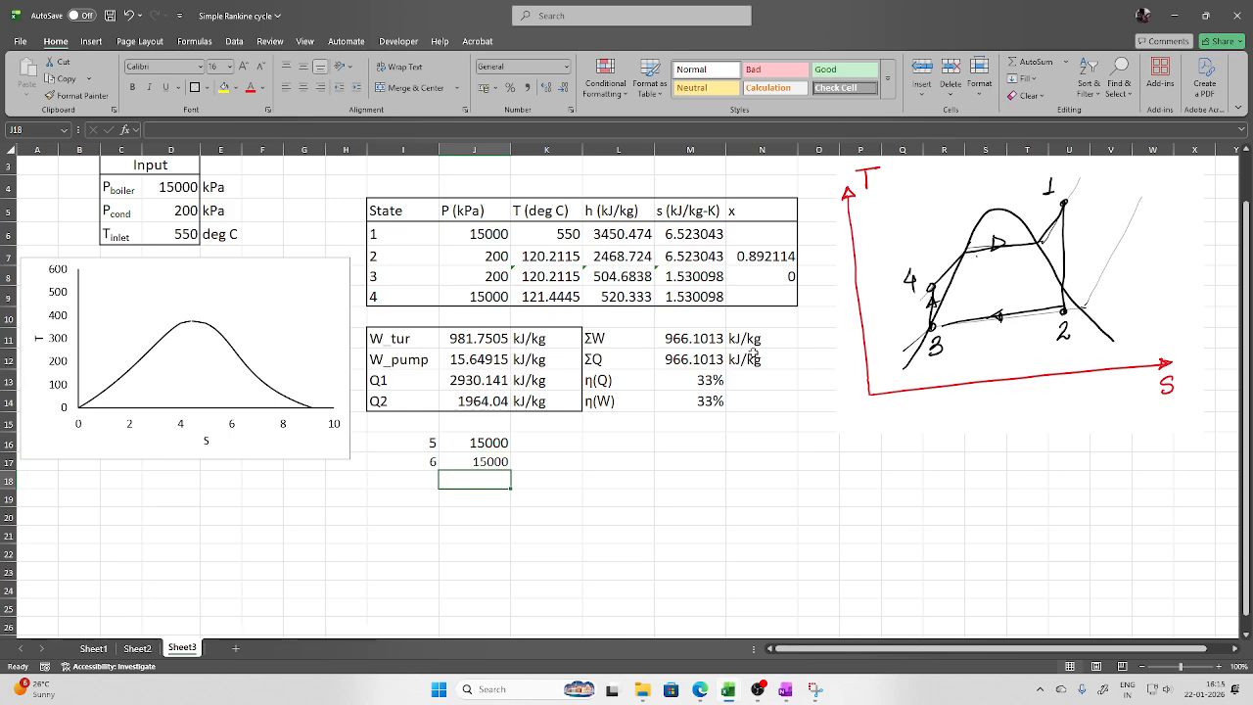
Enter =Tsat_p_H2O(J16) in K16 and fill it down to K17, giving 342.1579
{"action": "left_click", "coordinate": [572, 437]}
{"action": "type", "text": "="}
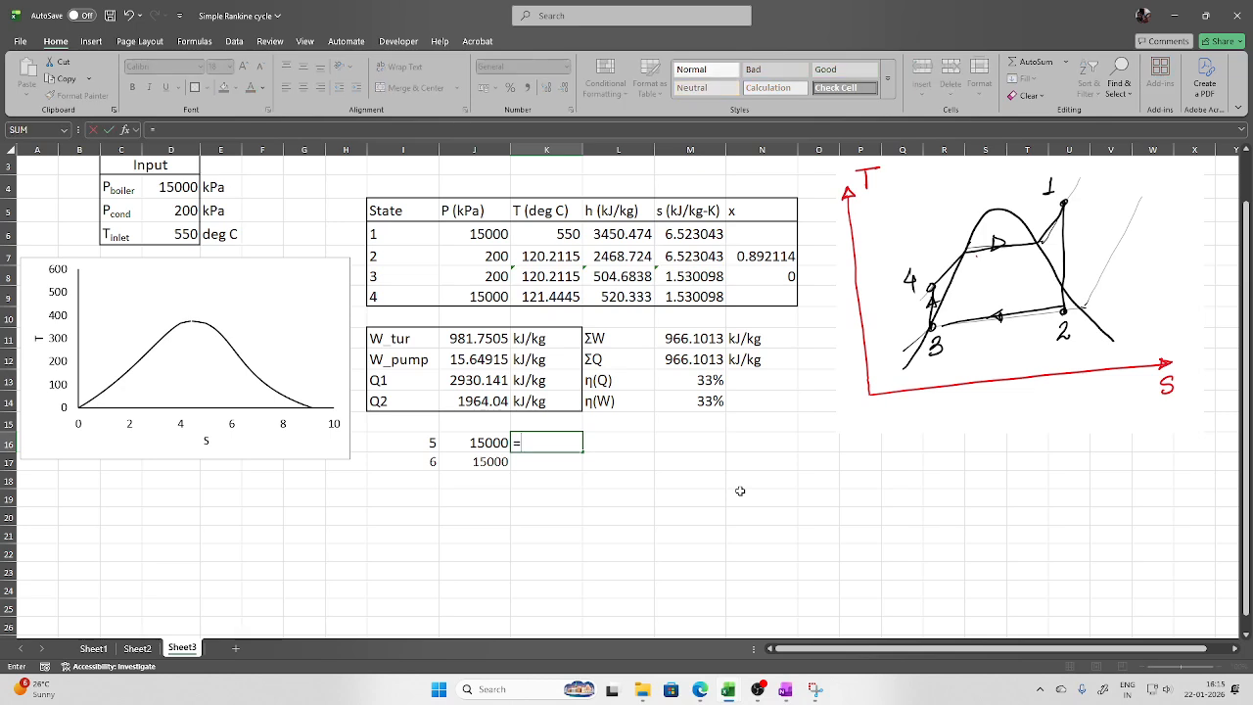
{"action": "type", "text": "Tsat"}
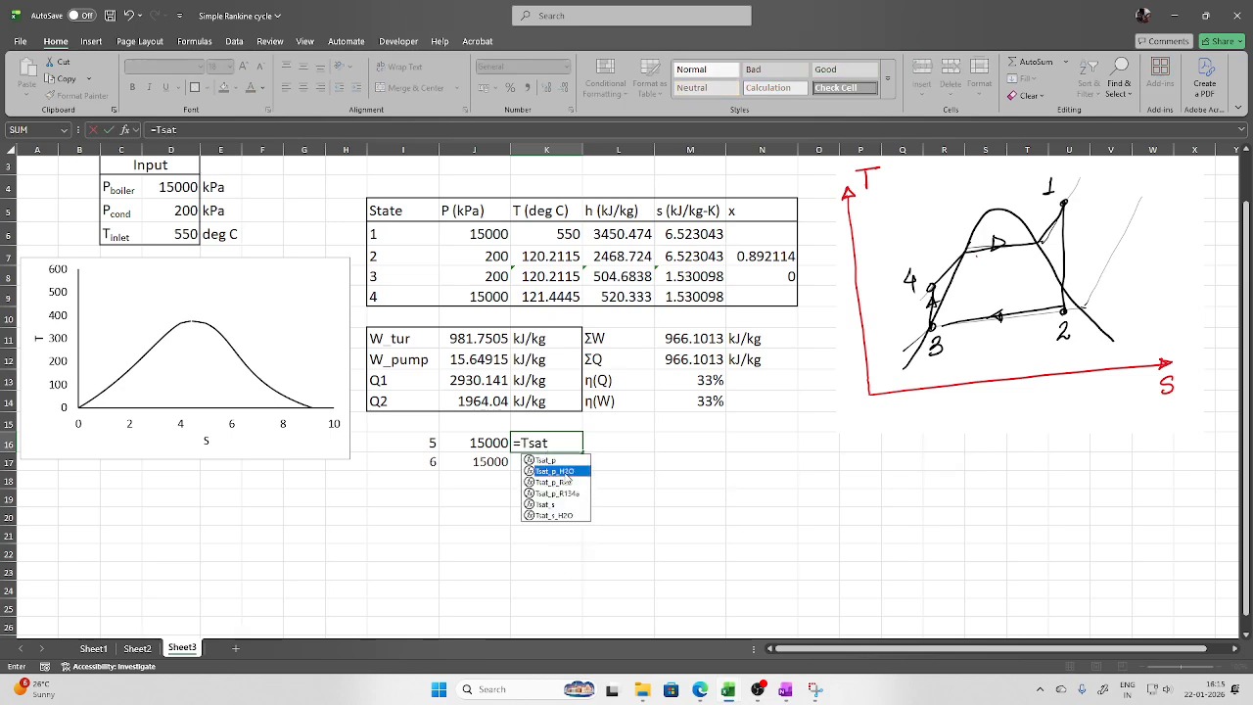
{"action": "double_click", "coordinate": [555, 471]}
{"action": "left_click", "coordinate": [496, 442]}
{"action": "key", "text": "Return"}
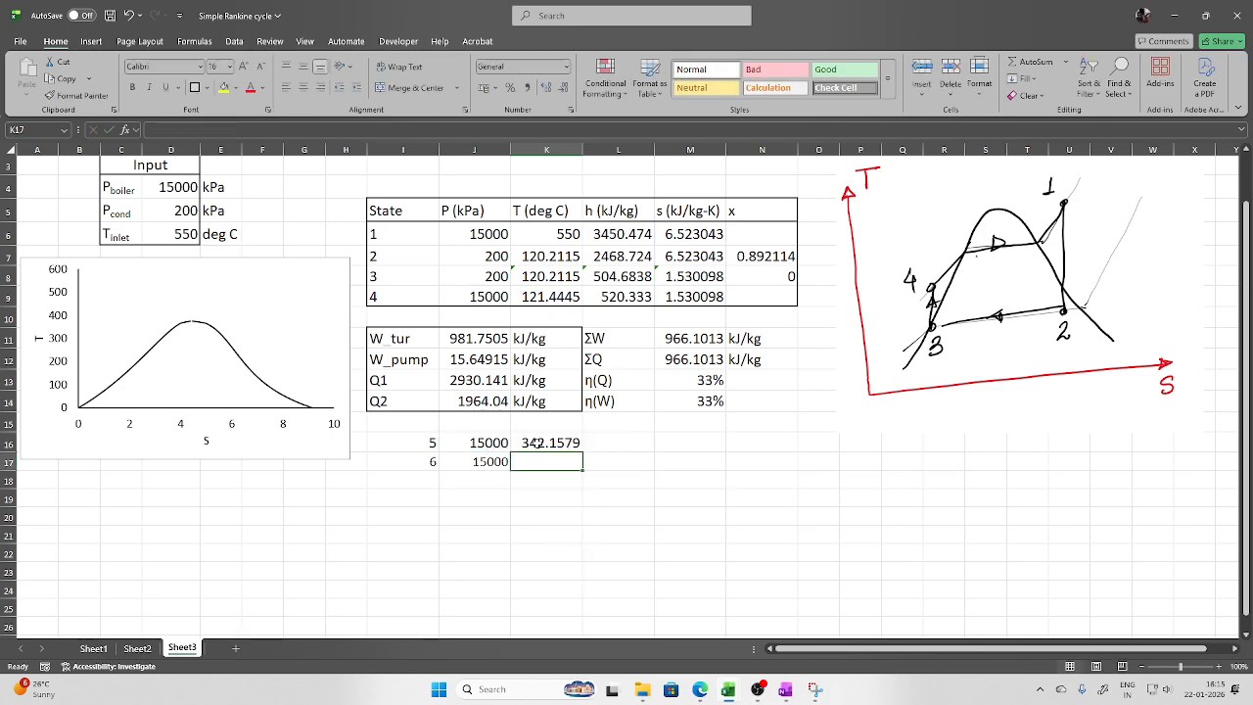
{"action": "left_click", "coordinate": [538, 443]}
{"action": "left_click_drag", "start_coordinate": [582, 453], "coordinate": [615, 466]}
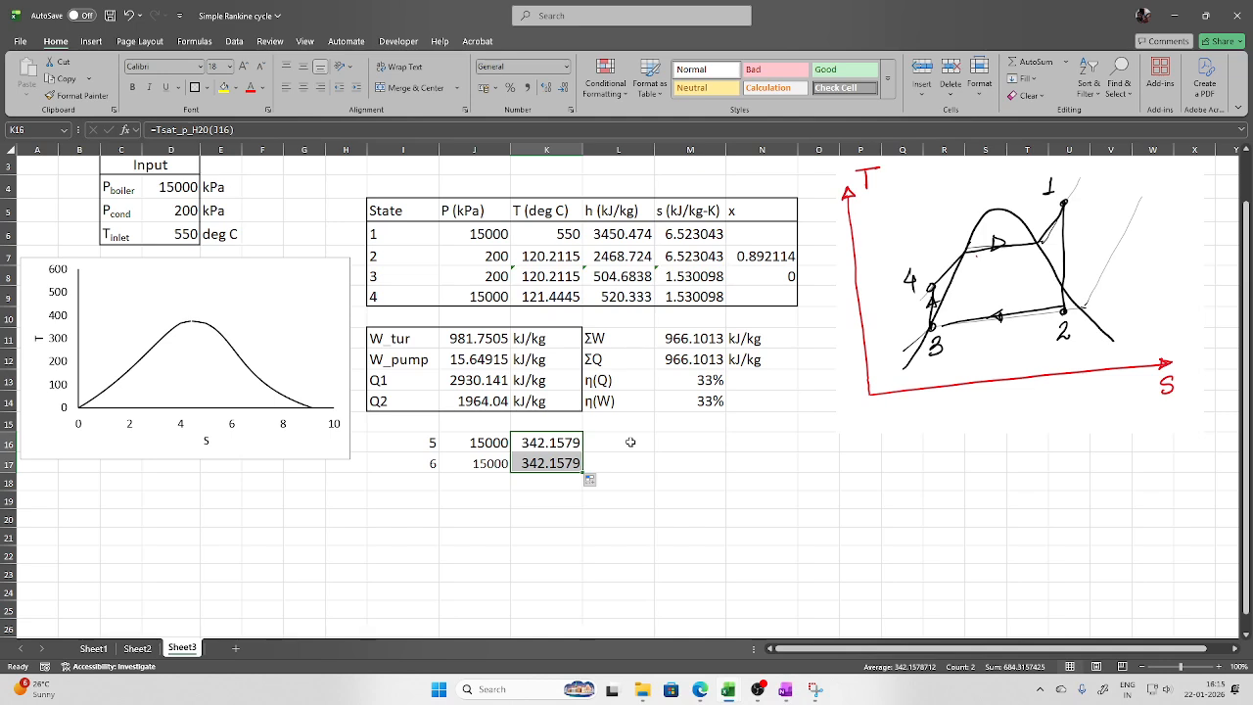
{"action": "left_click", "coordinate": [678, 443]}
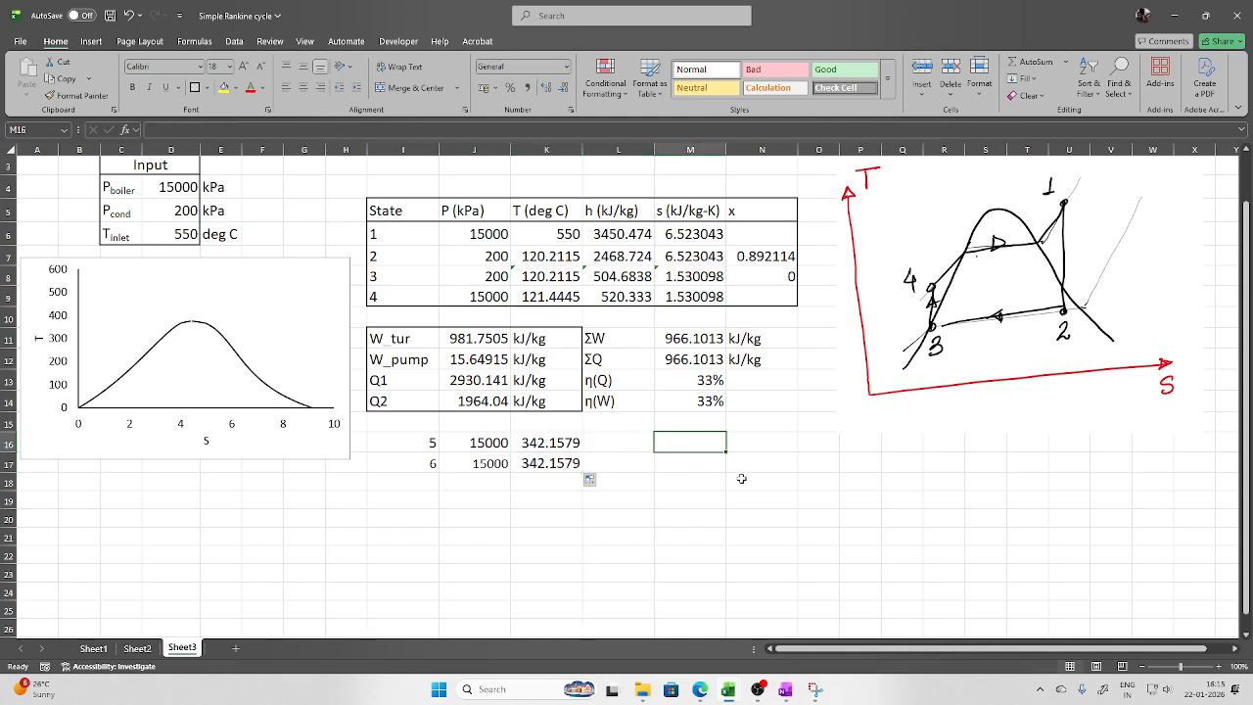
Enter =sL_p_H2O(J16) in M16 for state 5's saturated-liquid entropy 3.684446
{"action": "type", "text": "=sl_"}
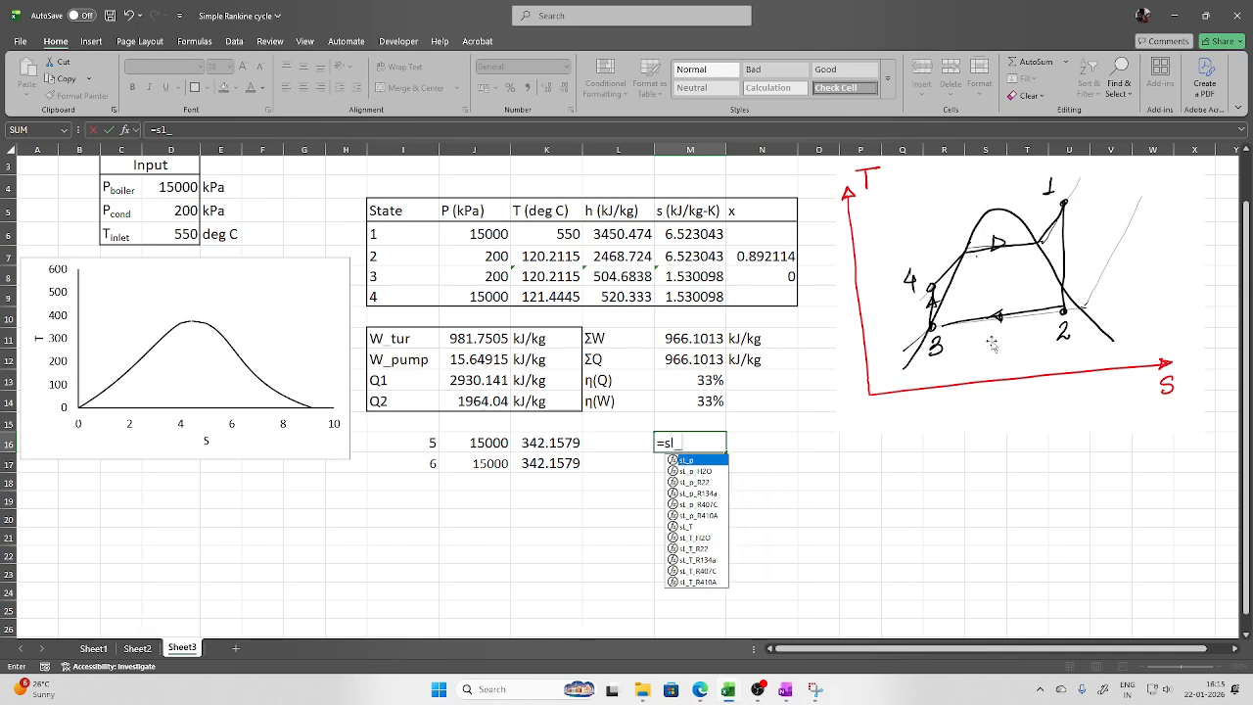
{"action": "left_click", "coordinate": [483, 445]}
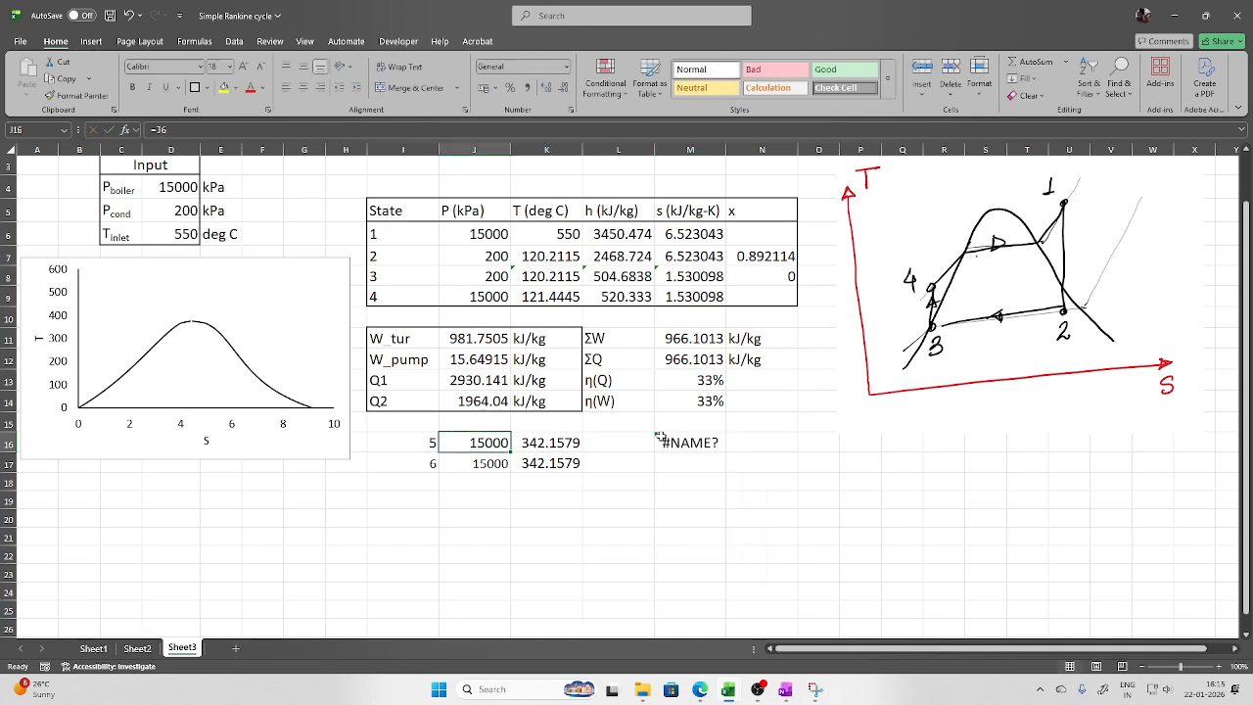
{"action": "left_click", "coordinate": [661, 441]}
{"action": "type", "text": "=sl_p"}
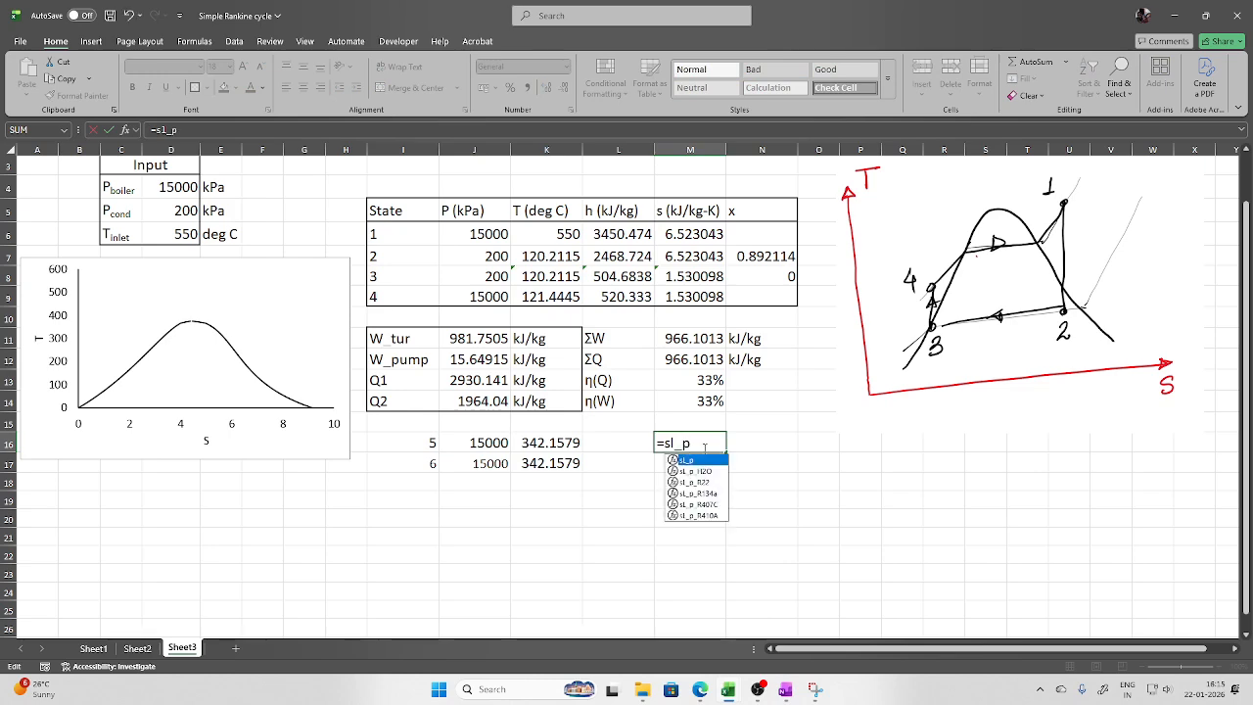
{"action": "double_click", "coordinate": [691, 473]}
{"action": "left_click", "coordinate": [491, 443]}
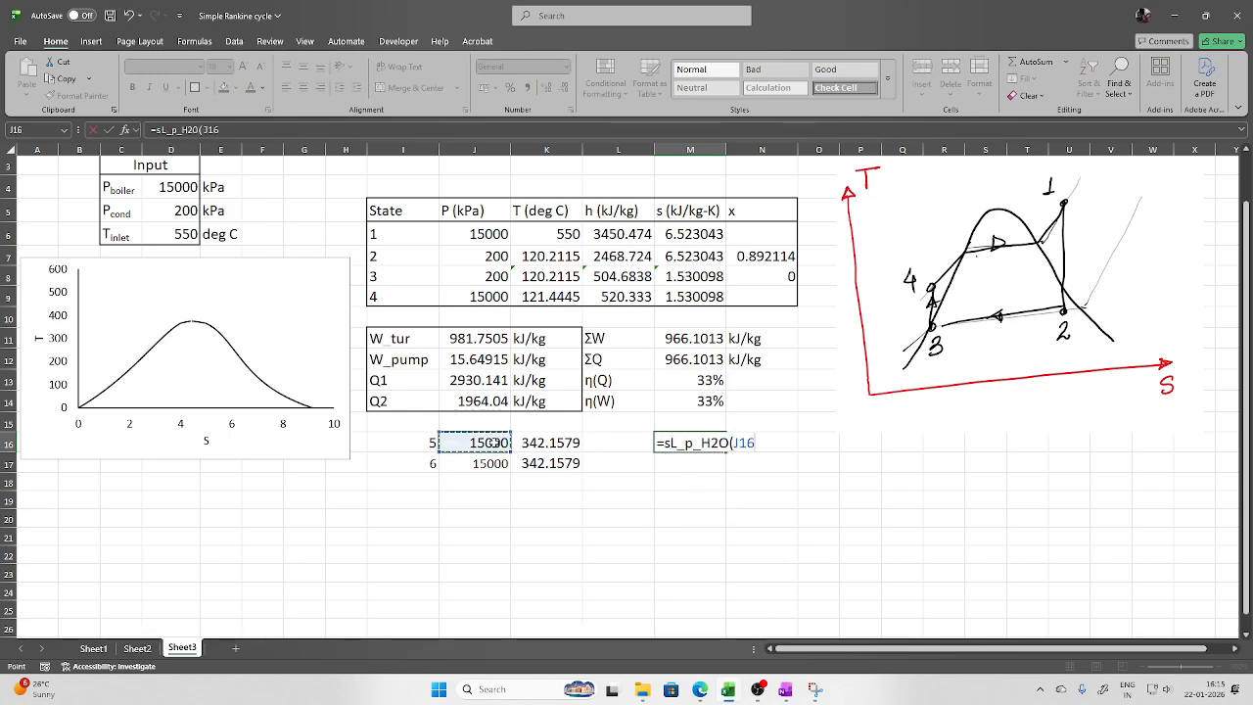
{"action": "key", "text": "Return"}
Enter =sV_p_H2O(J17) in M17 for state 6's saturated-vapour entropy 5.3108
{"action": "type", "text": "="}
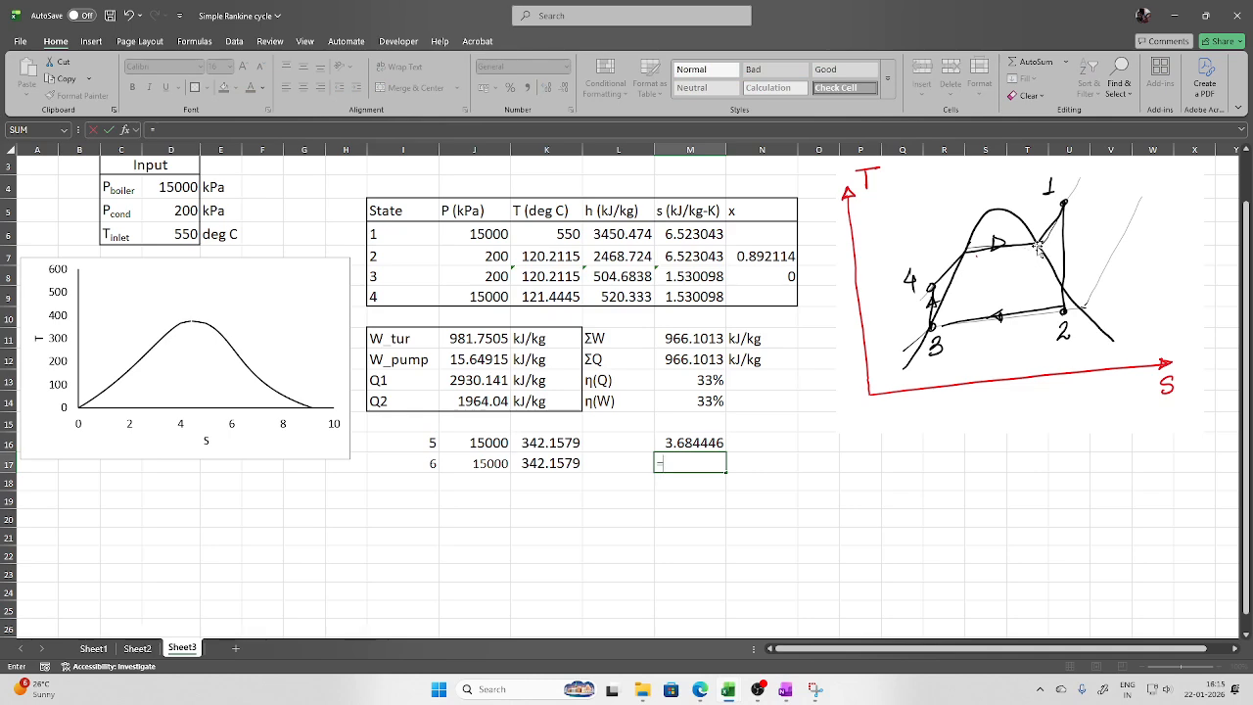
{"action": "type", "text": "sv"}
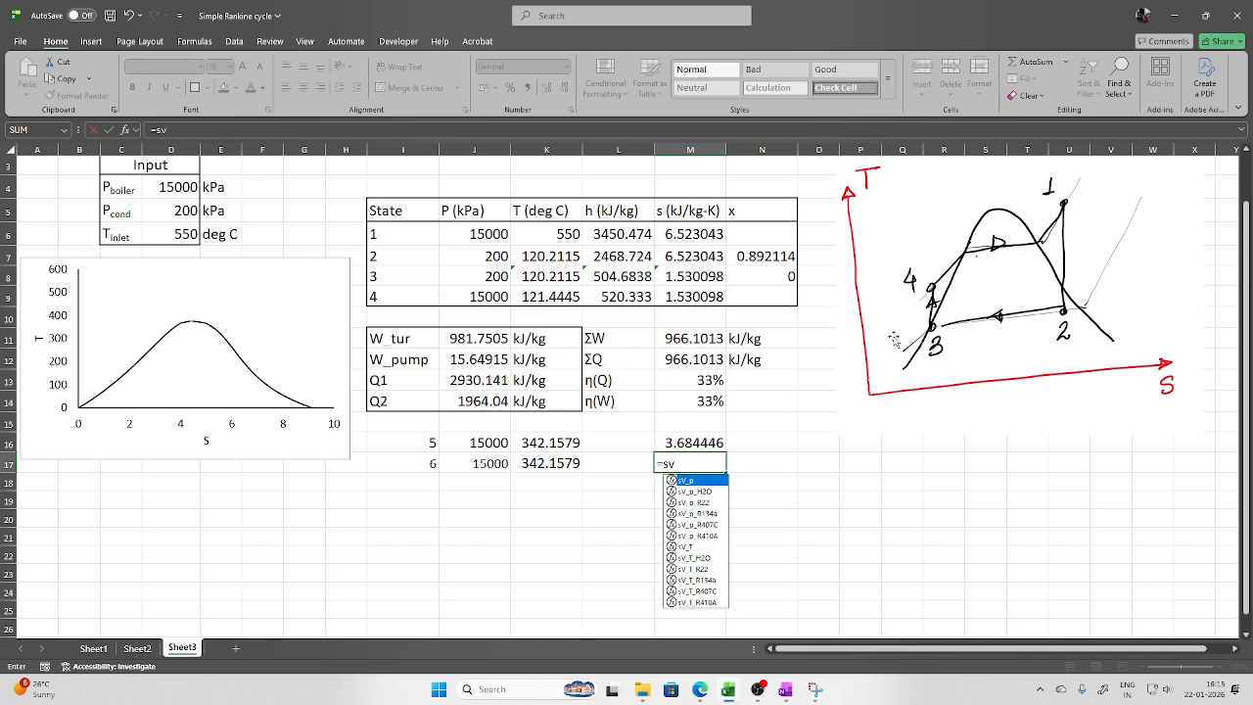
{"action": "double_click", "coordinate": [710, 492]}
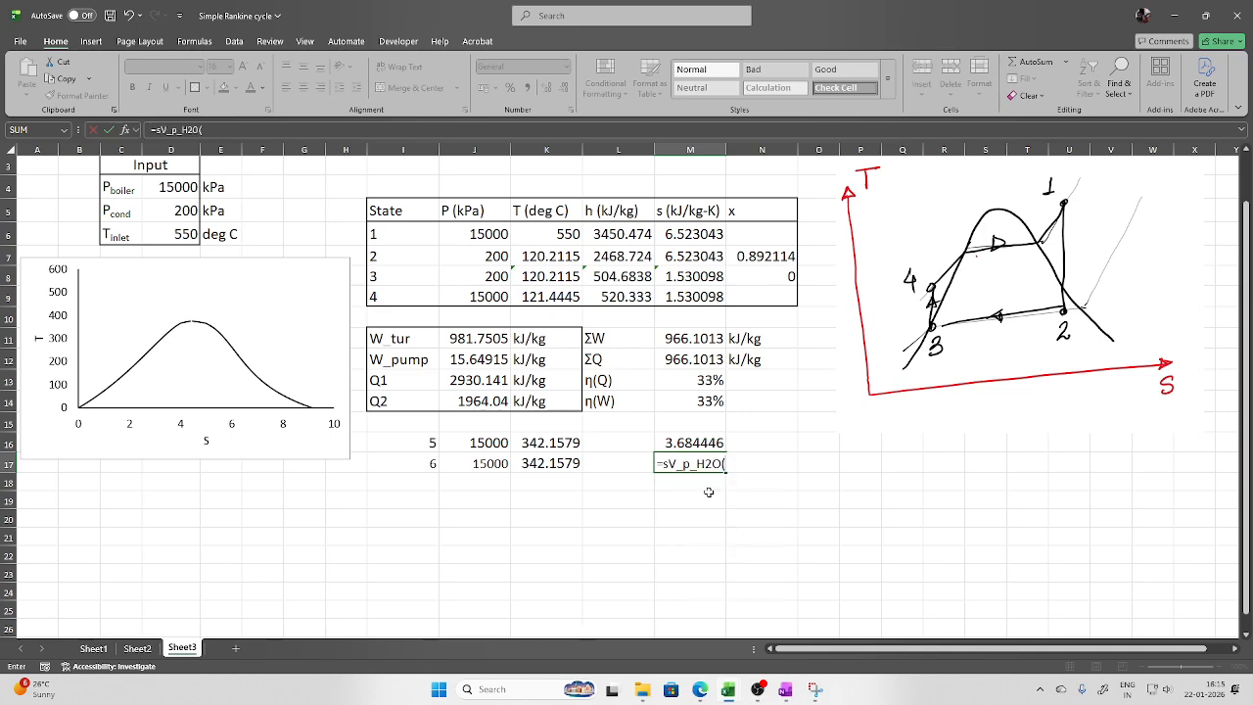
{"action": "left_click", "coordinate": [498, 464]}
{"action": "key", "text": "Return"}
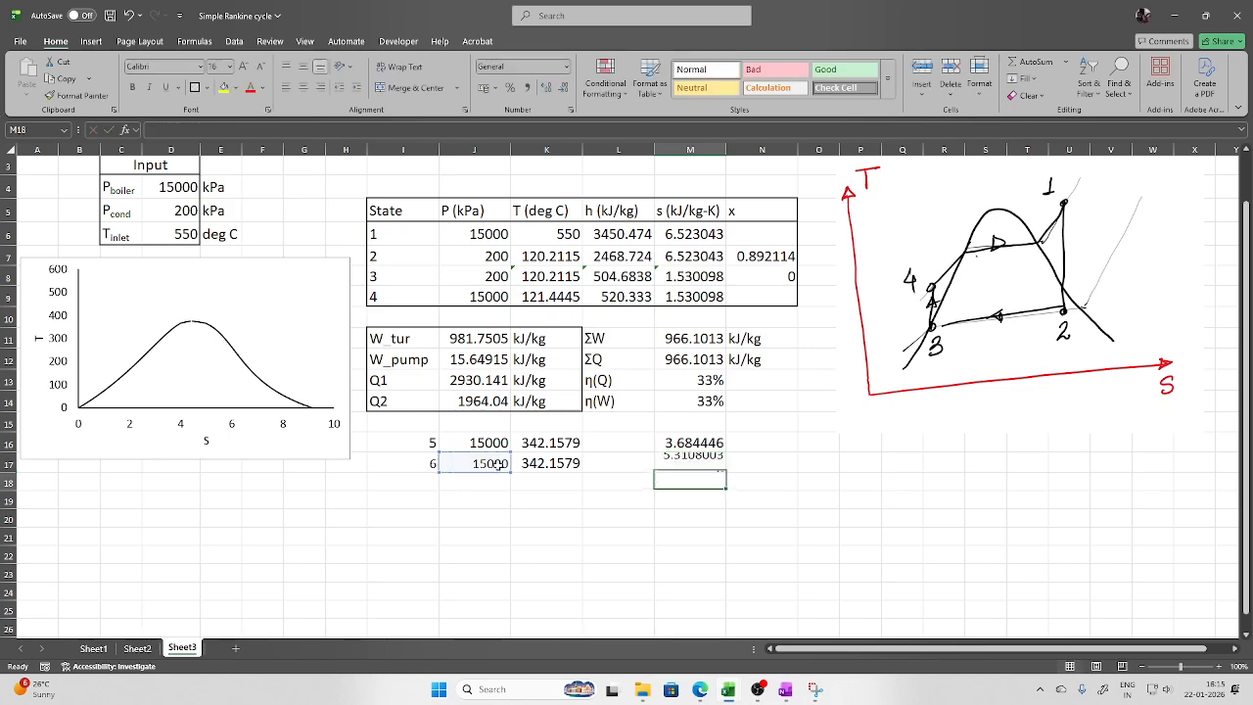
Copy row 16's formatting onto I17:M17 with Format Painter
{"action": "left_click", "coordinate": [494, 445]}
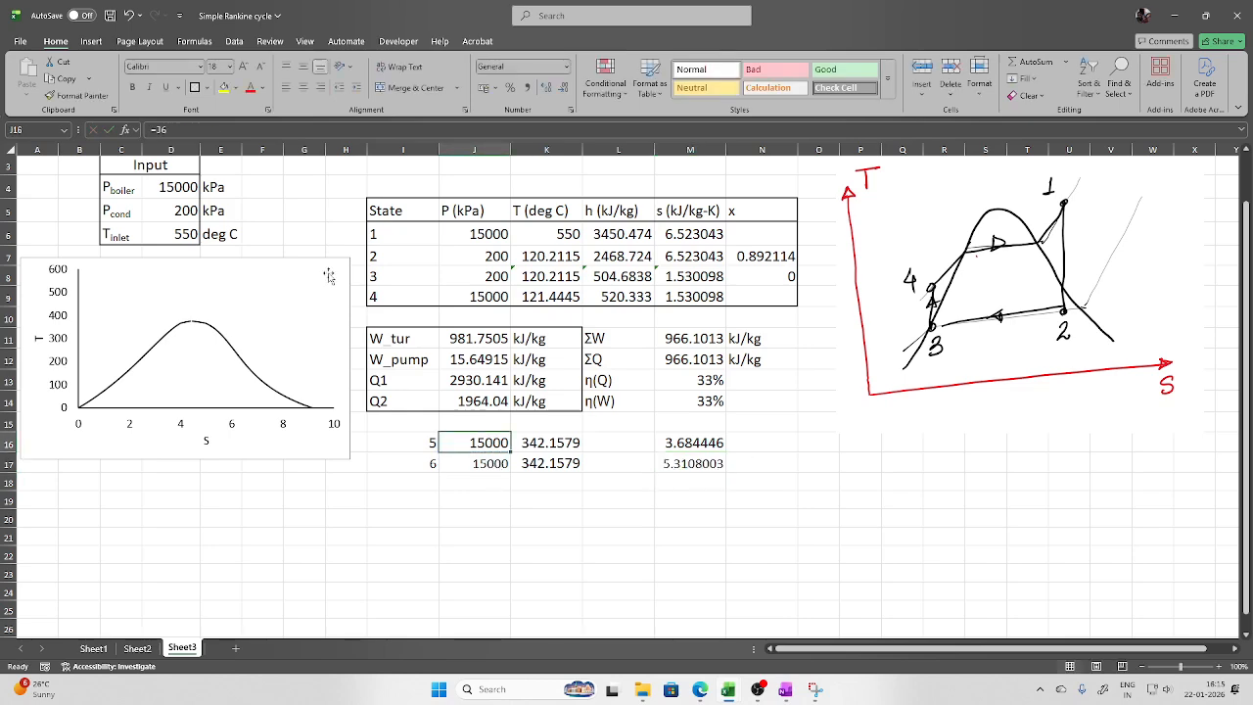
{"action": "left_click", "coordinate": [75, 95]}
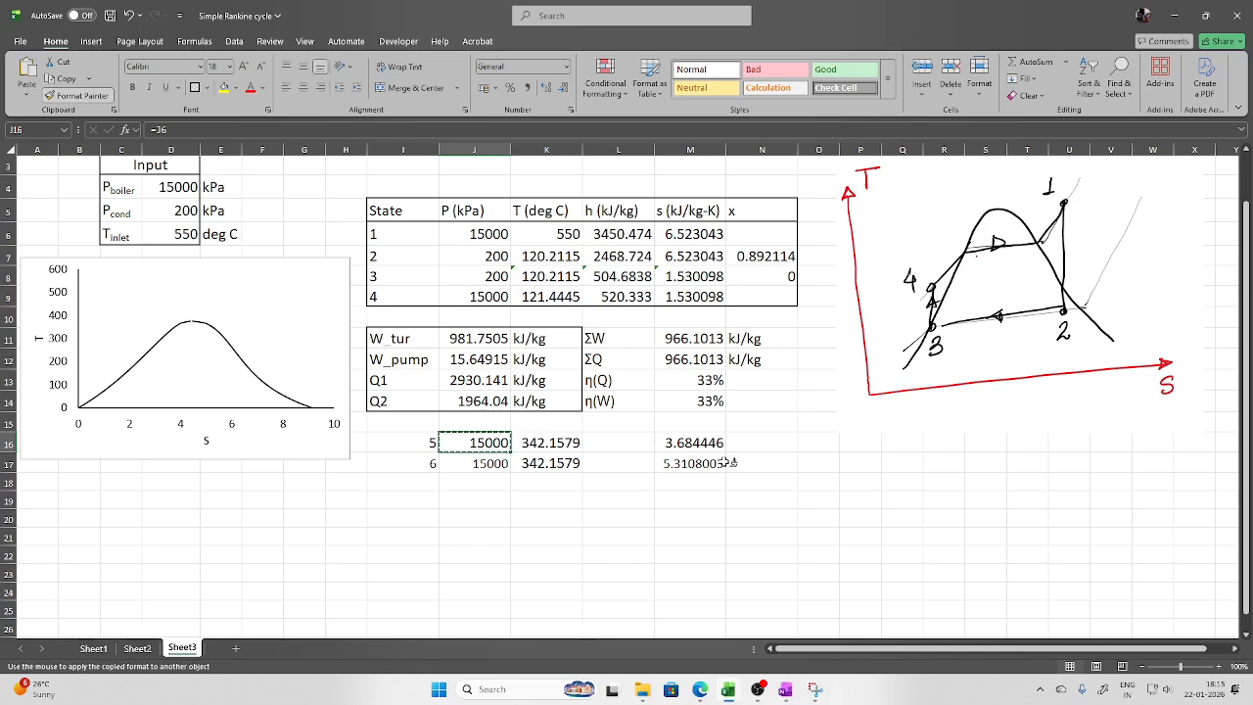
{"action": "left_click_drag", "start_coordinate": [722, 463], "coordinate": [451, 467]}
{"action": "left_click_drag", "start_coordinate": [430, 465], "coordinate": [430, 465]}
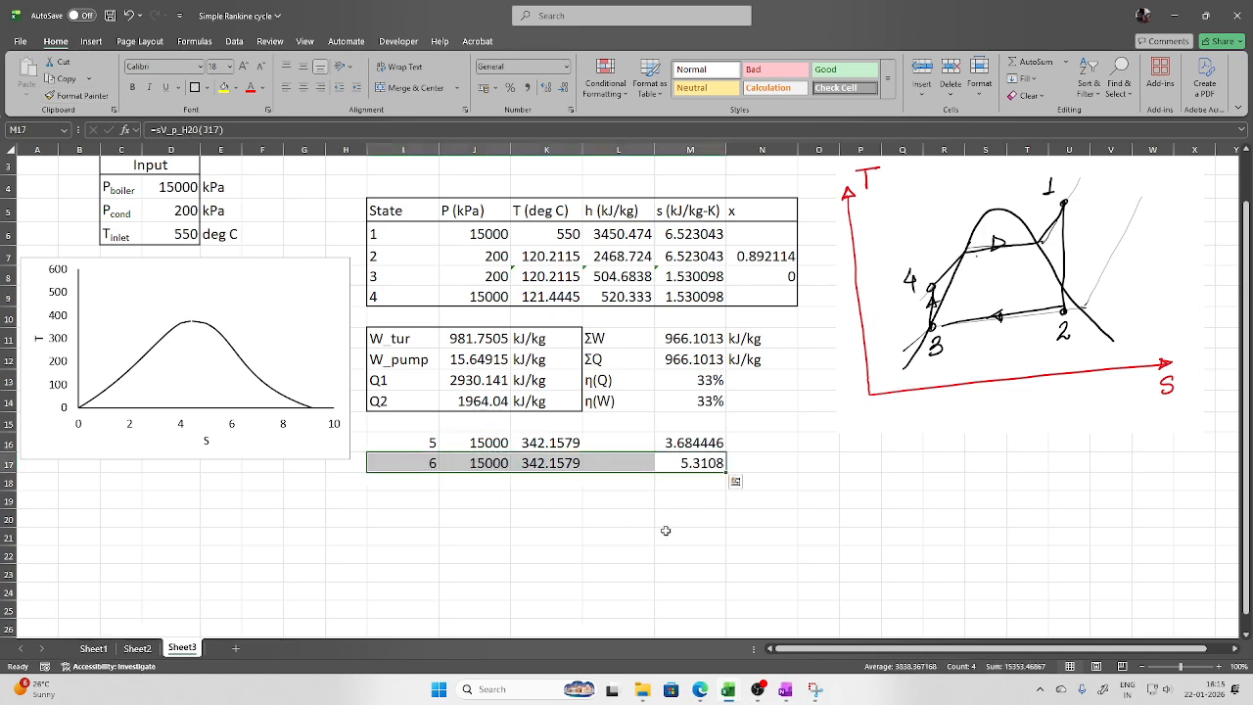
{"action": "left_click", "coordinate": [656, 531]}
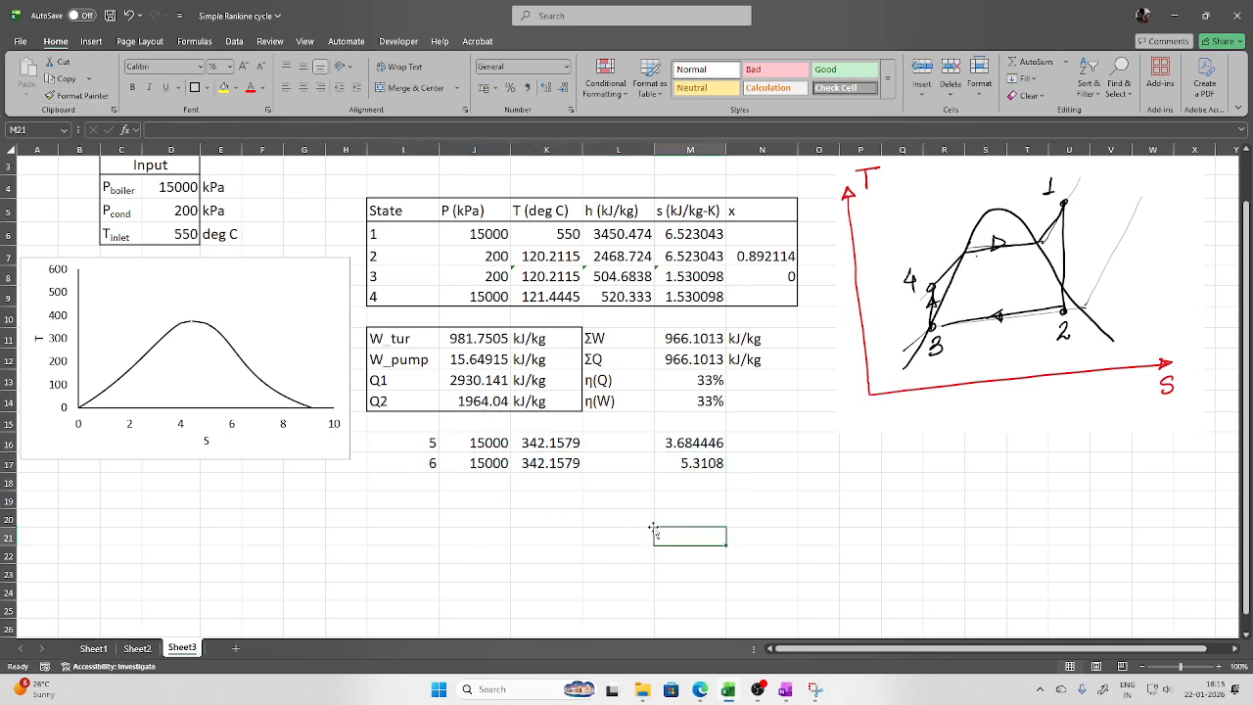
Add chart series '1' to the T-s chart with X values M6,M7
{"action": "right_click", "coordinate": [190, 369]}
{"action": "left_click", "coordinate": [237, 452]}
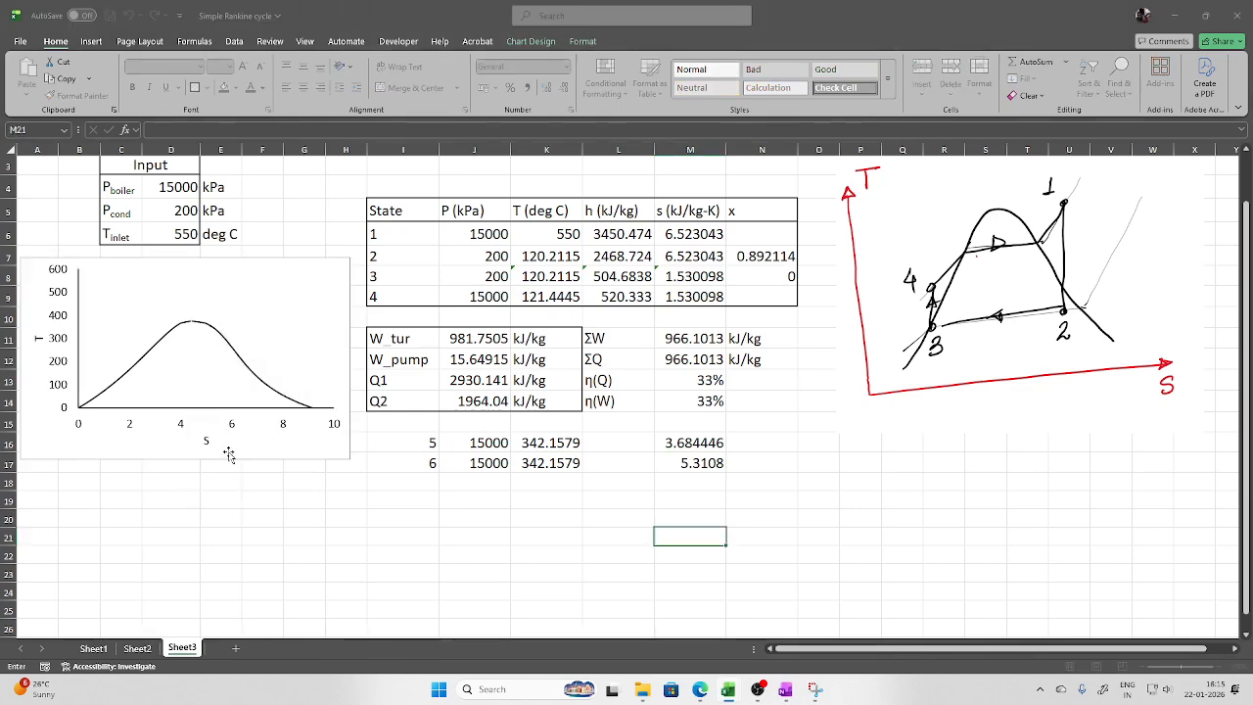
{"action": "left_click_drag", "start_coordinate": [769, 378], "coordinate": [223, 395]}
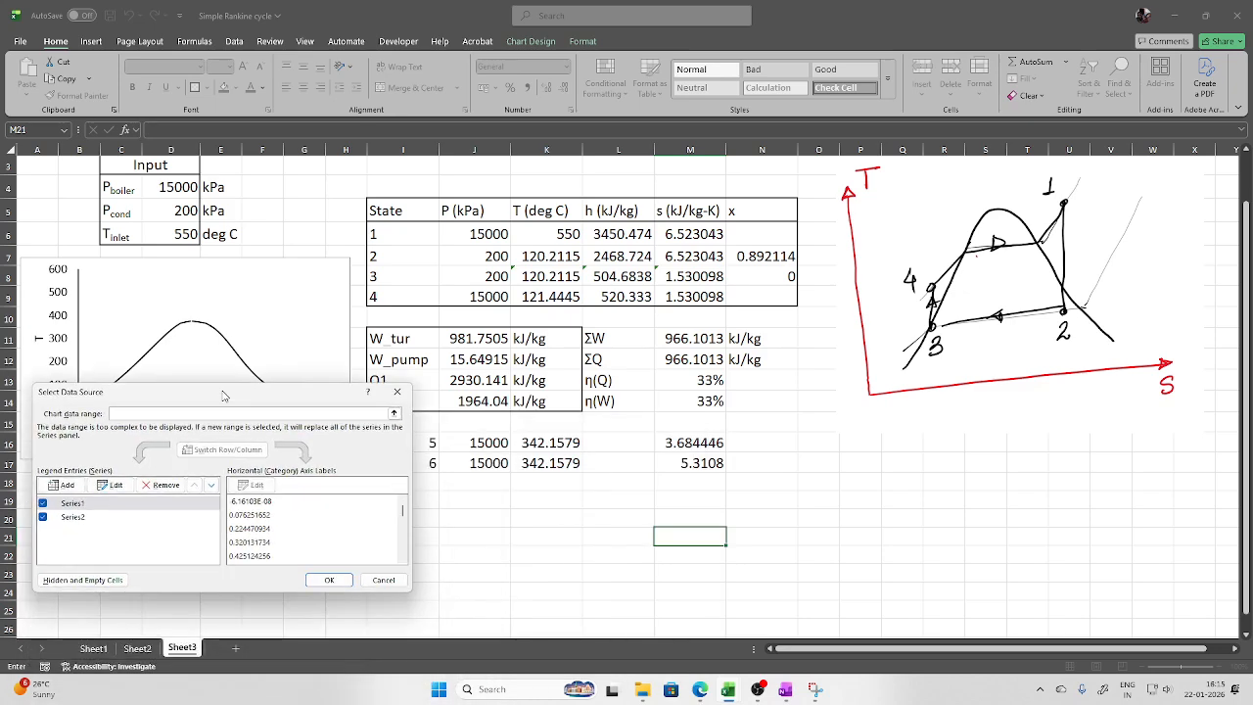
{"action": "left_click", "coordinate": [62, 484]}
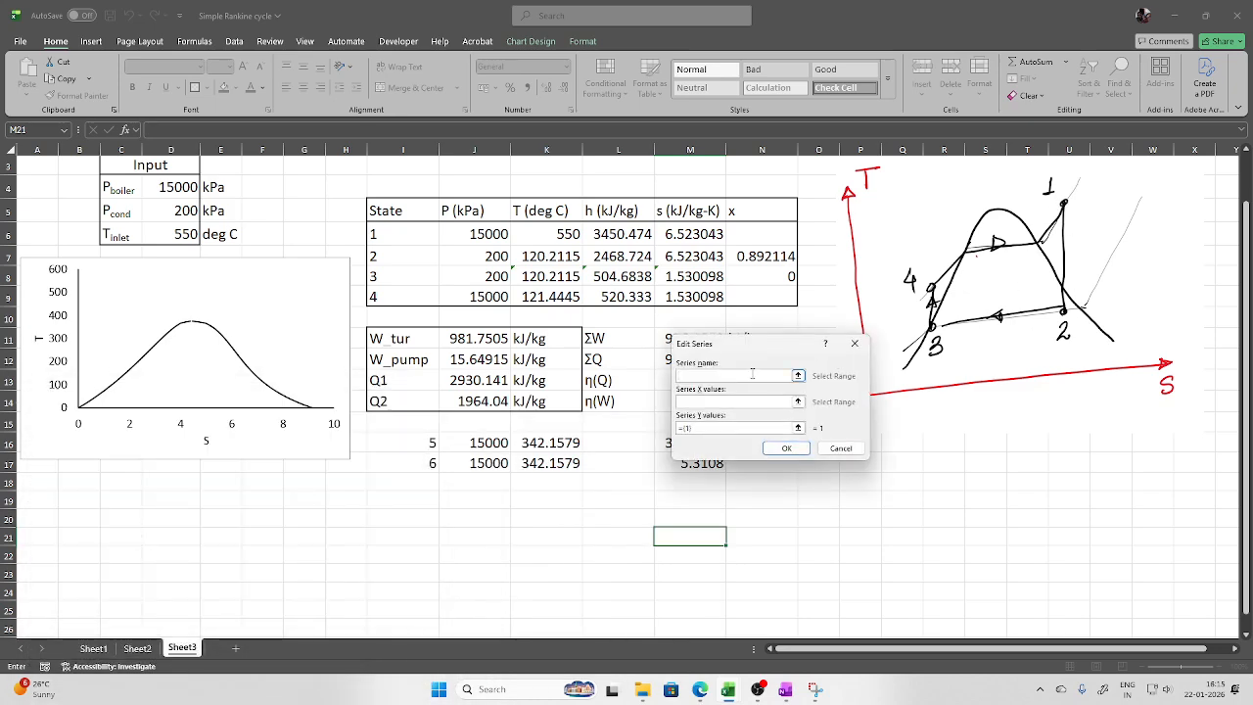
{"action": "type", "text": "1-2"}
{"action": "left_click", "coordinate": [800, 403]}
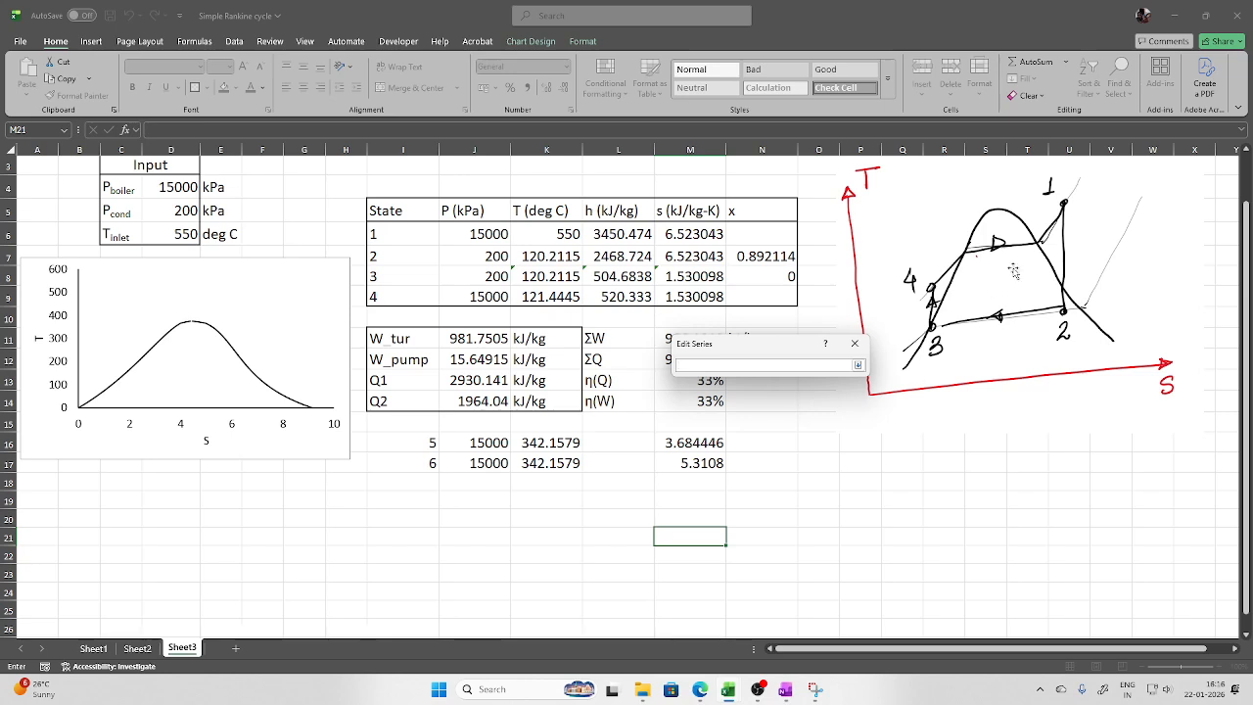
{"action": "left_click", "coordinate": [704, 236]}
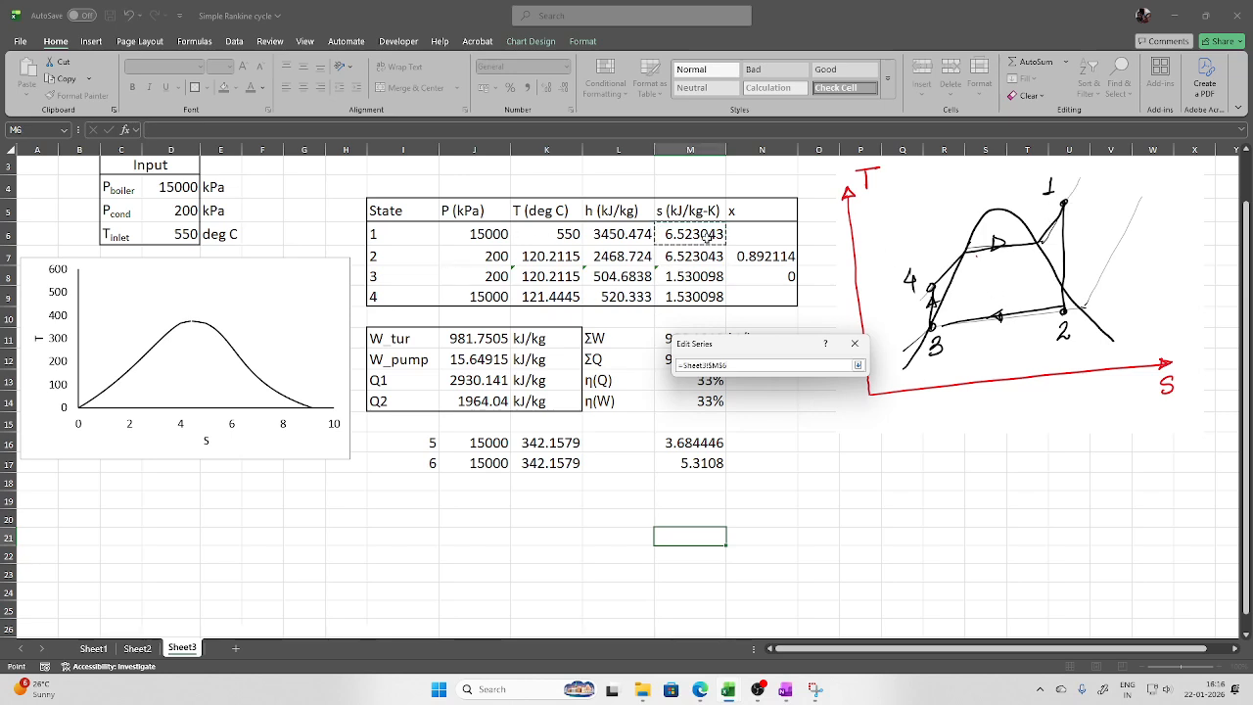
{"action": "left_click", "coordinate": [697, 257], "text": "ctrl"}
{"action": "left_click", "coordinate": [859, 366]}
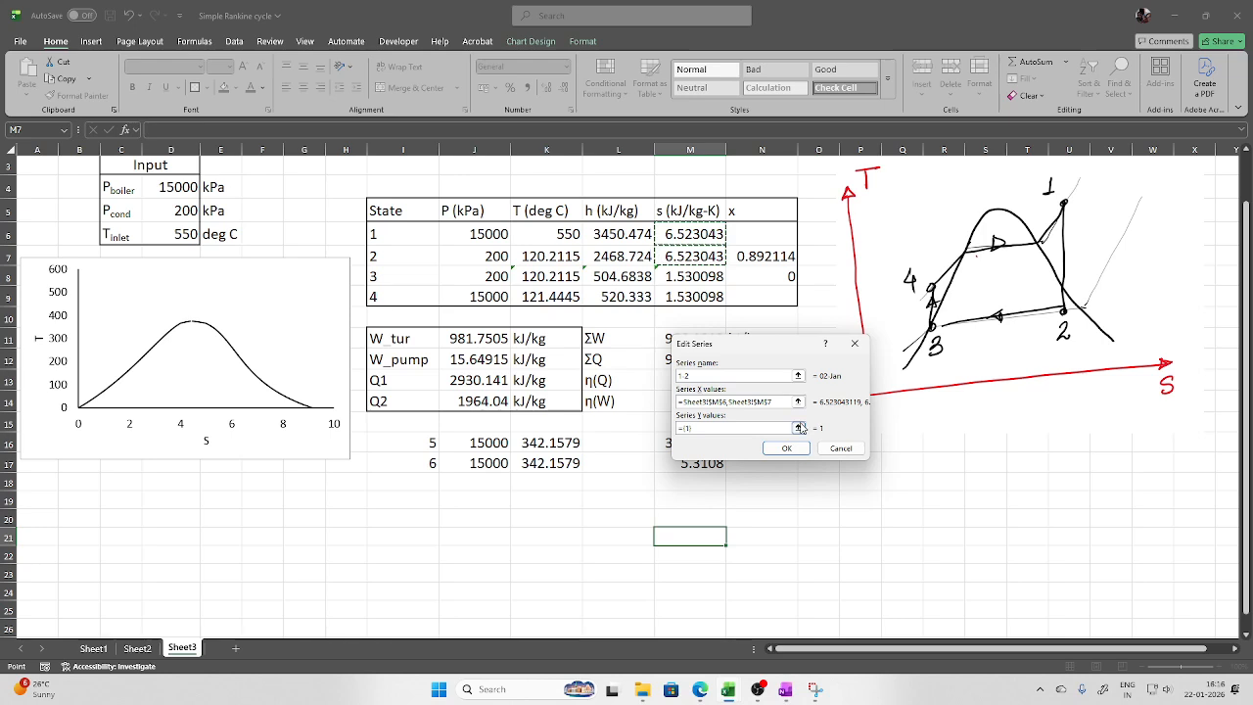
Set the series' Y values to K6,K7 and confirm the 1–2 expansion line
{"action": "left_click", "coordinate": [804, 424]}
{"action": "left_click", "coordinate": [546, 234]}
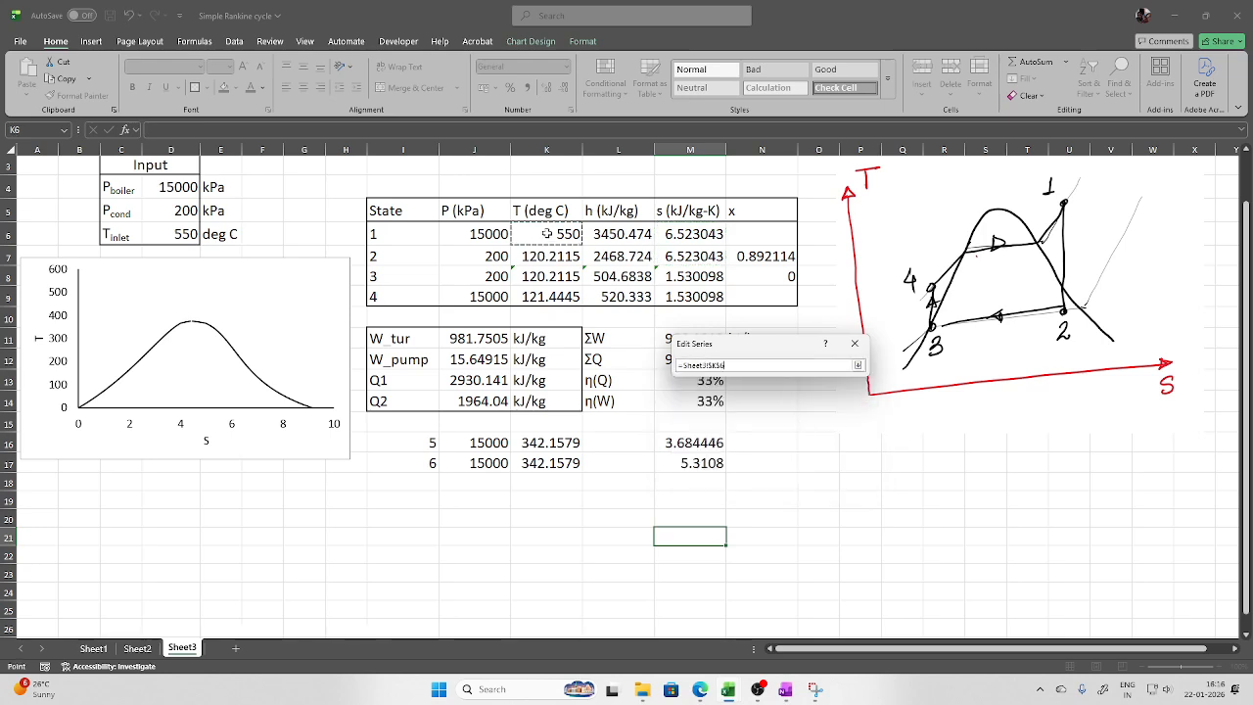
{"action": "left_click", "coordinate": [858, 364]}
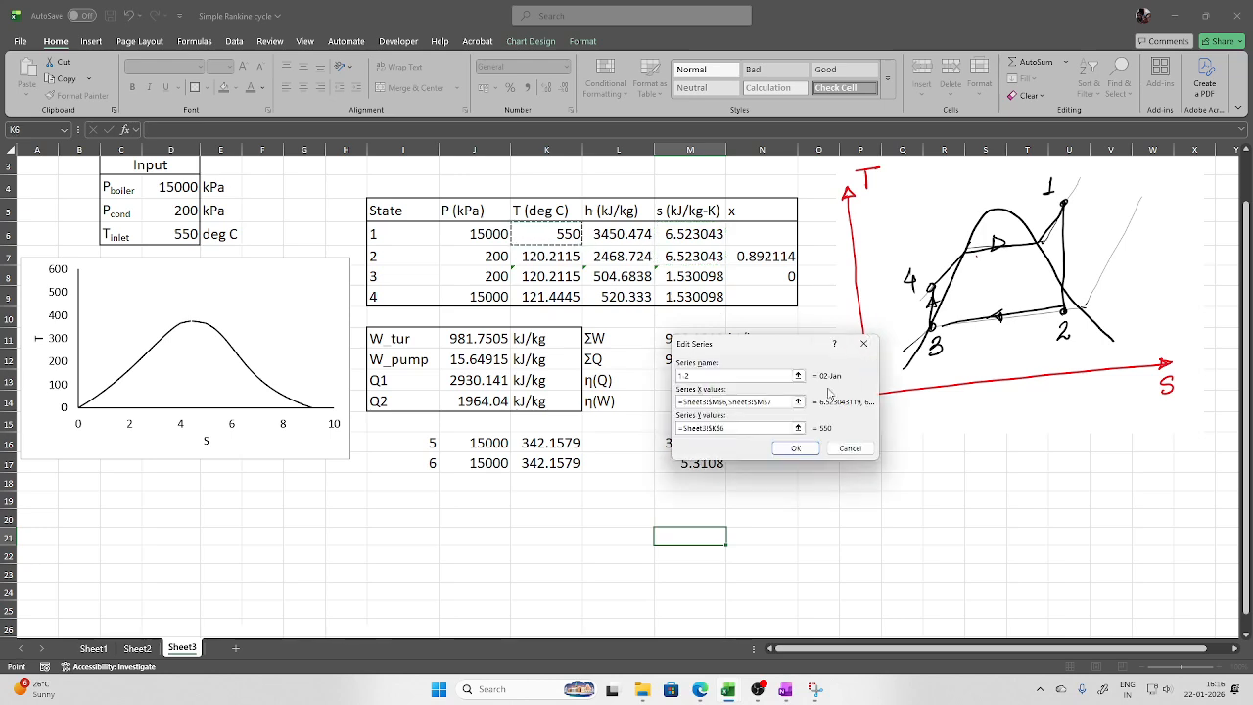
{"action": "left_click", "coordinate": [797, 427]}
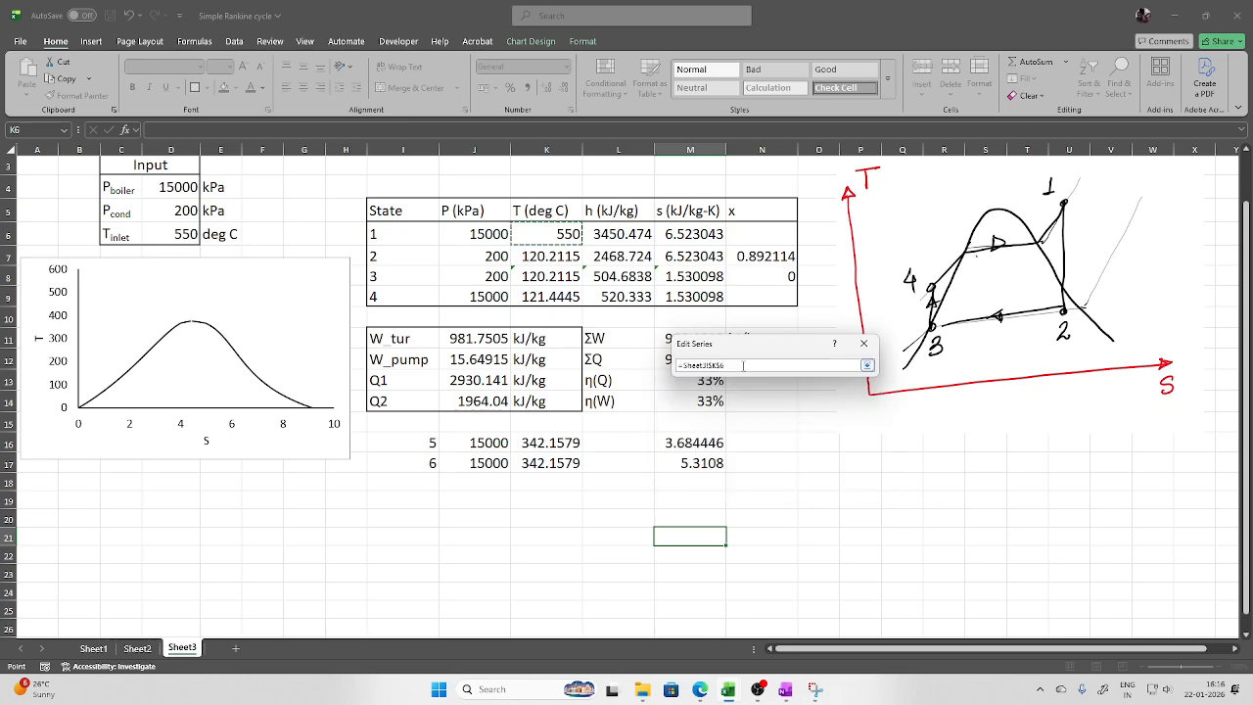
{"action": "left_click_drag", "start_coordinate": [741, 366], "coordinate": [659, 363]}
{"action": "key", "text": "BackSpace"}
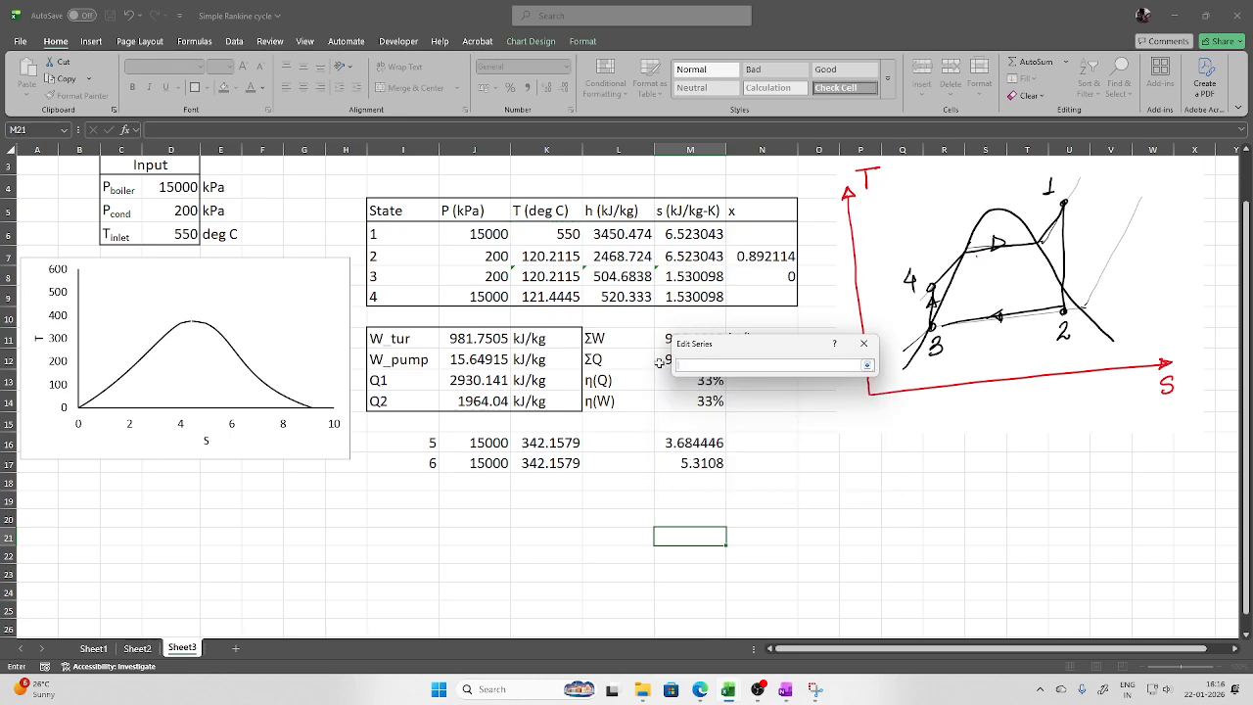
{"action": "left_click", "coordinate": [531, 238]}
{"action": "left_click", "coordinate": [563, 255], "text": "ctrl"}
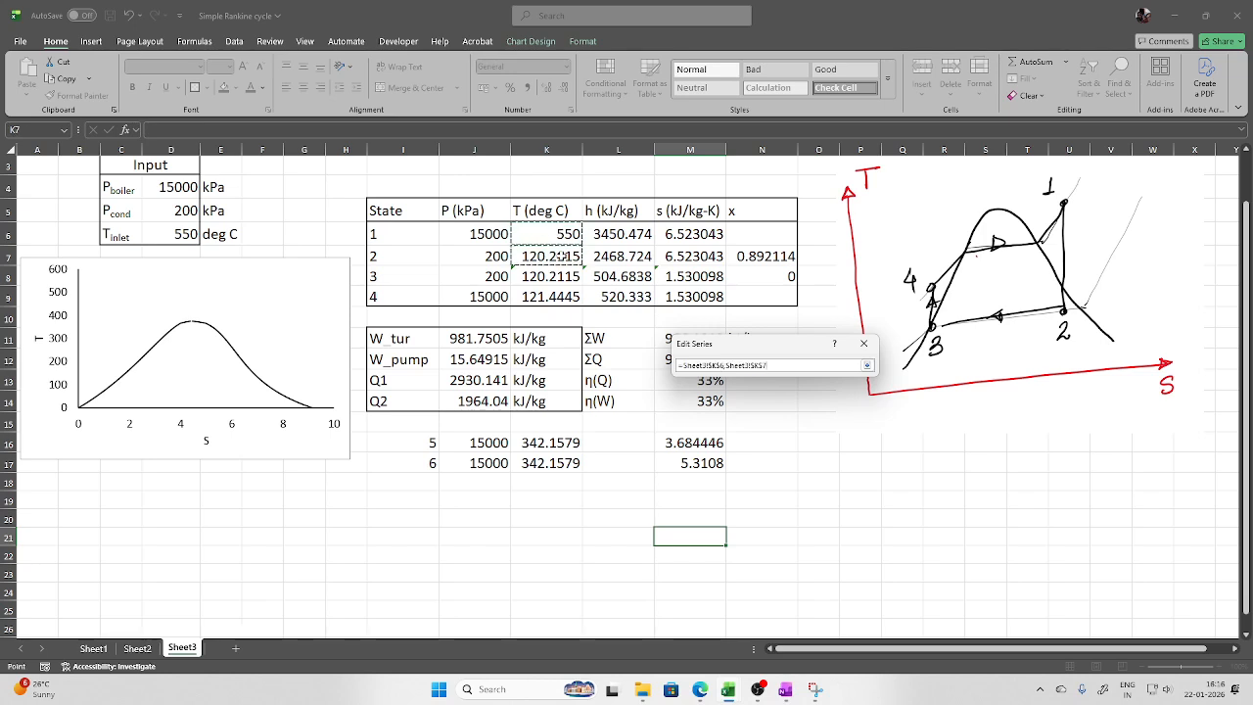
{"action": "left_click", "coordinate": [866, 364]}
{"action": "left_click", "coordinate": [793, 449]}
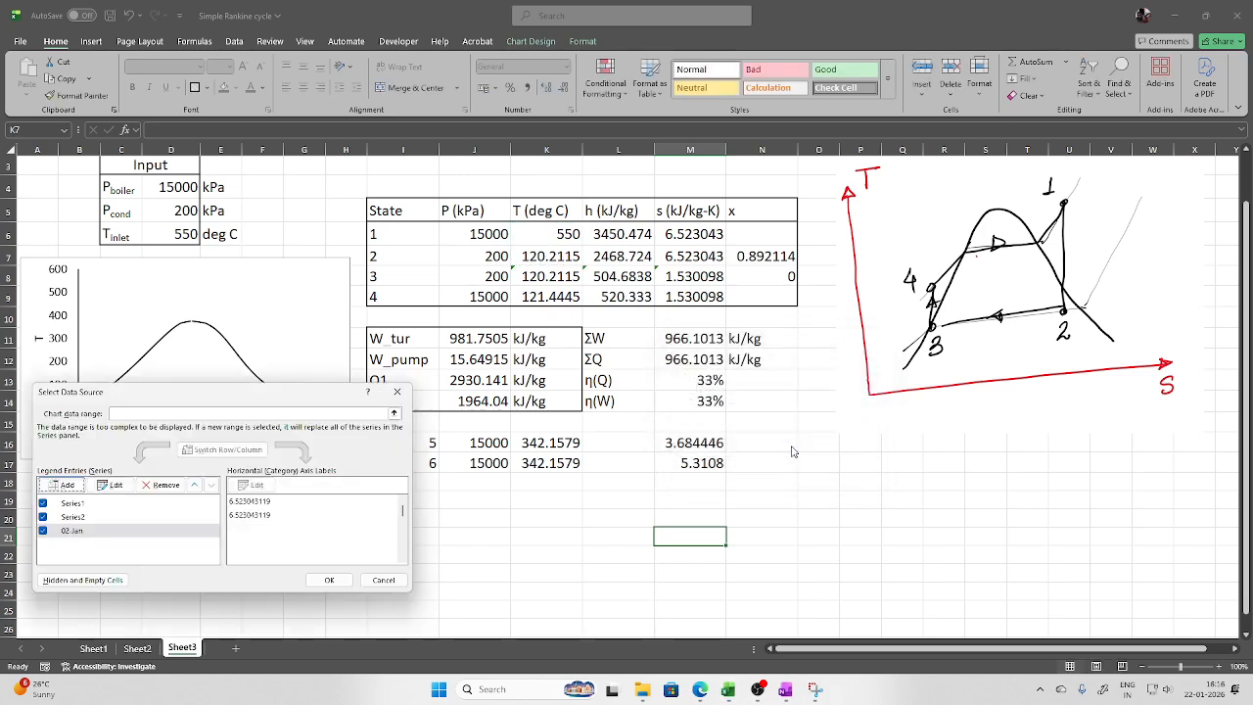
{"action": "left_click", "coordinate": [329, 580]}
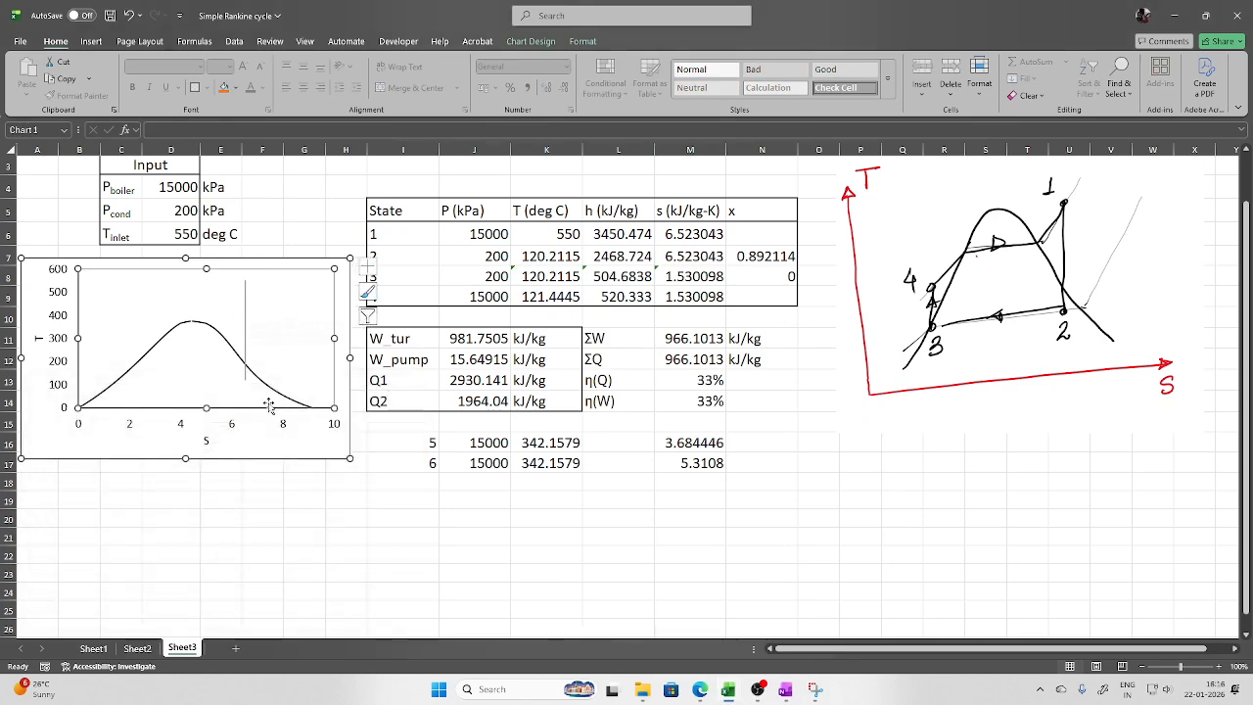
Add chart series '2 3' with X values M7,M8 and Y values K7,K8
{"action": "right_click", "coordinate": [199, 352]}
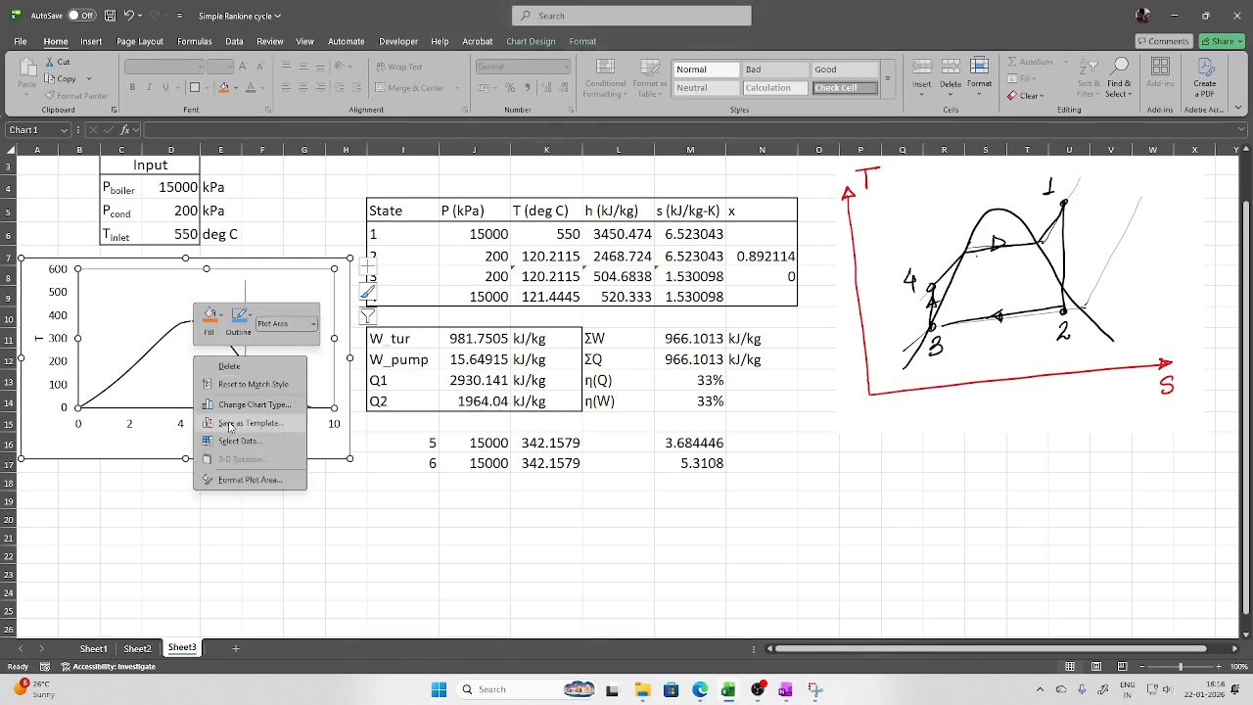
{"action": "left_click", "coordinate": [240, 430]}
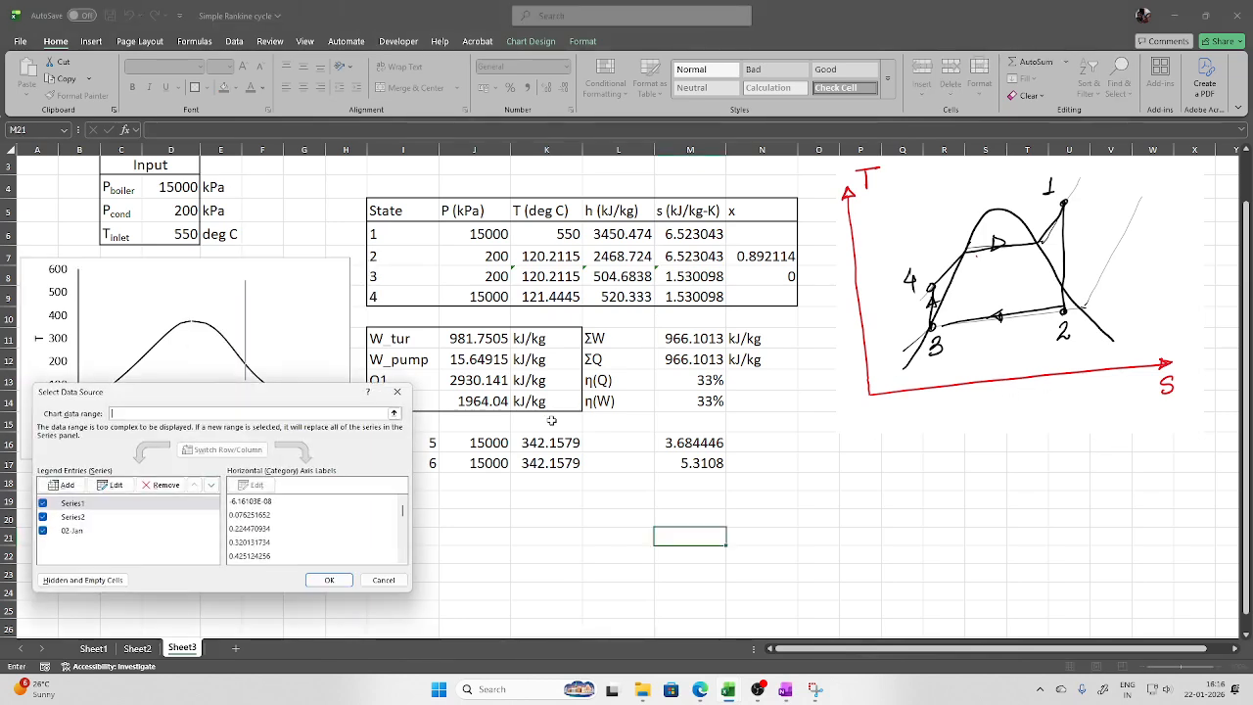
{"action": "left_click", "coordinate": [66, 486]}
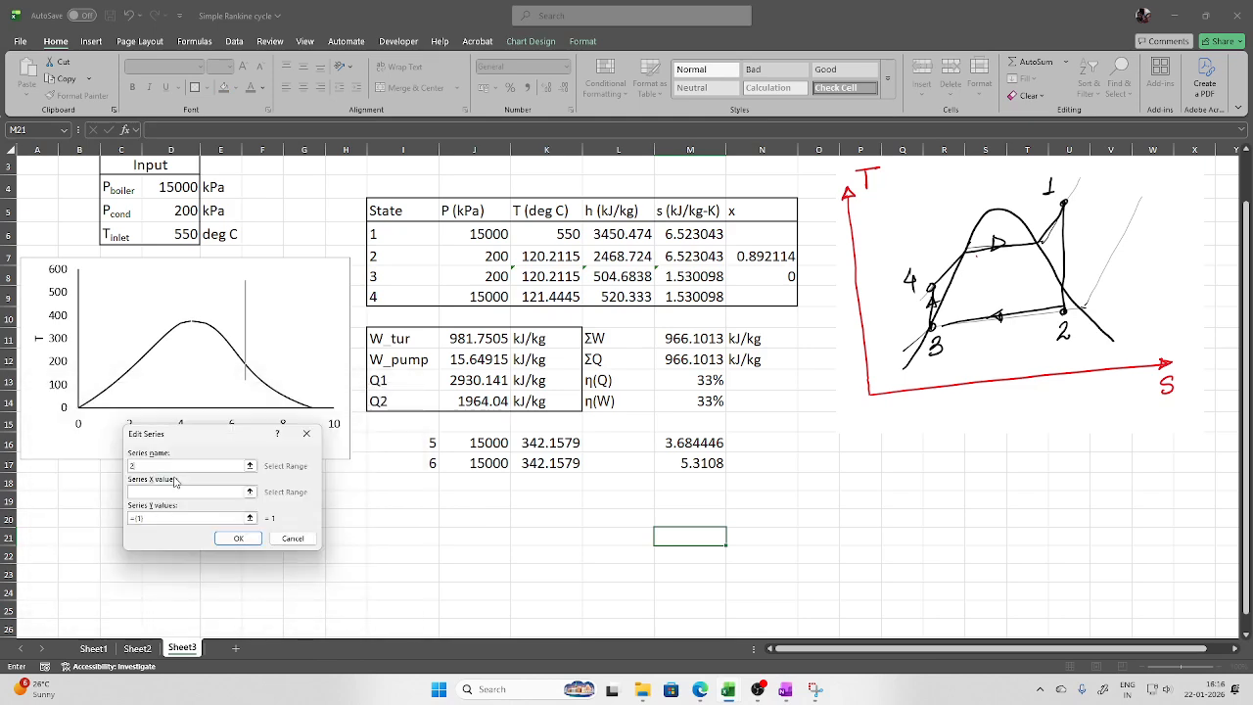
{"action": "type", "text": "2 3"}
{"action": "left_click", "coordinate": [250, 493]}
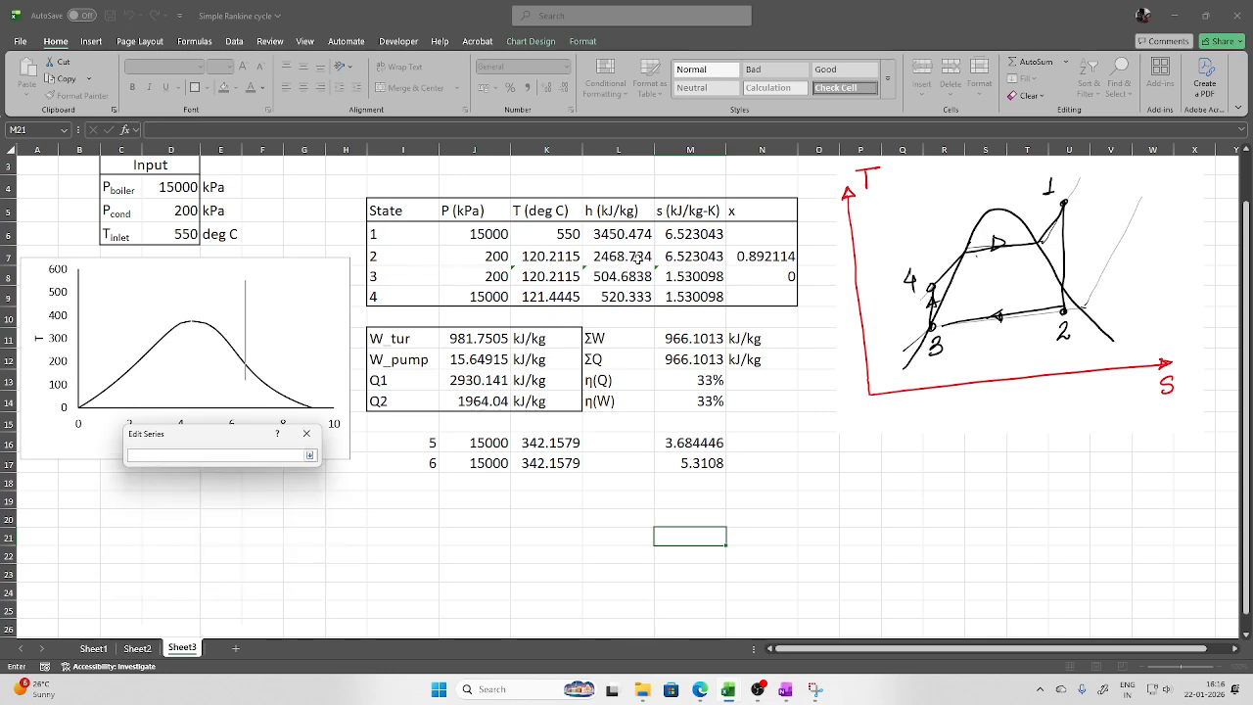
{"action": "left_click", "coordinate": [688, 257]}
{"action": "left_click", "coordinate": [691, 276], "text": "ctrl"}
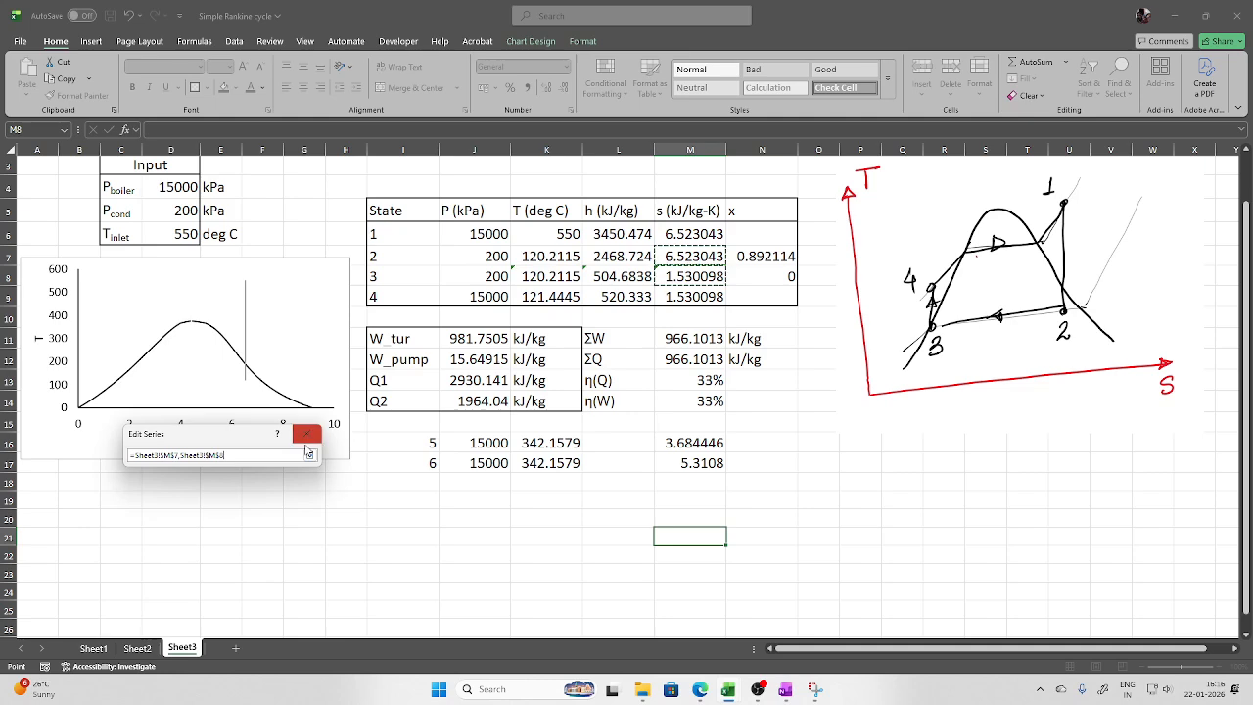
{"action": "left_click", "coordinate": [311, 456]}
{"action": "left_click", "coordinate": [251, 518]}
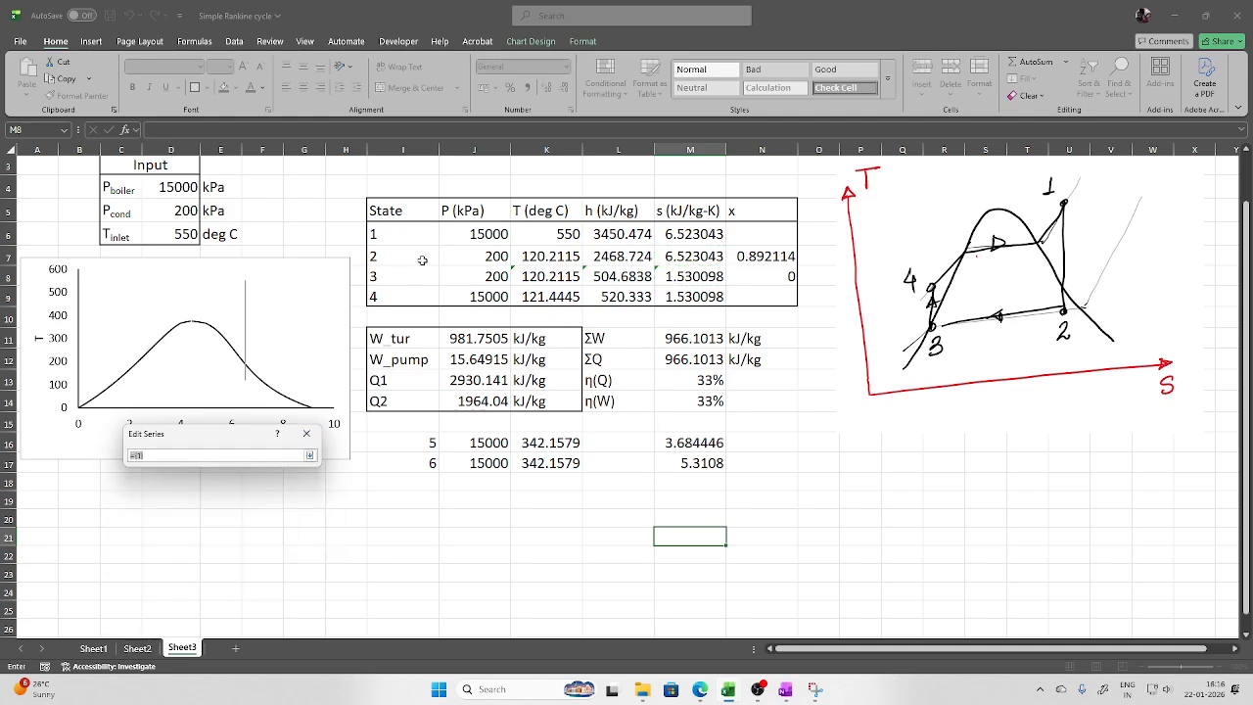
{"action": "left_click", "coordinate": [548, 257]}
{"action": "left_click", "coordinate": [548, 276], "text": "ctrl"}
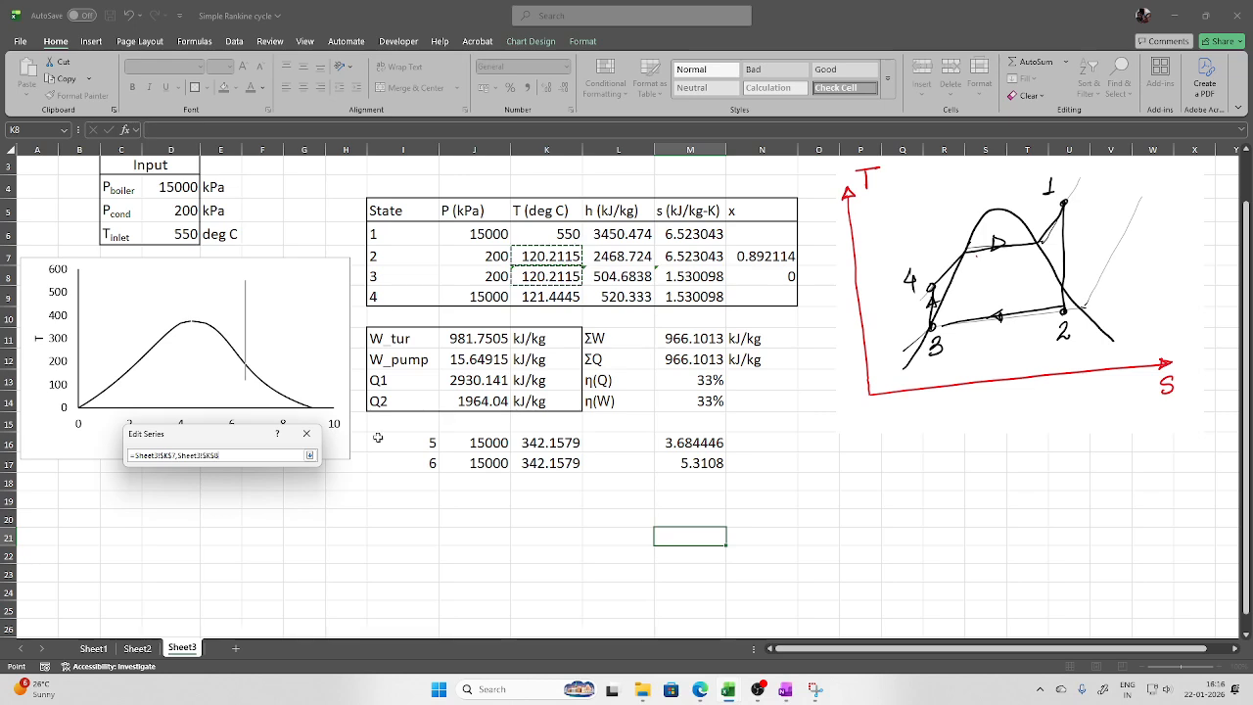
{"action": "left_click", "coordinate": [312, 456]}
{"action": "left_click", "coordinate": [248, 538]}
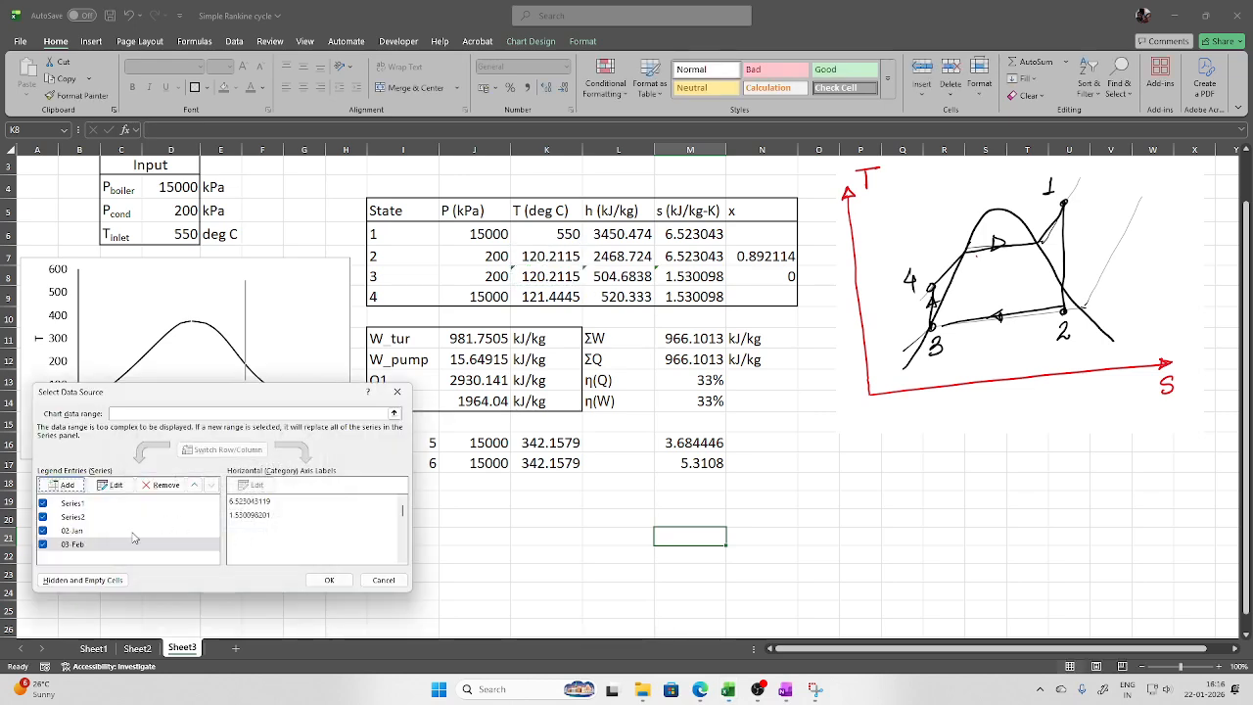
Add the 3–4 series with X values M8:M9 and Y values K8:K9
{"action": "left_click", "coordinate": [71, 485]}
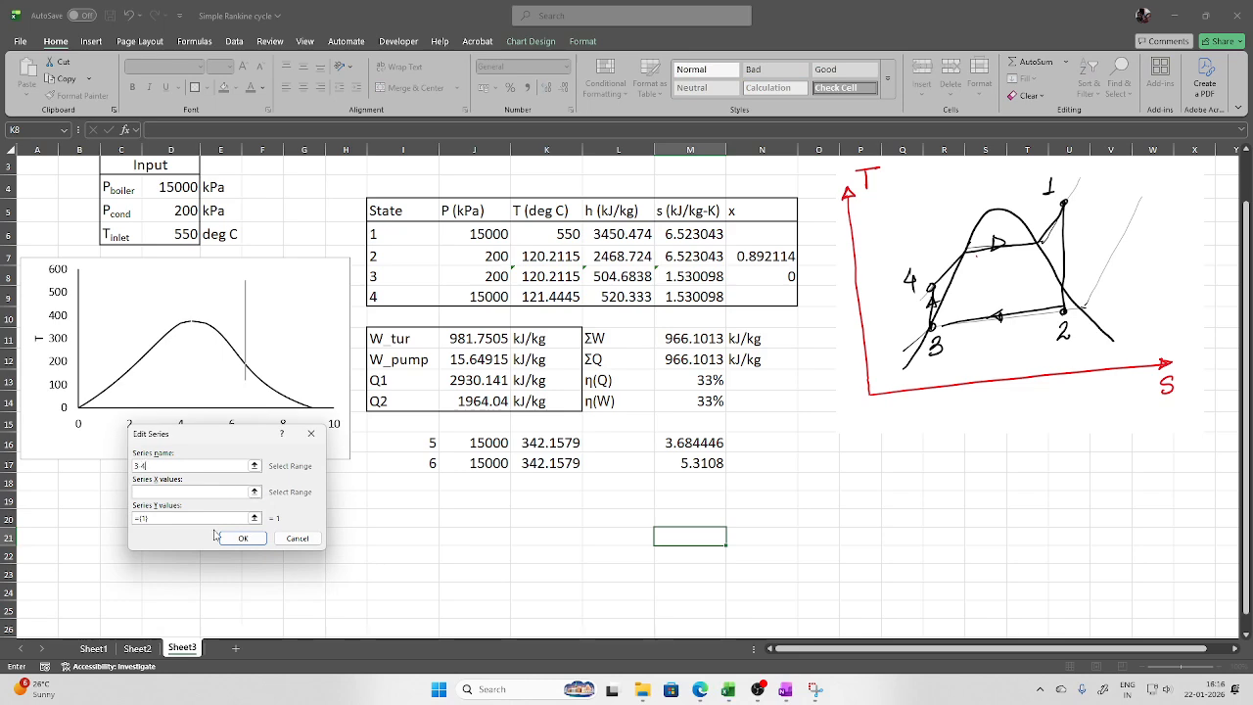
{"action": "left_click", "coordinate": [256, 493]}
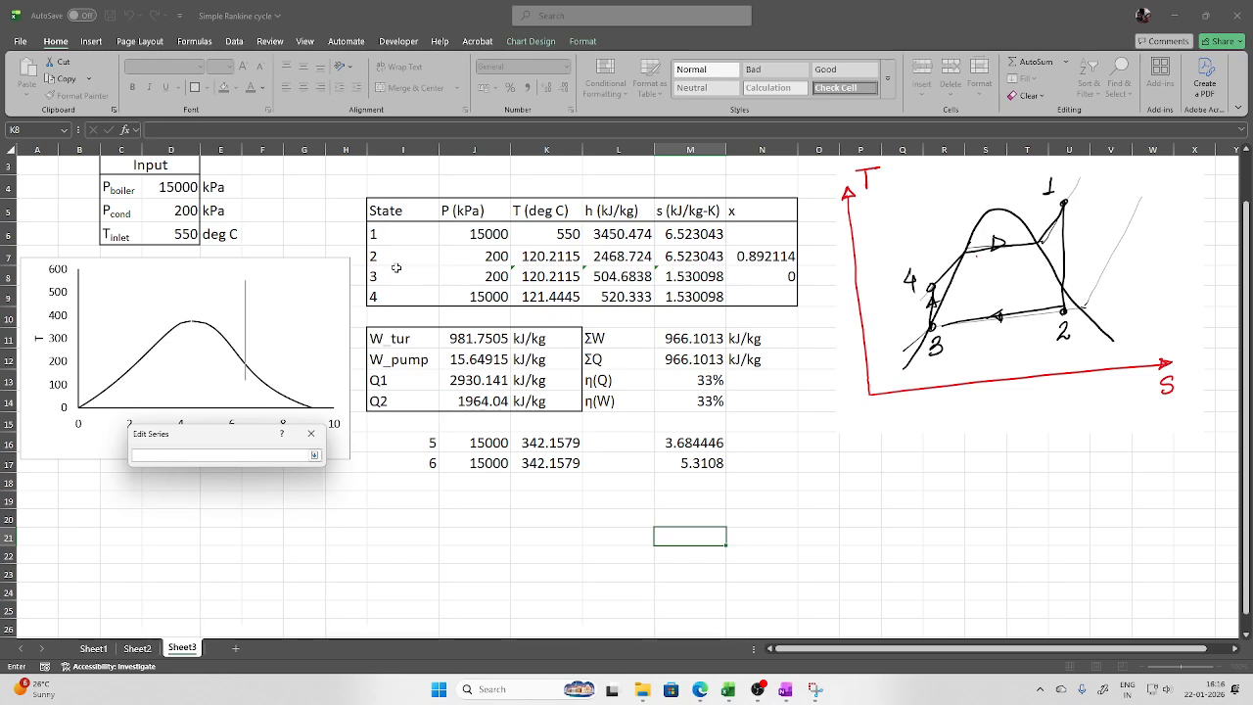
{"action": "left_click_drag", "start_coordinate": [685, 276], "coordinate": [690, 296]}
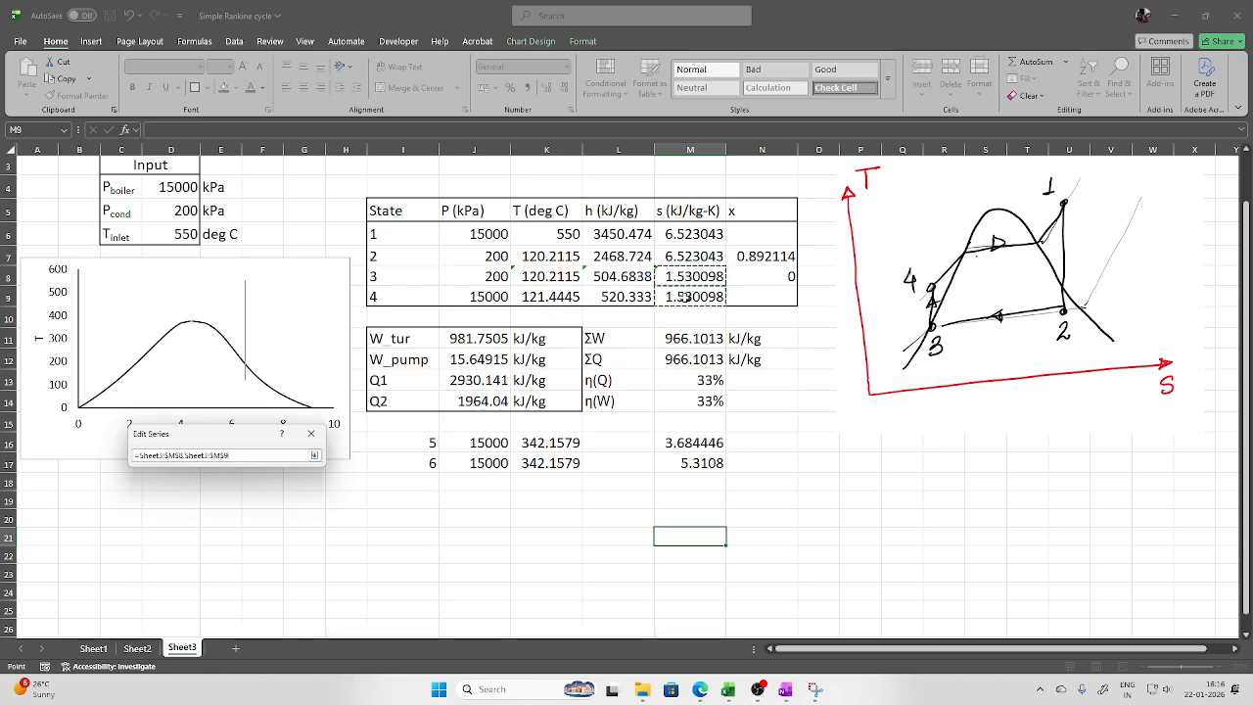
{"action": "left_click", "coordinate": [315, 457]}
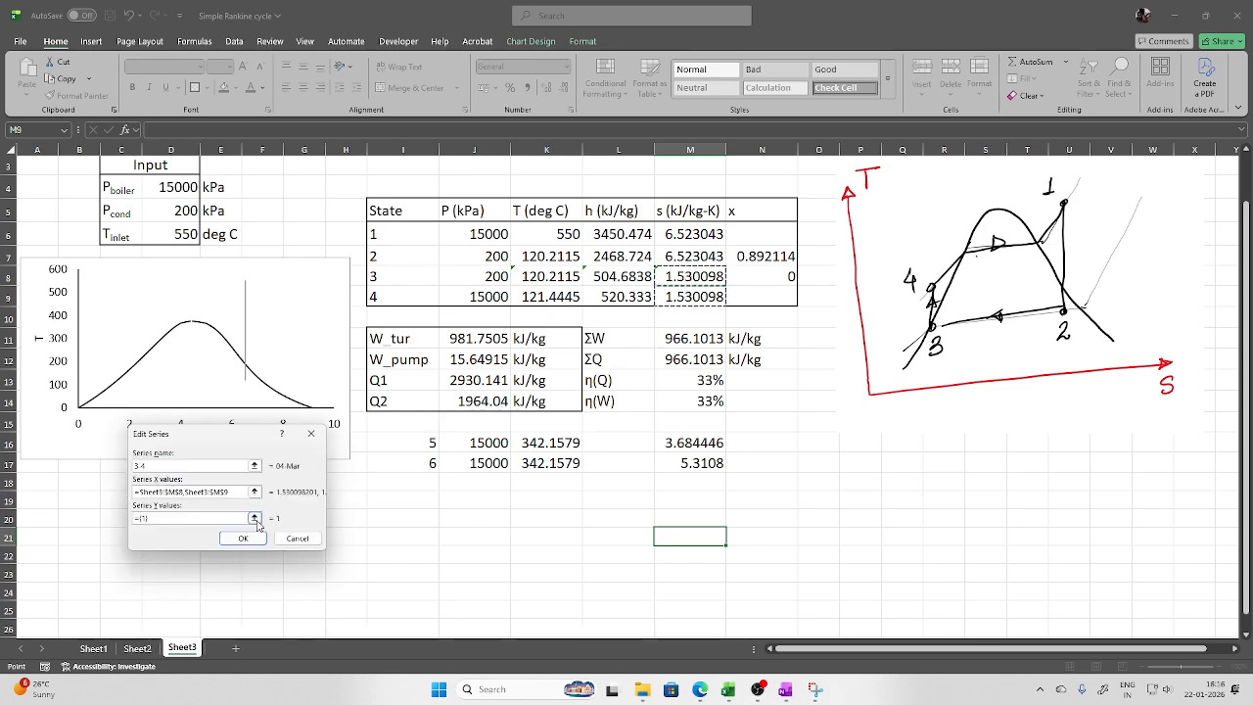
{"action": "left_click", "coordinate": [257, 519]}
{"action": "left_click_drag", "start_coordinate": [547, 277], "coordinate": [550, 297]}
{"action": "left_click", "coordinate": [314, 456]}
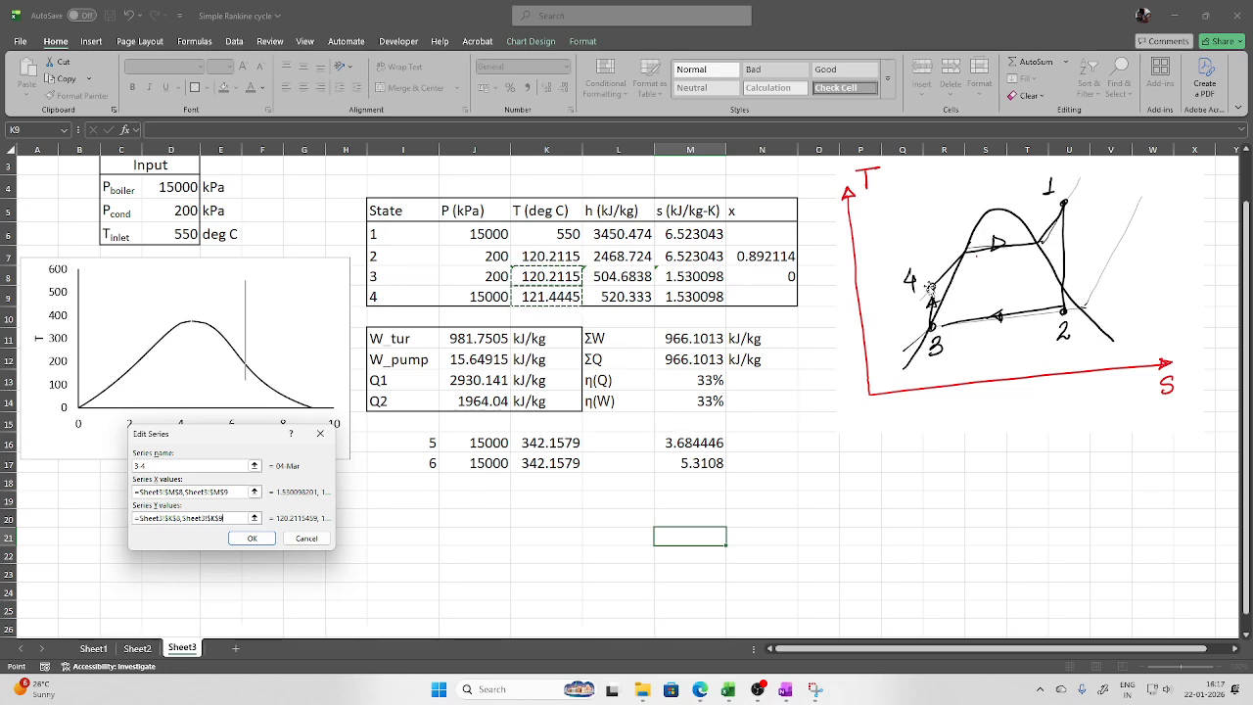
{"action": "left_click", "coordinate": [258, 539]}
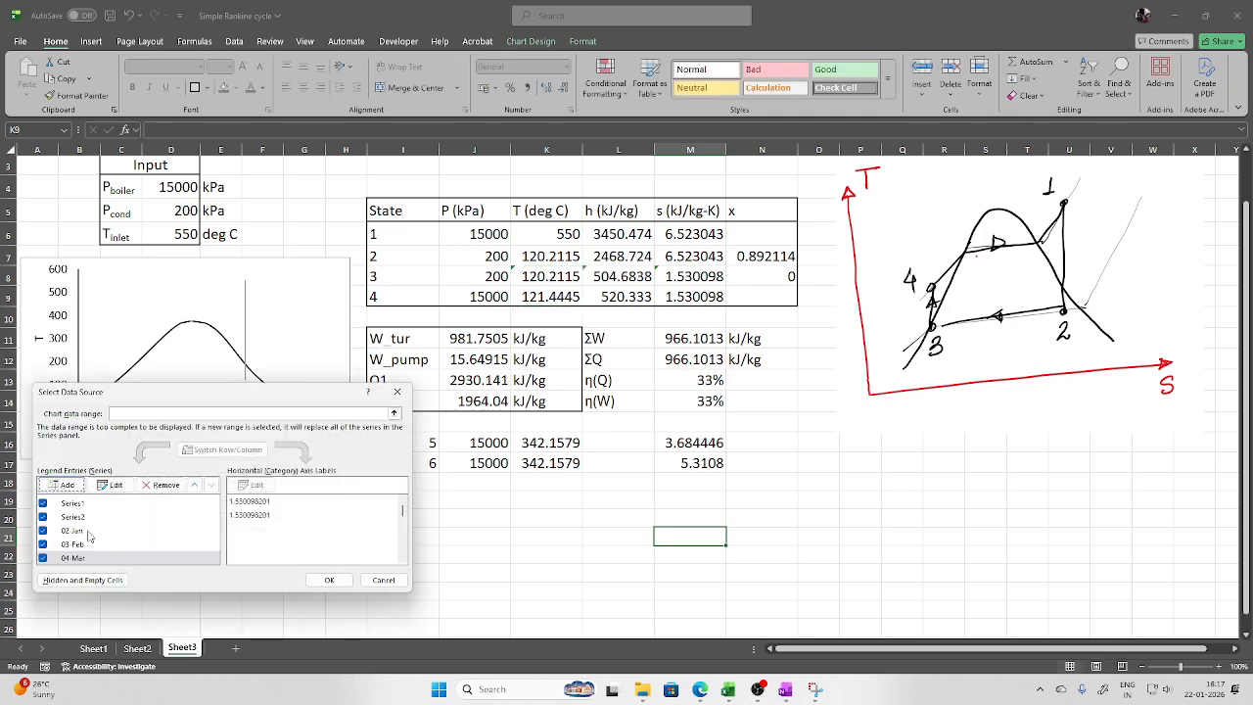
{"action": "left_click", "coordinate": [62, 484]}
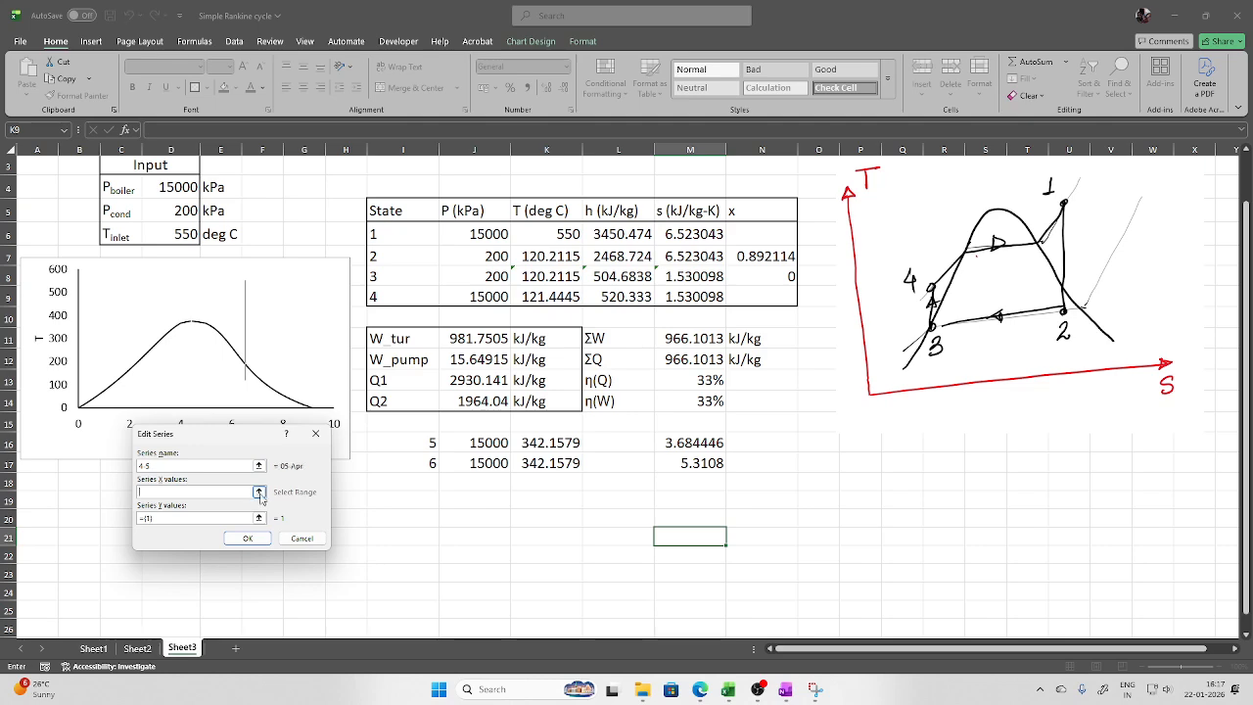
Set the 4–5 series to X values M9,M16 and Y values K9,K16
{"action": "left_click", "coordinate": [258, 493]}
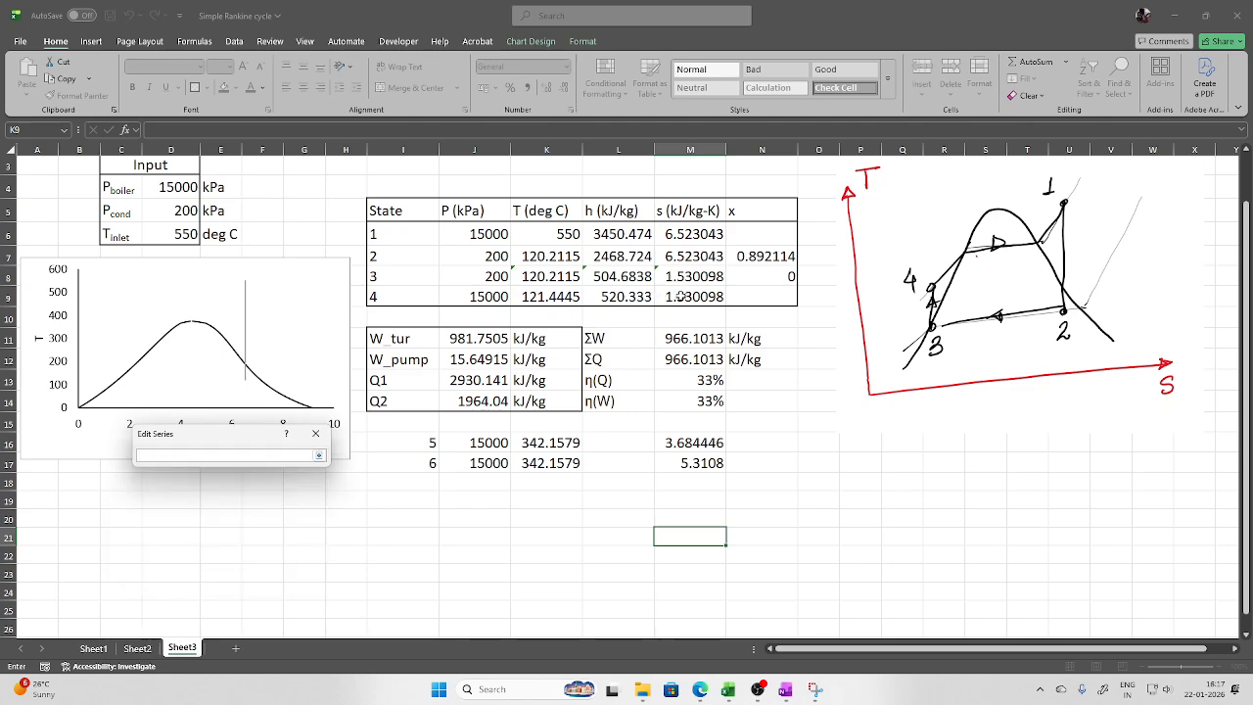
{"action": "left_click", "coordinate": [680, 297]}
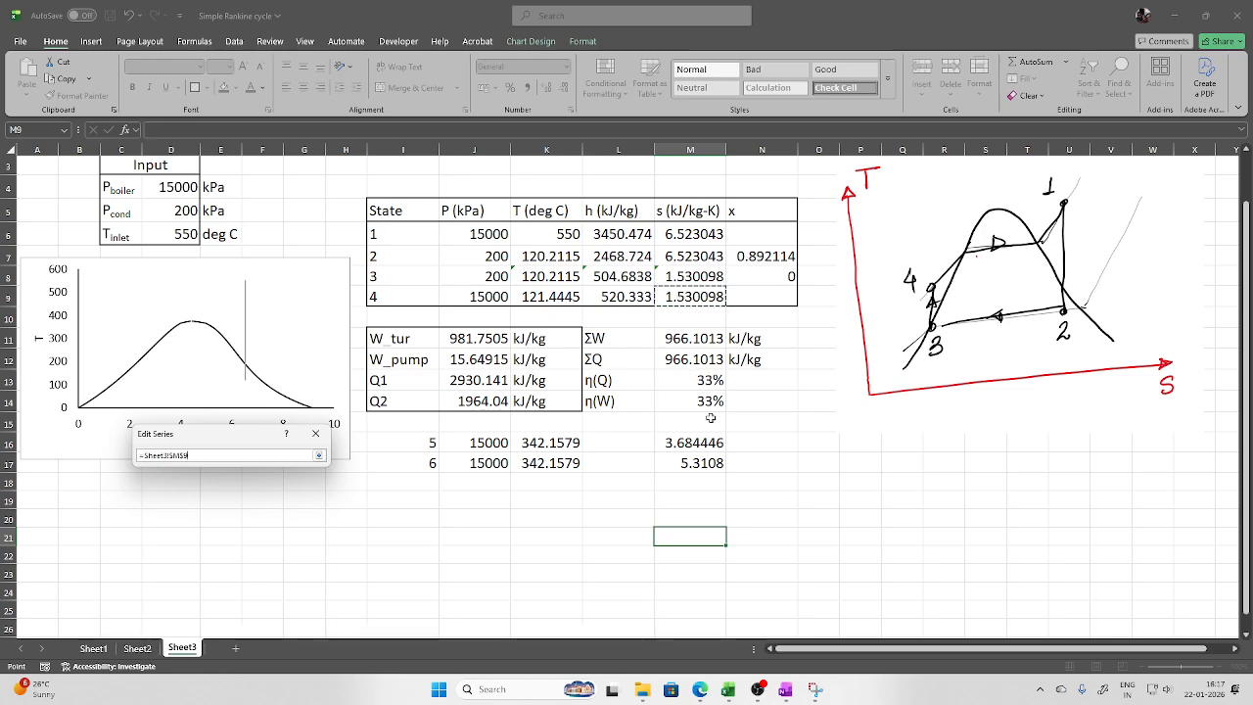
{"action": "left_click", "coordinate": [697, 443], "text": "ctrl"}
{"action": "left_click", "coordinate": [318, 456]}
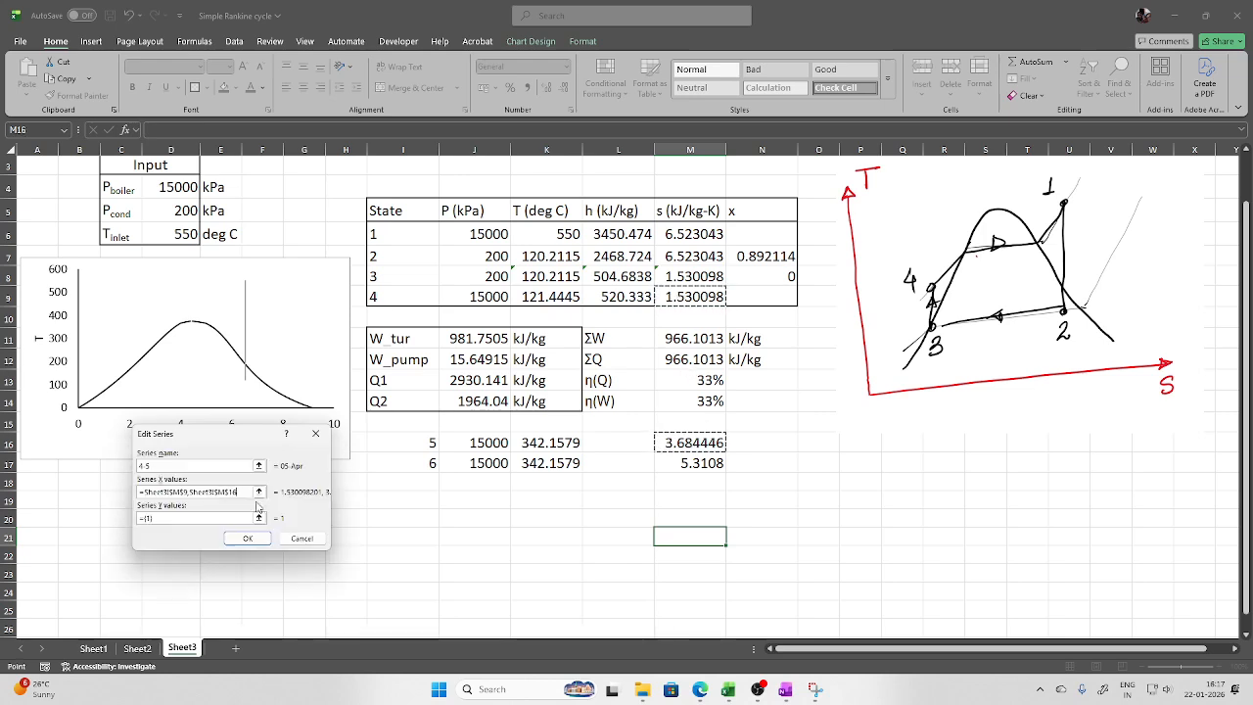
{"action": "left_click", "coordinate": [259, 518]}
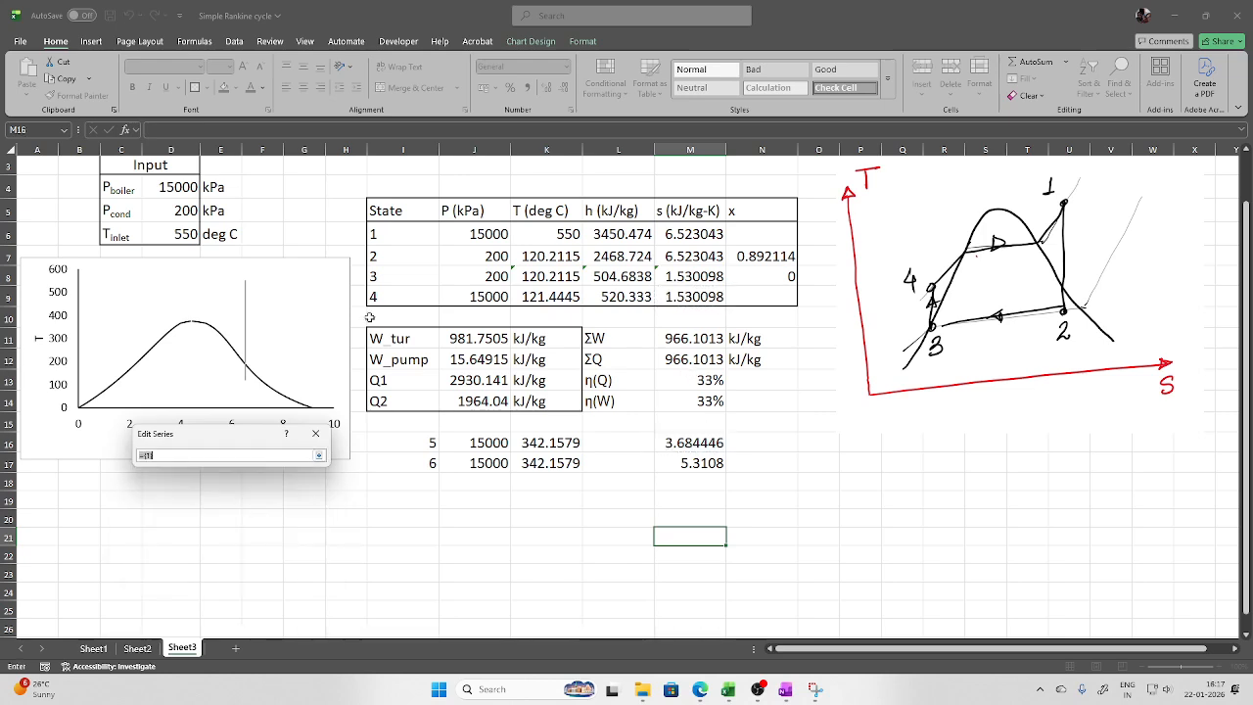
{"action": "left_click", "coordinate": [552, 296]}
{"action": "left_click", "coordinate": [555, 441], "text": "ctrl"}
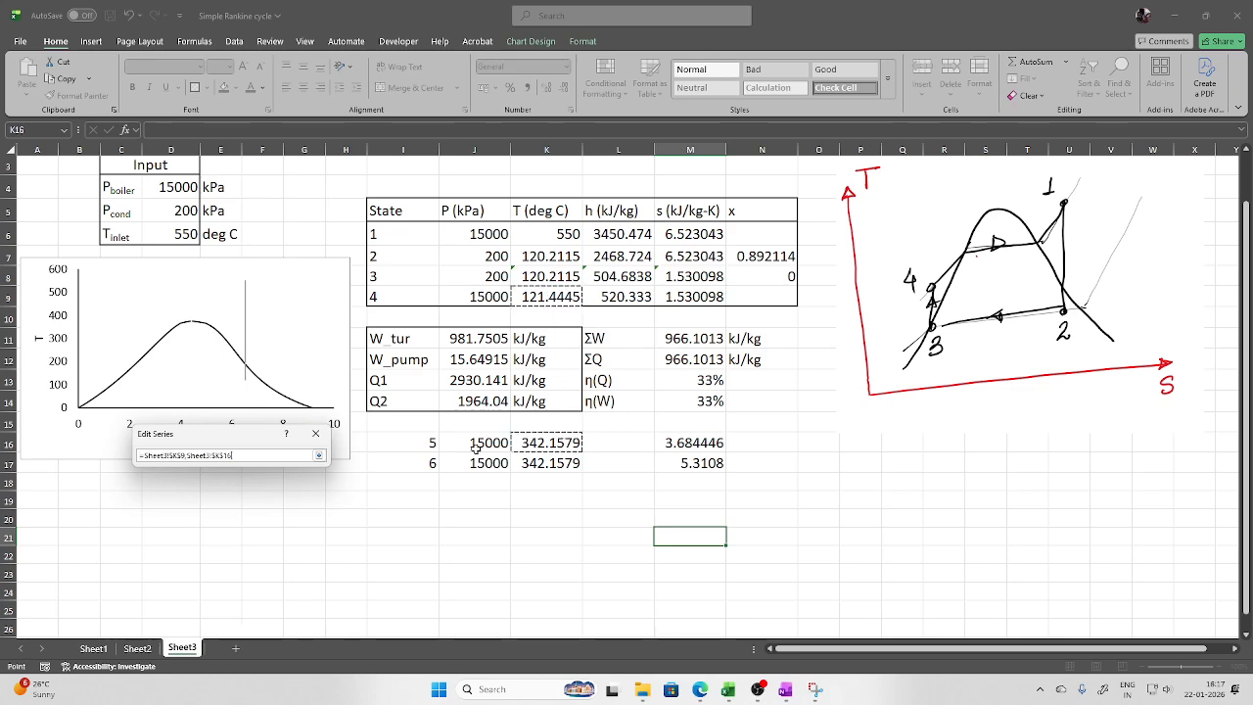
{"action": "left_click", "coordinate": [319, 455]}
{"action": "left_click", "coordinate": [260, 540]}
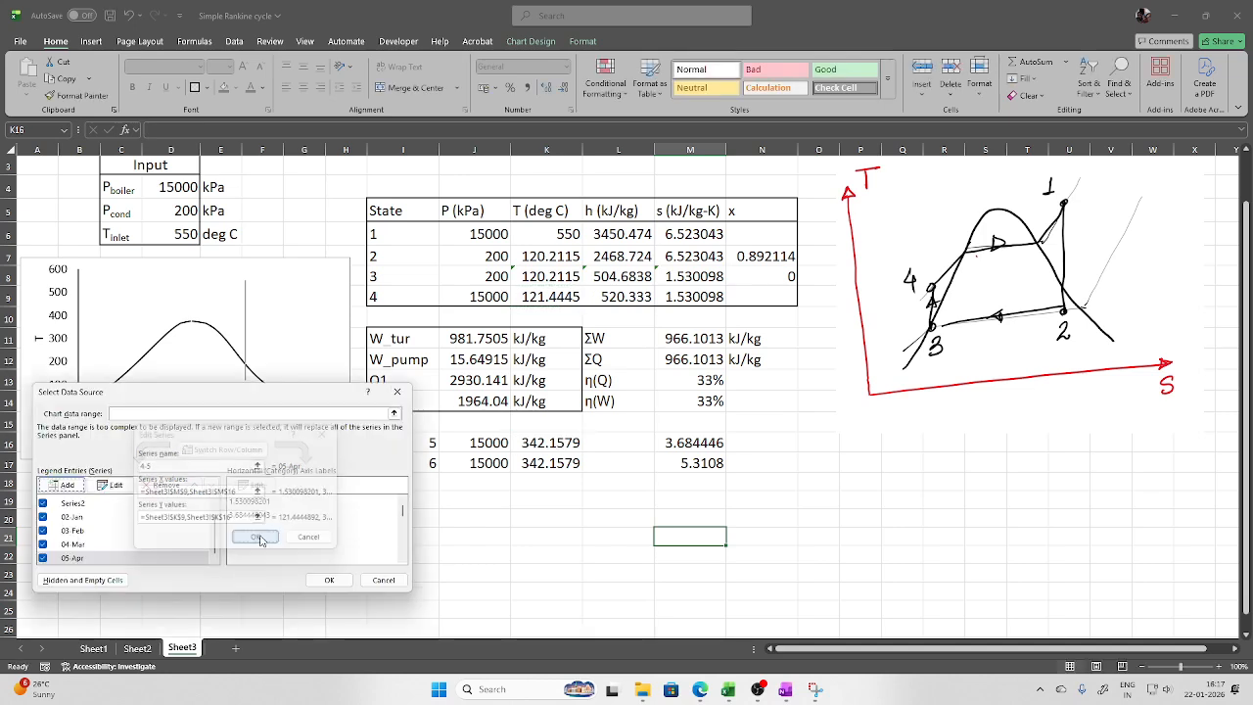
Add the 5–6 series with X values M16,M17 and Y values K16,K17
{"action": "left_click", "coordinate": [62, 488]}
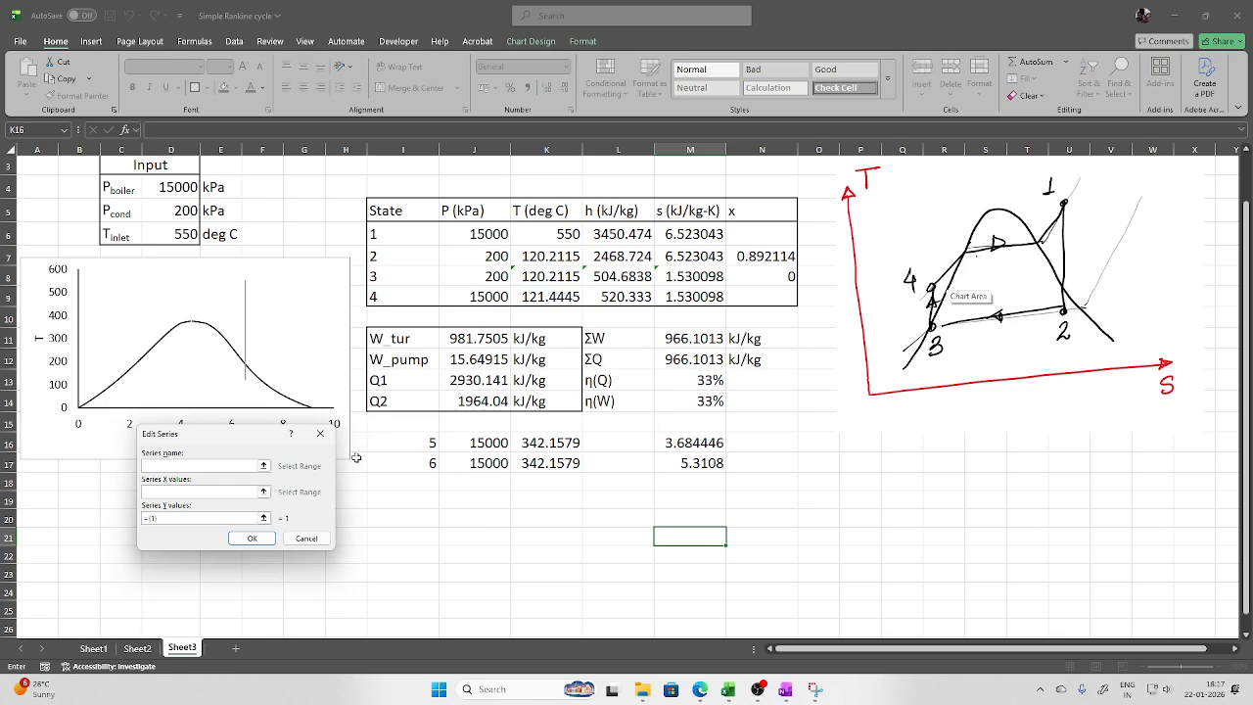
{"action": "left_click", "coordinate": [262, 491]}
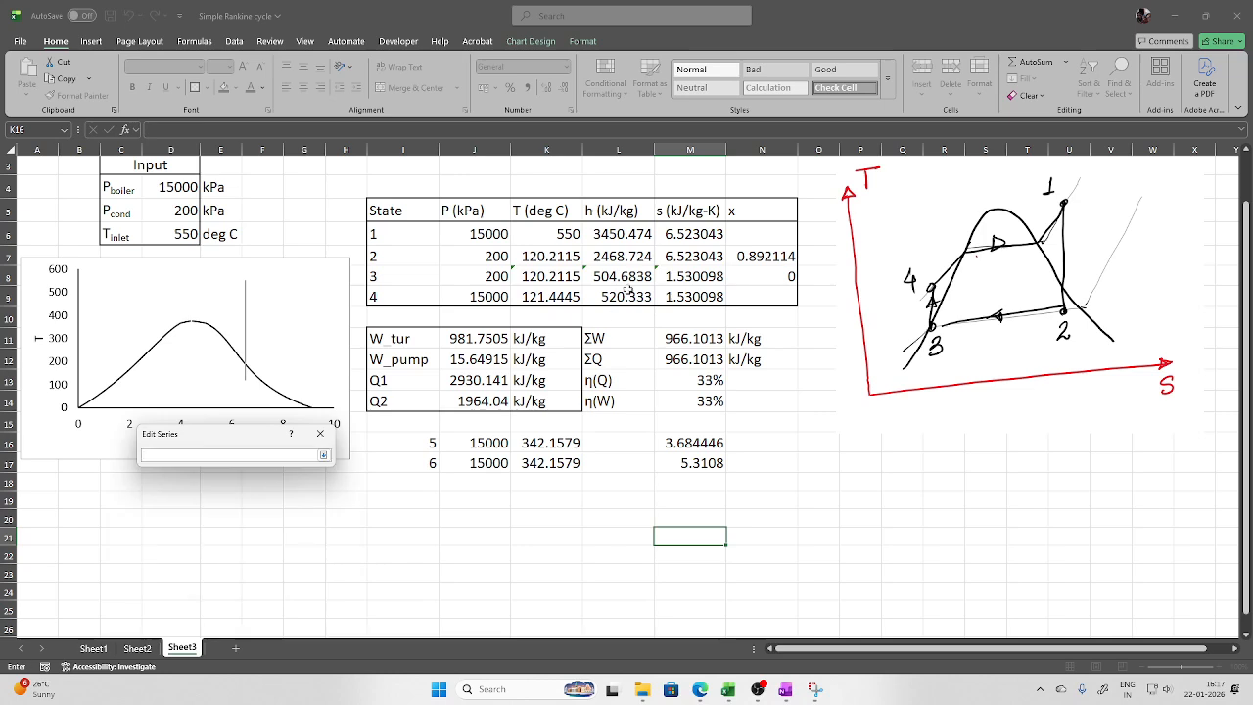
{"action": "left_click", "coordinate": [688, 443]}
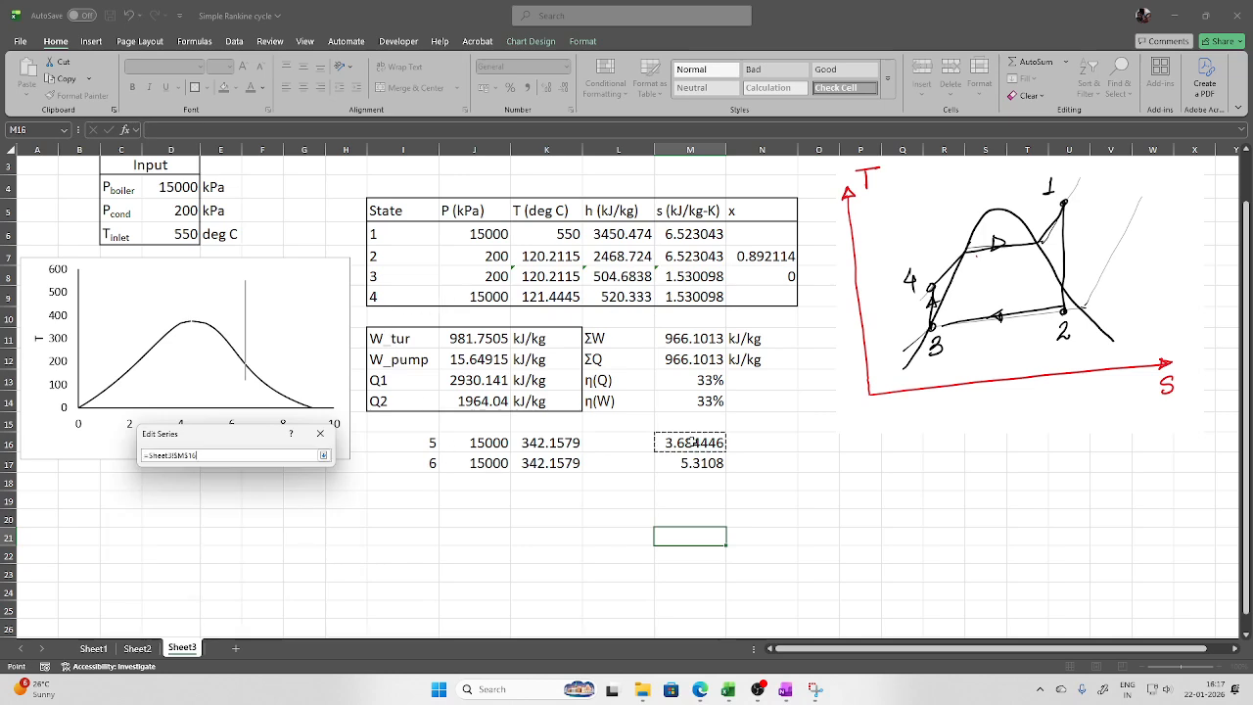
{"action": "left_click", "coordinate": [701, 465], "text": "ctrl"}
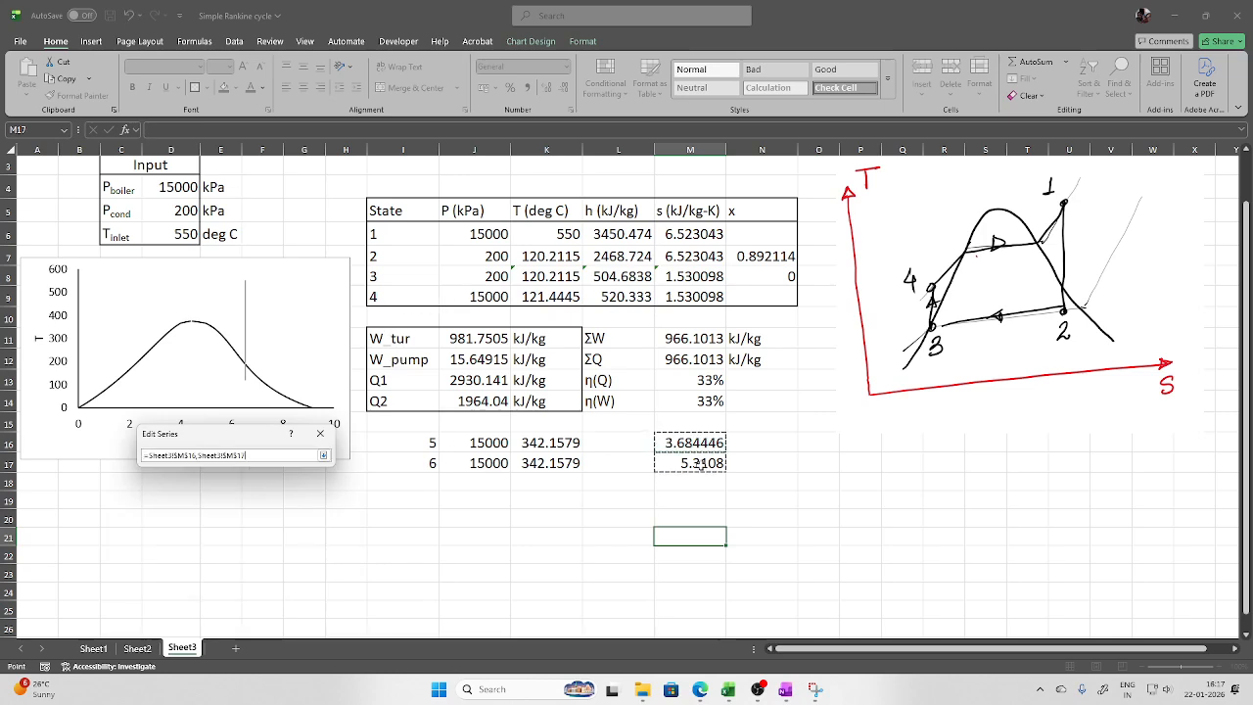
{"action": "left_click", "coordinate": [323, 455]}
{"action": "left_click", "coordinate": [262, 518]}
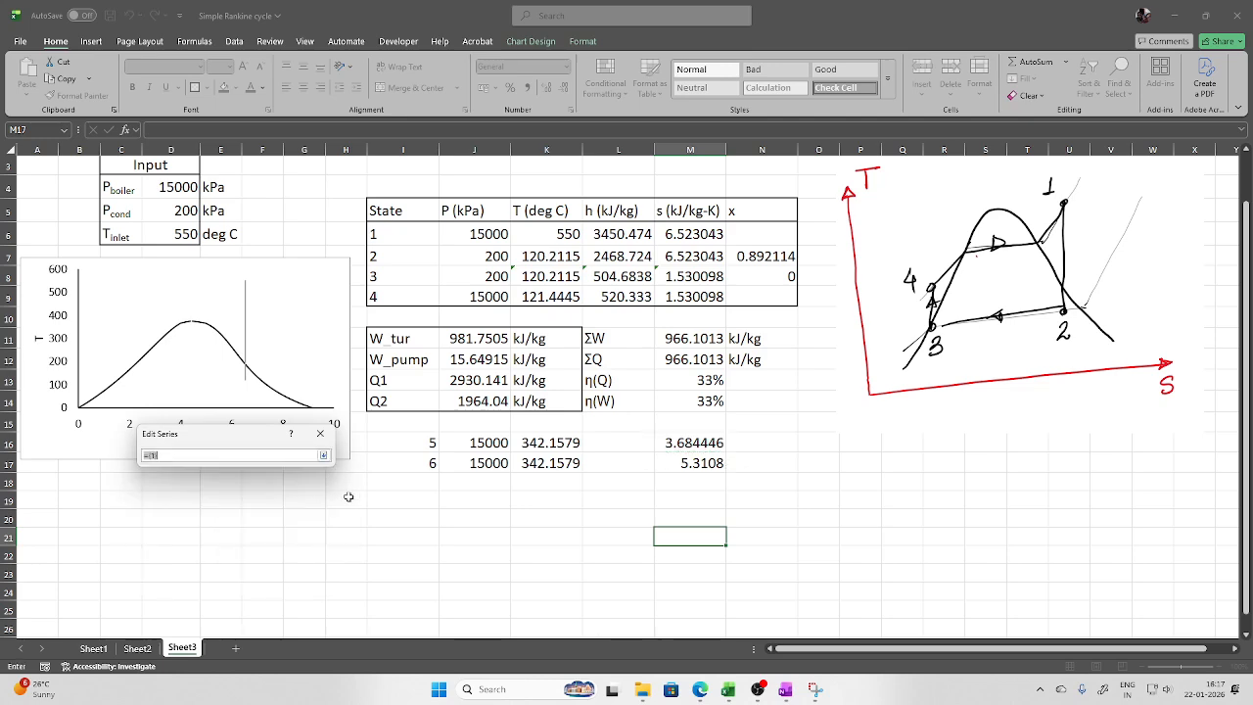
{"action": "left_click", "coordinate": [547, 443]}
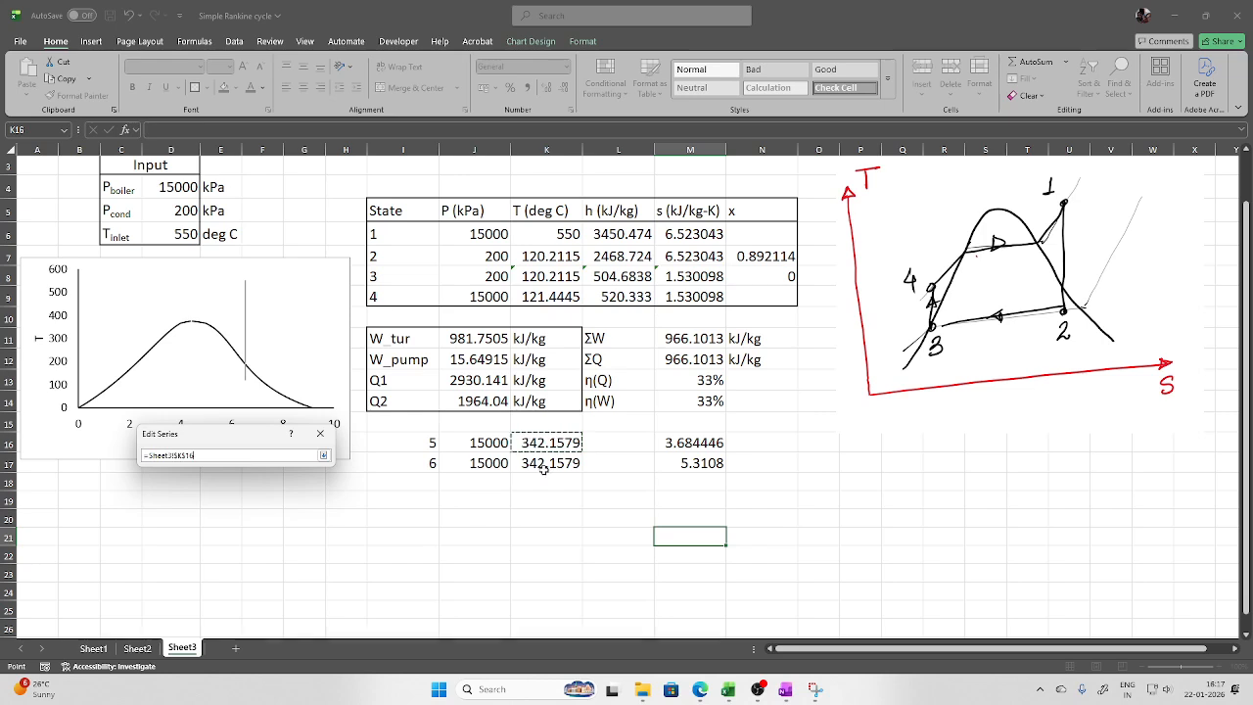
{"action": "left_click", "coordinate": [544, 466], "text": "ctrl"}
{"action": "left_click", "coordinate": [323, 455]}
{"action": "left_click", "coordinate": [262, 544]}
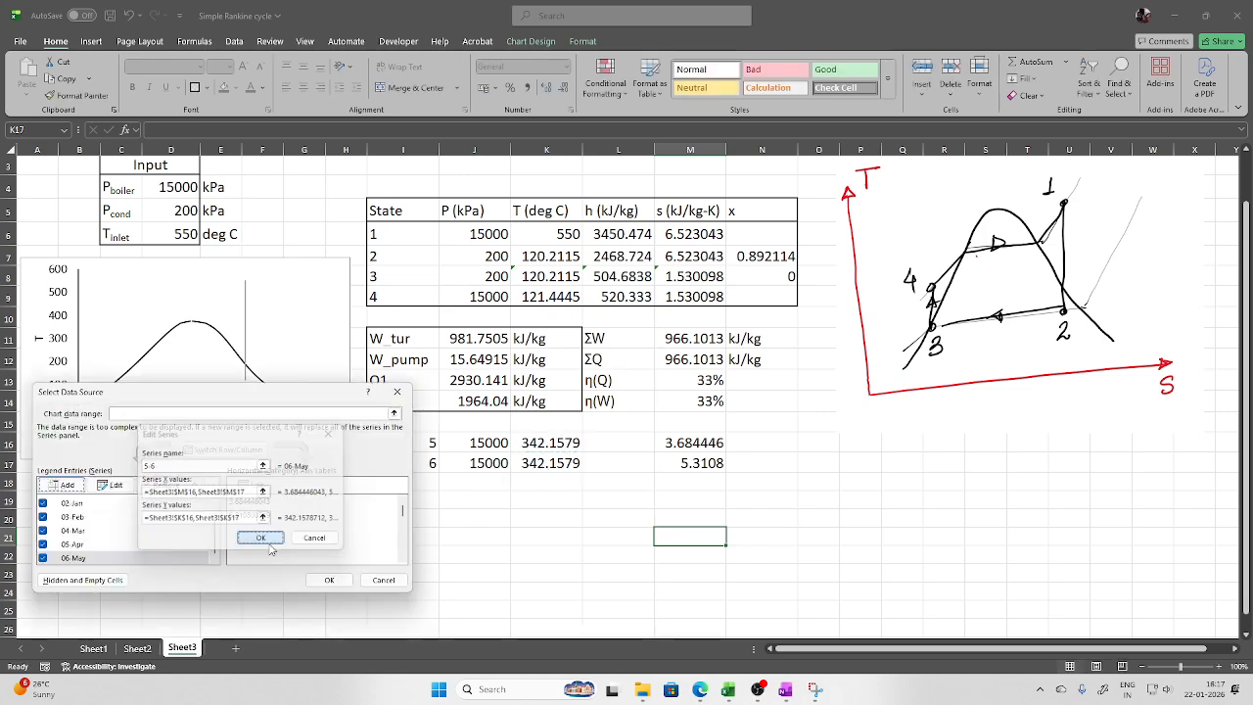
{"action": "left_click", "coordinate": [77, 487]}
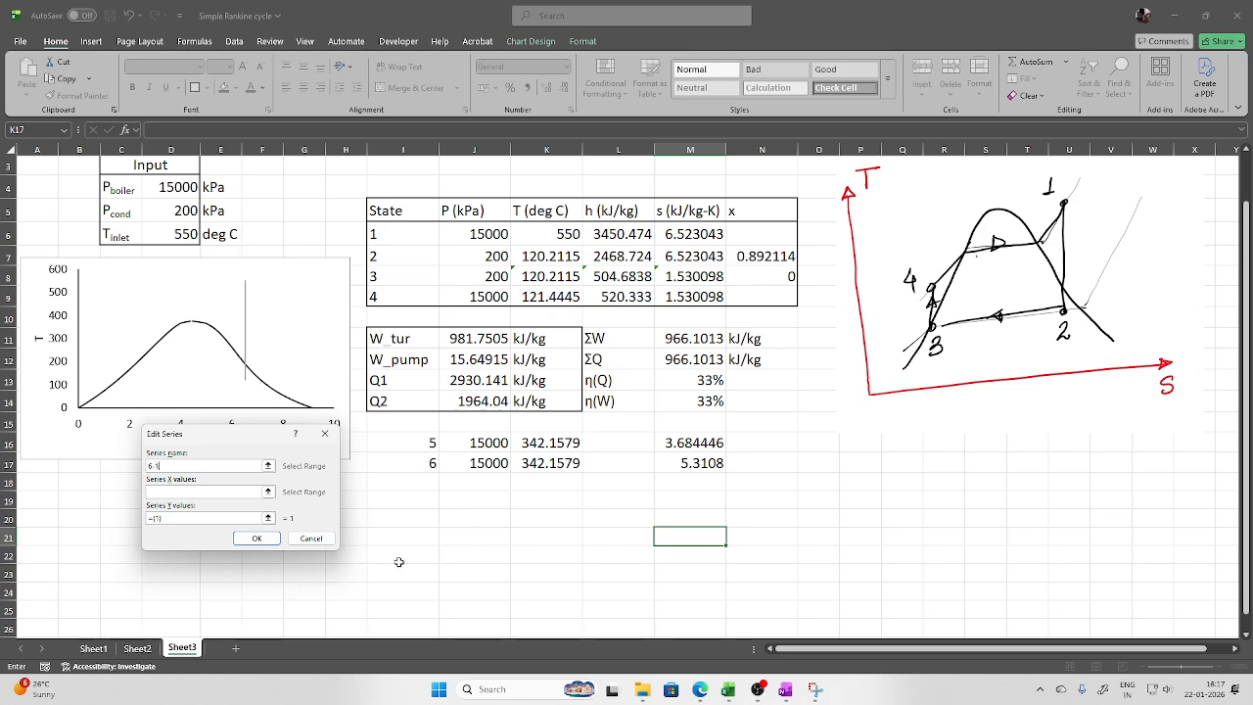
Set the 6-1 series to X values M17,M6 and Y values K17,K6
{"action": "left_click", "coordinate": [267, 491]}
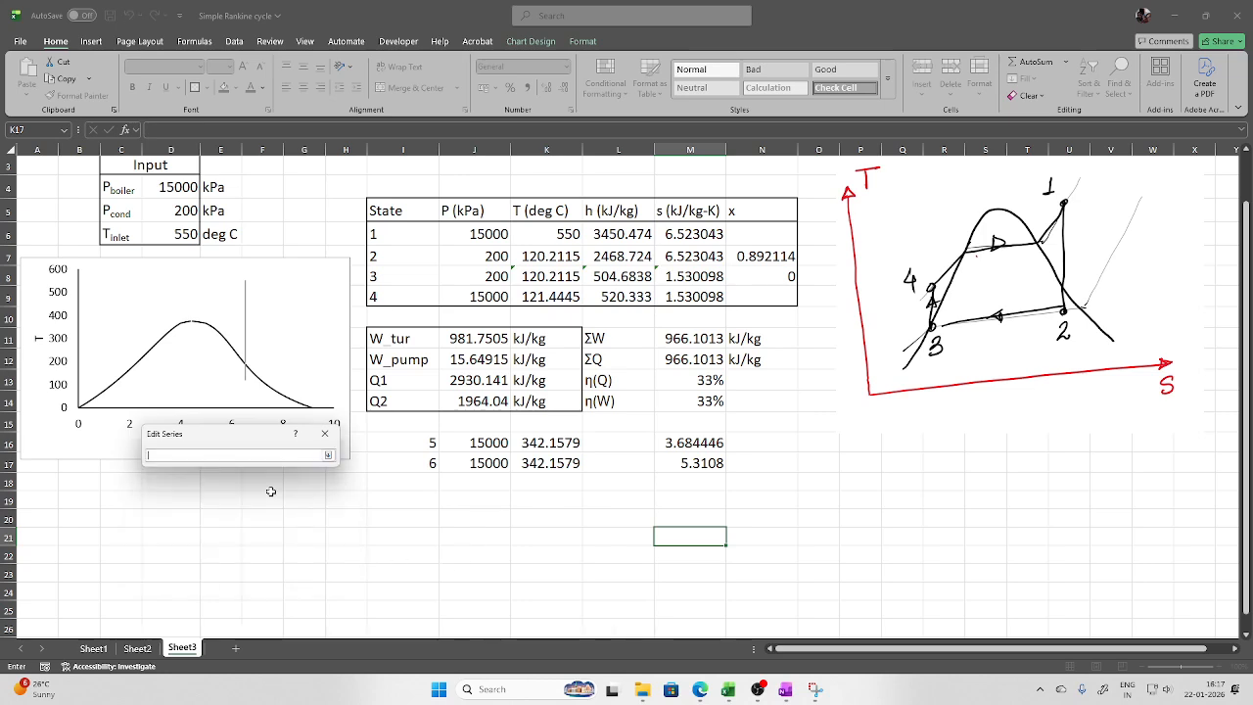
{"action": "left_click", "coordinate": [688, 465]}
{"action": "left_click", "coordinate": [690, 234], "text": "ctrl"}
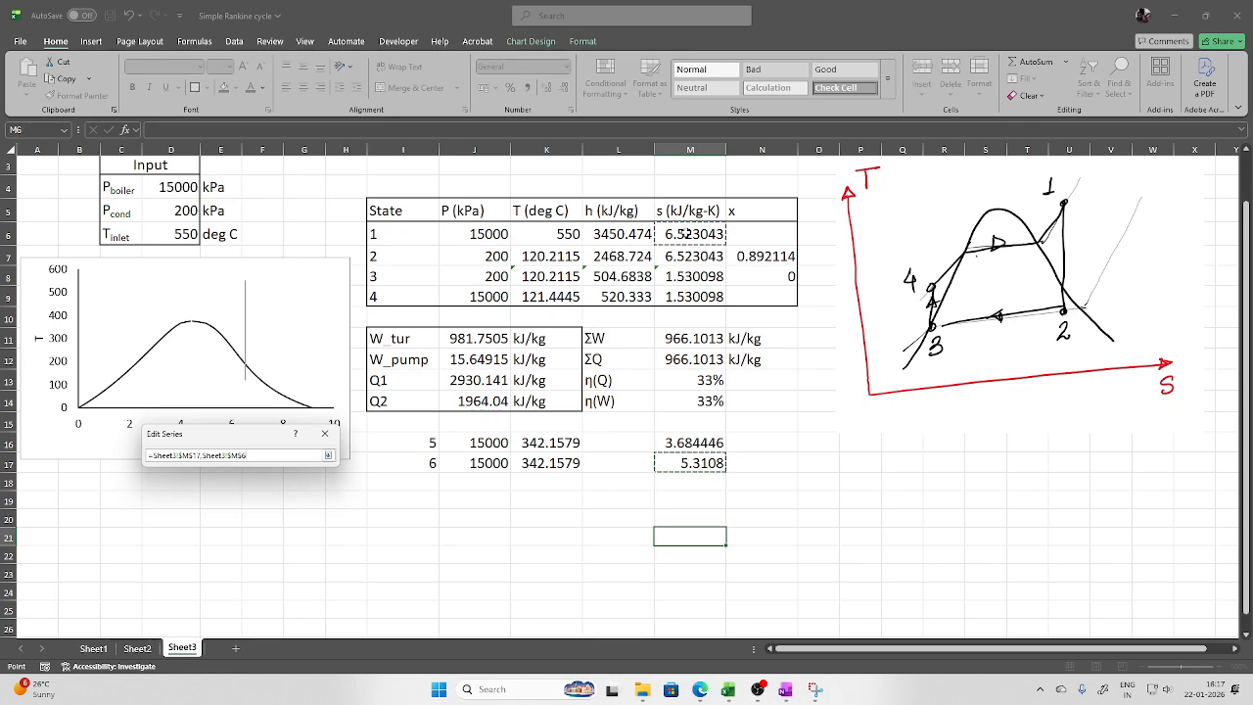
{"action": "left_click", "coordinate": [328, 455]}
{"action": "left_click", "coordinate": [268, 517]}
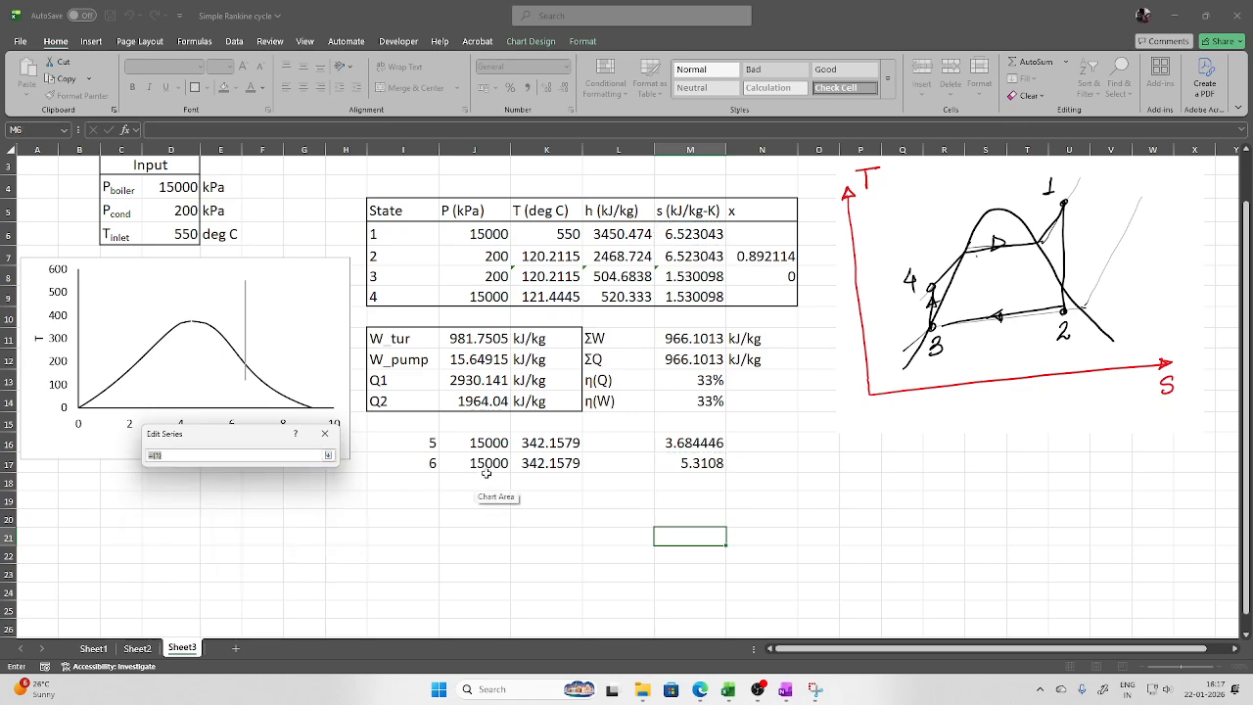
{"action": "left_click", "coordinate": [545, 464]}
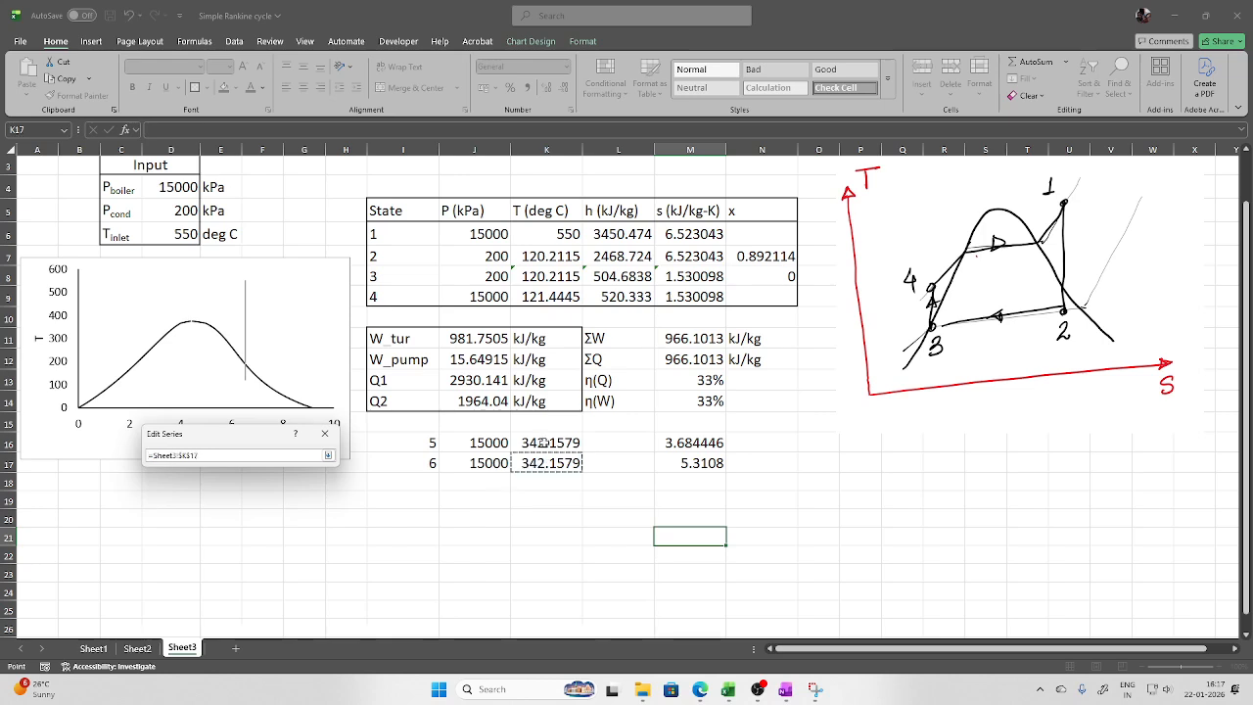
{"action": "left_click", "coordinate": [558, 234], "text": "ctrl"}
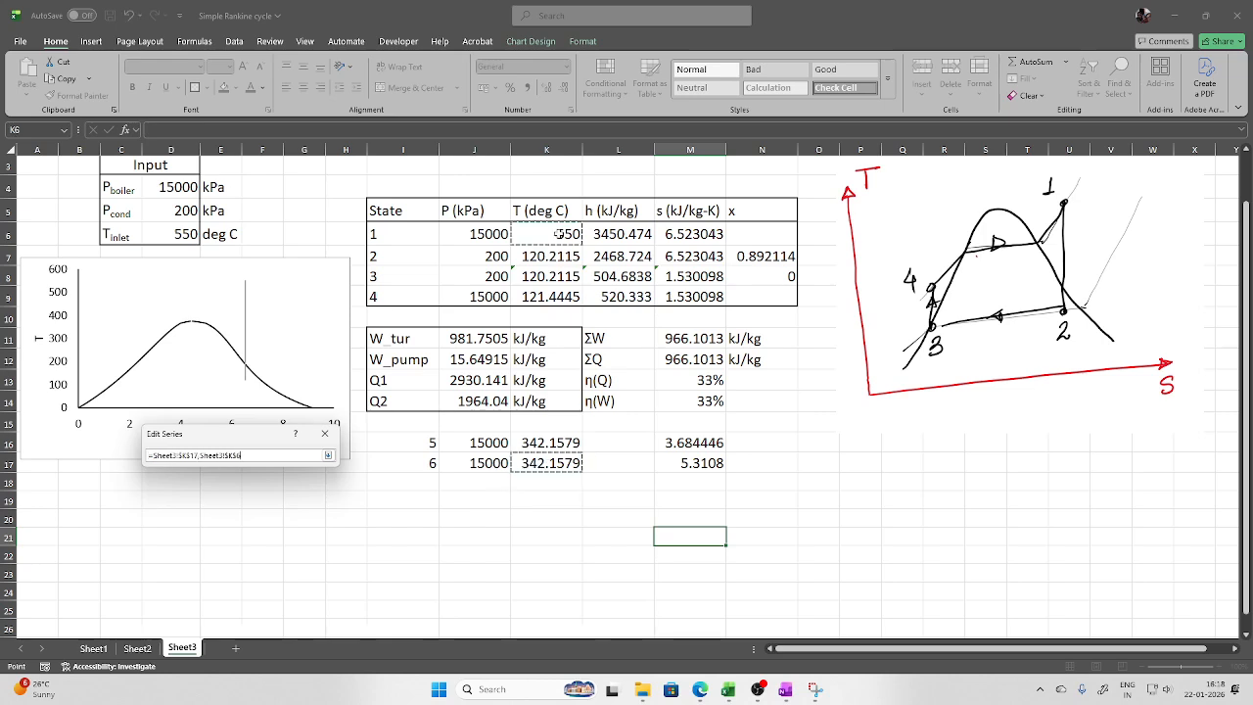
{"action": "left_click", "coordinate": [328, 455]}
Confirm the chart data, closing the cycle, and move the chart below the hand-drawn sketch
{"action": "left_click", "coordinate": [277, 540]}
{"action": "left_click", "coordinate": [333, 582]}
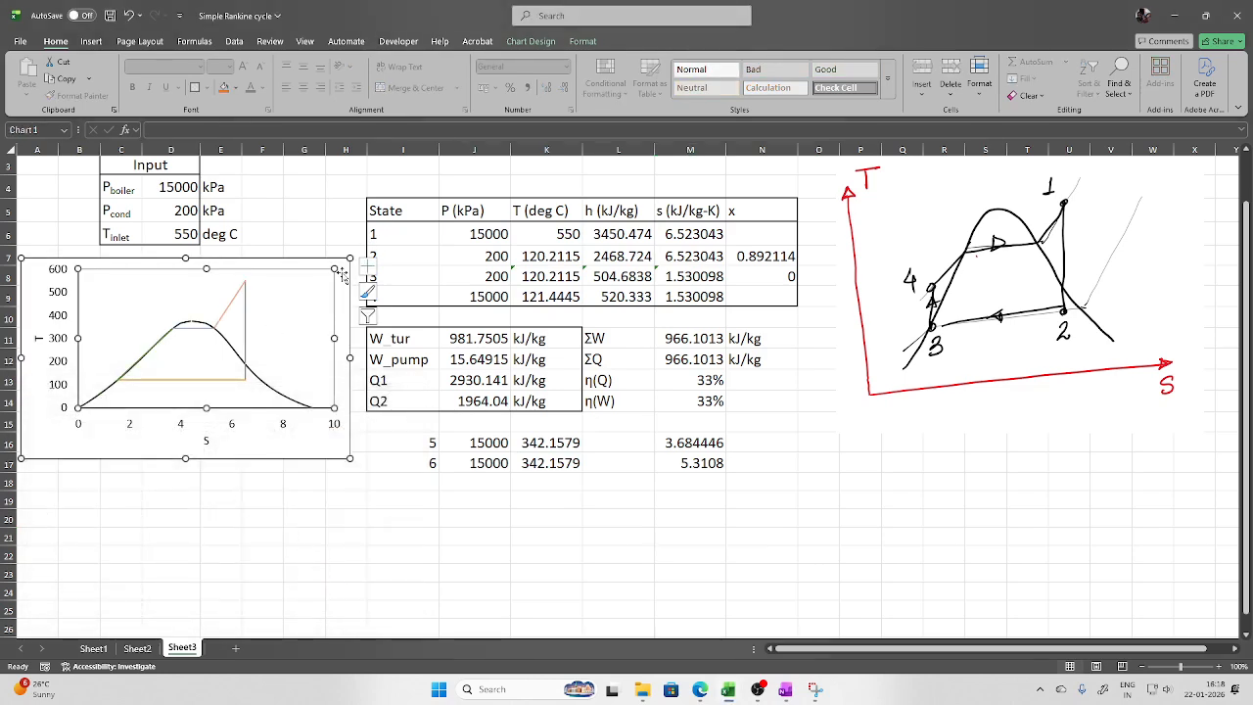
{"action": "mouse_move", "coordinate": [342, 276]}
{"action": "left_mouse_down"}
{"action": "mouse_move", "coordinate": [748, 312]}
{"action": "mouse_move", "coordinate": [952, 475]}
{"action": "mouse_move", "coordinate": [1129, 425]}
{"action": "mouse_move", "coordinate": [1149, 435]}
{"action": "left_mouse_up"}
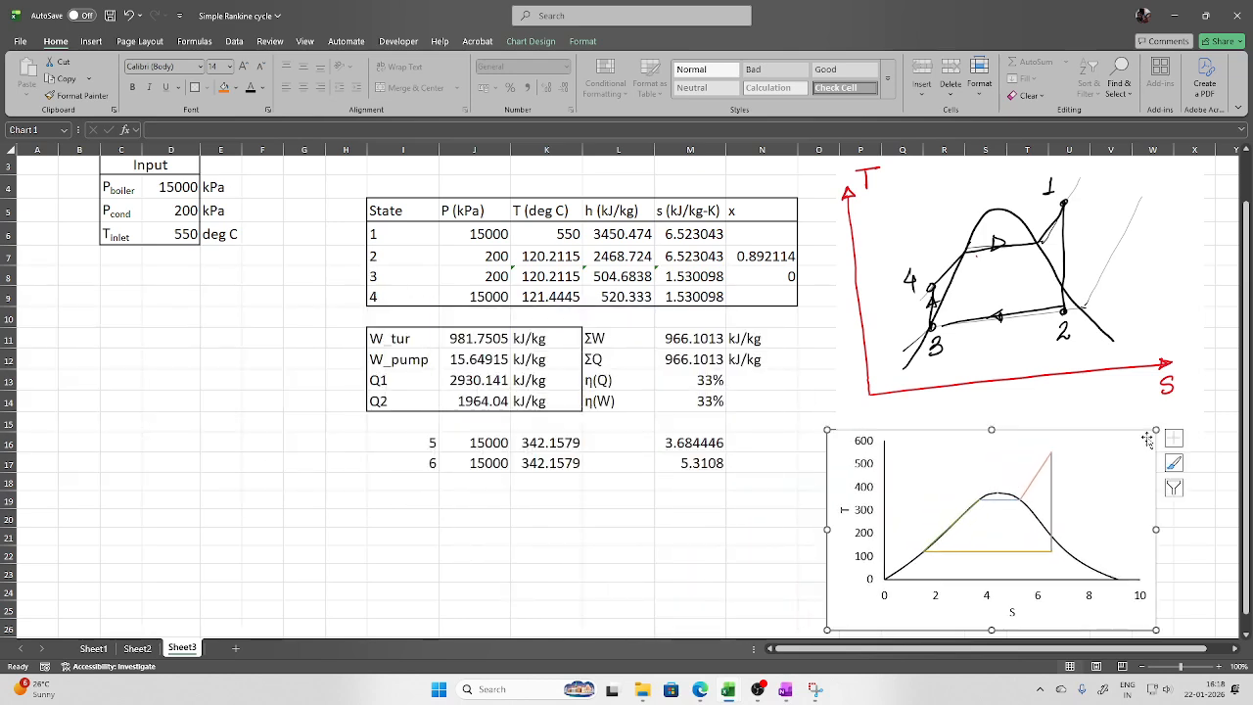
{"action": "double_click", "coordinate": [1058, 490]}
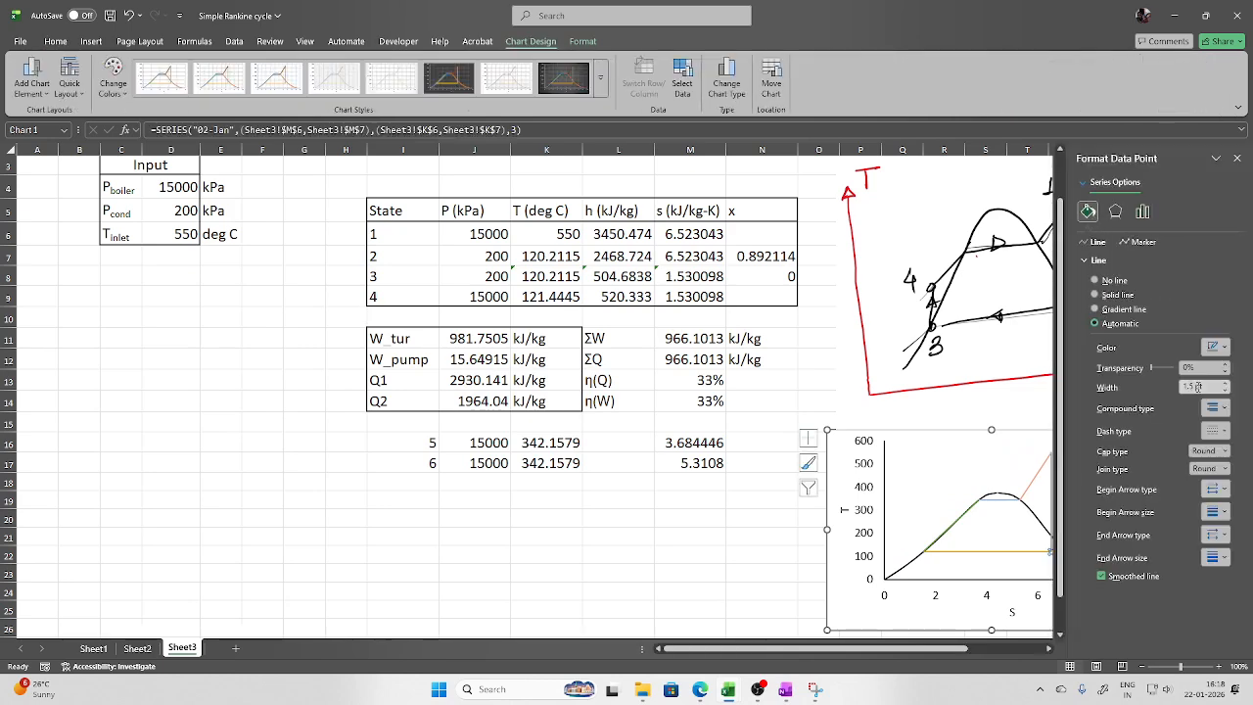
Set the line colour of the selected cycle series, the yellow condensation line and the green line to red
{"action": "left_click", "coordinate": [1224, 346]}
{"action": "left_click", "coordinate": [1097, 551]}
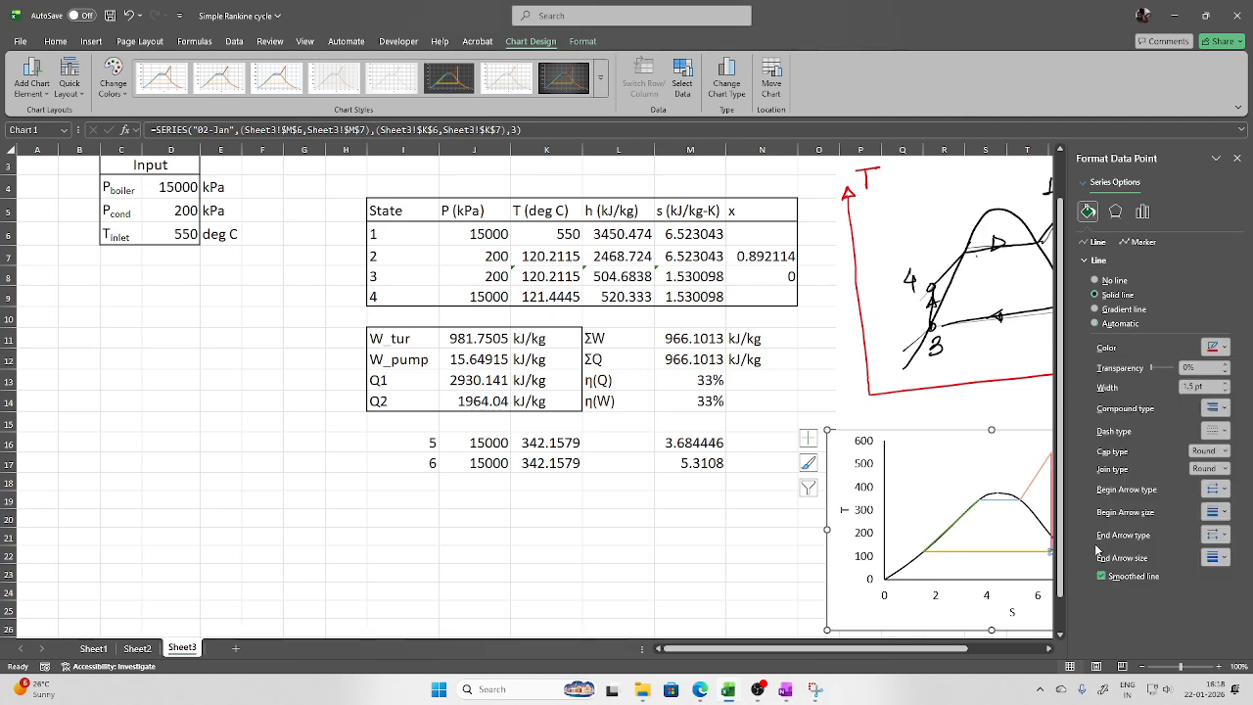
{"action": "left_click", "coordinate": [1036, 553]}
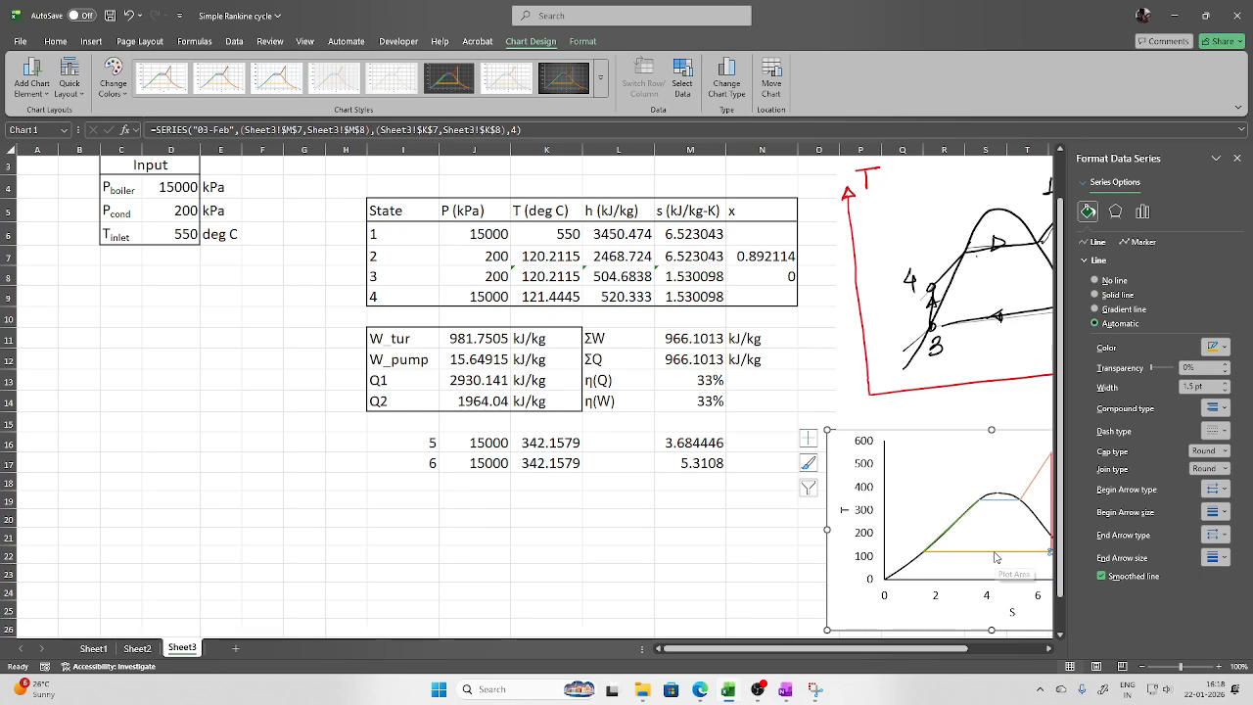
{"action": "left_click", "coordinate": [996, 557]}
{"action": "left_click", "coordinate": [1222, 346]}
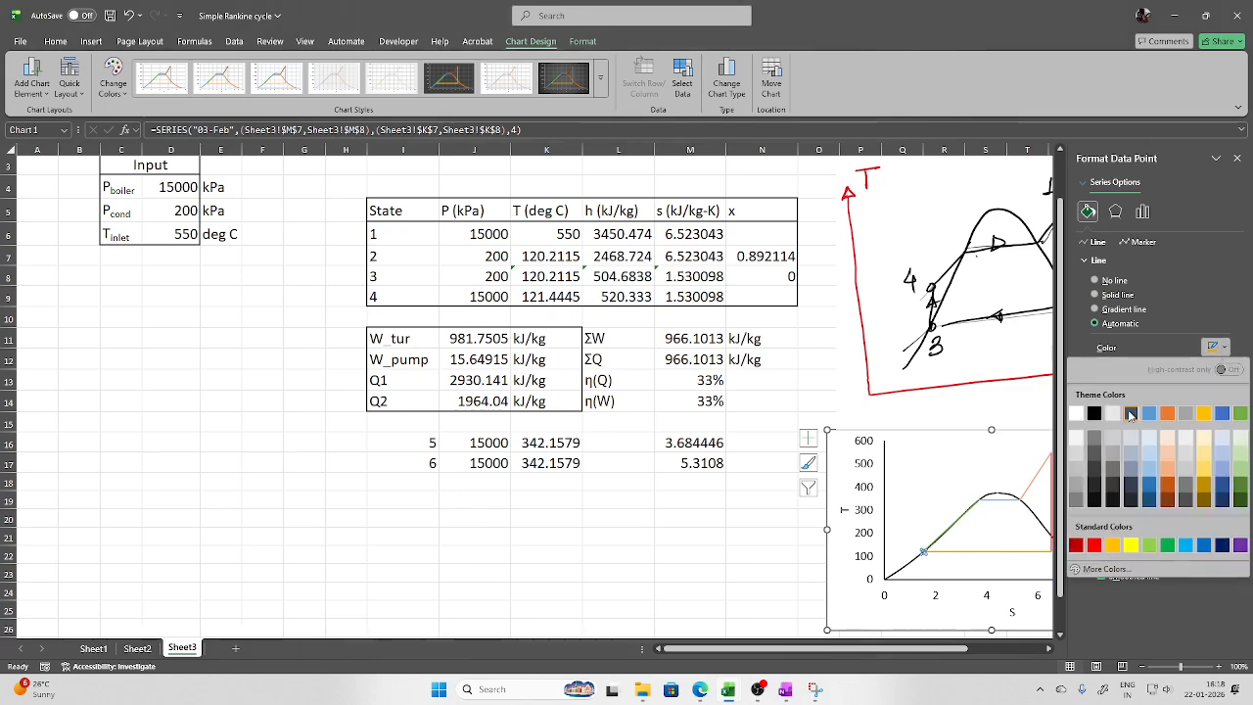
{"action": "left_click", "coordinate": [1095, 546]}
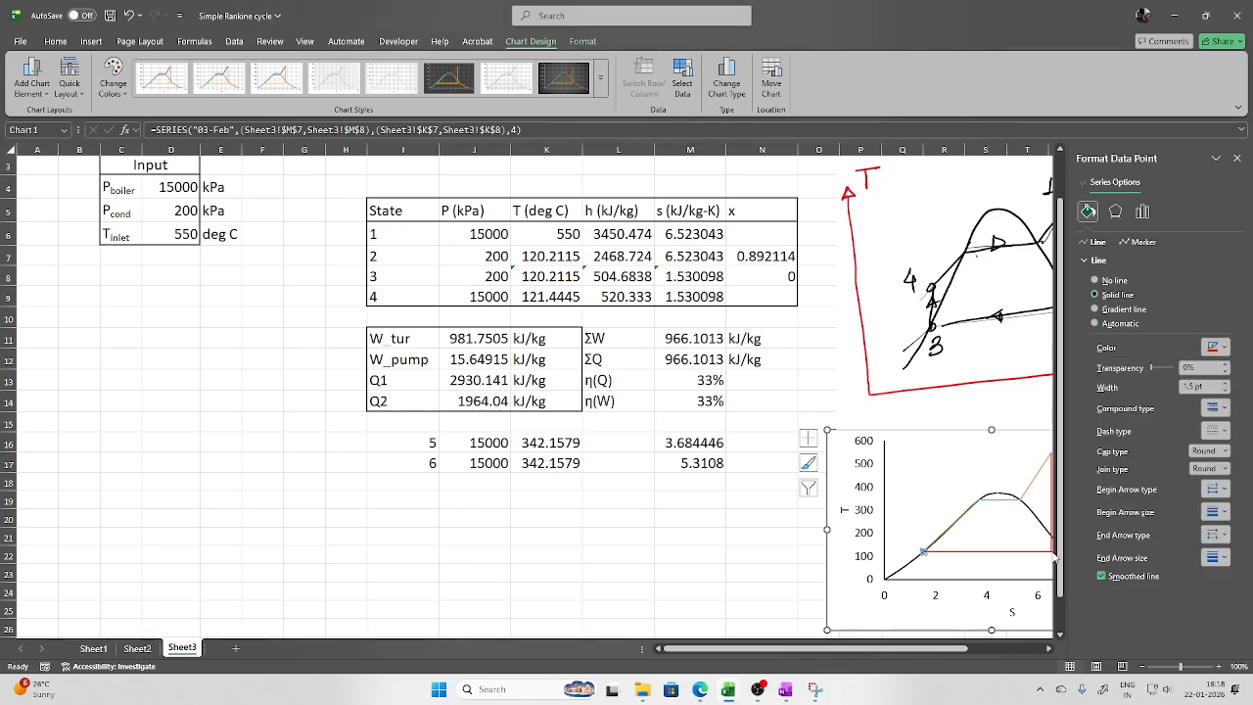
{"action": "left_click", "coordinate": [947, 536]}
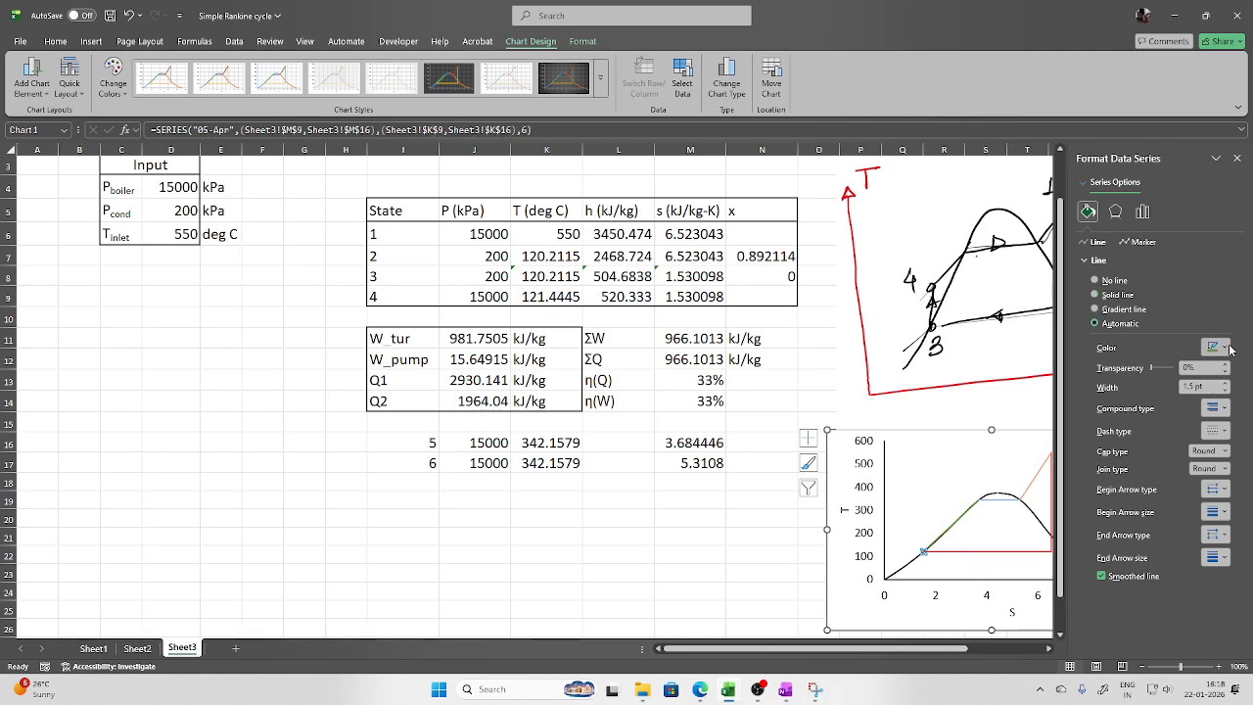
{"action": "left_click", "coordinate": [1221, 347]}
{"action": "left_click", "coordinate": [1095, 546]}
Turn the blue 06-May and orange 01-Jun cycle lines red, then close the formatting pane
{"action": "left_click", "coordinate": [980, 500]}
{"action": "left_click", "coordinate": [1222, 351]}
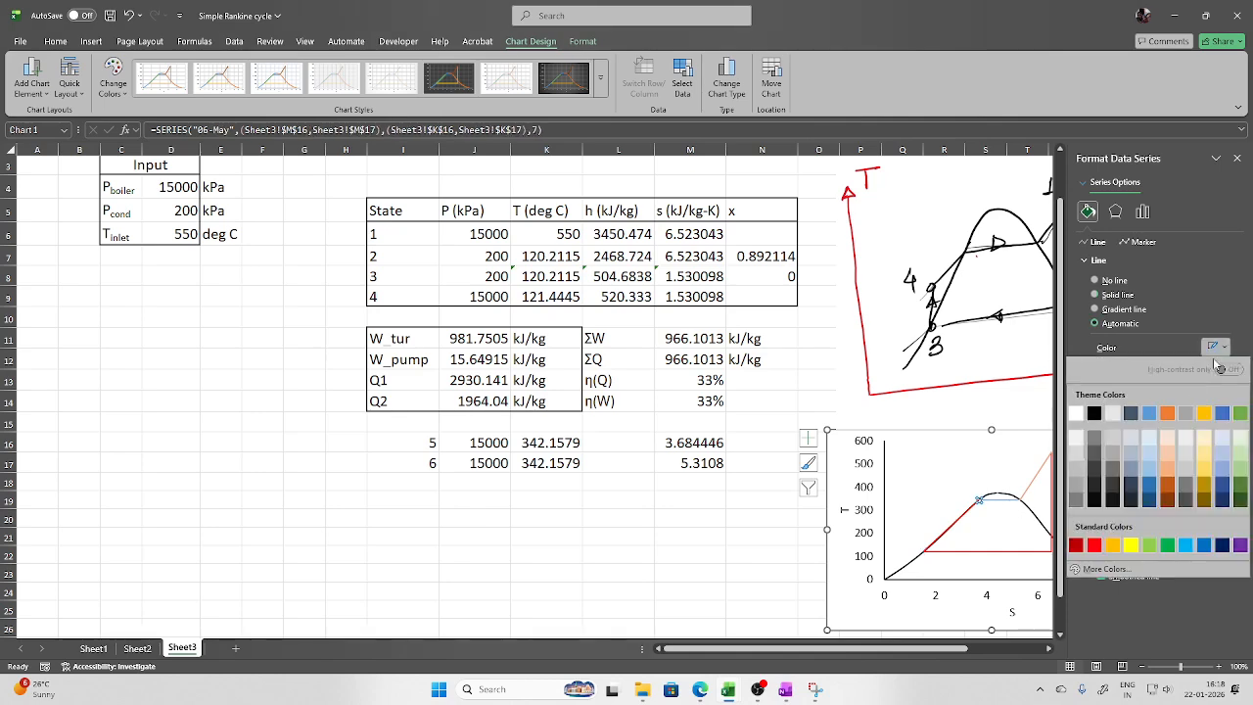
{"action": "left_click", "coordinate": [1095, 545]}
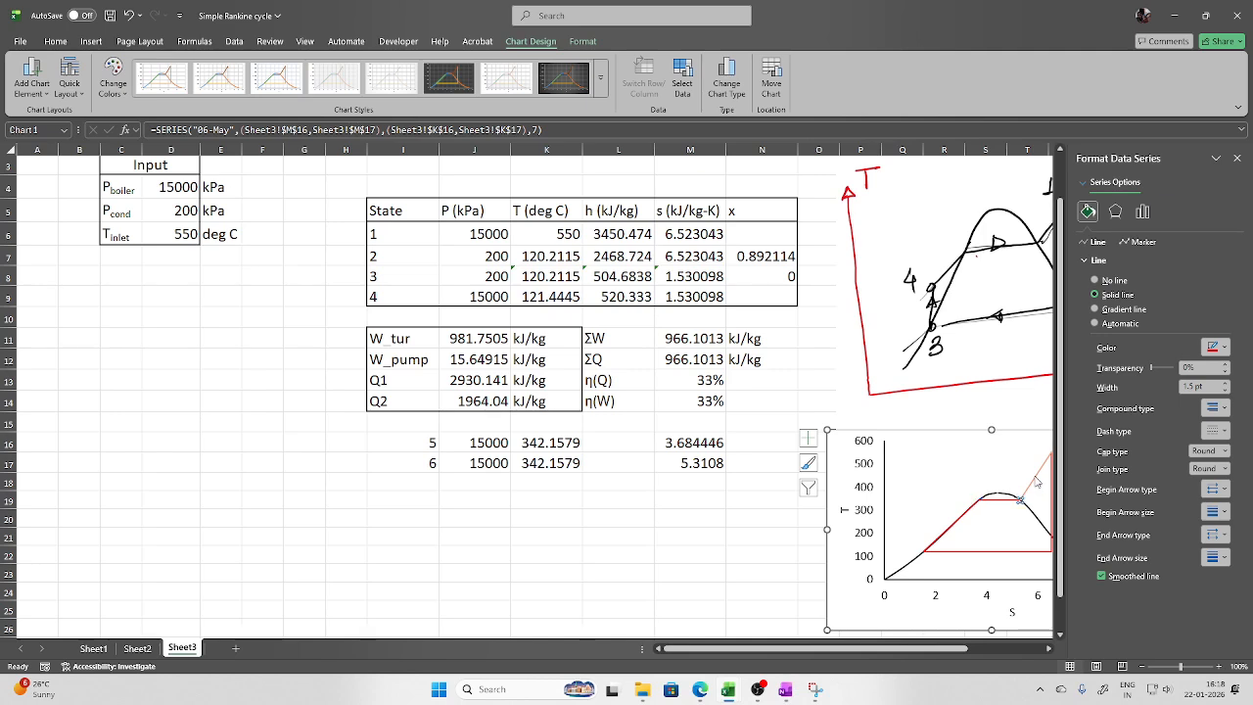
{"action": "left_click", "coordinate": [1037, 482]}
{"action": "left_click", "coordinate": [1222, 347]}
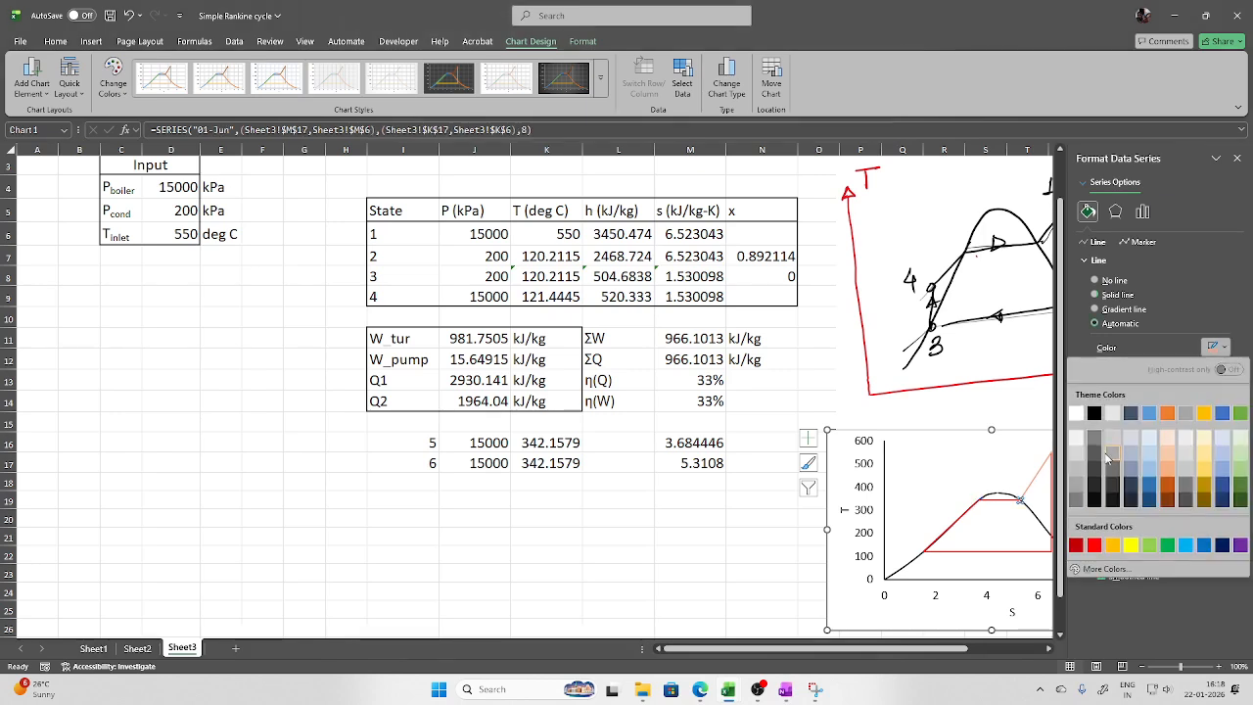
{"action": "left_click", "coordinate": [1095, 545]}
{"action": "left_click", "coordinate": [1237, 158]}
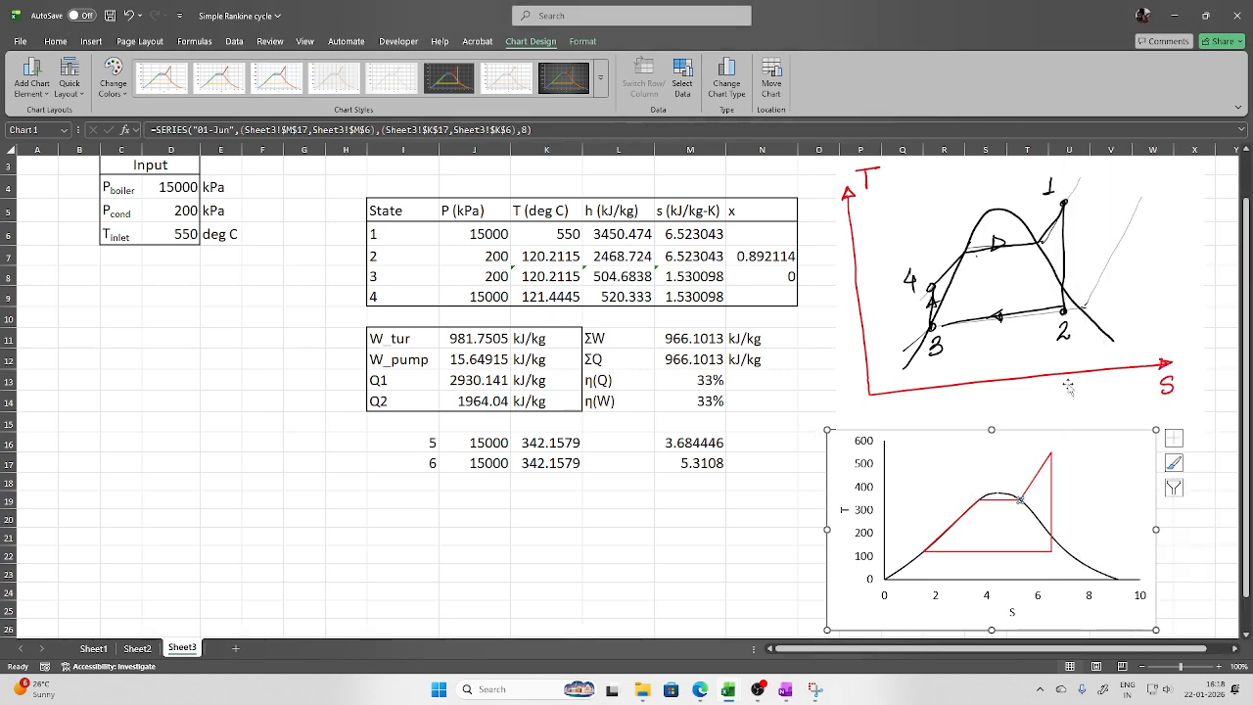
Move the T-s chart left into columns A–F beneath the input and results tables, and enlarge it
{"action": "left_click_drag", "start_coordinate": [1134, 444], "coordinate": [1109, 379]}
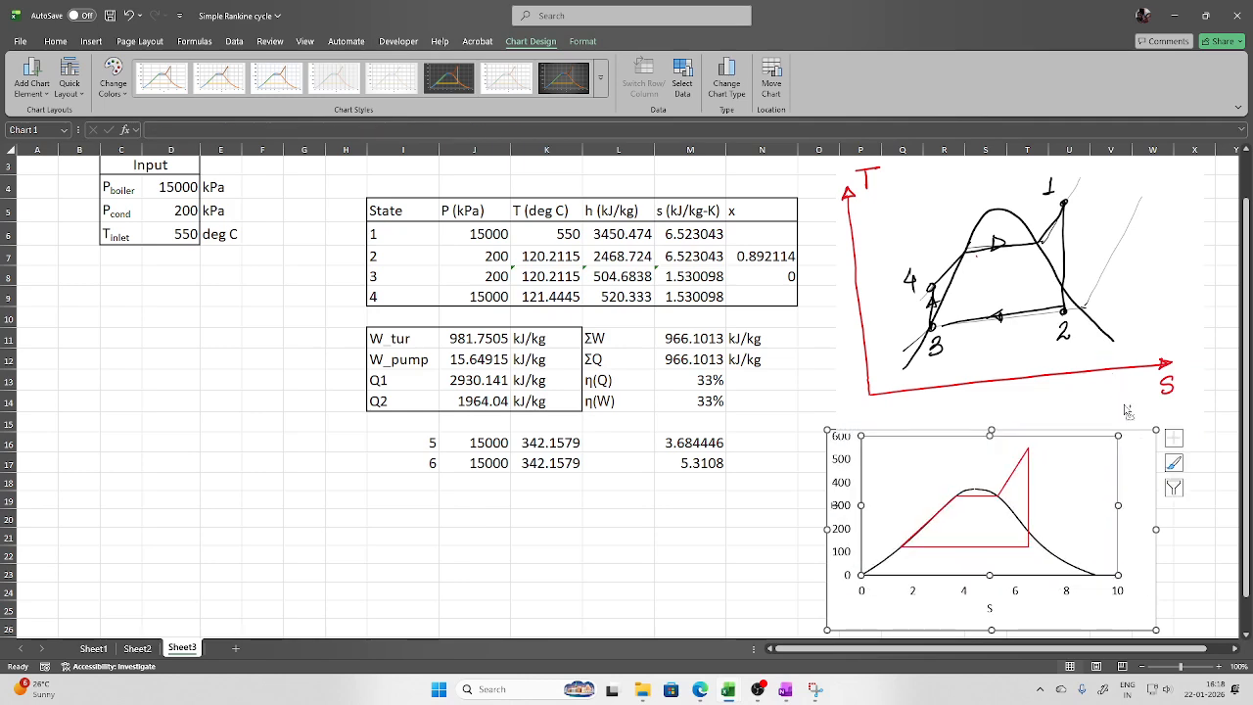
{"action": "key", "text": "ctrl+z"}
{"action": "left_click_drag", "start_coordinate": [1146, 445], "coordinate": [354, 450]}
{"action": "scroll", "coordinate": [382, 518], "scroll_direction": "down", "scroll_amount": 2}
{"action": "left_click_drag", "start_coordinate": [364, 525], "coordinate": [422, 583]}
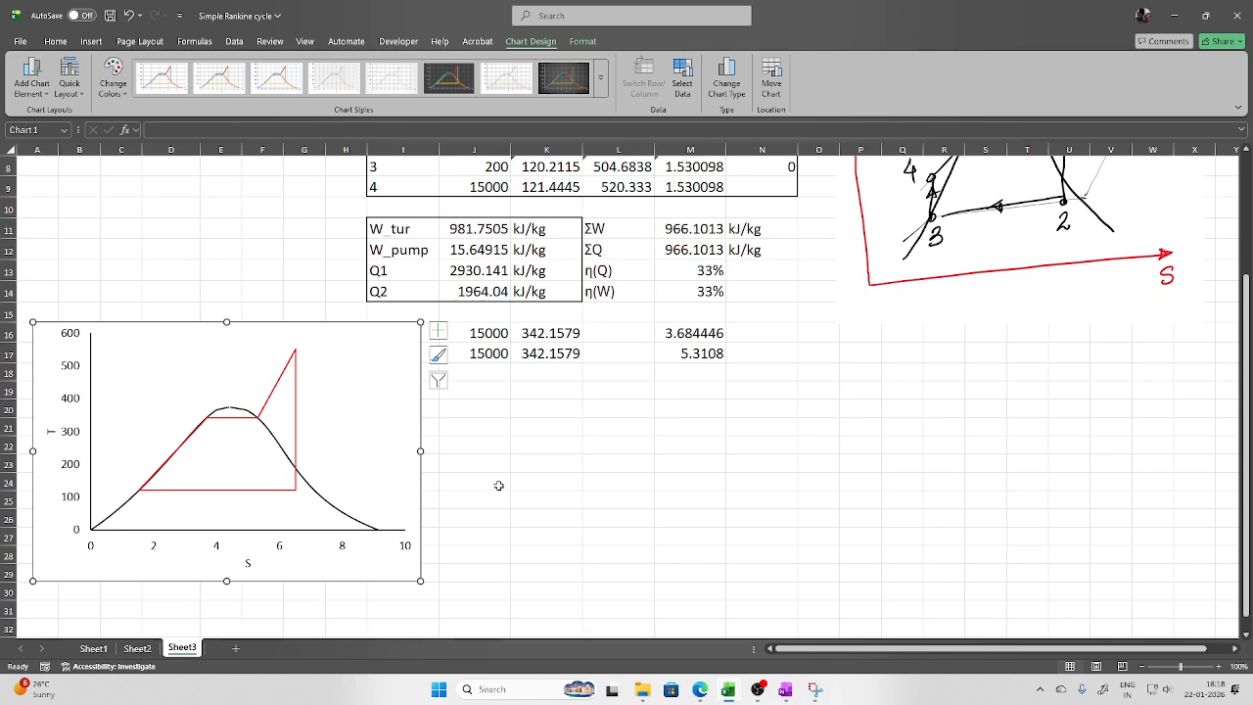
{"action": "scroll", "coordinate": [565, 440], "scroll_direction": "up", "scroll_amount": 2}
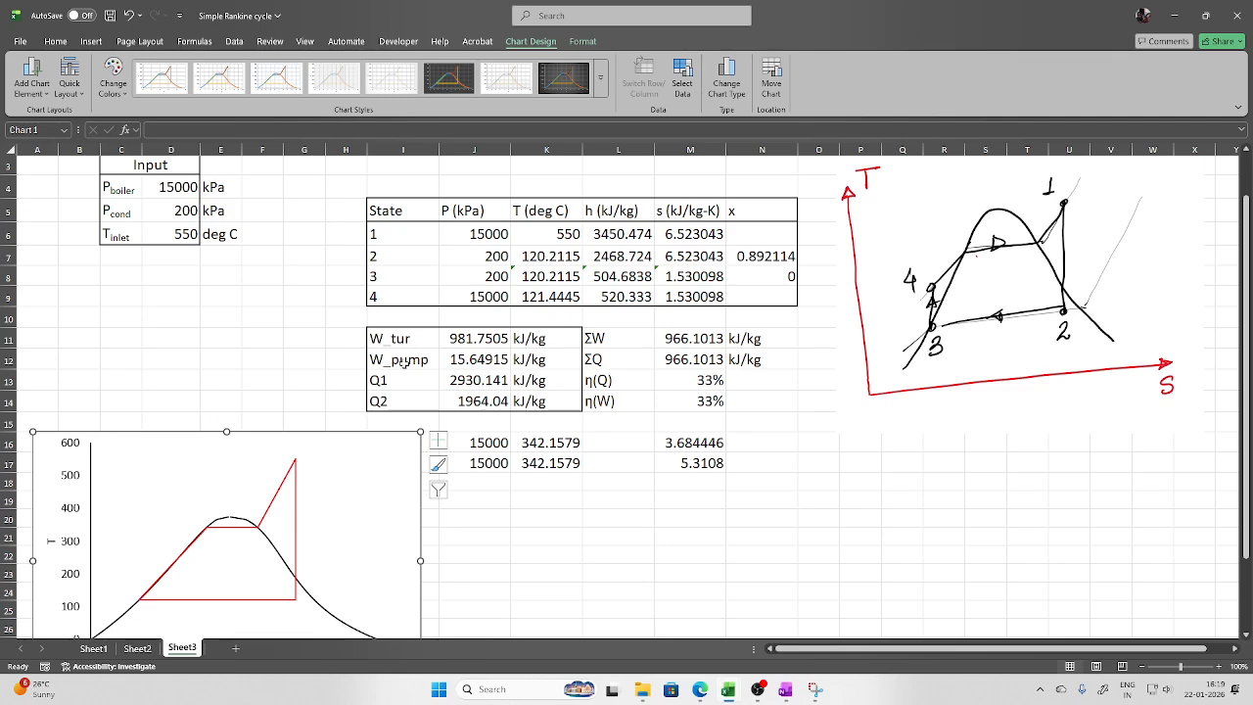
Enter =J11/J12 in F11 so the turbine-to-pump work ratio shows 62.7
{"action": "left_click", "coordinate": [244, 344]}
{"action": "type", "text": "="}
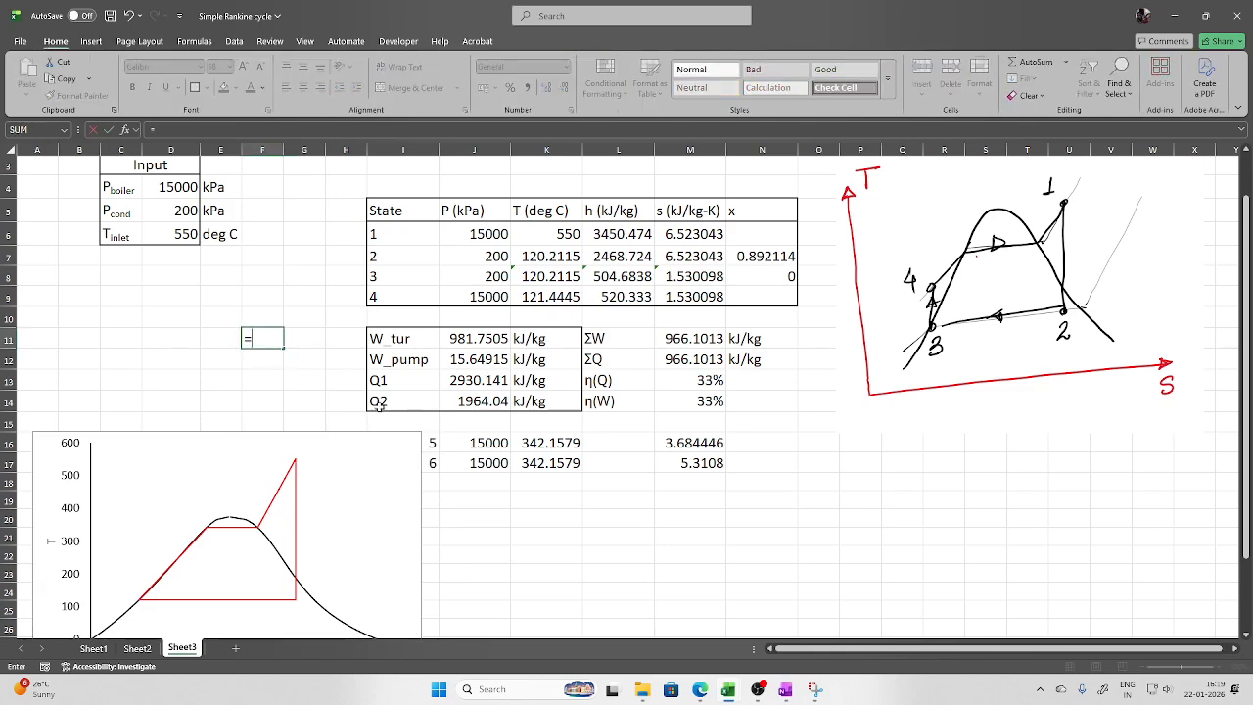
{"action": "left_click", "coordinate": [493, 339]}
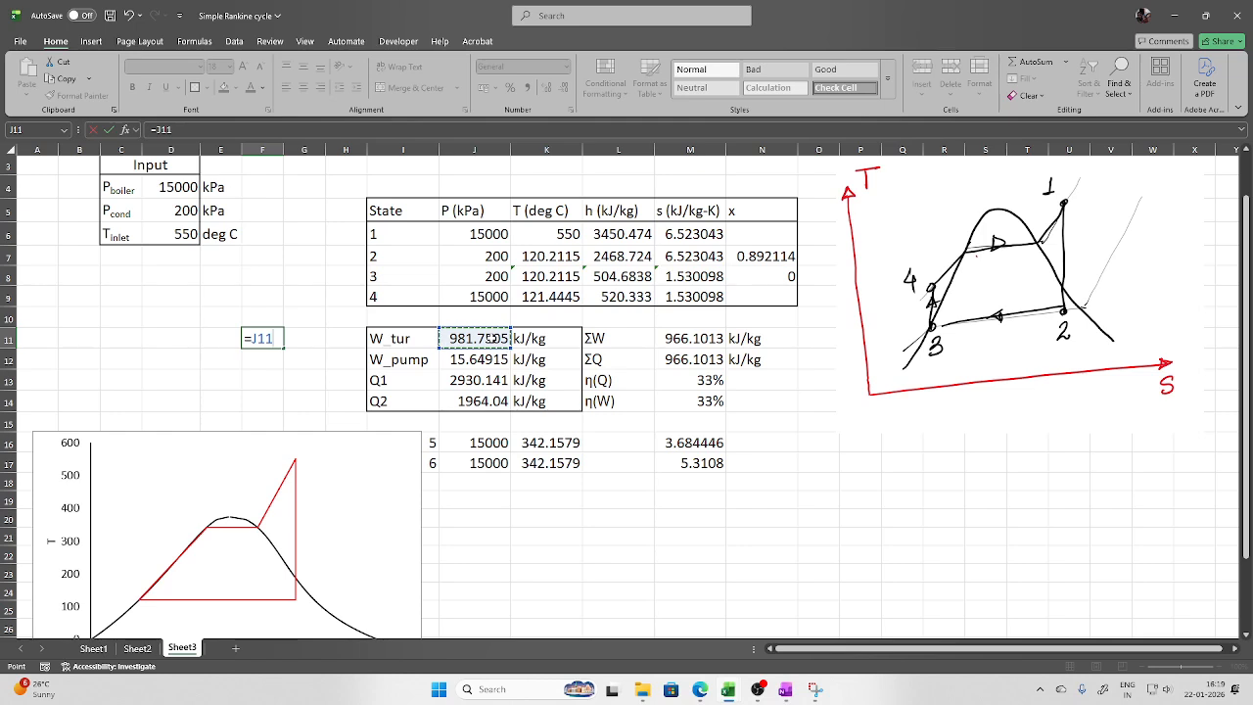
{"action": "type", "text": "/"}
{"action": "left_click", "coordinate": [480, 359]}
{"action": "key", "text": "Return"}
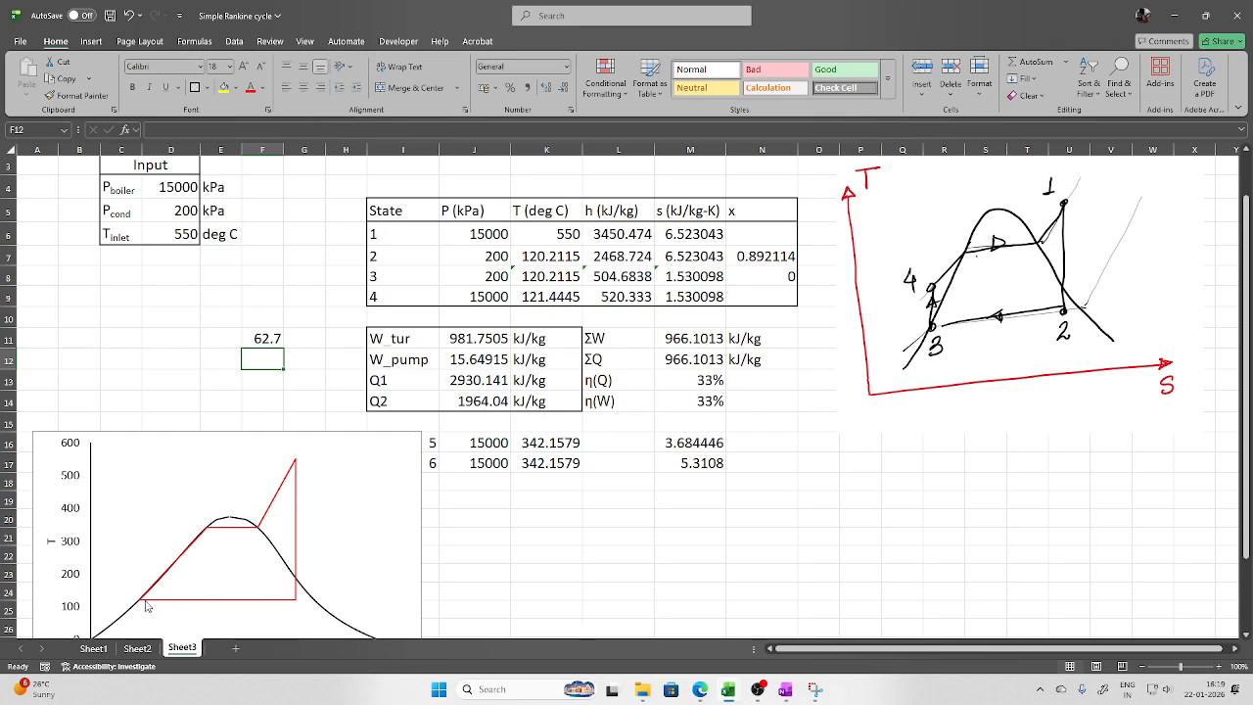
Move the hand-drawn sketch to the lower left and the T-s chart to the upper right beside the tables
{"action": "mouse_move", "coordinate": [125, 625]}
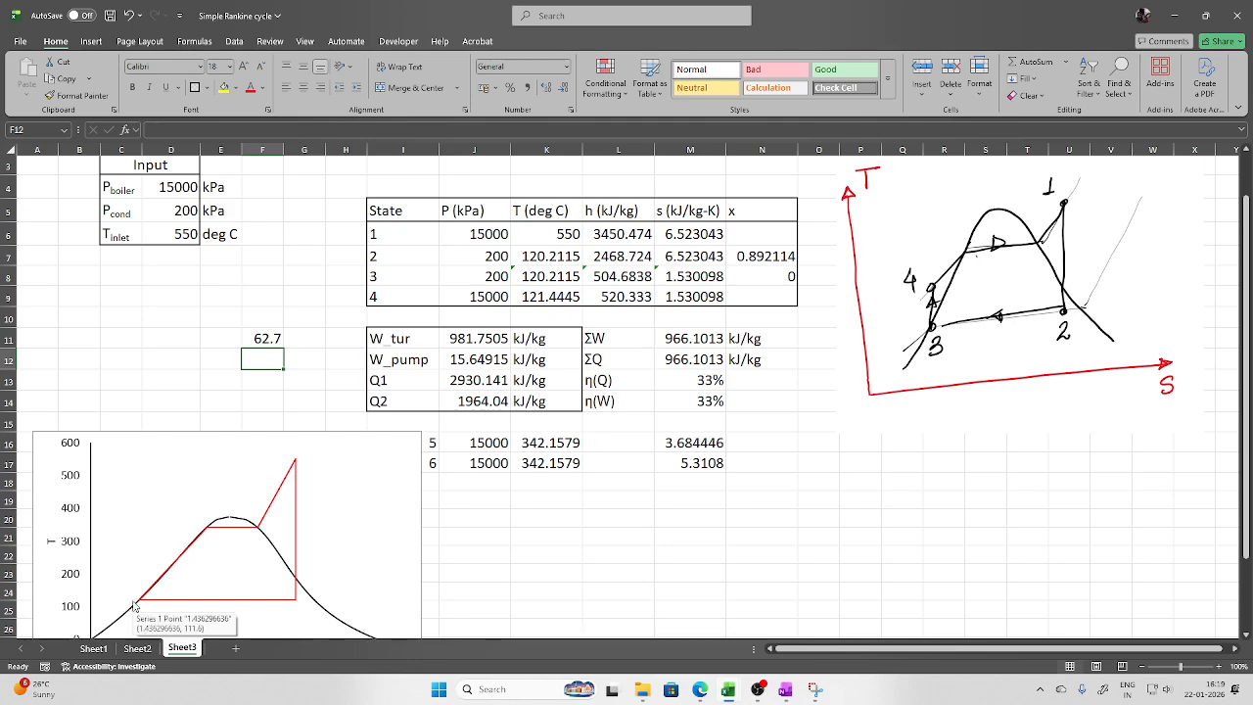
{"action": "left_click", "coordinate": [417, 440]}
{"action": "left_click_drag", "start_coordinate": [431, 441], "coordinate": [652, 321]}
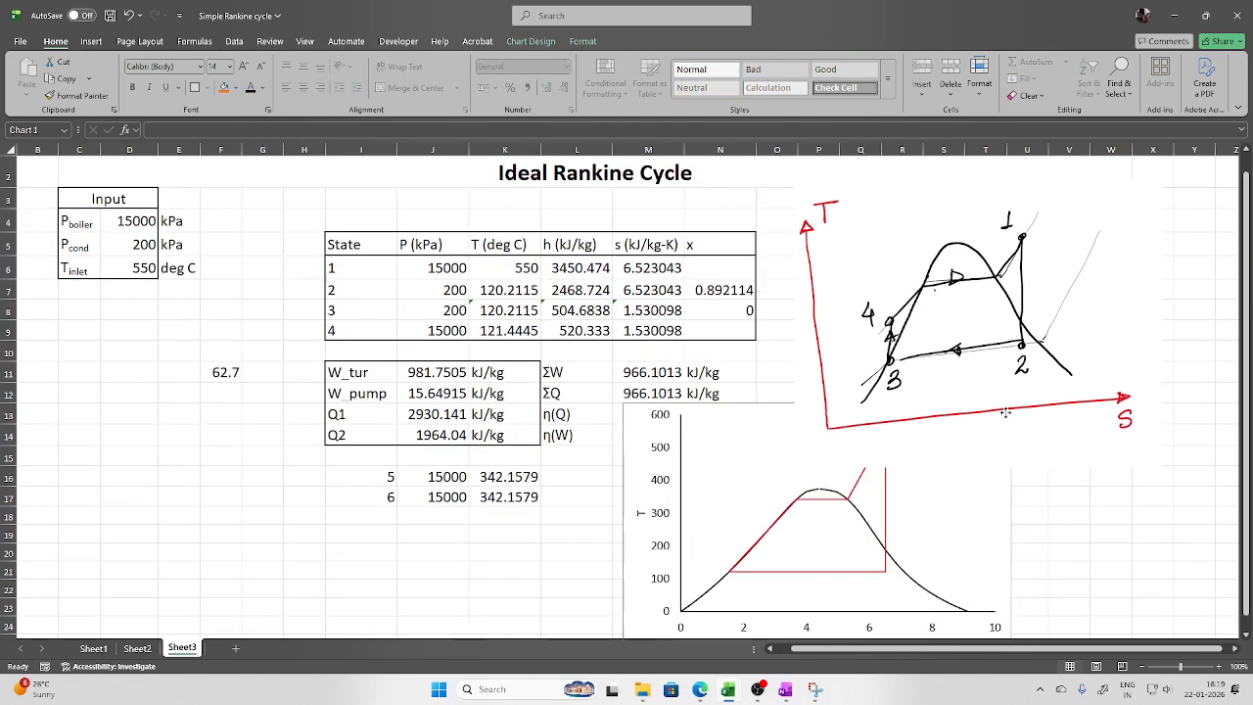
{"action": "mouse_move", "coordinate": [1121, 303]}
{"action": "left_mouse_down"}
{"action": "mouse_move", "coordinate": [514, 540]}
{"action": "mouse_move", "coordinate": [353, 627]}
{"action": "left_mouse_up"}
{"action": "key", "text": "ctrl+z"}
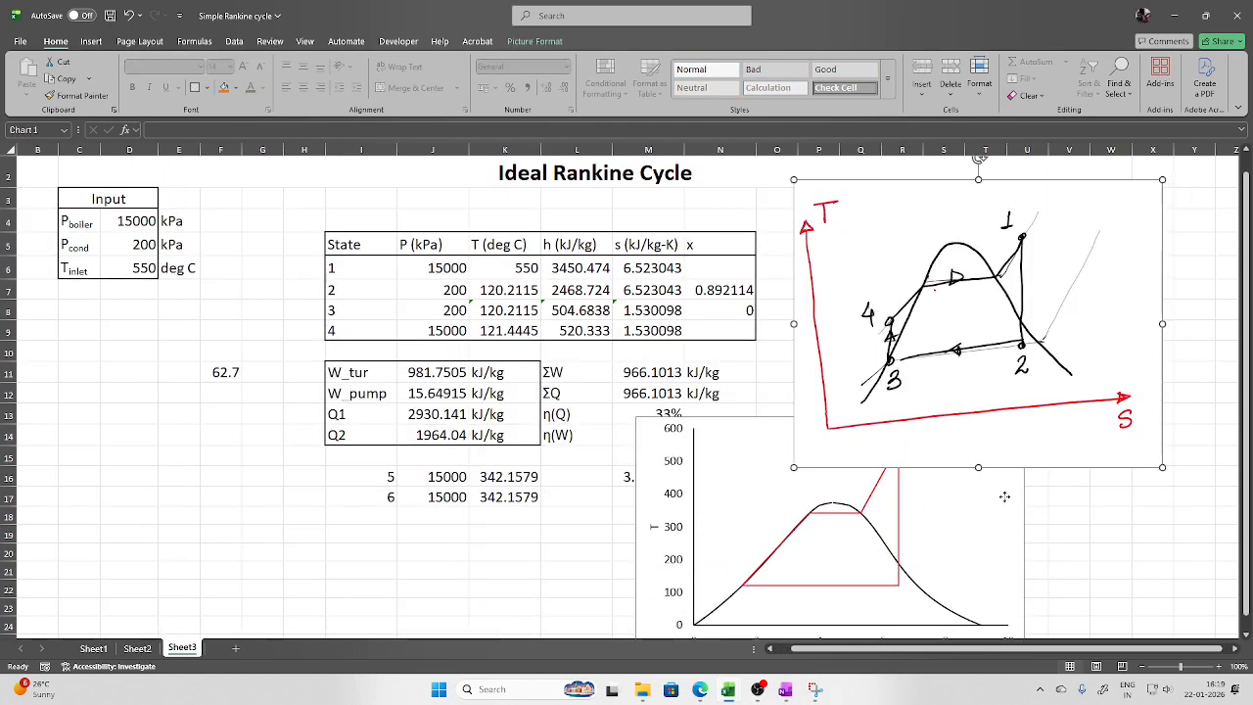
{"action": "left_click", "coordinate": [1008, 499]}
{"action": "mouse_move", "coordinate": [981, 323]}
{"action": "left_mouse_down"}
{"action": "mouse_move", "coordinate": [864, 354]}
{"action": "mouse_move", "coordinate": [217, 614]}
{"action": "mouse_move", "coordinate": [215, 635]}
{"action": "left_mouse_up"}
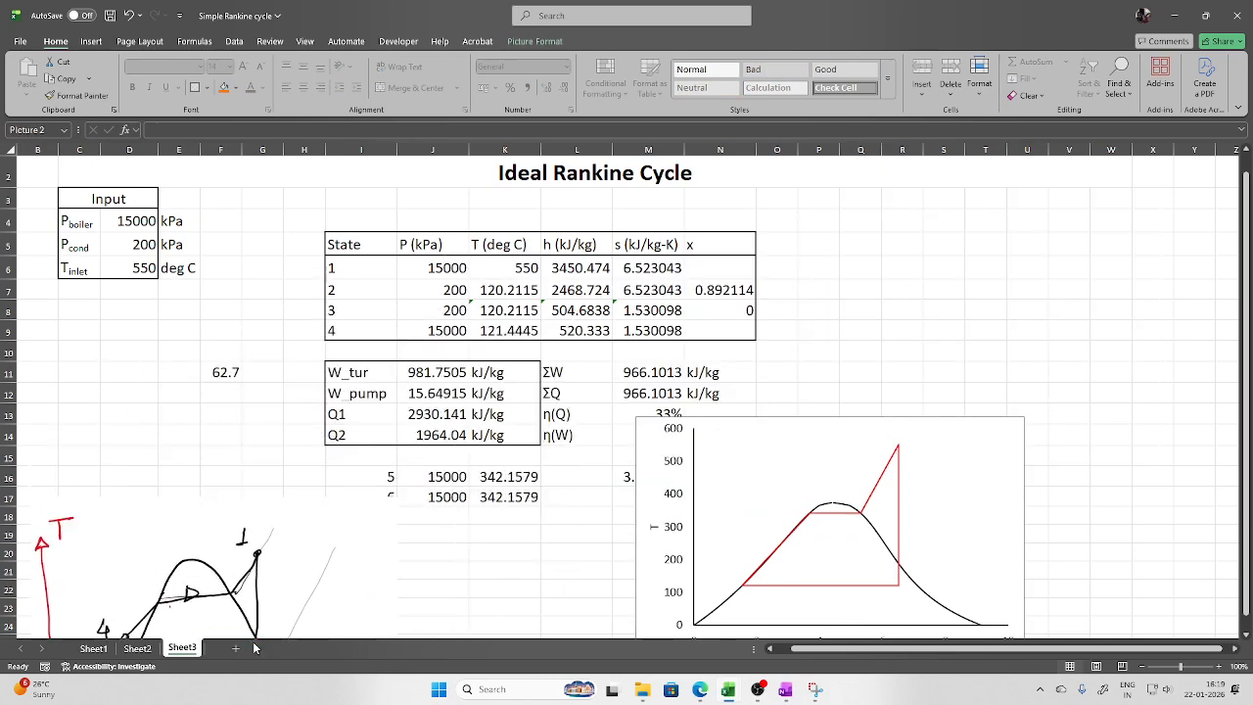
{"action": "key", "text": "ctrl+z"}
{"action": "mouse_move", "coordinate": [997, 264]}
{"action": "left_mouse_down"}
{"action": "mouse_move", "coordinate": [196, 573]}
{"action": "mouse_move", "coordinate": [206, 566]}
{"action": "left_mouse_up"}
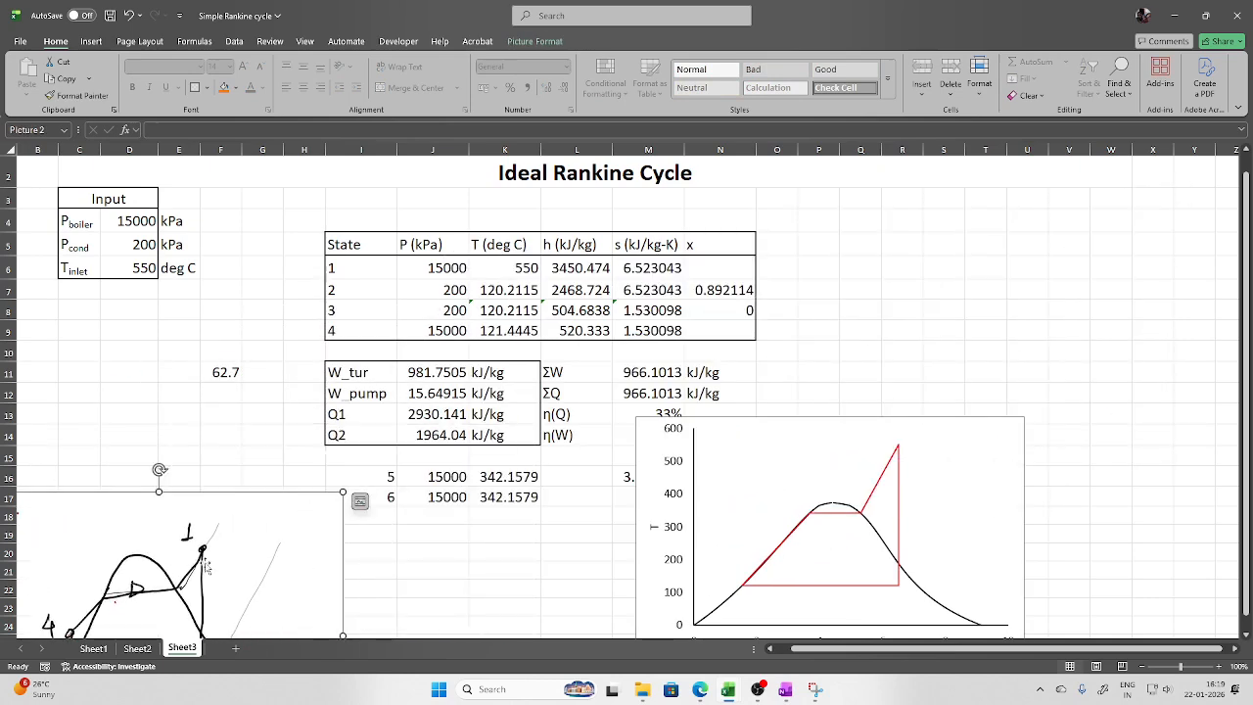
{"action": "mouse_move", "coordinate": [1014, 437]}
{"action": "left_mouse_down"}
{"action": "mouse_move", "coordinate": [1139, 193]}
{"action": "mouse_move", "coordinate": [1180, 206]}
{"action": "mouse_move", "coordinate": [1168, 206]}
{"action": "left_mouse_up"}
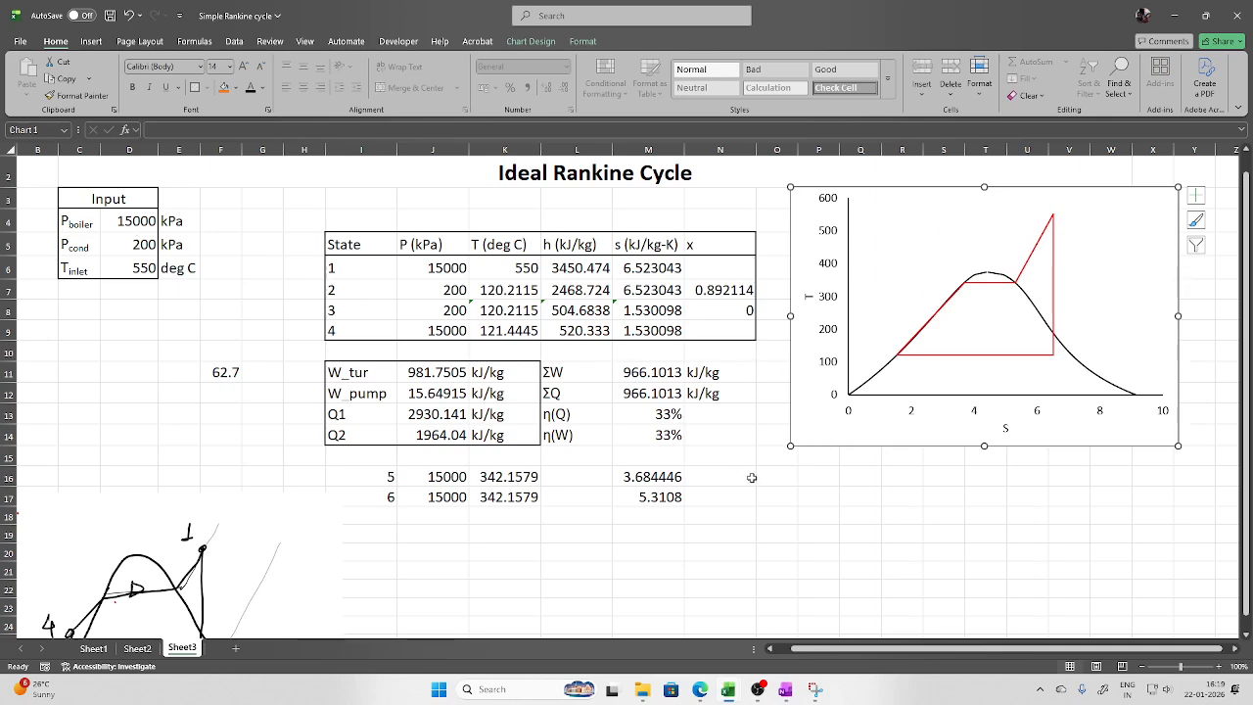
Try boiler pressures of 20000 and then 120000 kPa in D4
{"action": "left_click", "coordinate": [133, 229]}
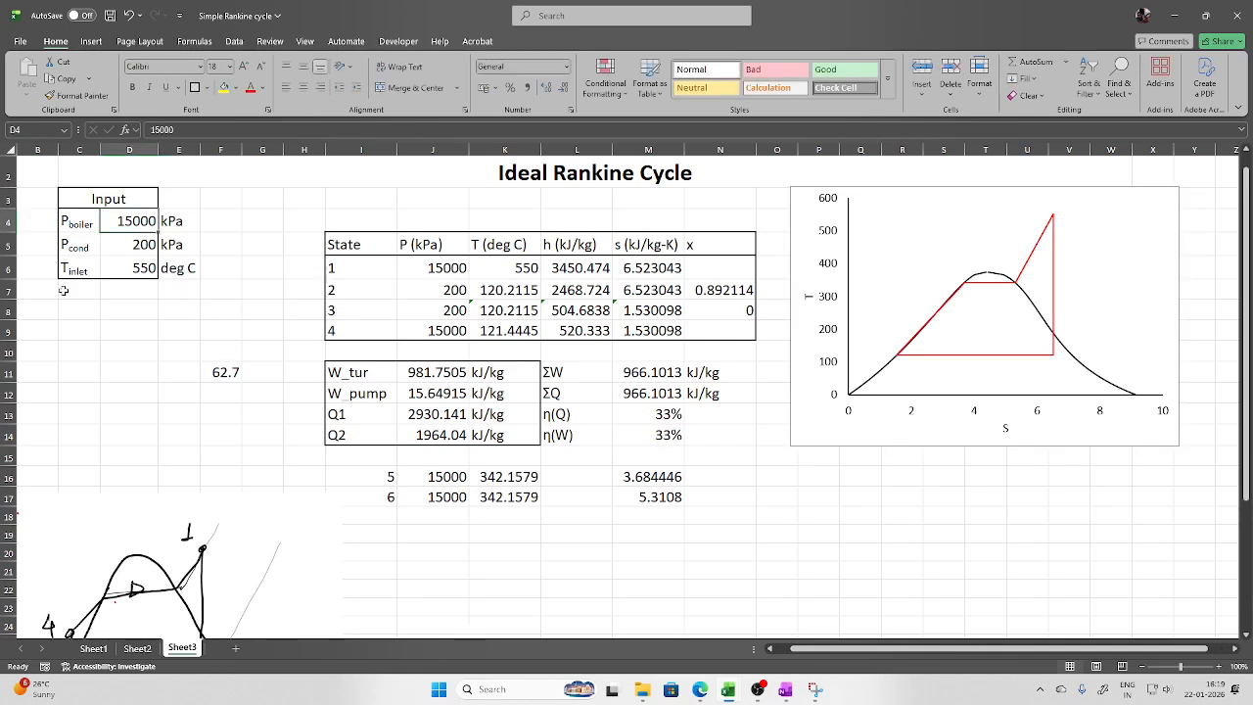
{"action": "type", "text": "20000"}
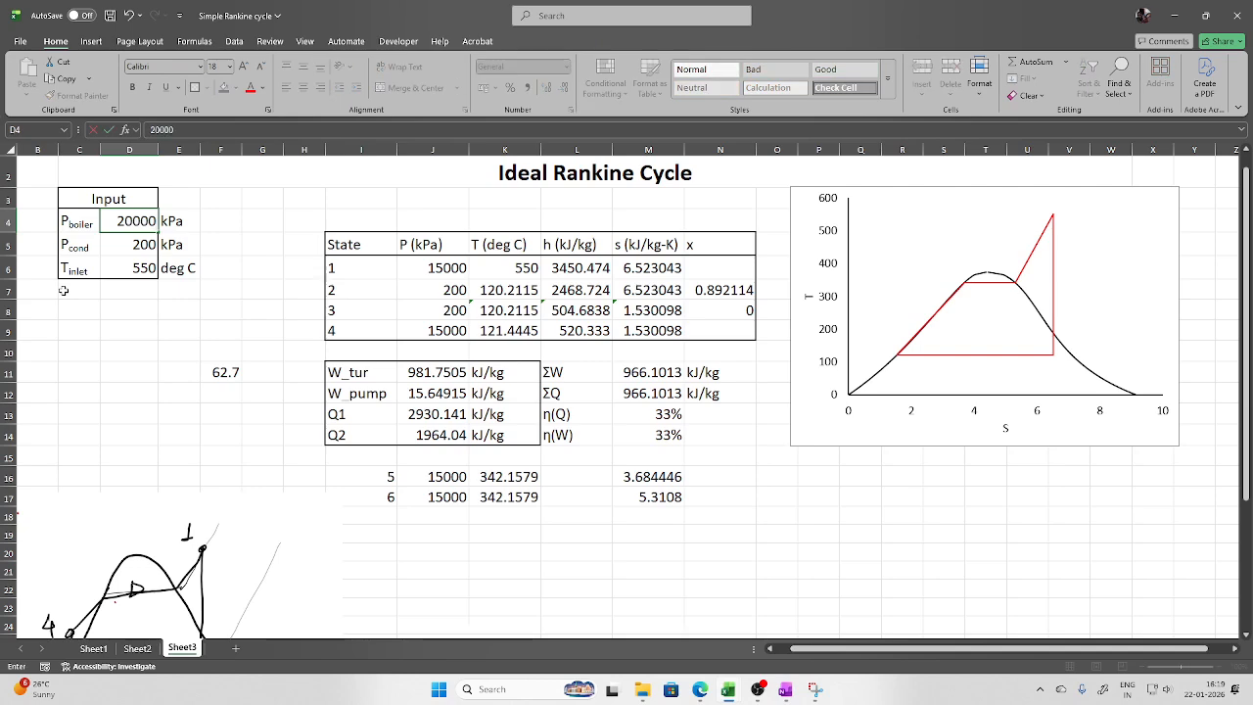
{"action": "key", "text": "Return"}
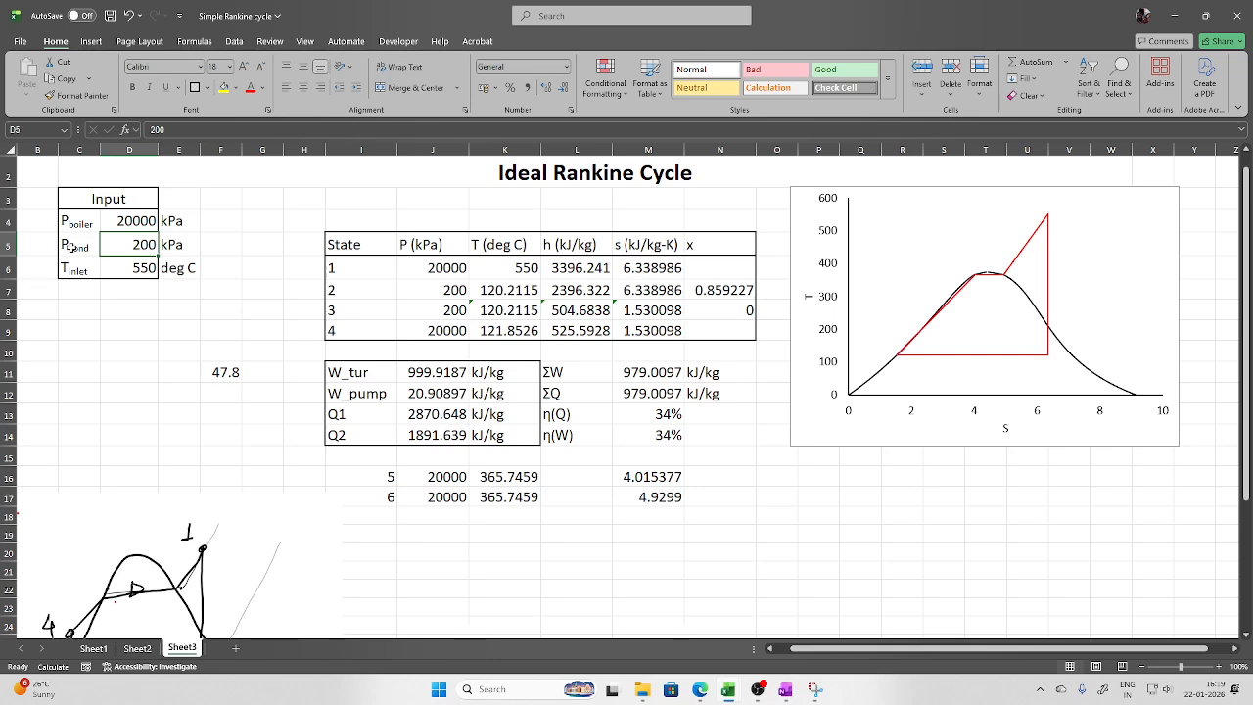
{"action": "left_click", "coordinate": [121, 225]}
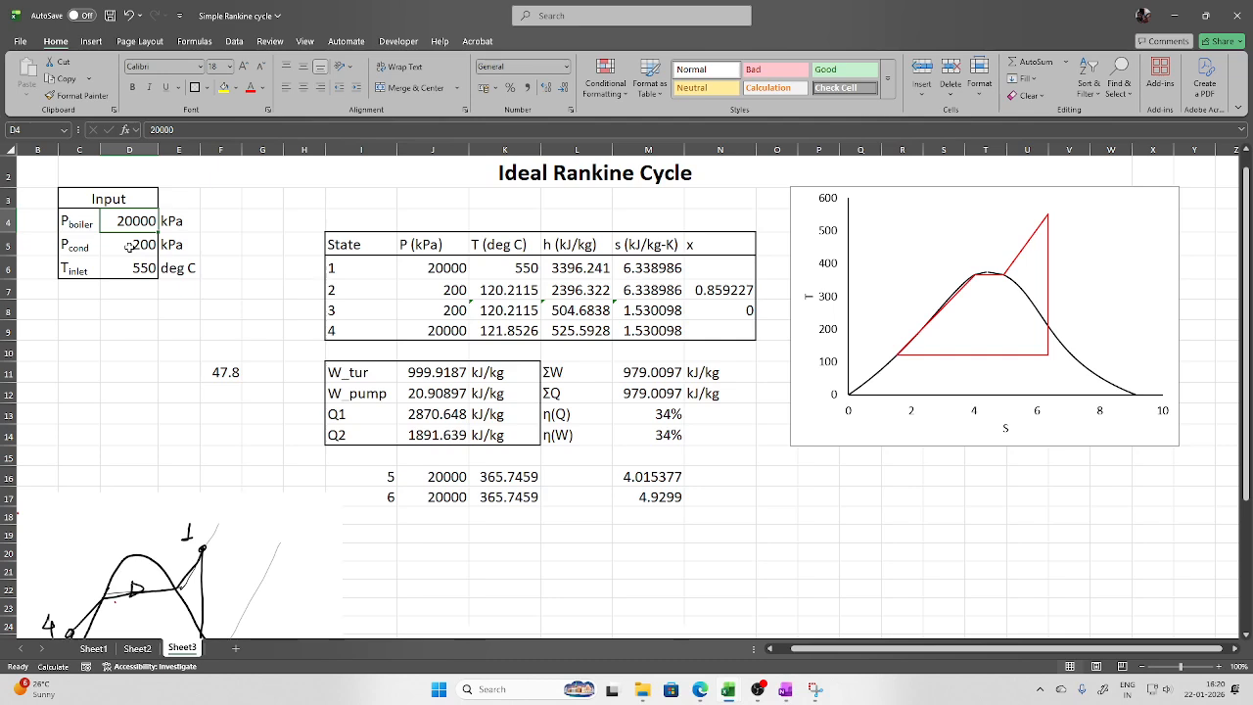
{"action": "type", "text": "120000"}
{"action": "key", "text": "Return"}
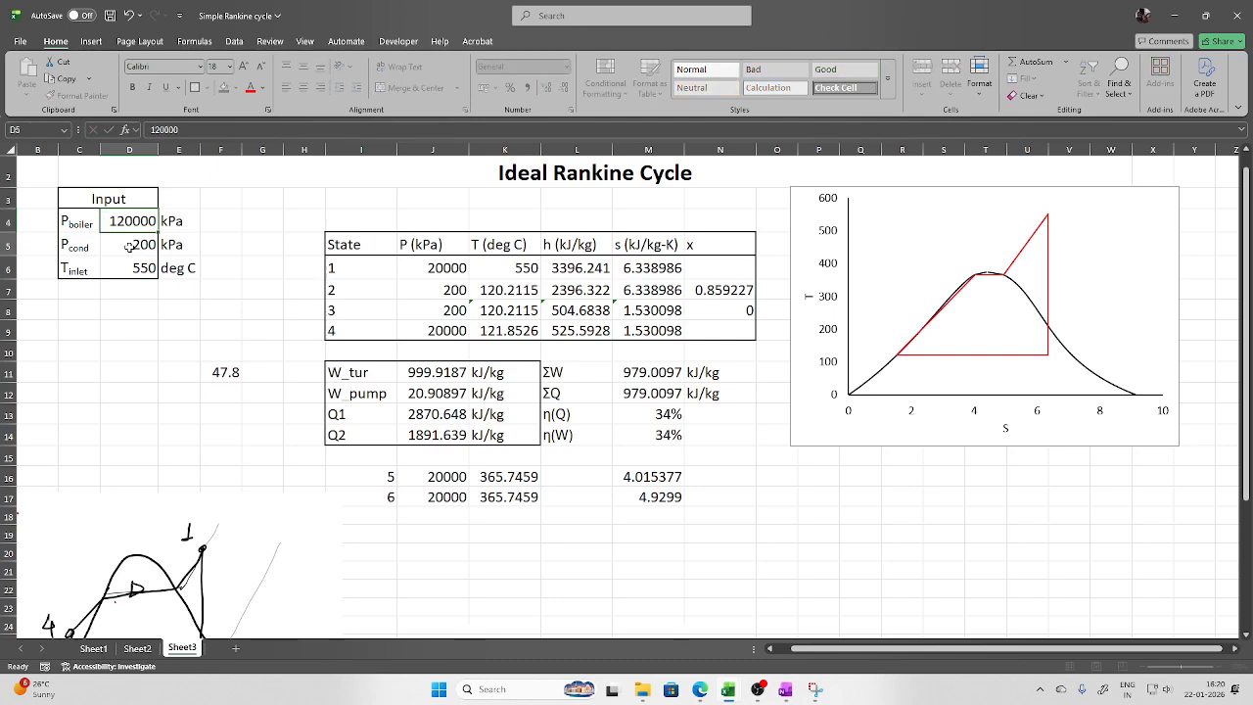
Edit the boiler pressure in D4 to 12000, then settle on 10000 kPa
{"action": "double_click", "coordinate": [145, 224]}
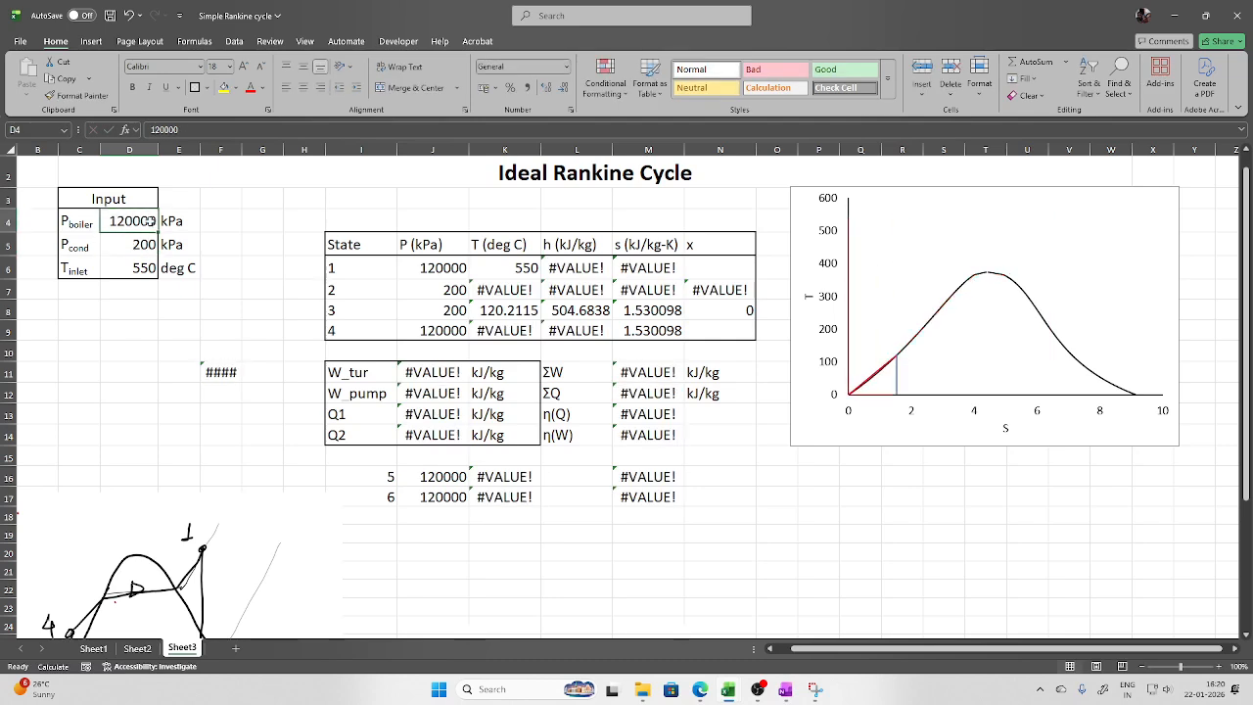
{"action": "key", "text": "BackSpace"}
{"action": "left_click", "coordinate": [145, 244]}
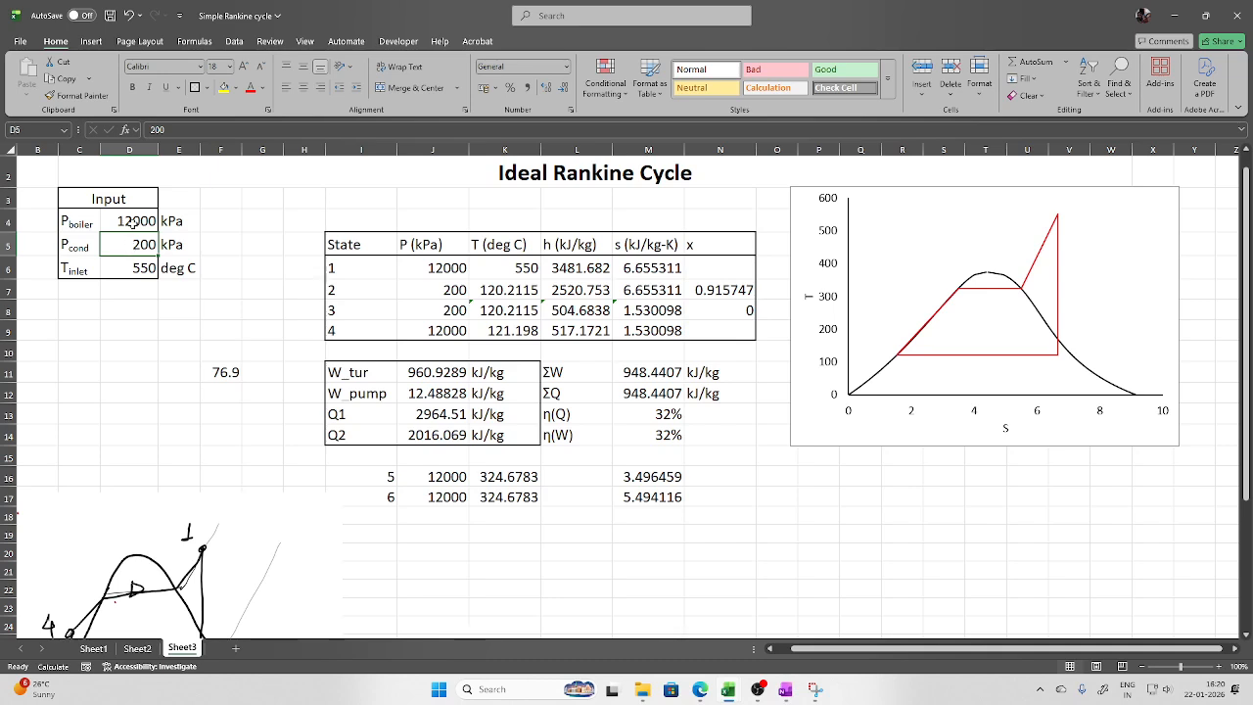
{"action": "double_click", "coordinate": [134, 224]}
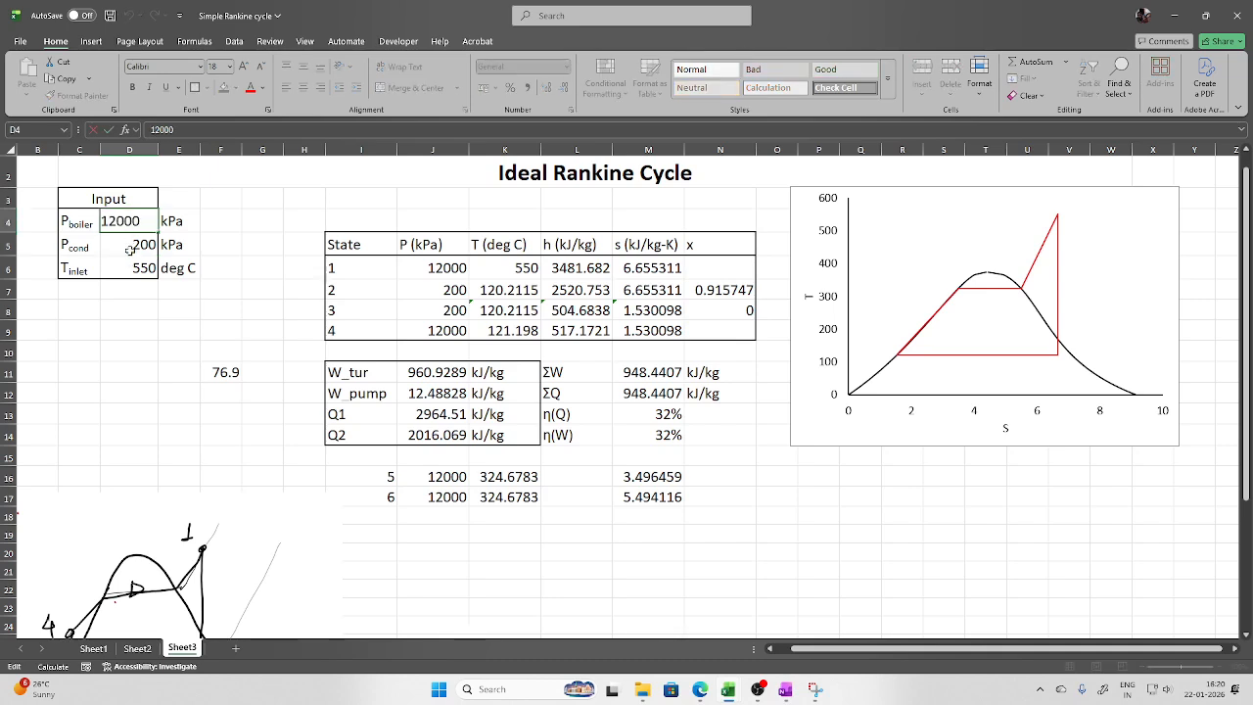
{"action": "key", "text": "BackSpace"}
{"action": "key", "text": "BackSpace"}
{"action": "key", "text": "BackSpace"}
{"action": "key", "text": "BackSpace"}
{"action": "type", "text": "0000"}
{"action": "key", "text": "Return"}
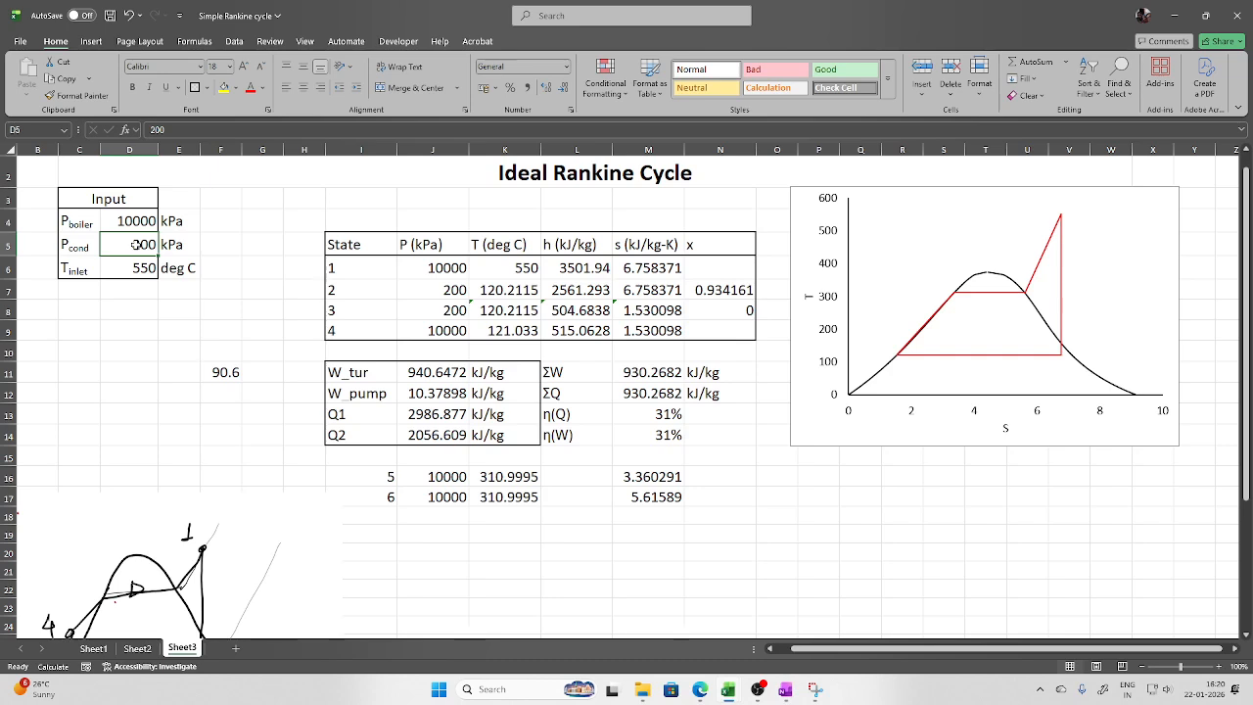
Change the condenser pressure in D5 from 200 to 1000 kPa
{"action": "double_click", "coordinate": [138, 245]}
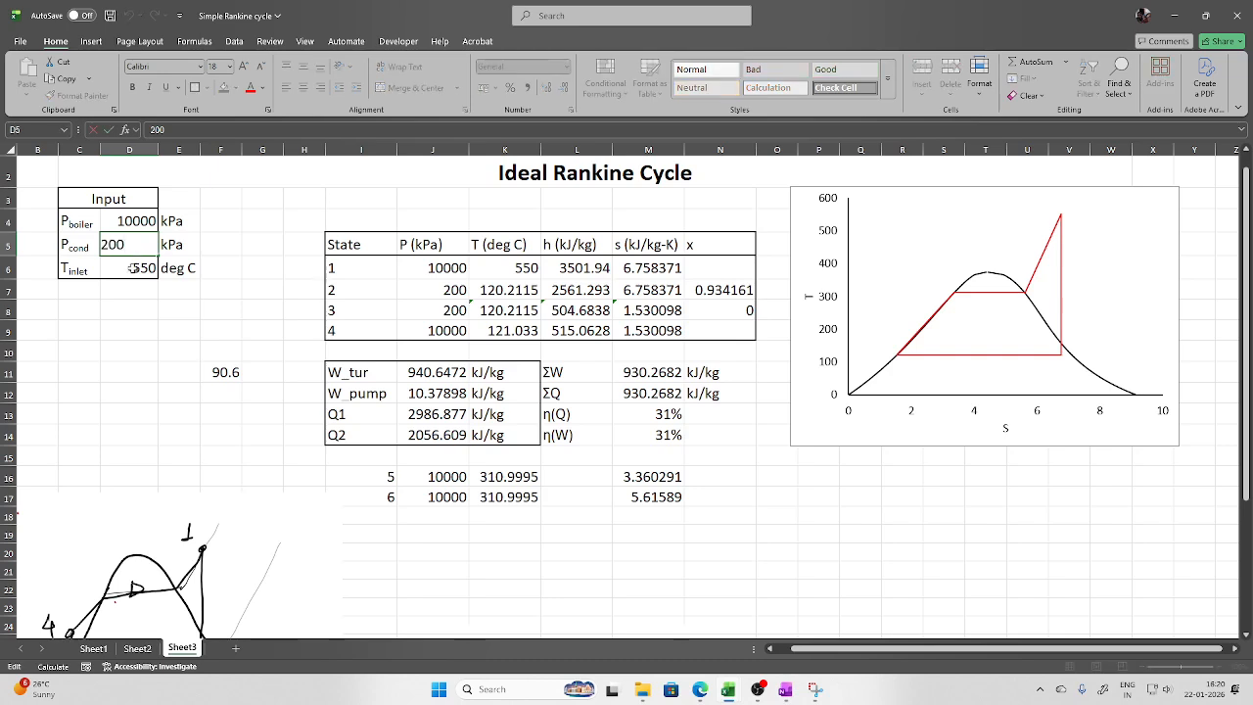
{"action": "key", "text": "BackSpace"}
{"action": "key", "text": "BackSpace"}
{"action": "key", "text": "BackSpace"}
{"action": "type", "text": "1000"}
{"action": "key", "text": "Return"}
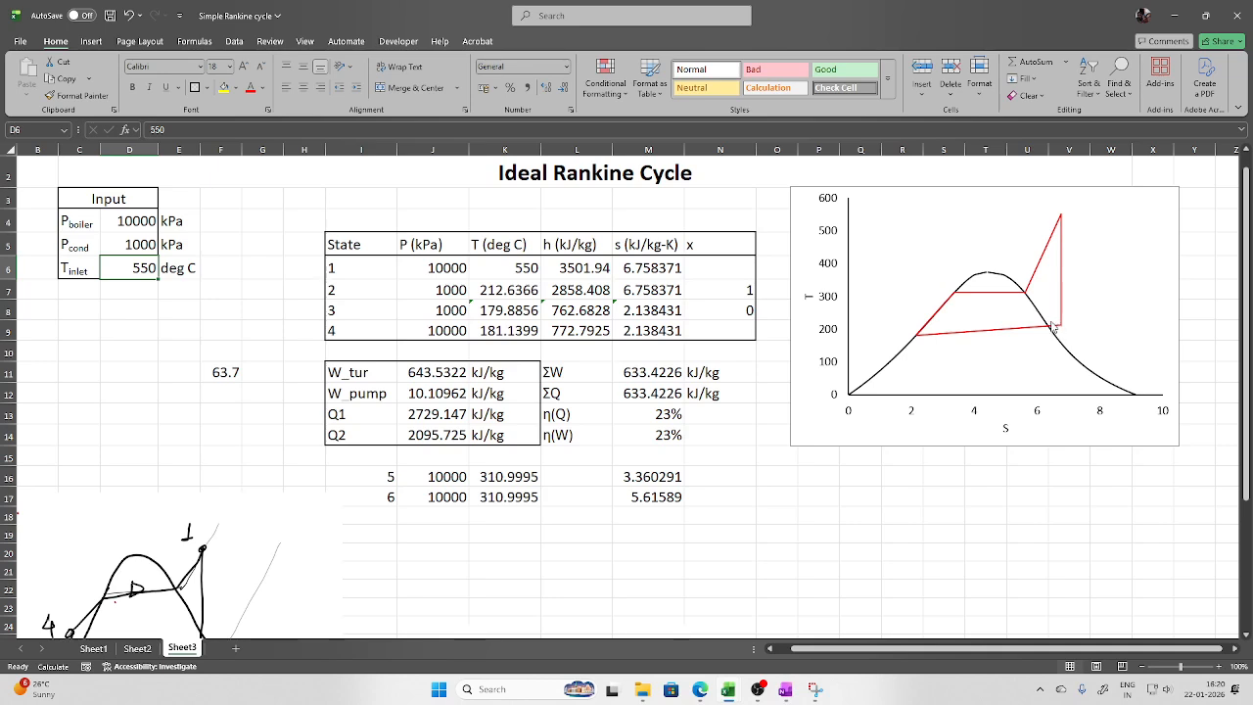
Try condenser pressures of 700 and then 800 kPa in D5
{"action": "left_click", "coordinate": [128, 246]}
{"action": "type", "text": "700"}
{"action": "key", "text": "Return"}
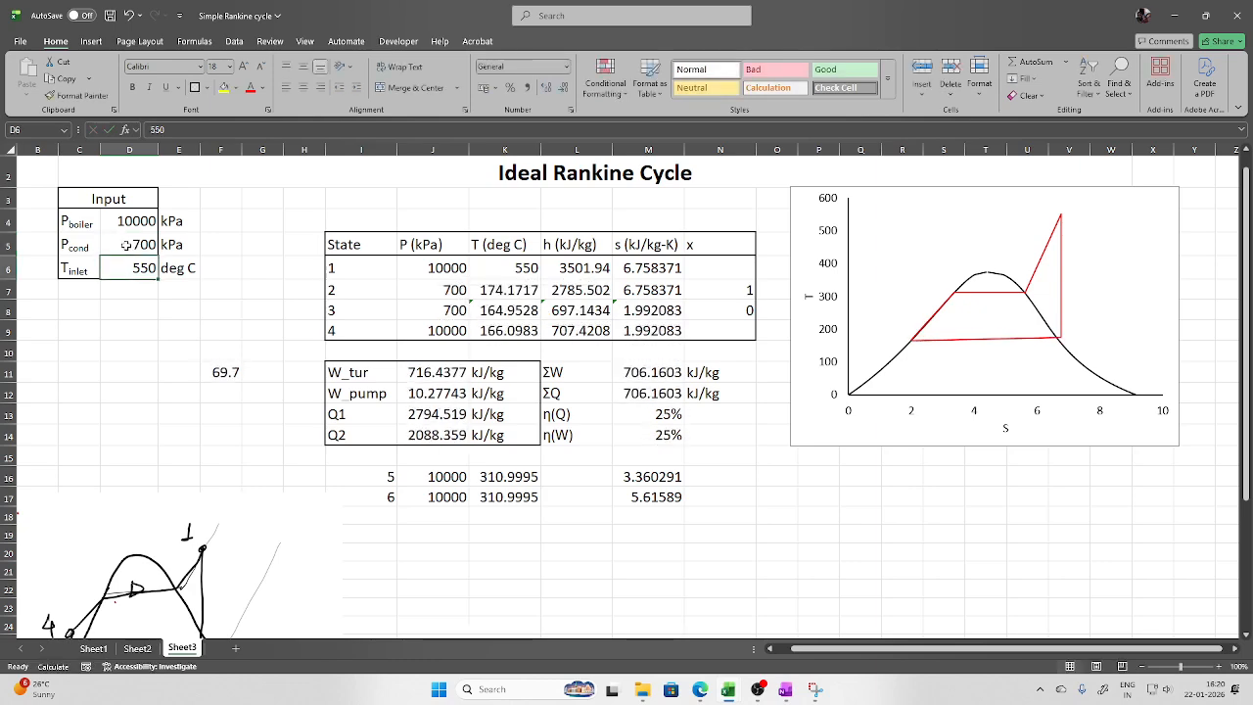
{"action": "left_click", "coordinate": [127, 241]}
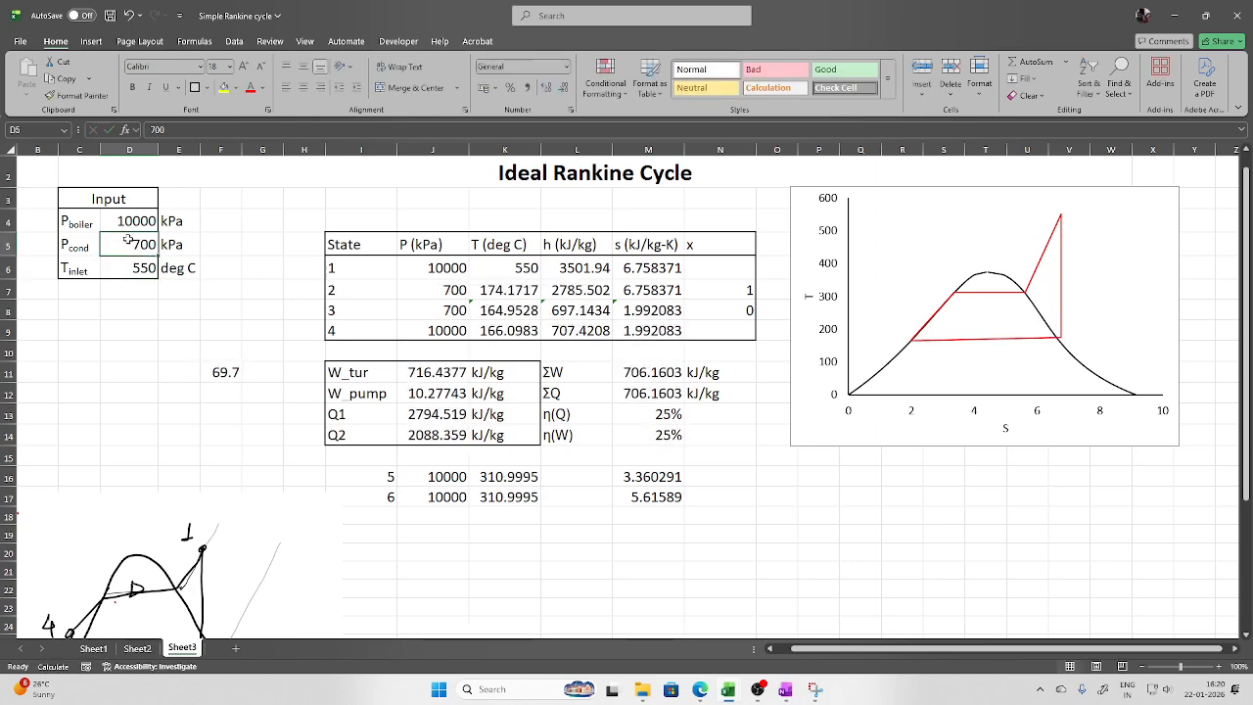
{"action": "type", "text": "800"}
{"action": "key", "text": "Return"}
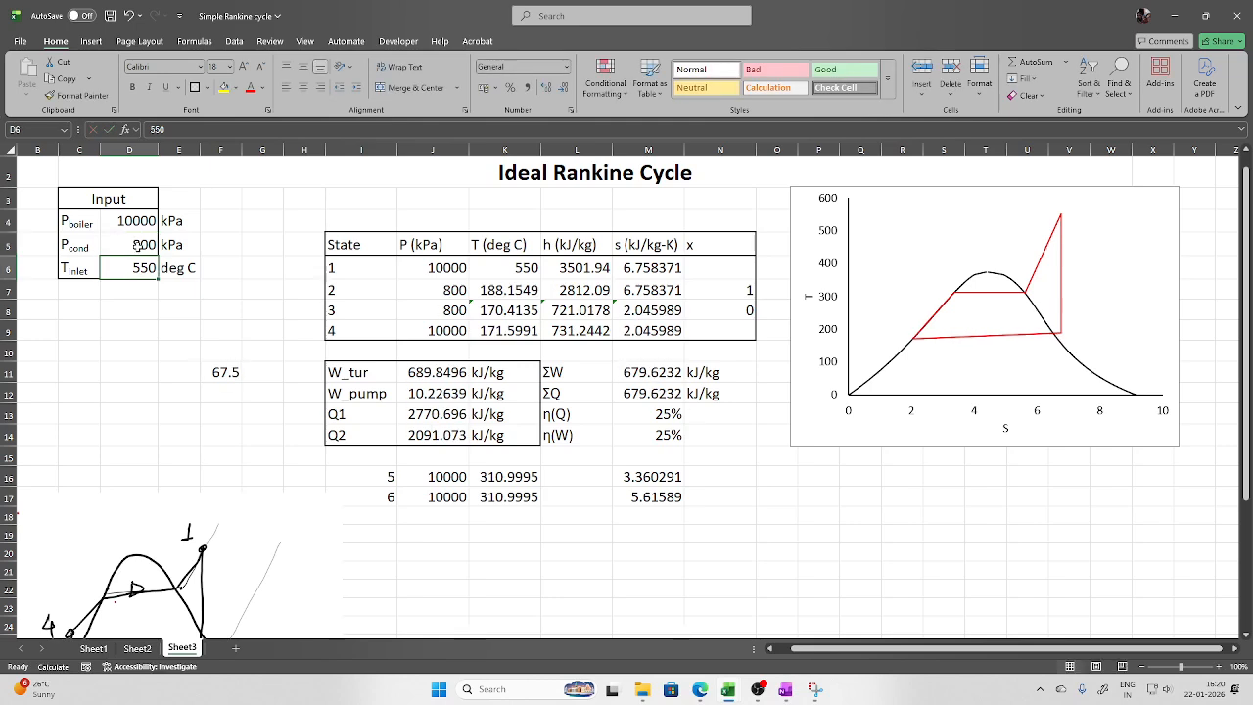
Enter 5003 in D5, then correct the condenser pressure to 500 kPa
{"action": "left_click", "coordinate": [138, 243]}
{"action": "type", "text": "5003"}
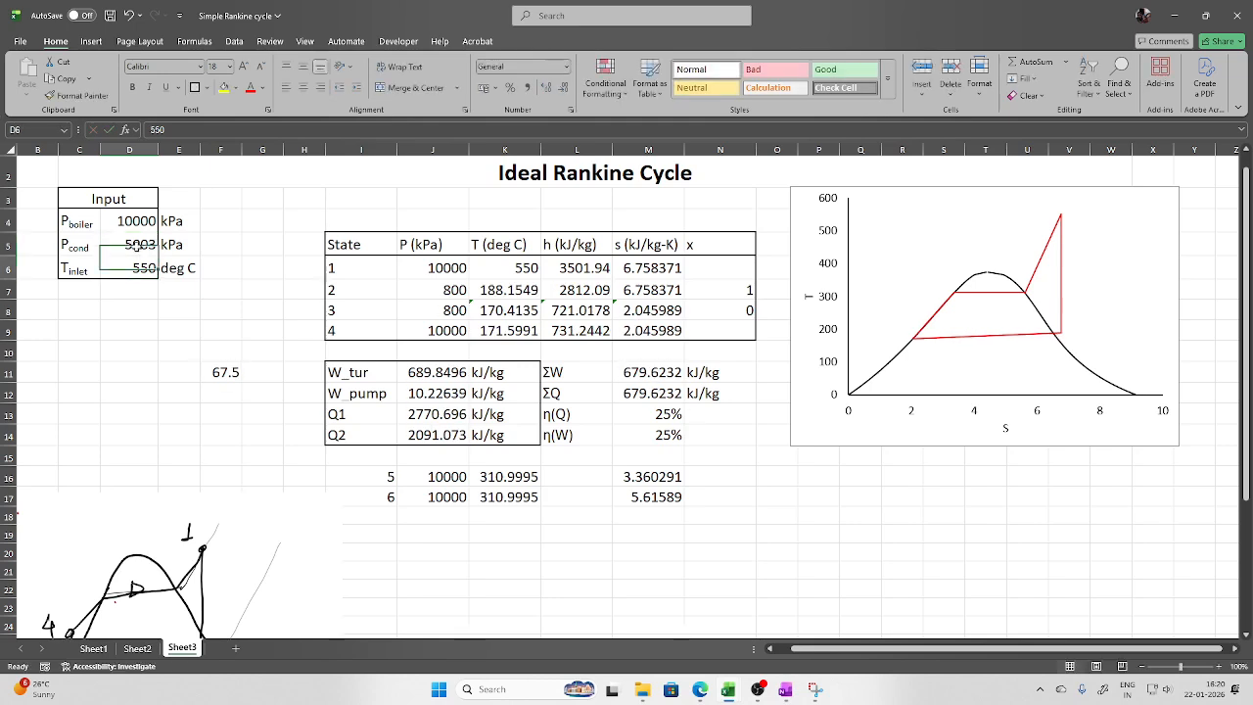
{"action": "key", "text": "Return"}
{"action": "left_click", "coordinate": [138, 244]}
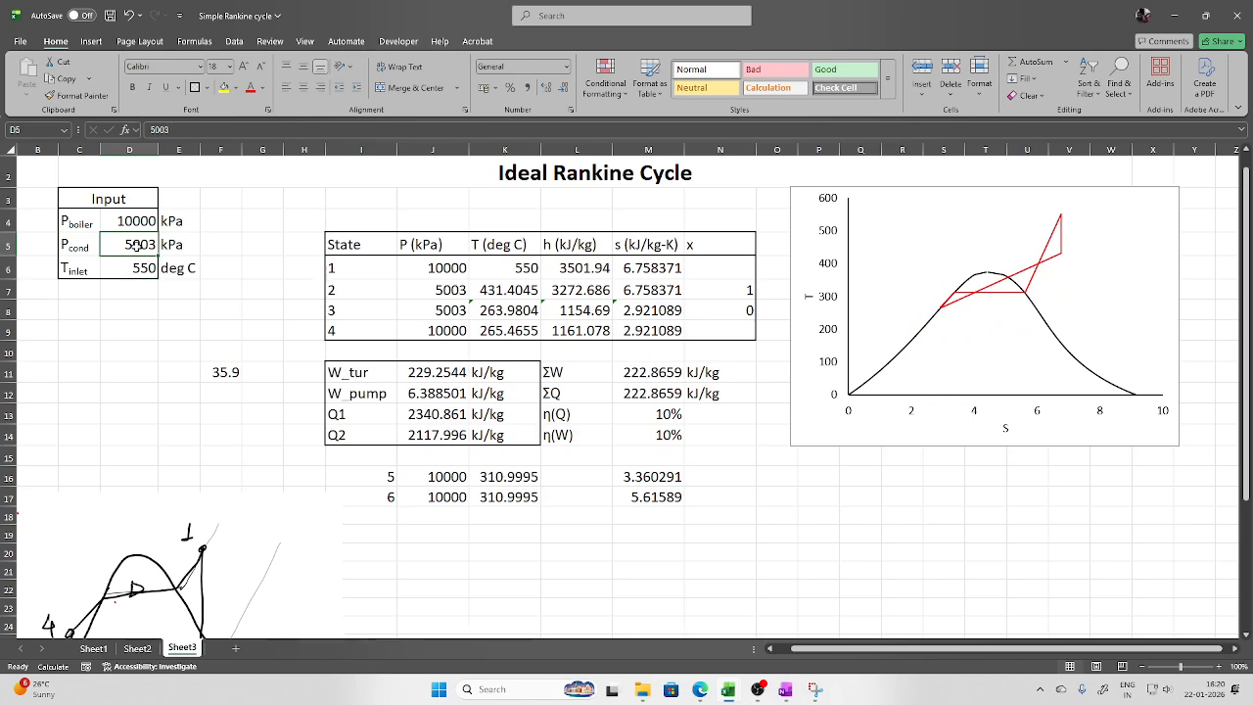
{"action": "type", "text": "500"}
{"action": "key", "text": "Return"}
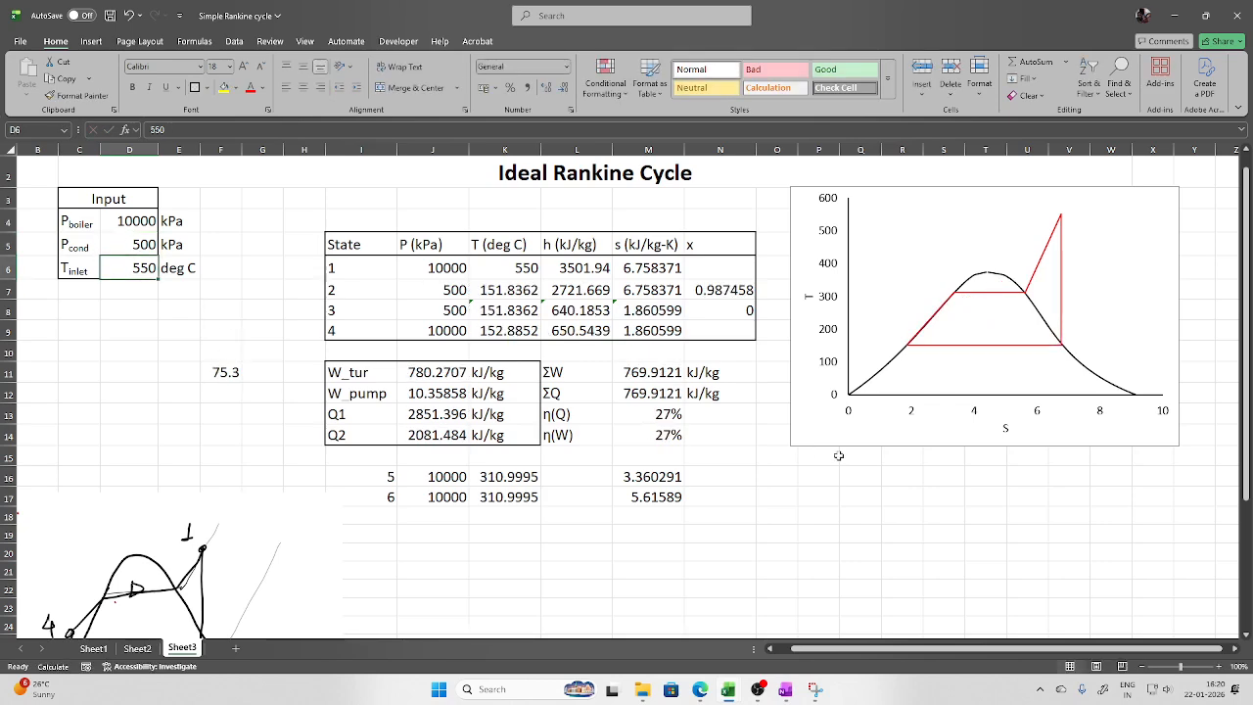